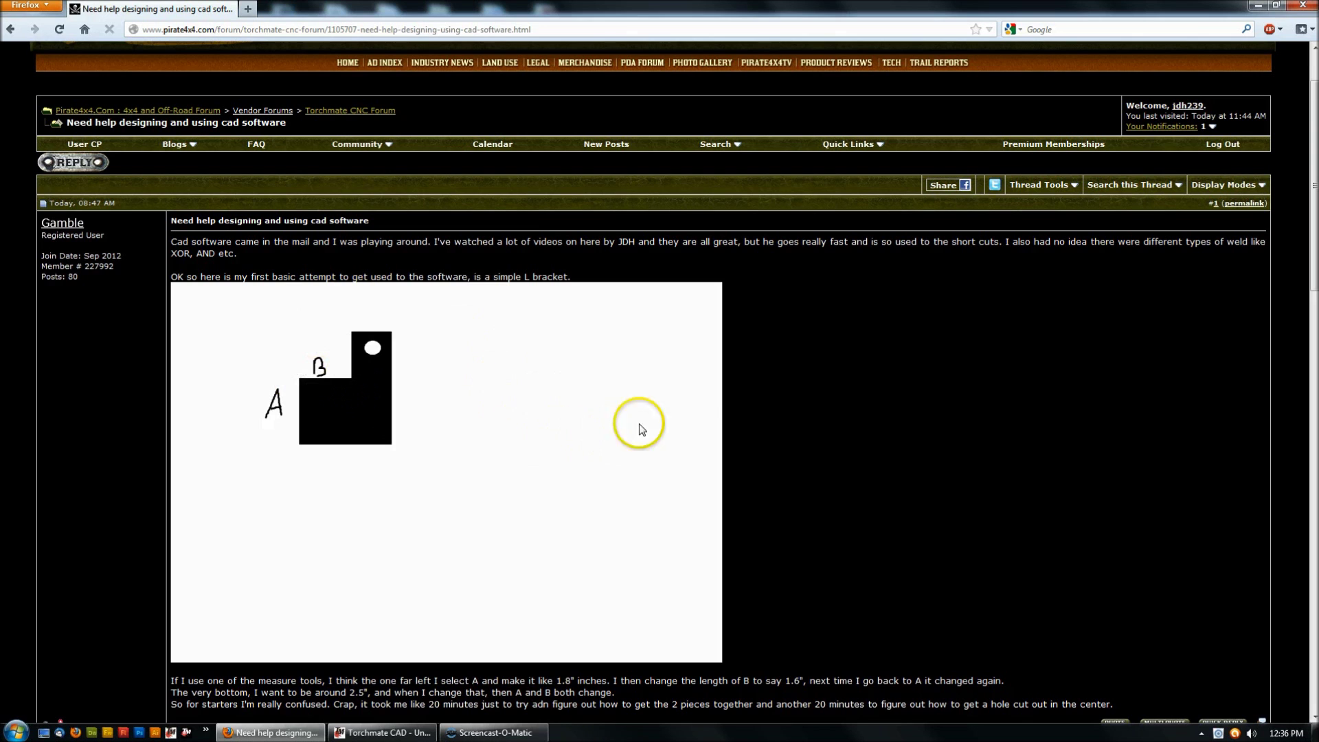
Step: Scroll the L-bracket forum thread down to the later replies and Quick Reply box
scroll(823, 379, down, 7)
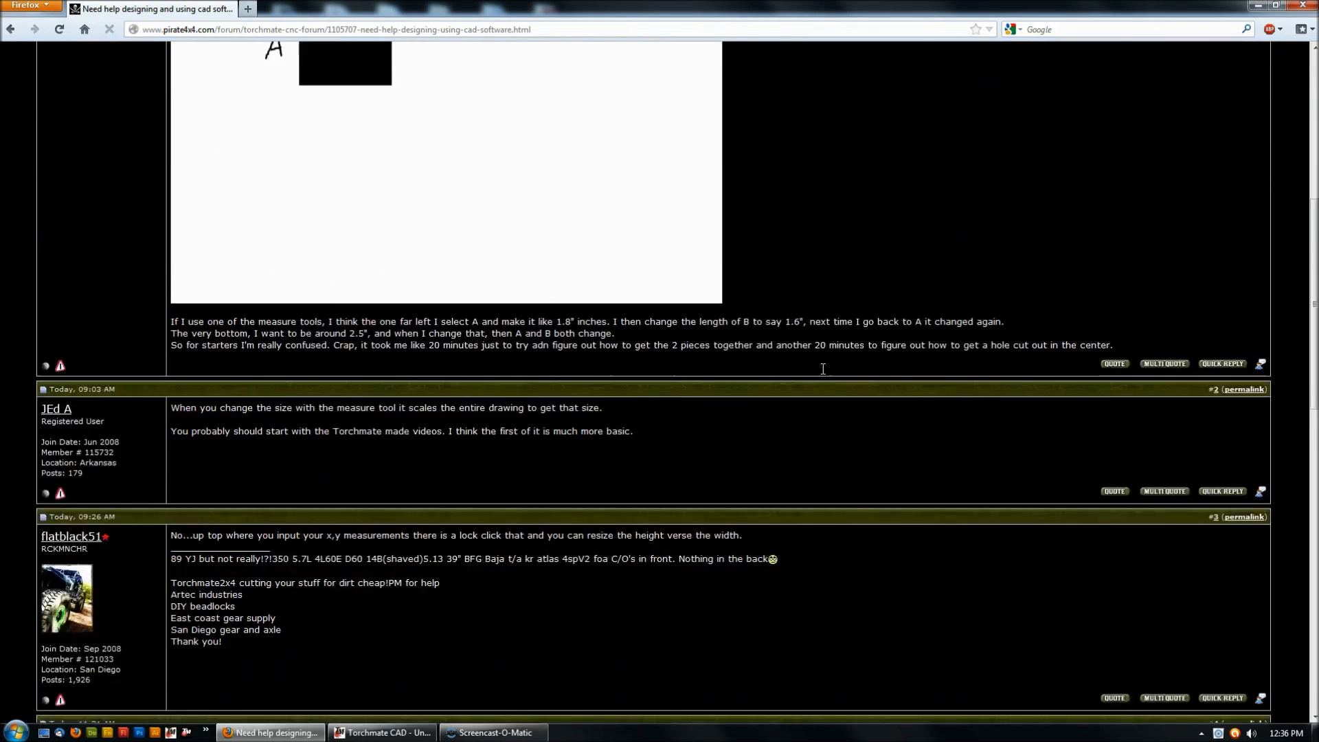
scroll(823, 373, down, 8)
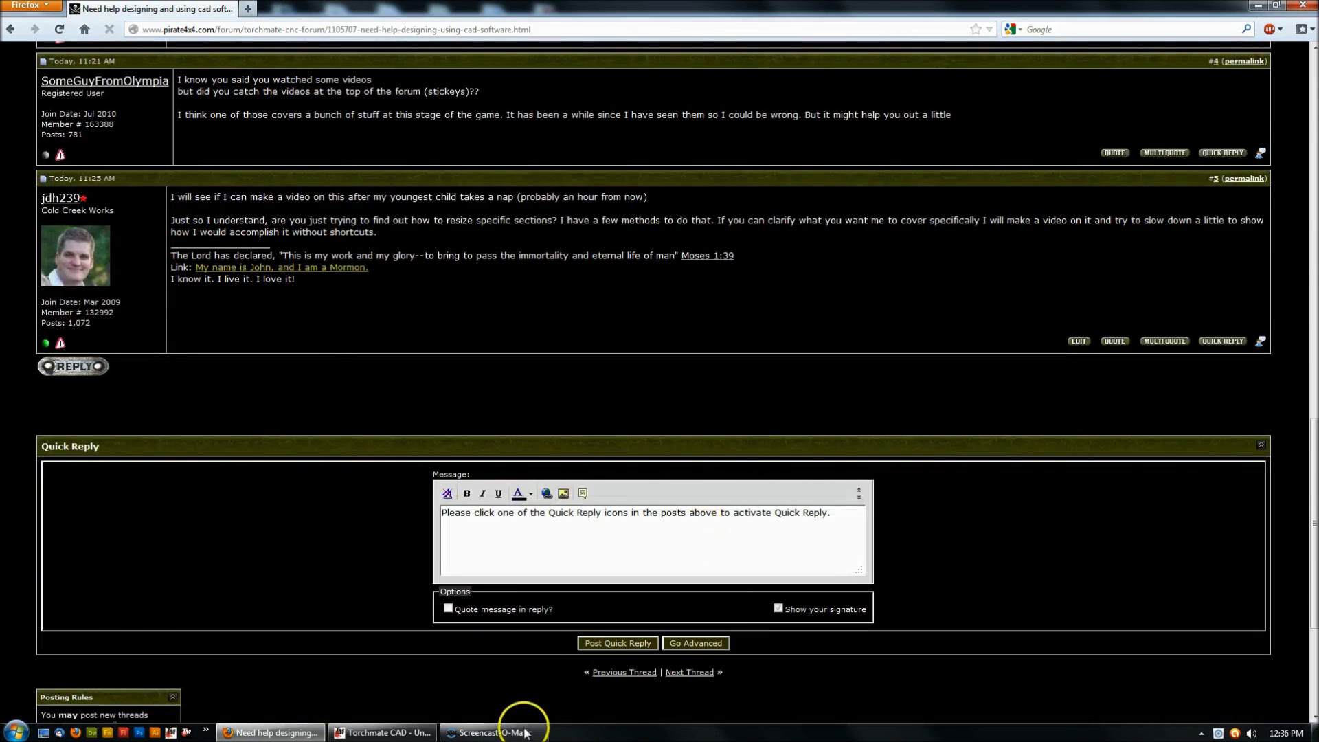
Step: Bring Torchmate CAD forward and zoom to fit both brackets
click(383, 732)
click(877, 412)
key(F4)
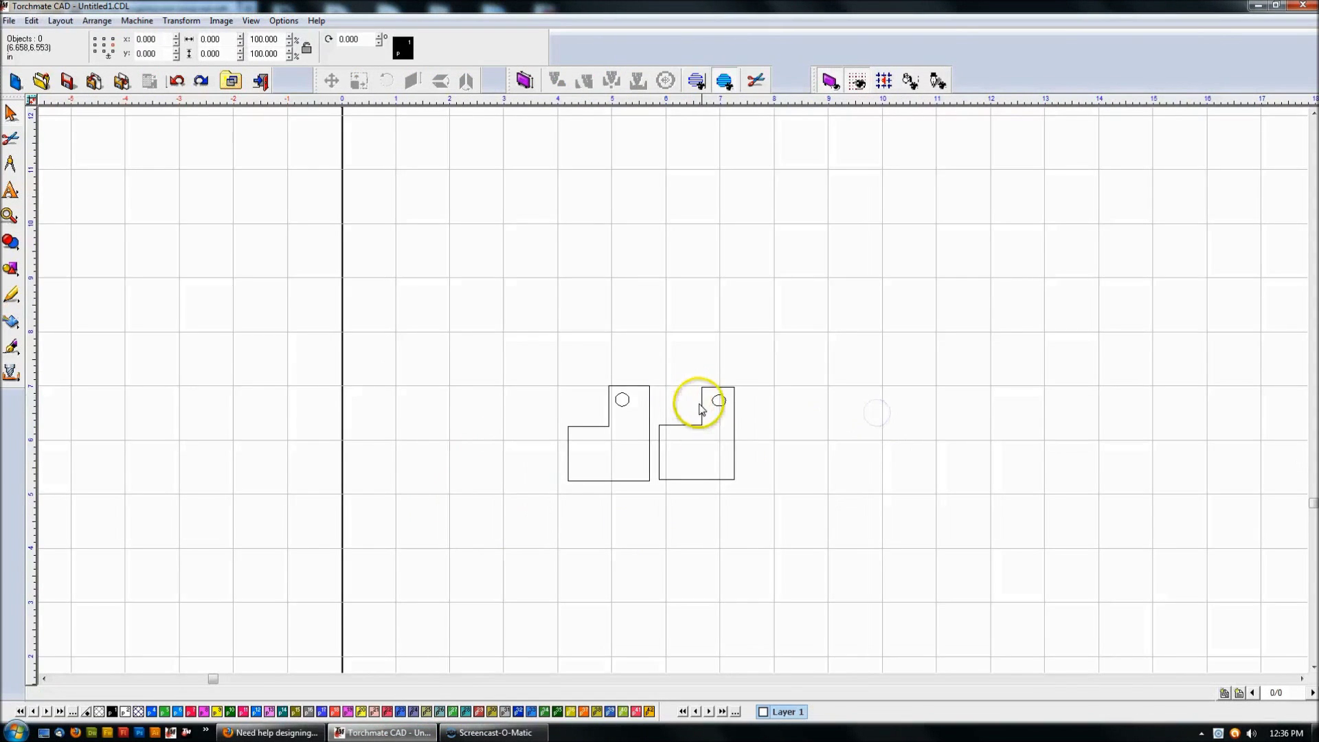
scroll(701, 409, up, 3)
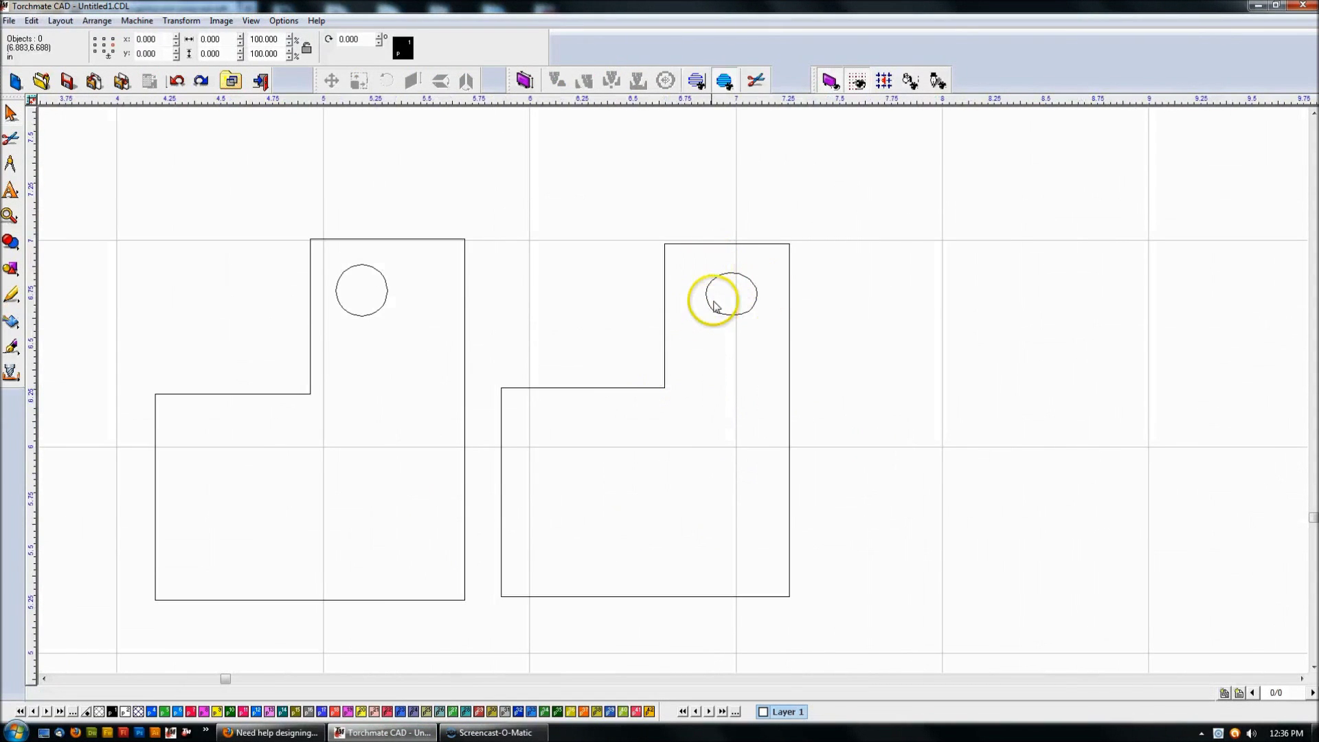
scroll(726, 300, up, 2)
scroll(671, 388, down, 2)
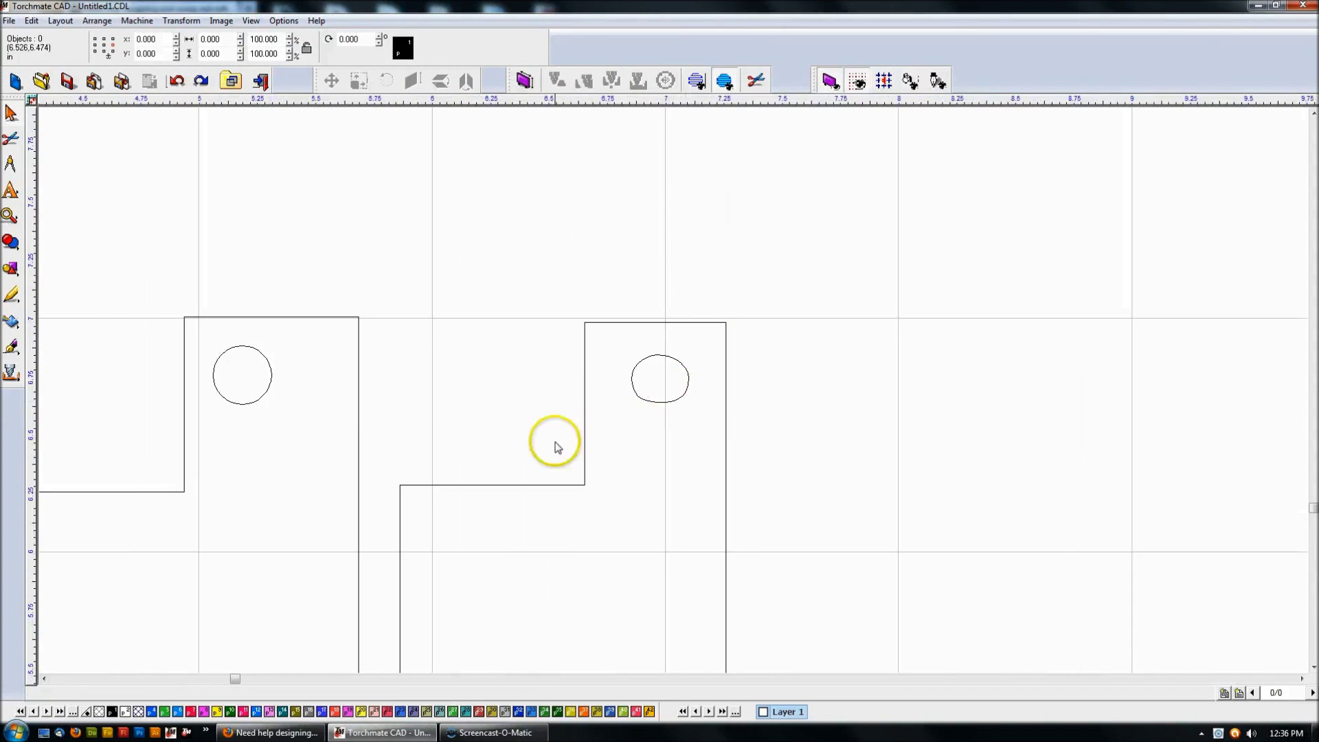
scroll(473, 371, down, 2)
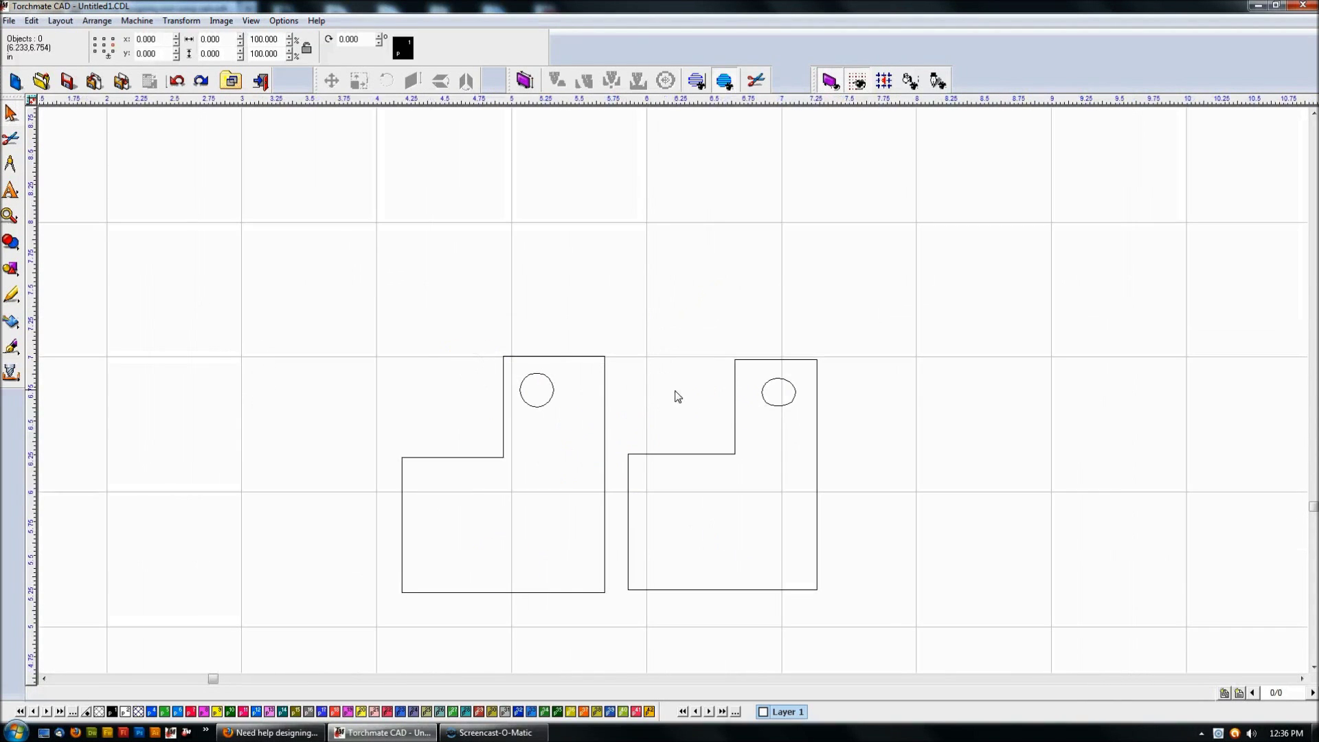
Step: Delete the left L-bracket and its hole, then select the remaining bracket polygon
drag(246, 266, 621, 669)
key(Delete)
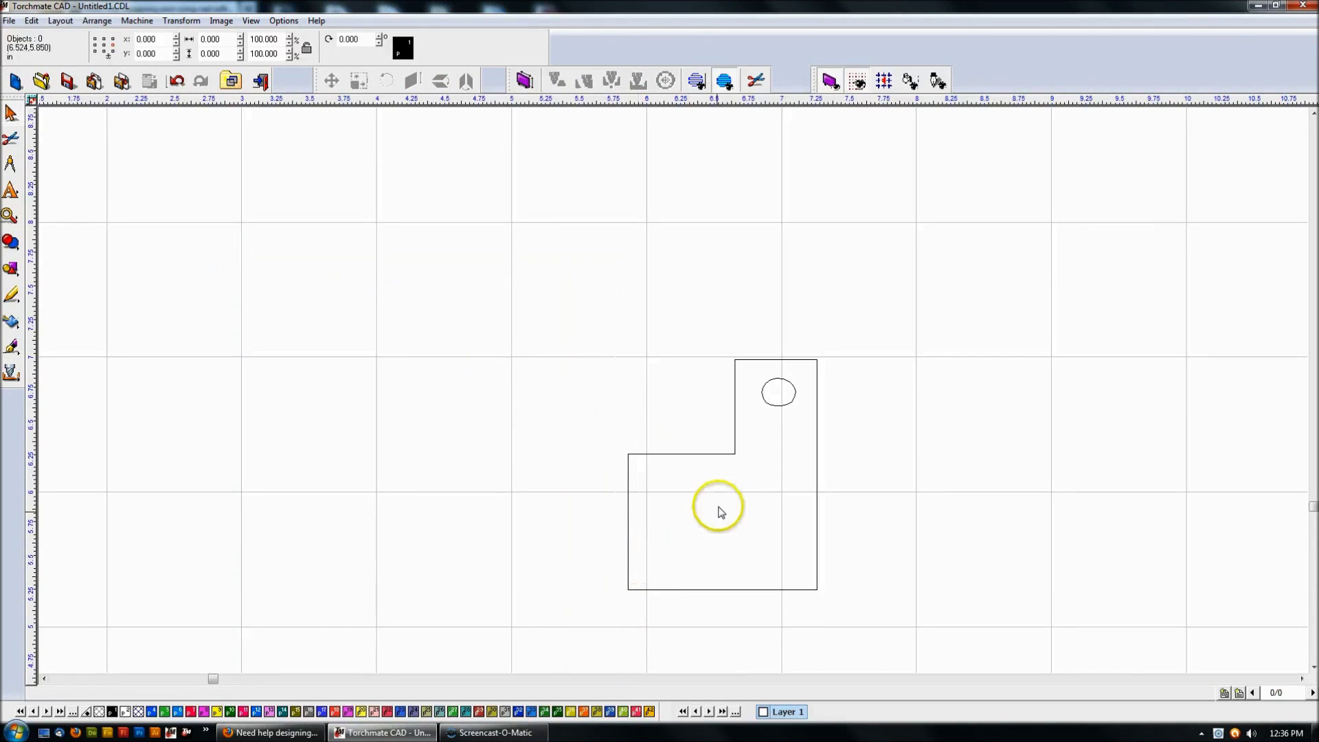
click(724, 453)
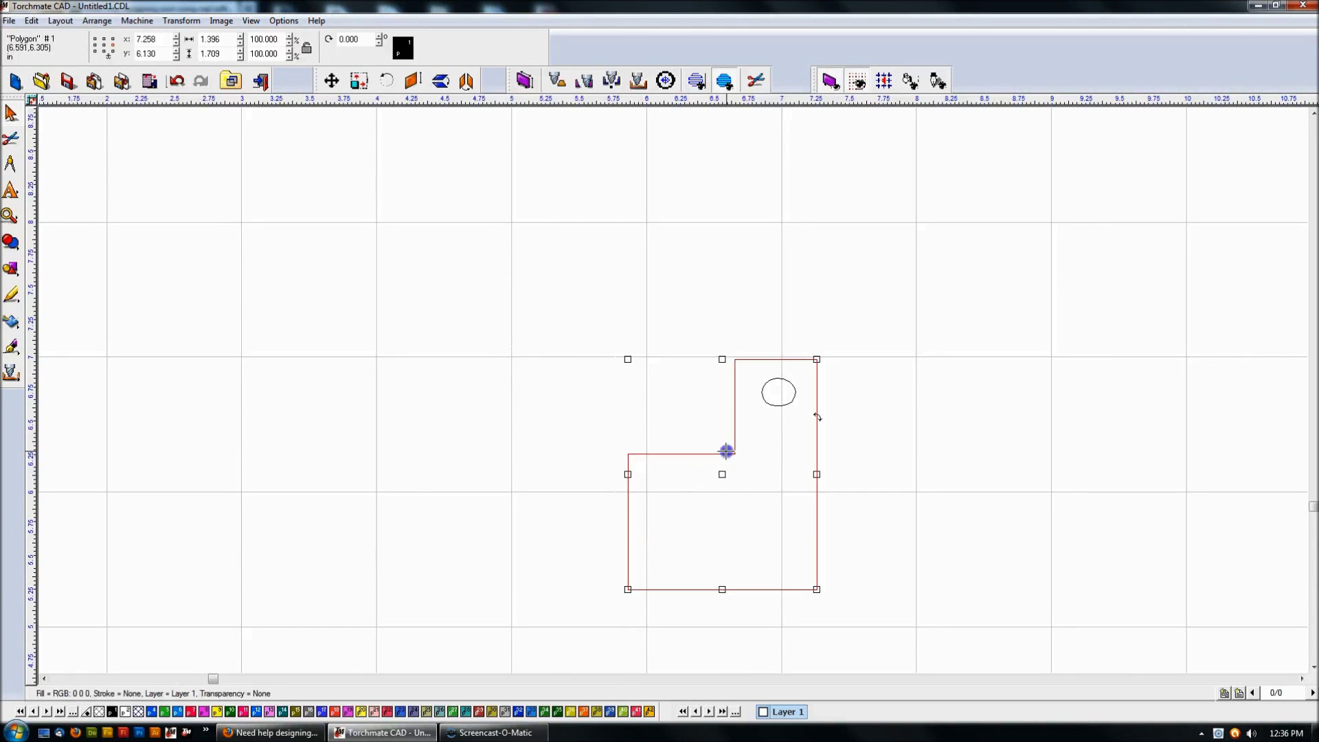
Step: Check the bracket's X and width values and unlock Proportional Scaling
click(153, 35)
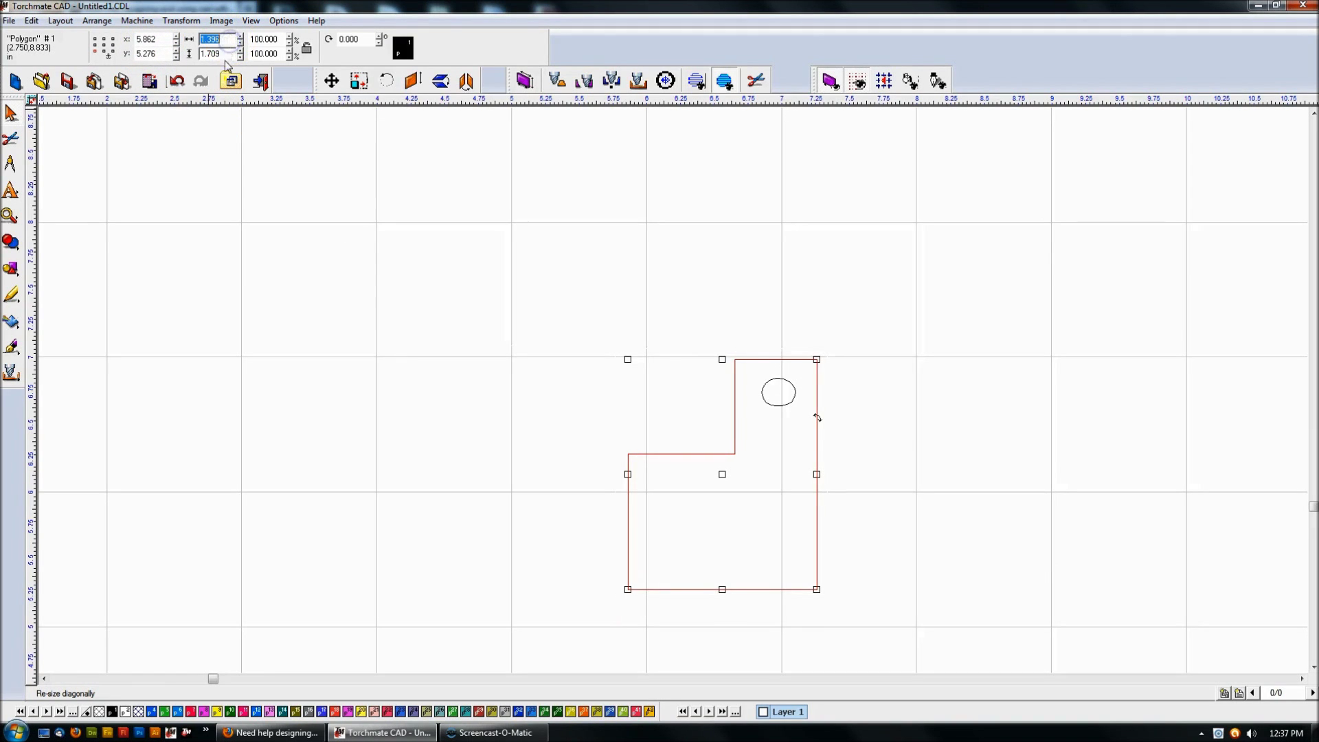
double_click(226, 40)
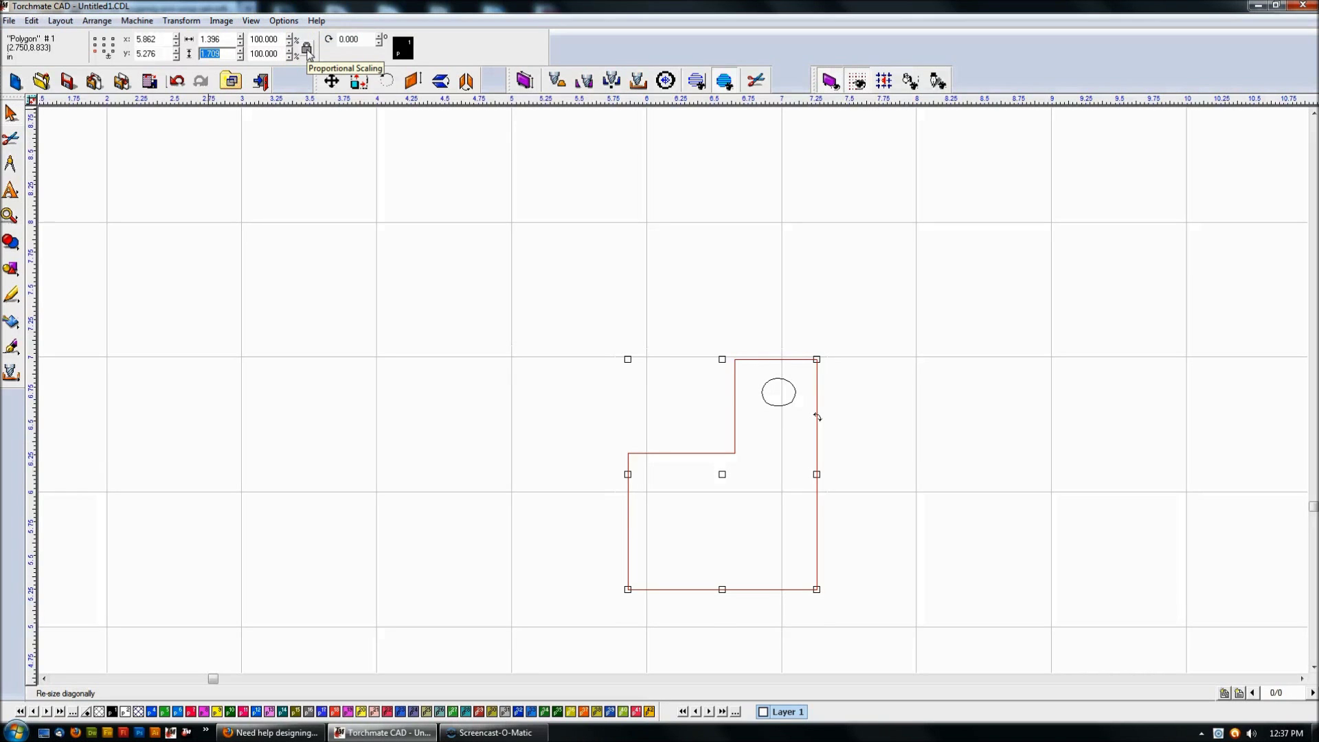
click(307, 50)
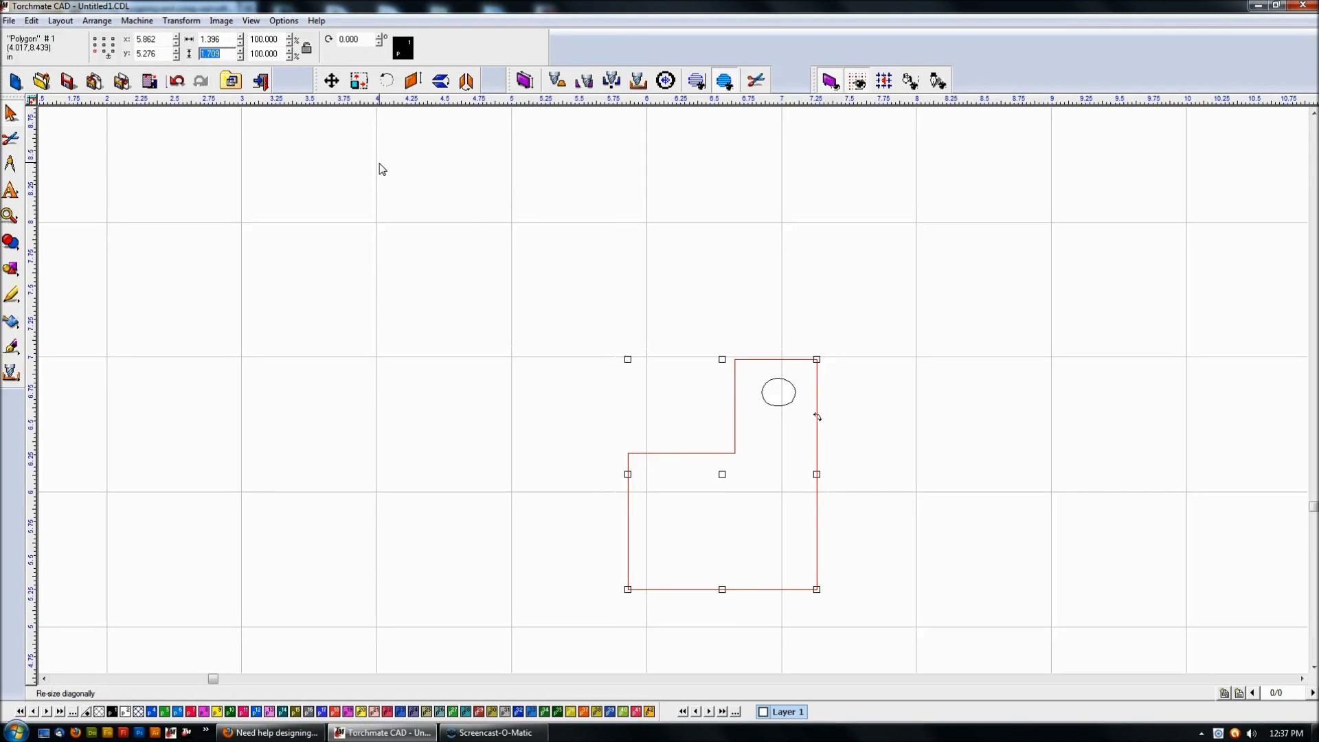
click(188, 185)
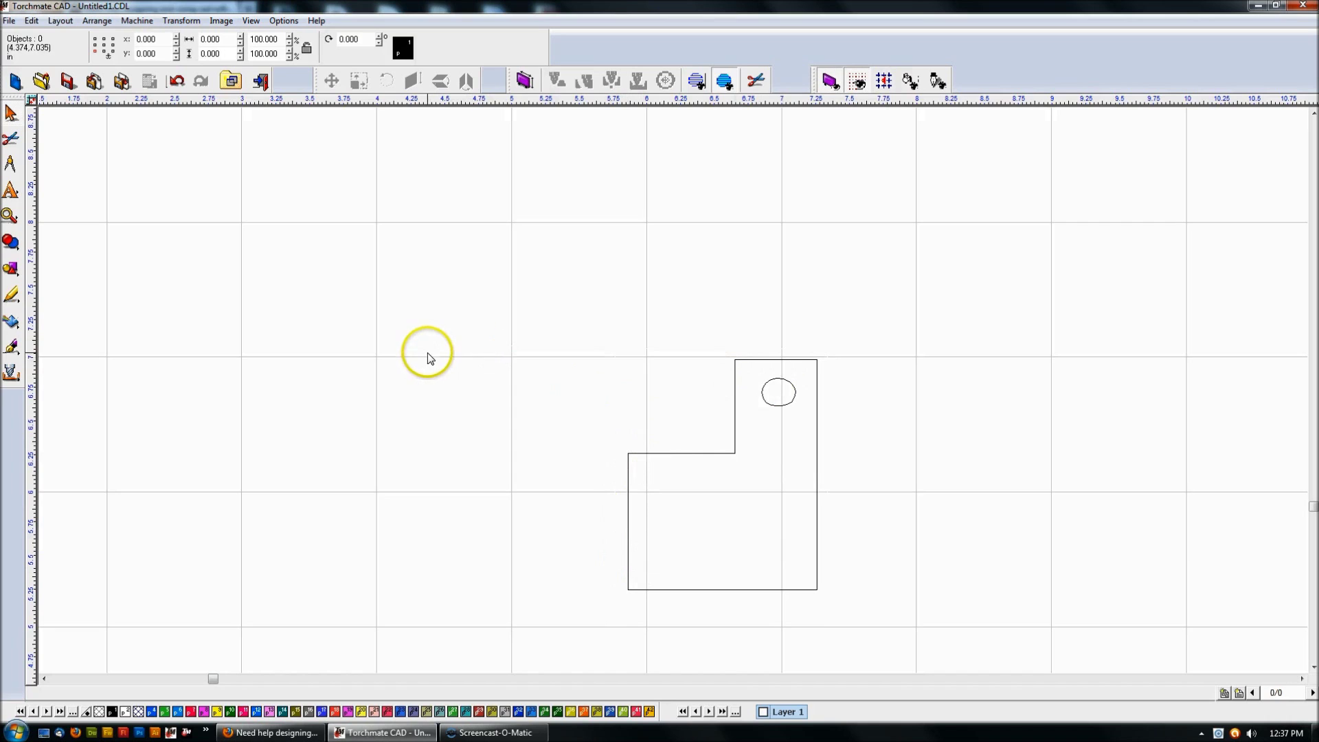
click(667, 452)
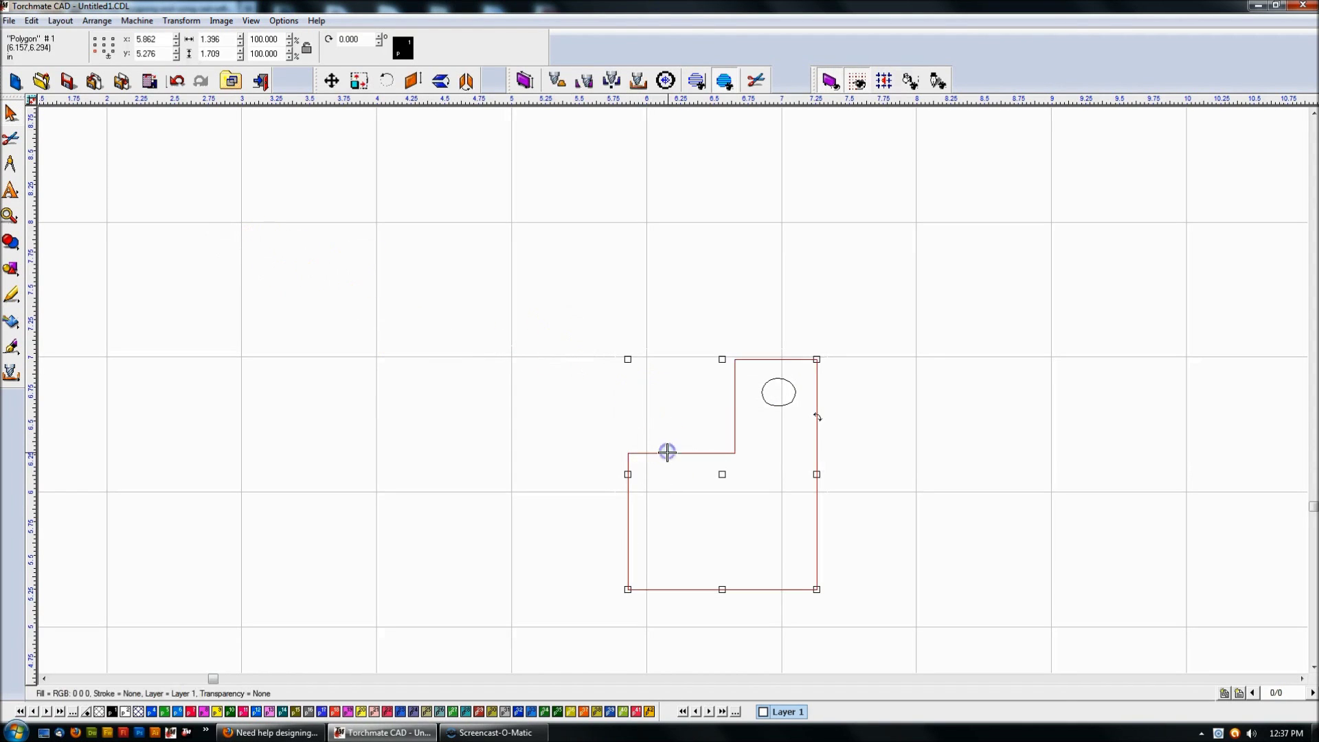
Step: Draw a square to the left of the bracket and compare it with the bracket's size
click(17, 277)
click(100, 275)
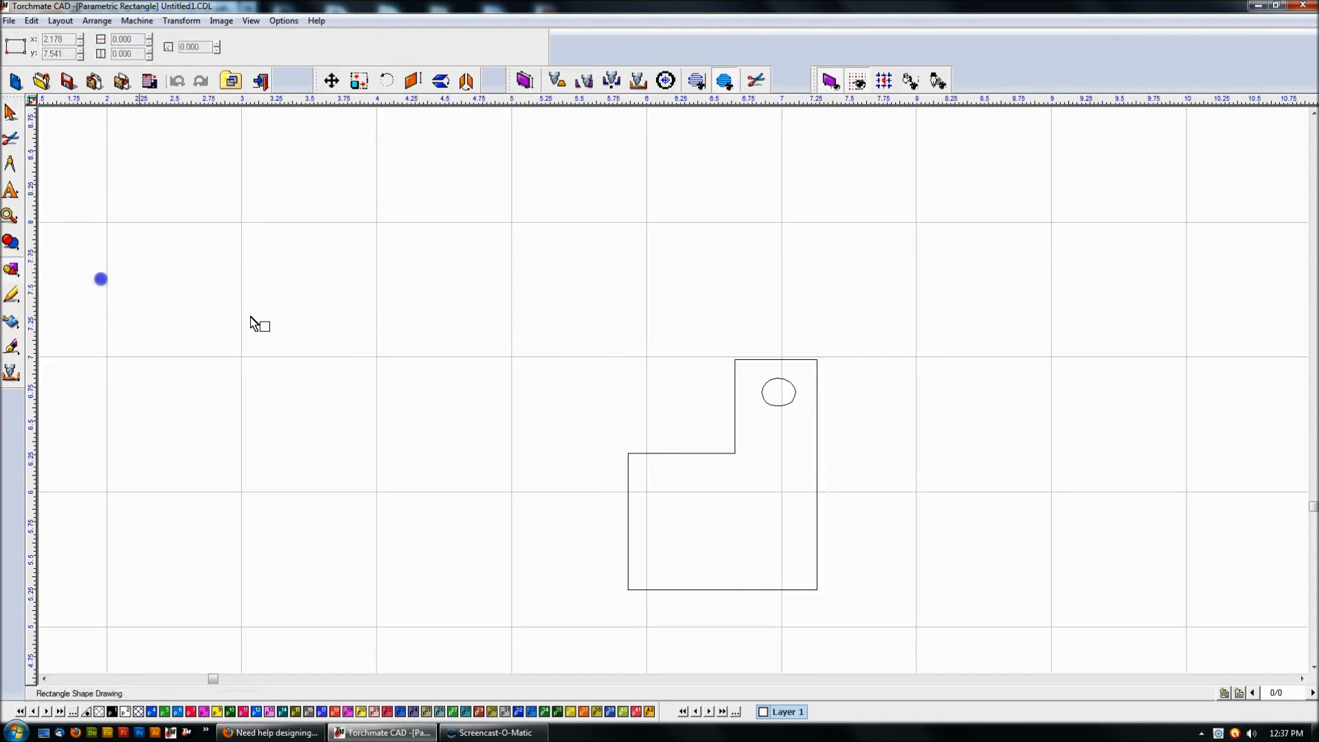
drag(350, 318, 464, 428)
click(11, 113)
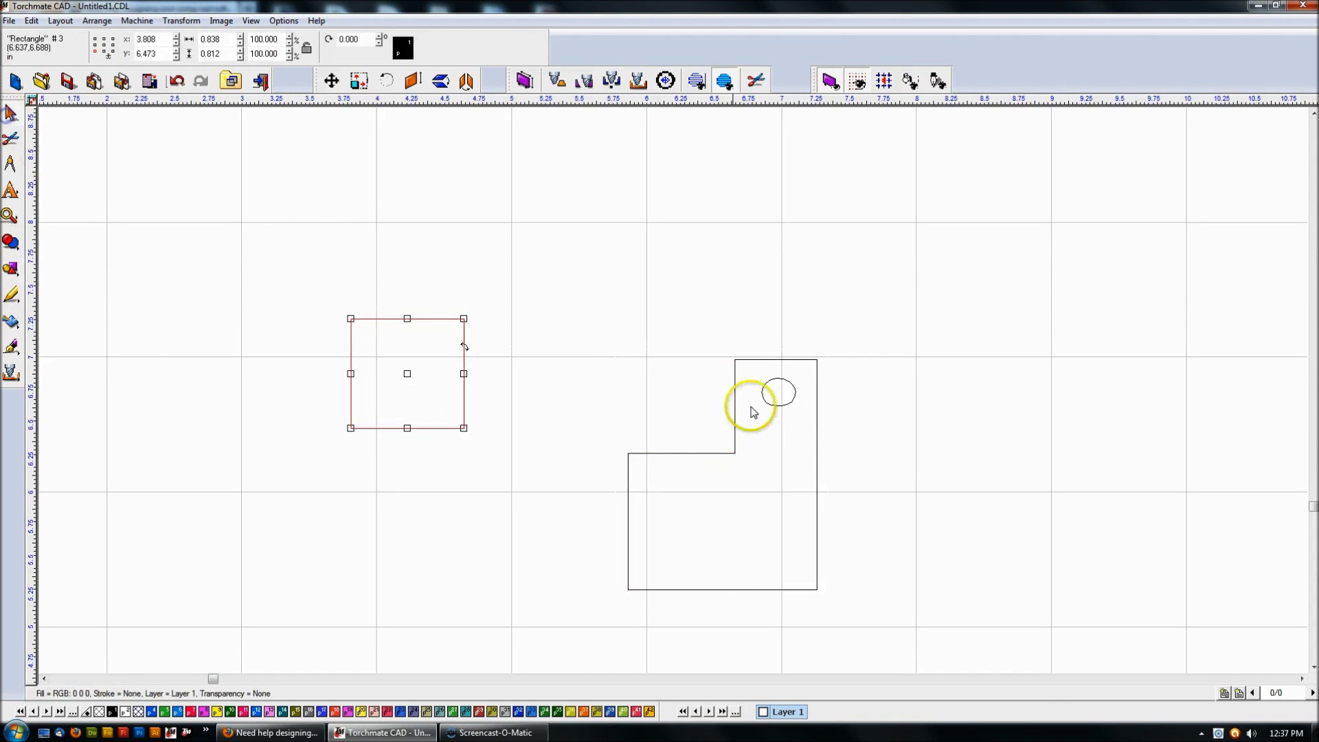
click(719, 451)
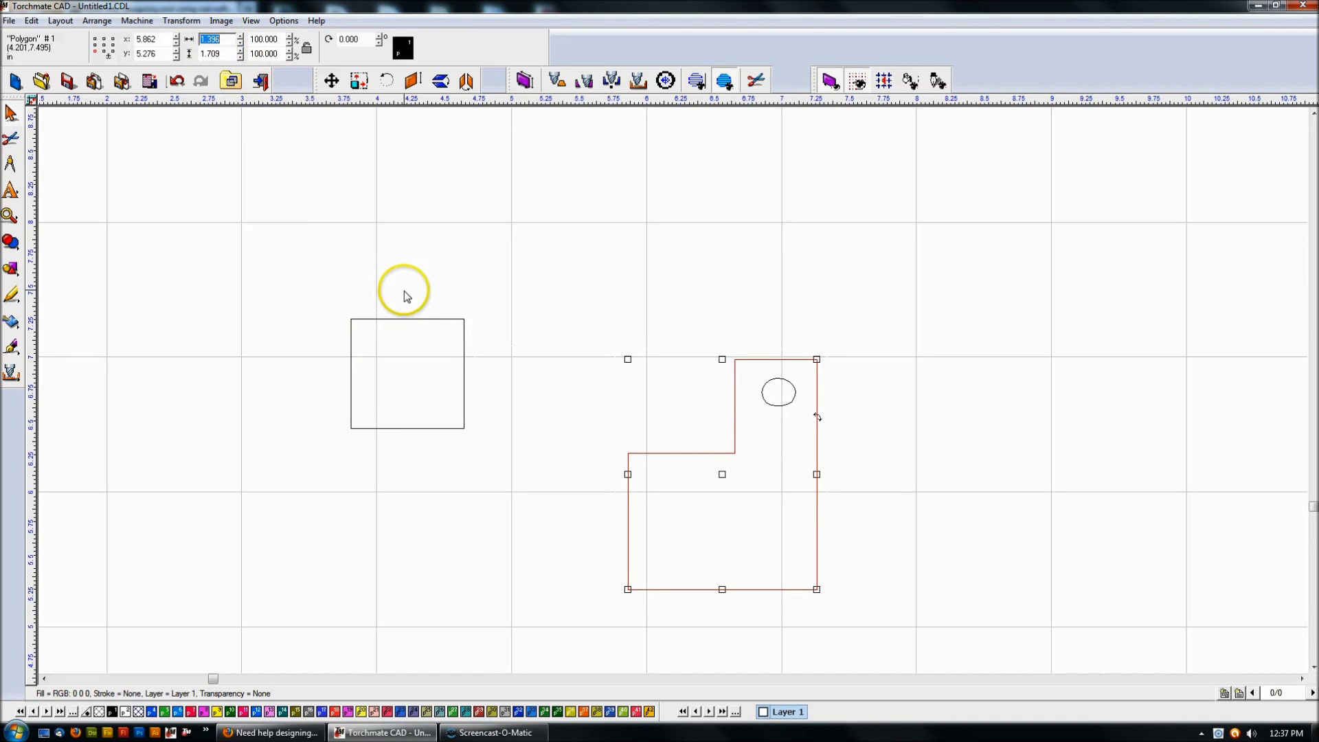
click(406, 318)
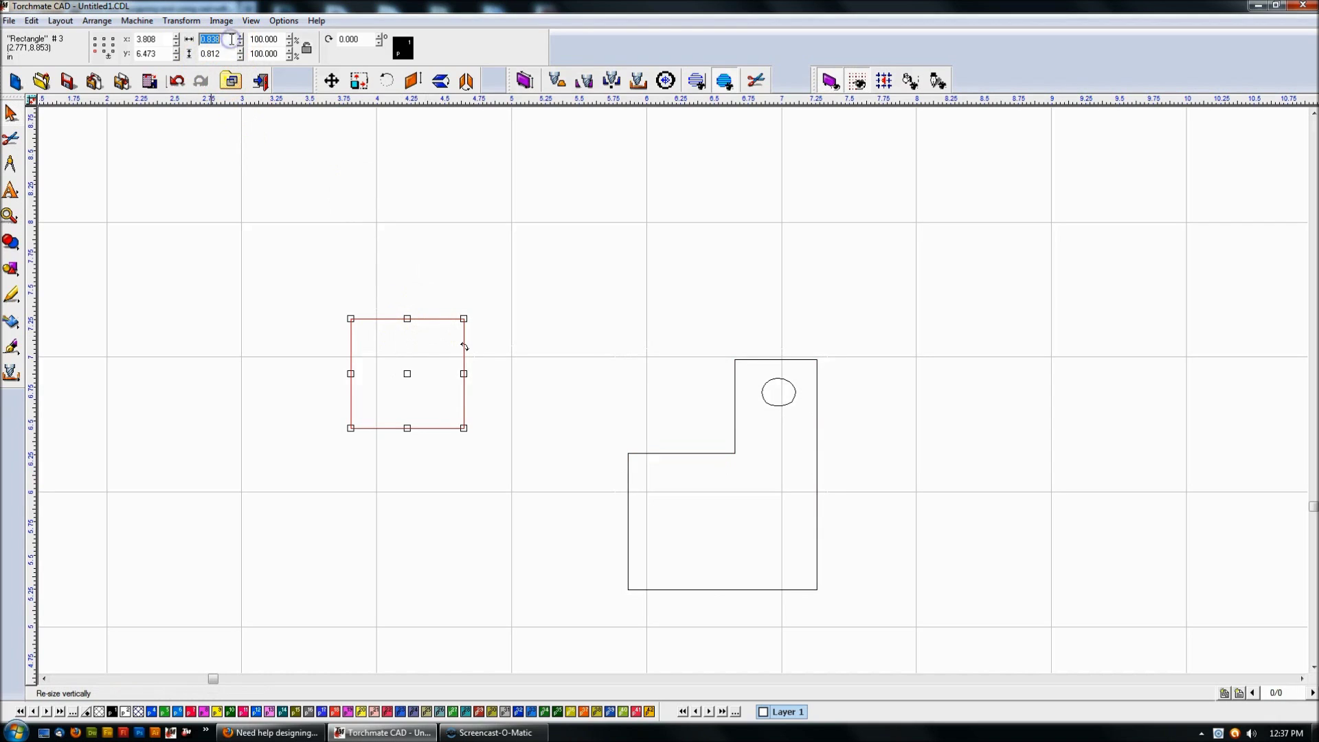
Step: Resize the square to 1.396 wide by 1.709 tall
click(231, 39)
text(1.396)
key(Return)
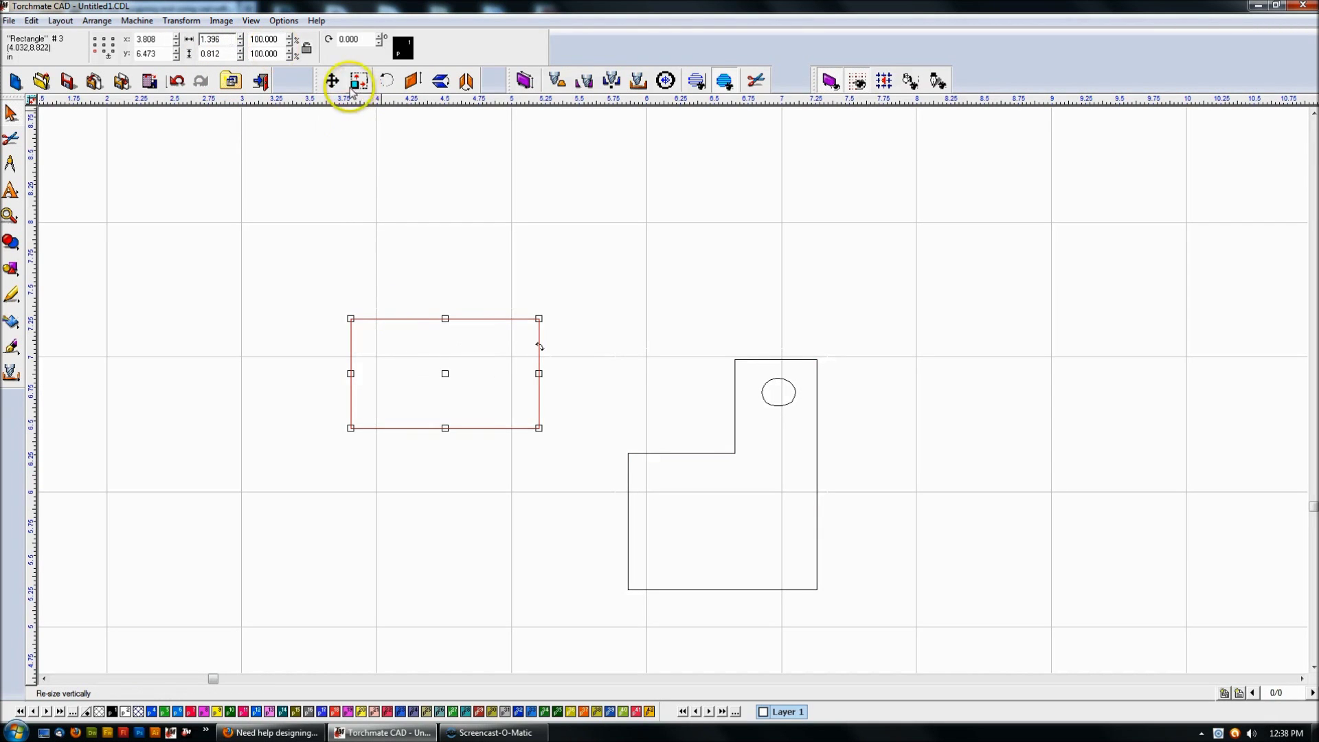
click(708, 451)
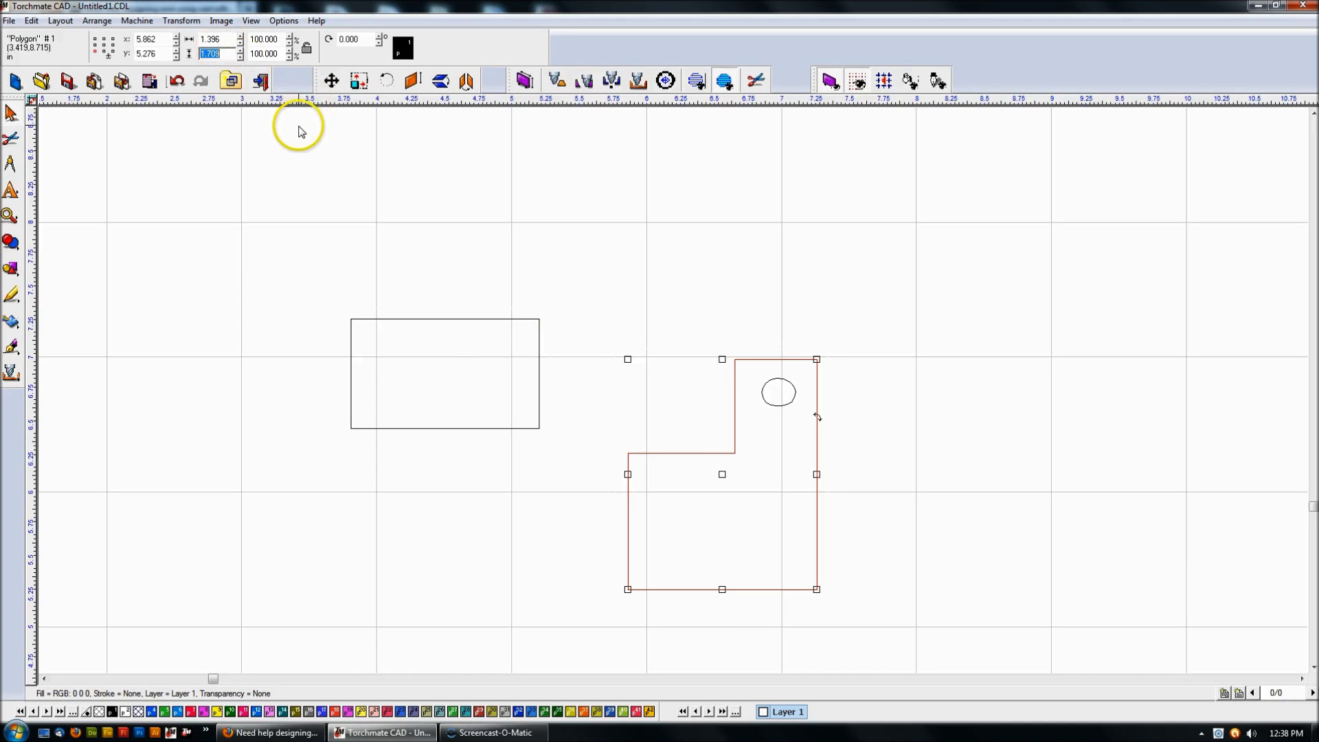
click(430, 319)
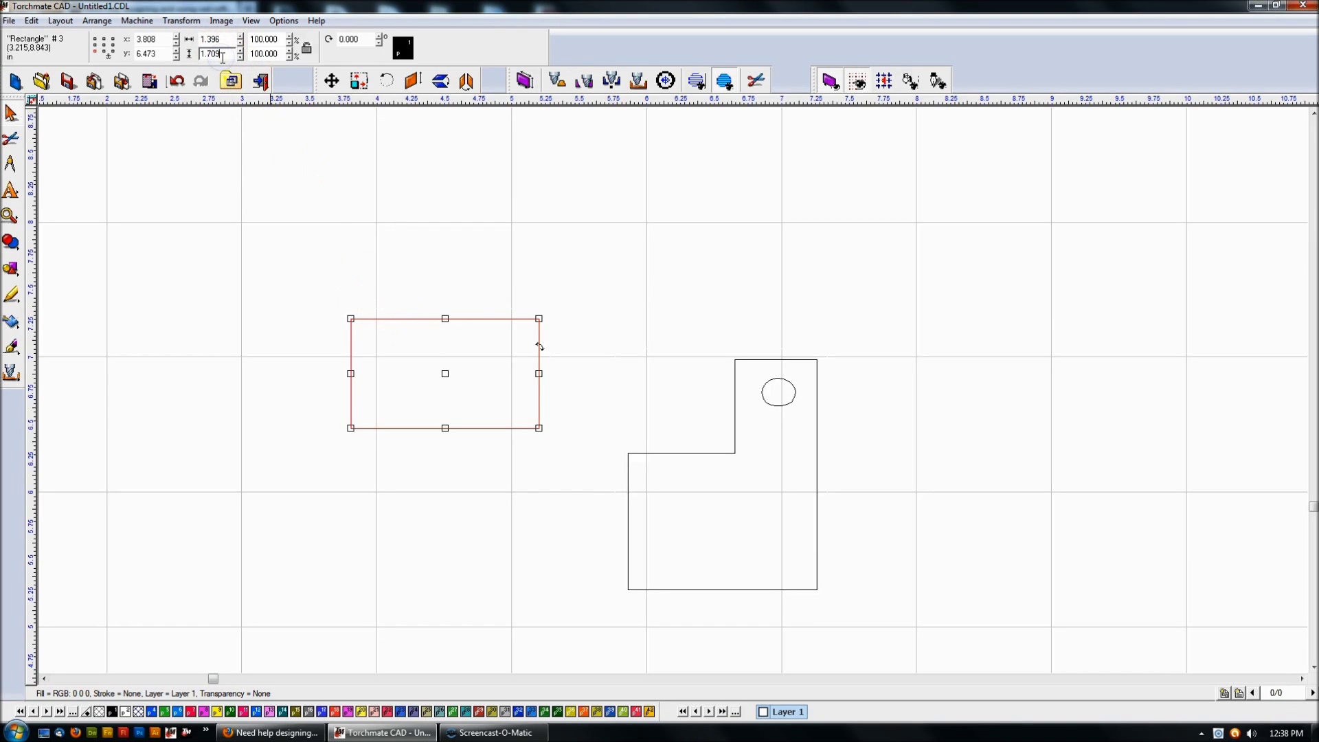
key(Return)
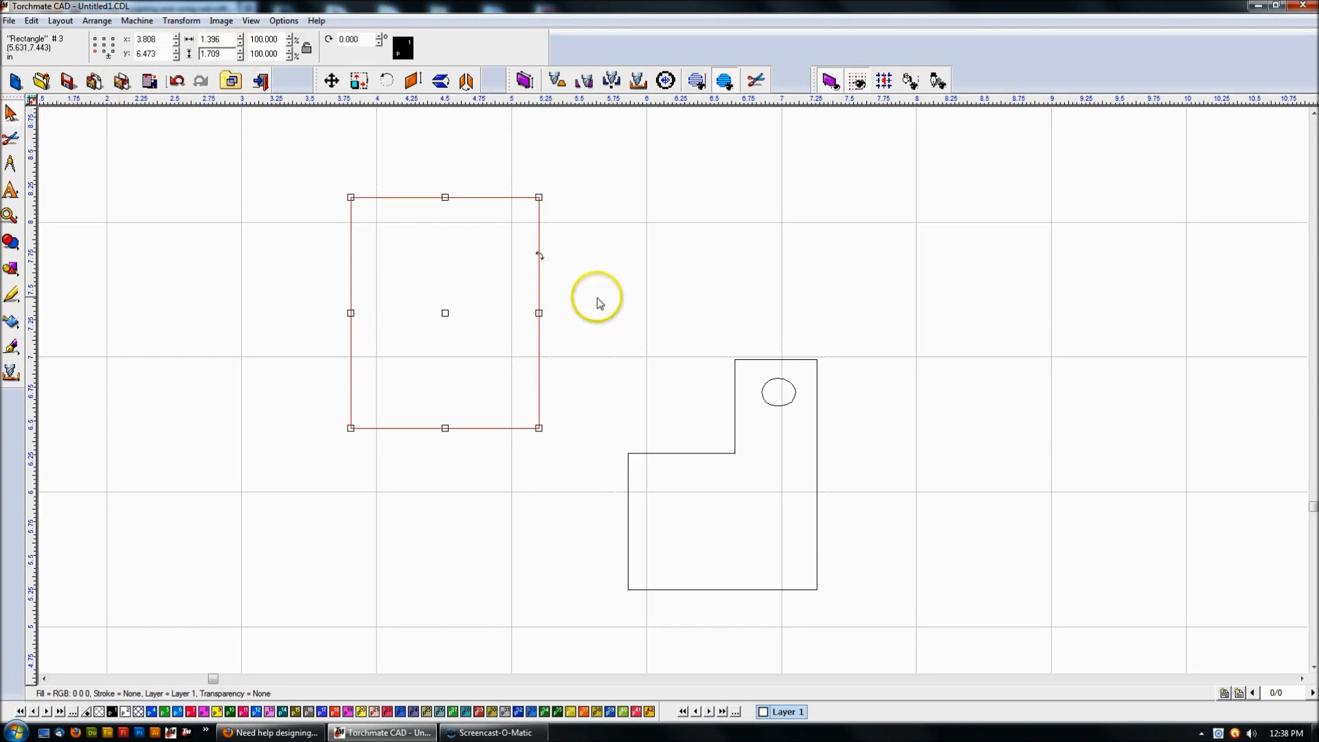
Step: Move the 1.709-tall rectangle level with the bracket at X 3.865, Y 5.282
drag(445, 313, 468, 464)
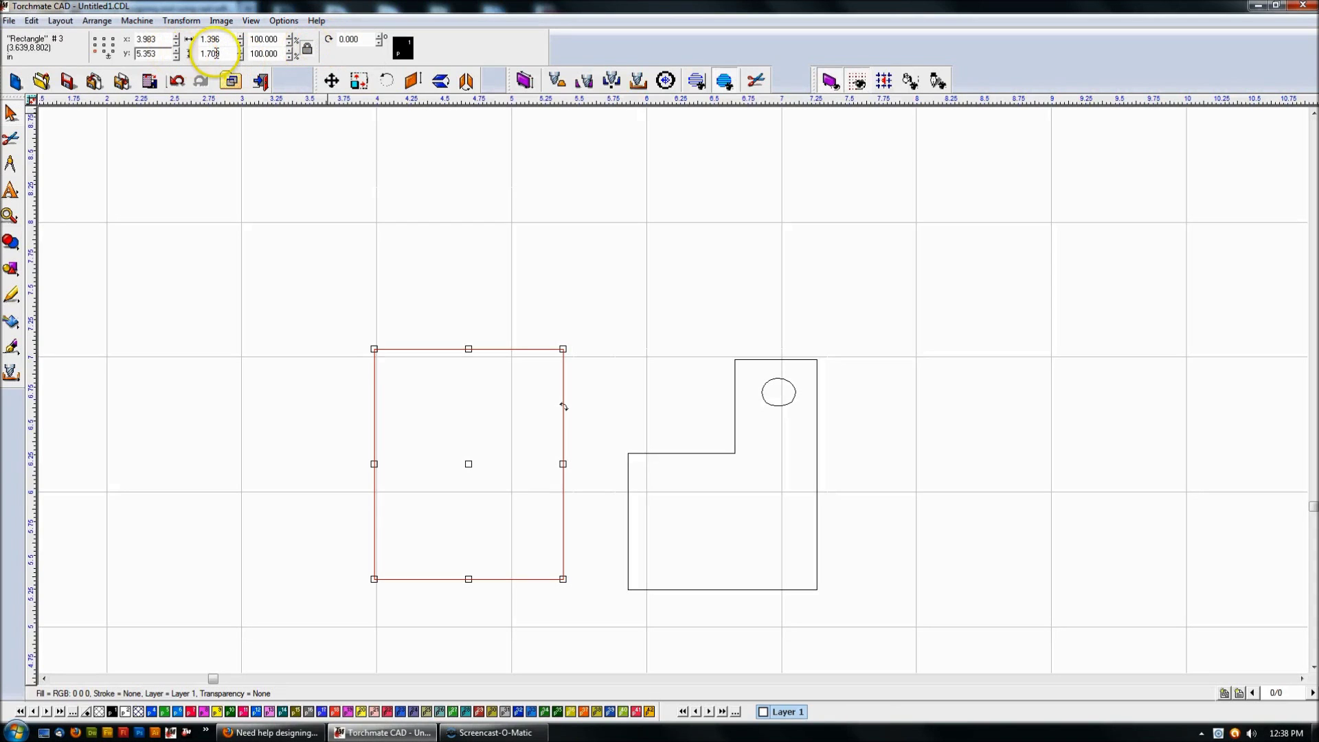
key(Return)
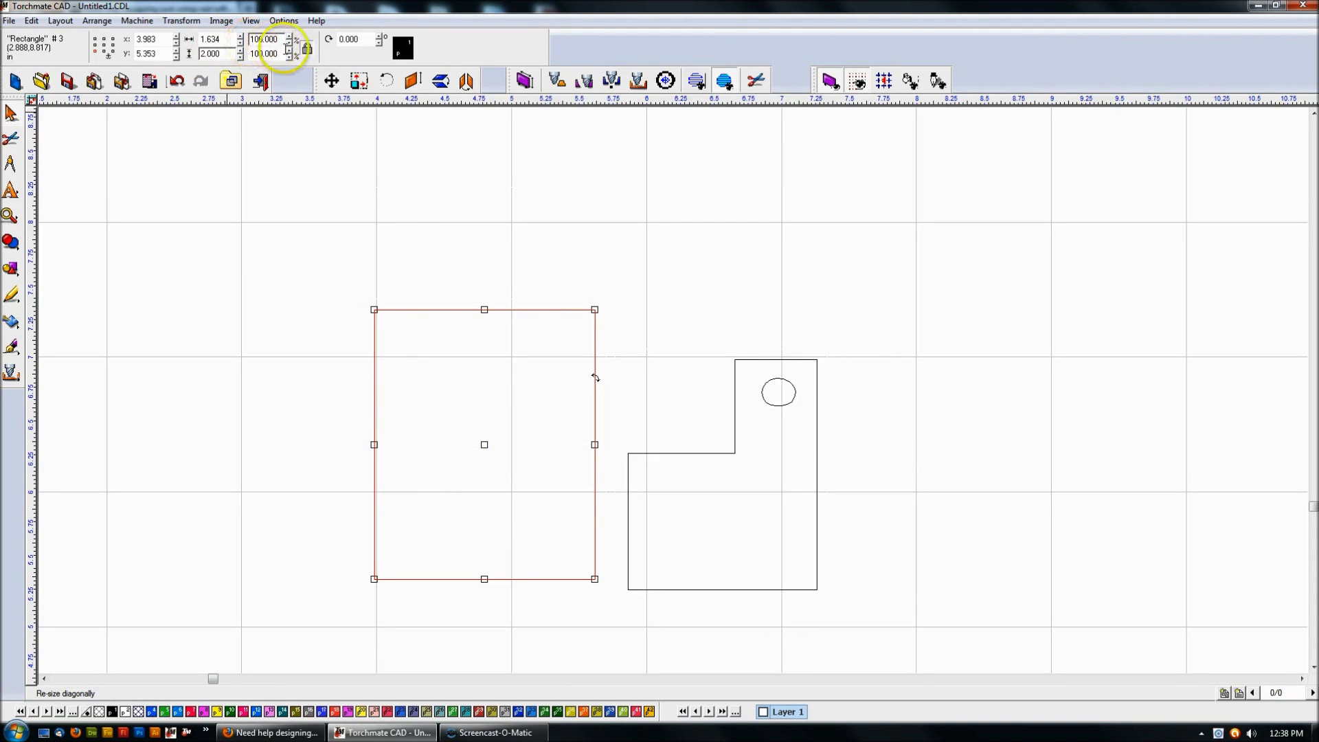
key(ctrl+z)
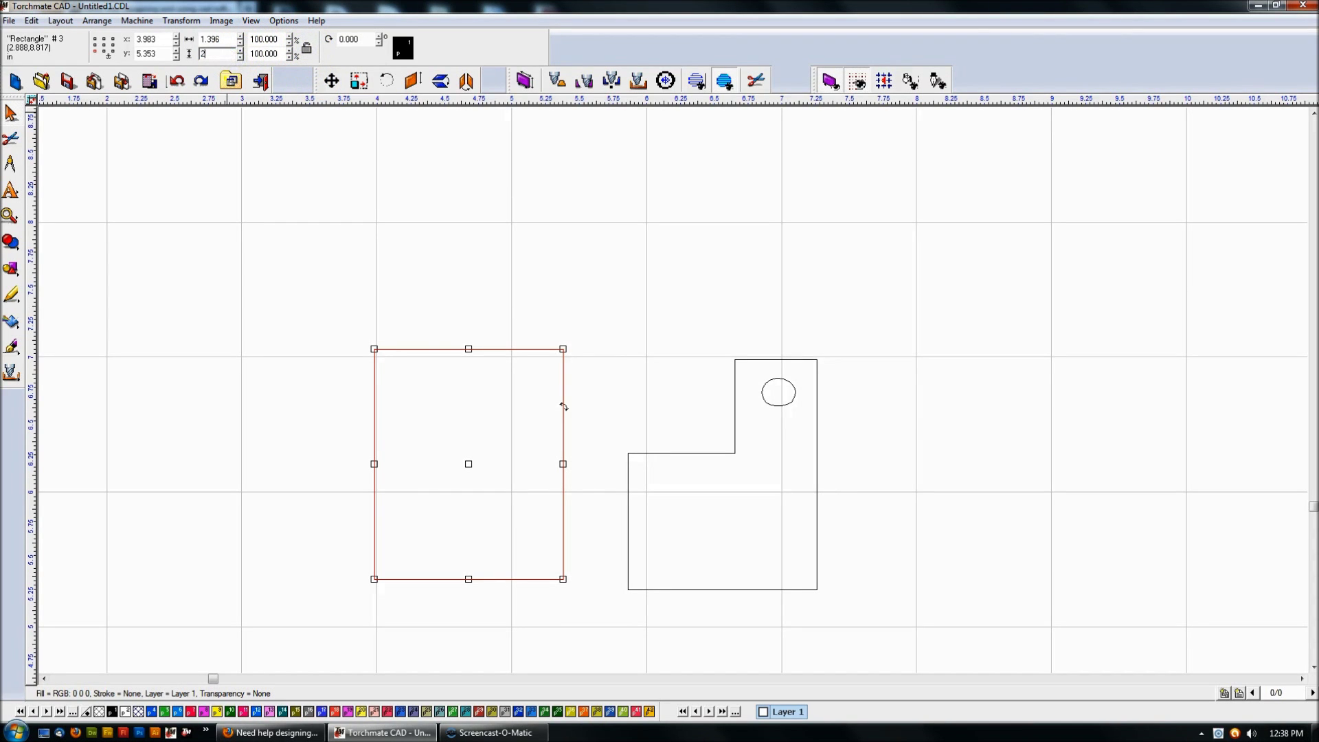
key(Return)
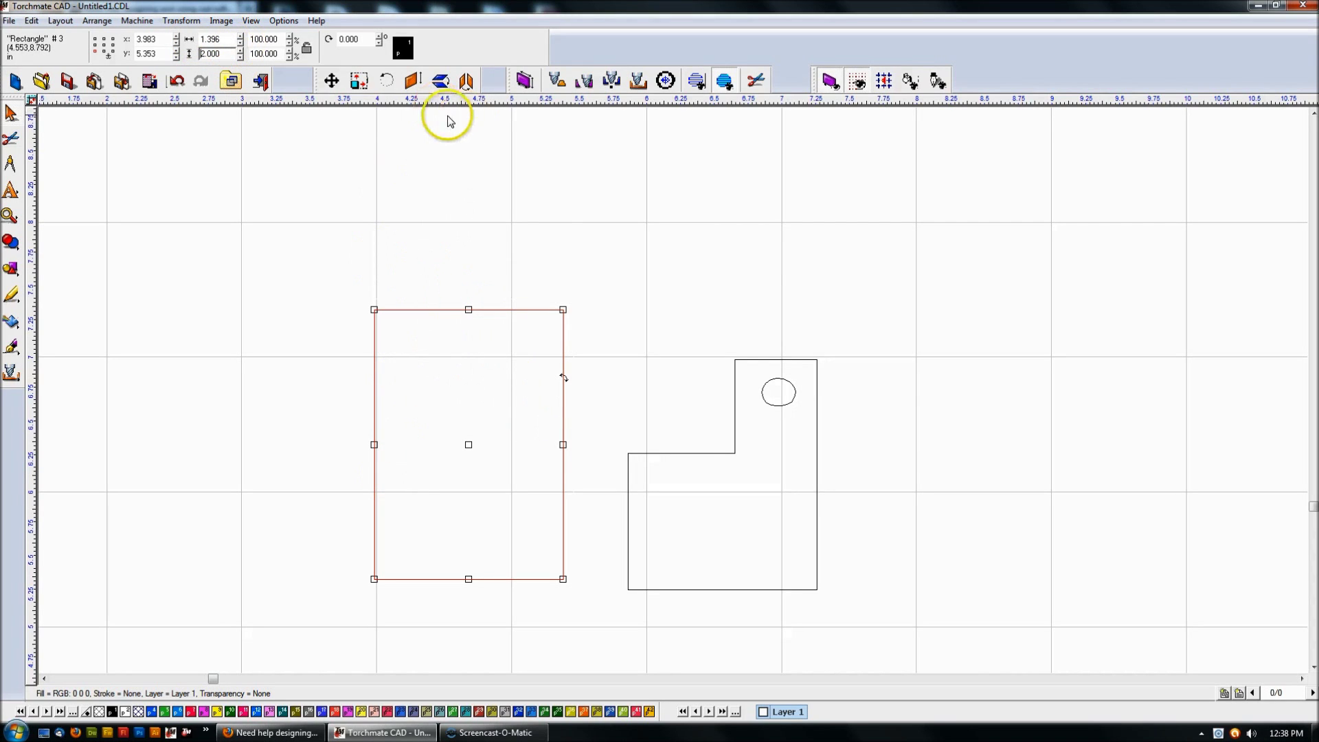
key(ctrl+z)
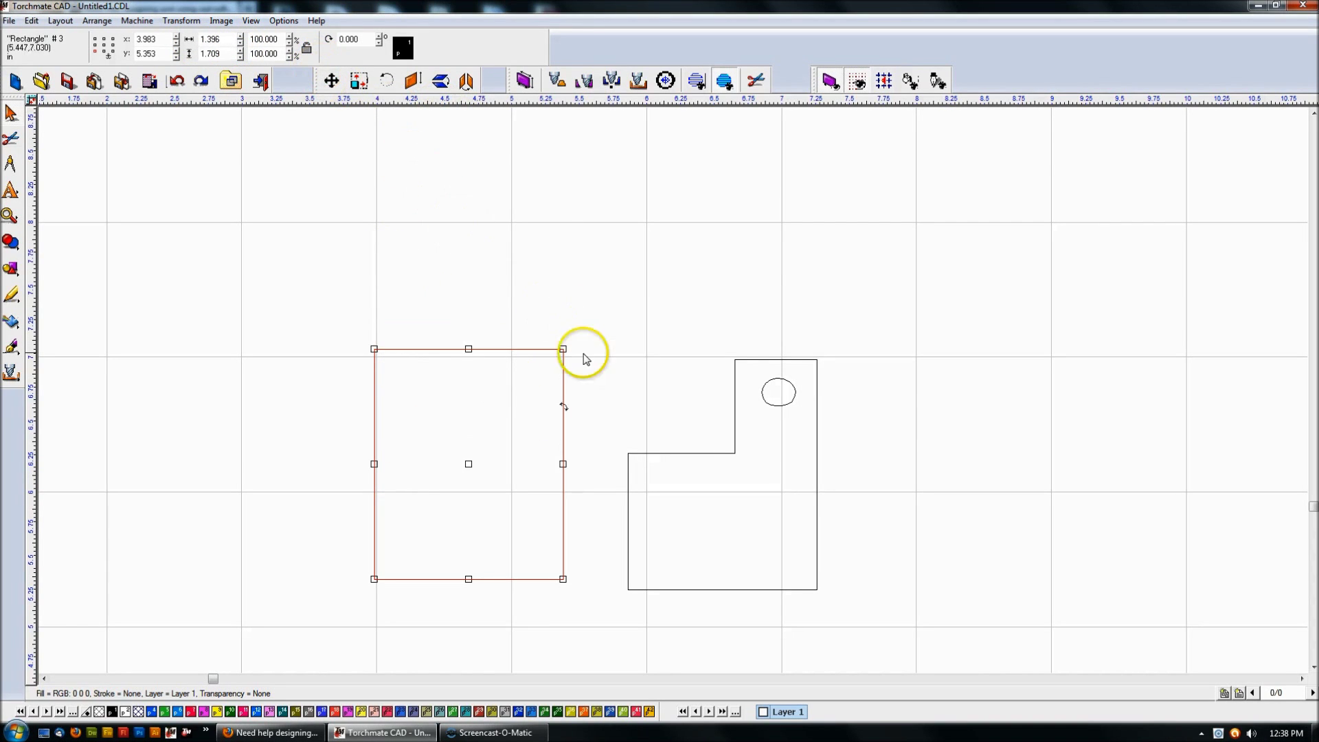
mouse_move(466, 463)
mouse_down()
mouse_move(642, 494)
mouse_move(726, 477)
mouse_move(406, 447)
mouse_move(457, 476)
mouse_up()
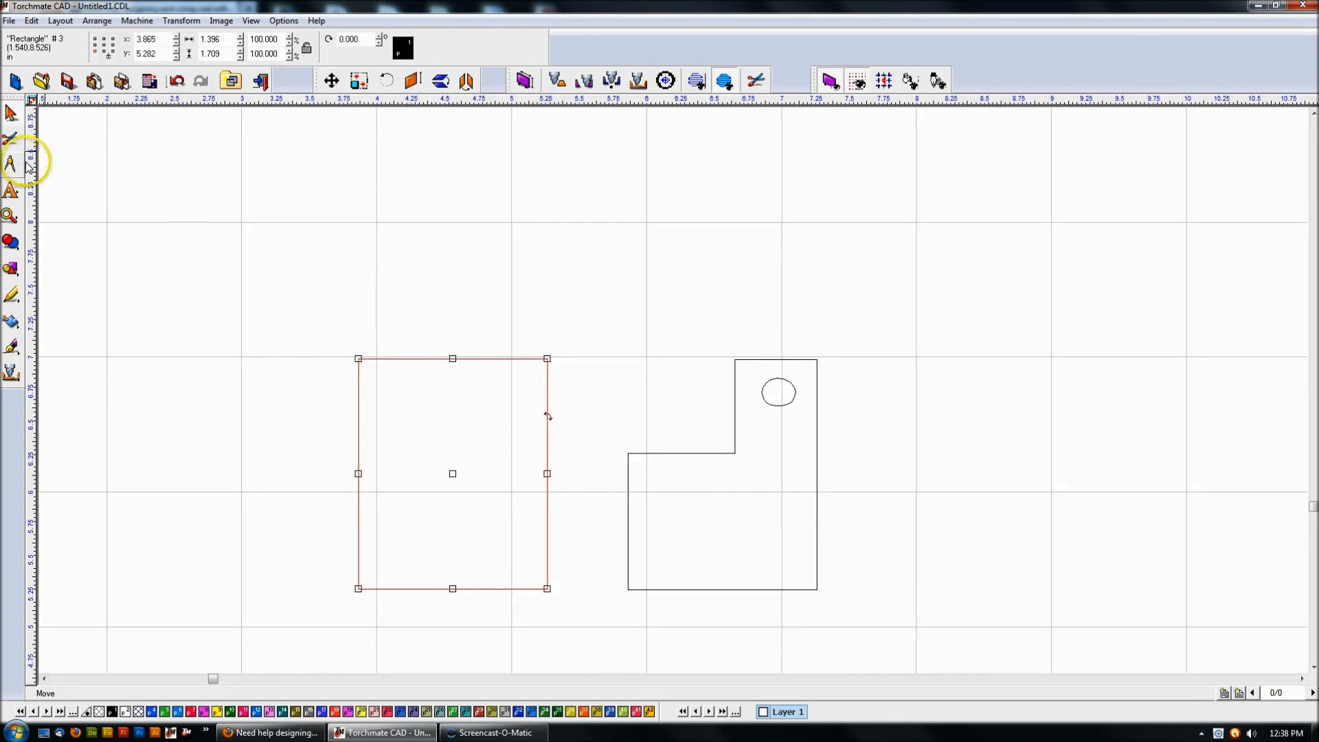
click(540, 310)
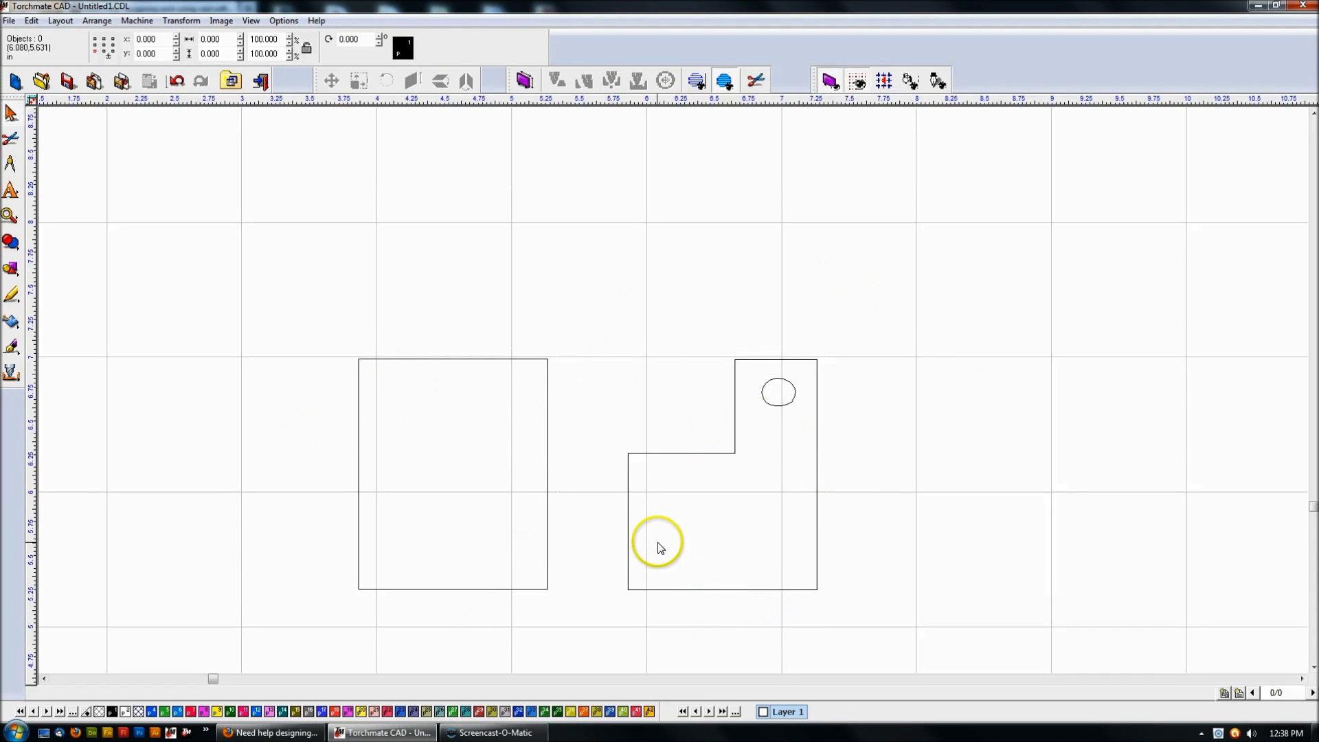
Step: Draw a parametric rectangle about 0.832 × 0.735 above the bracket's notch
click(15, 270)
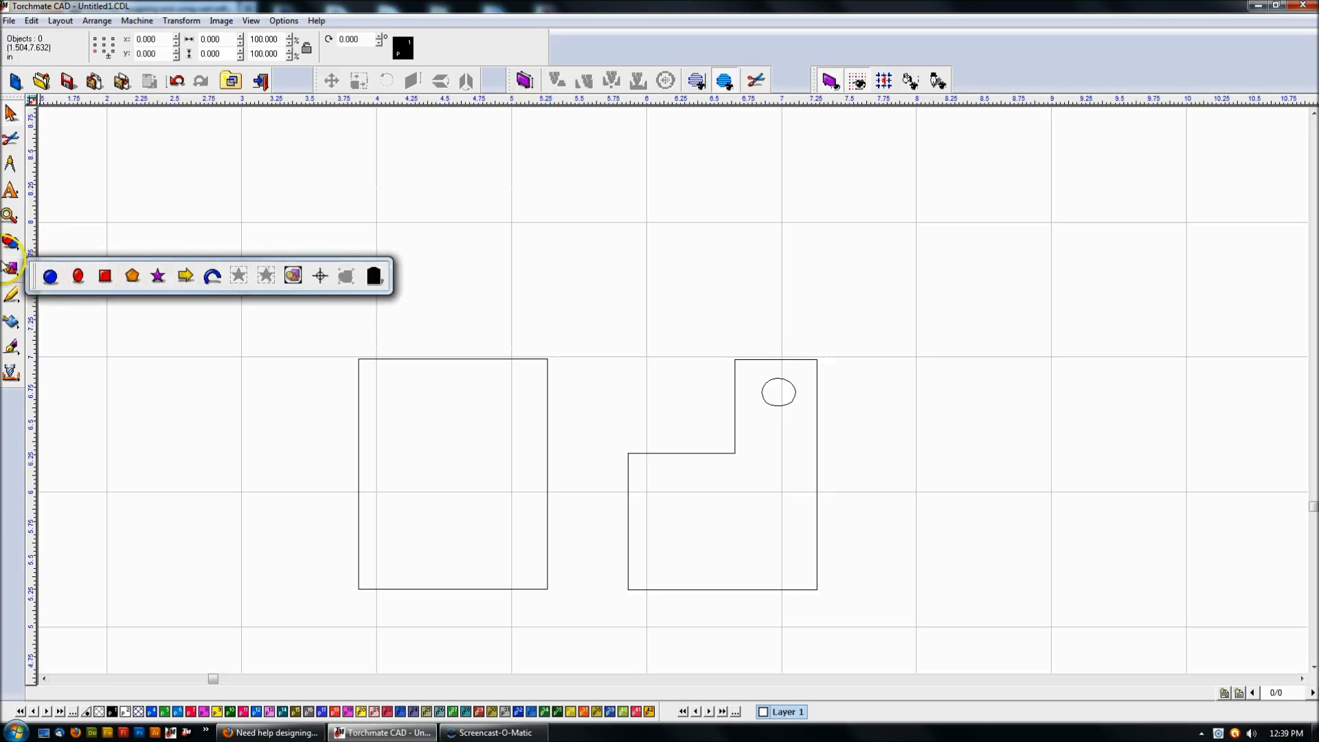
click(118, 327)
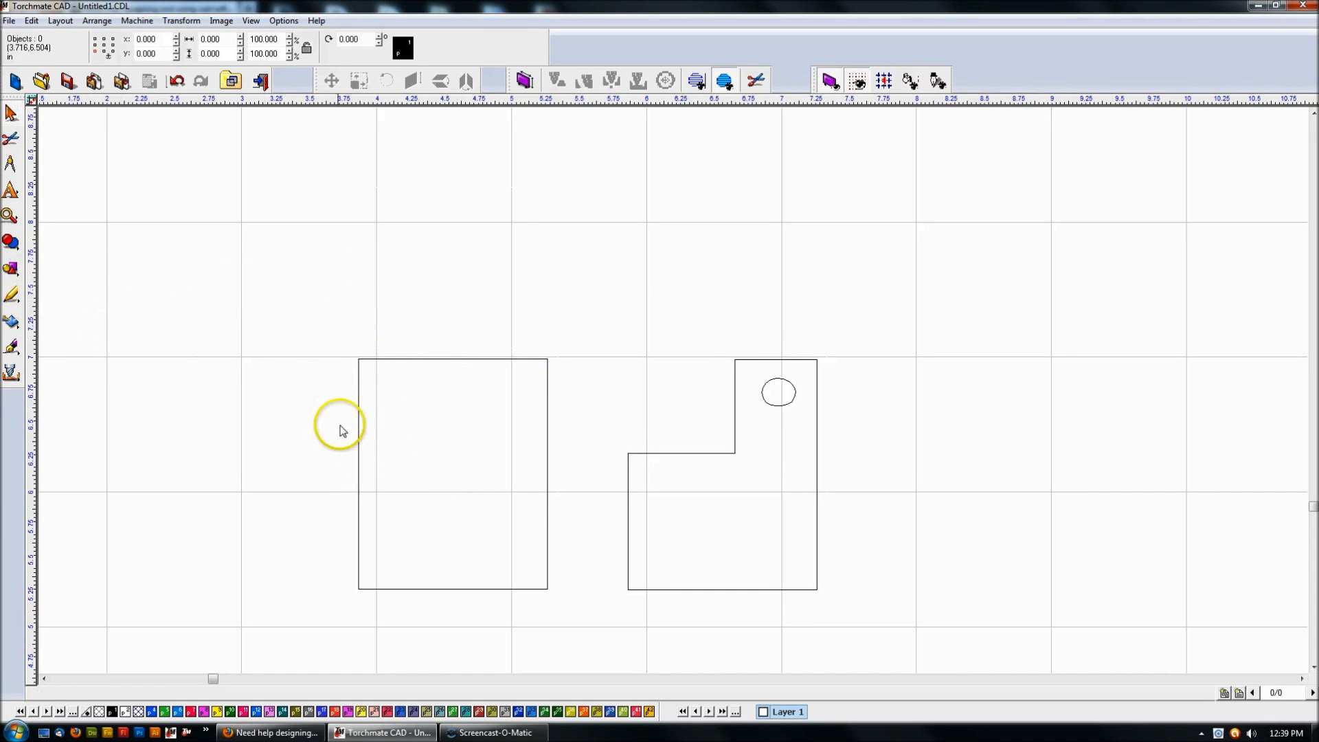
click(14, 275)
click(106, 276)
drag(598, 313, 709, 411)
click(11, 112)
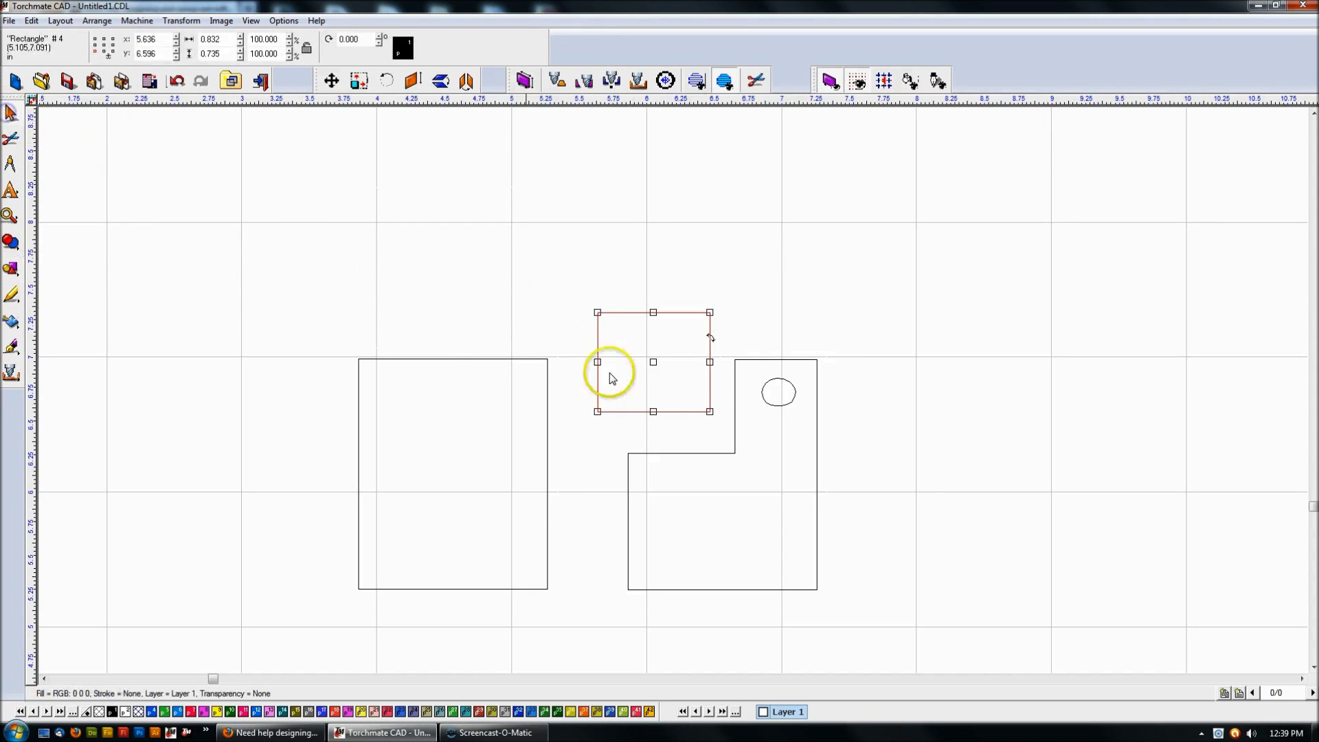
click(12, 166)
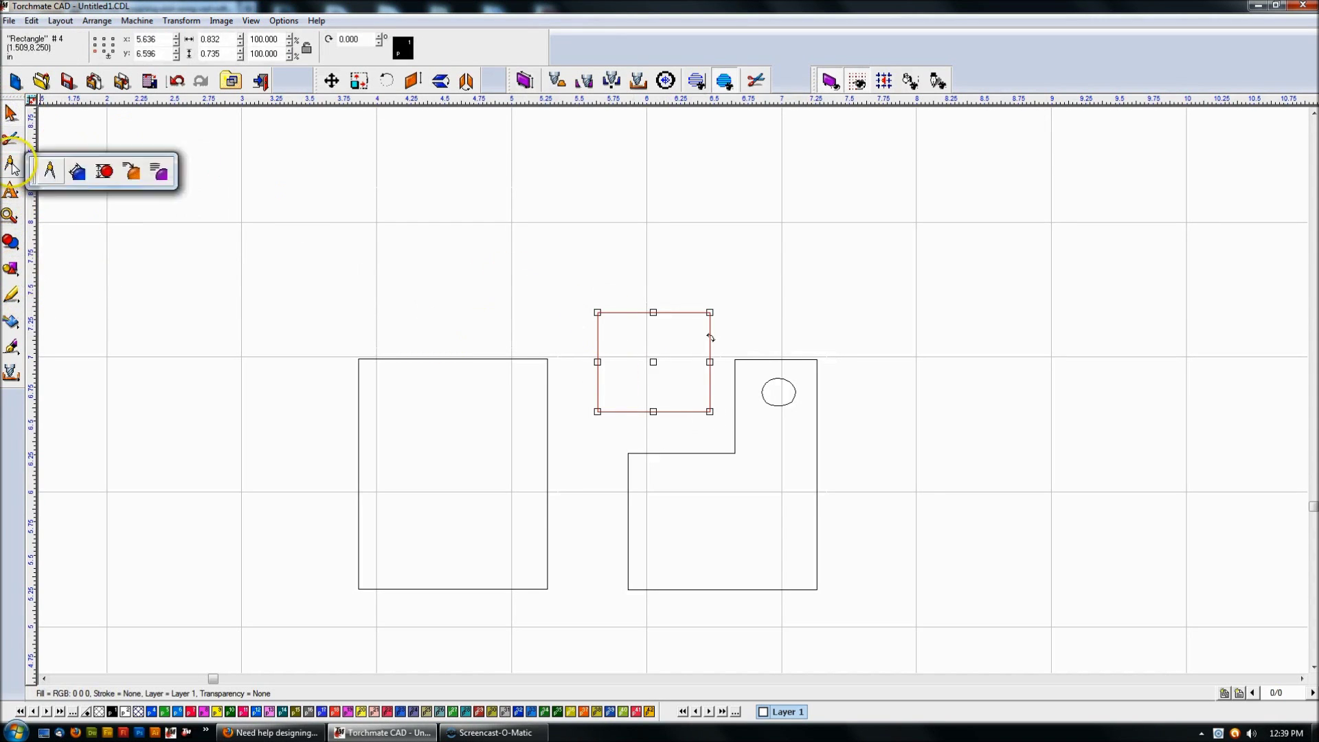
Step: Measure the bracket's ledge and set the small rectangle's width to 0.792
click(49, 172)
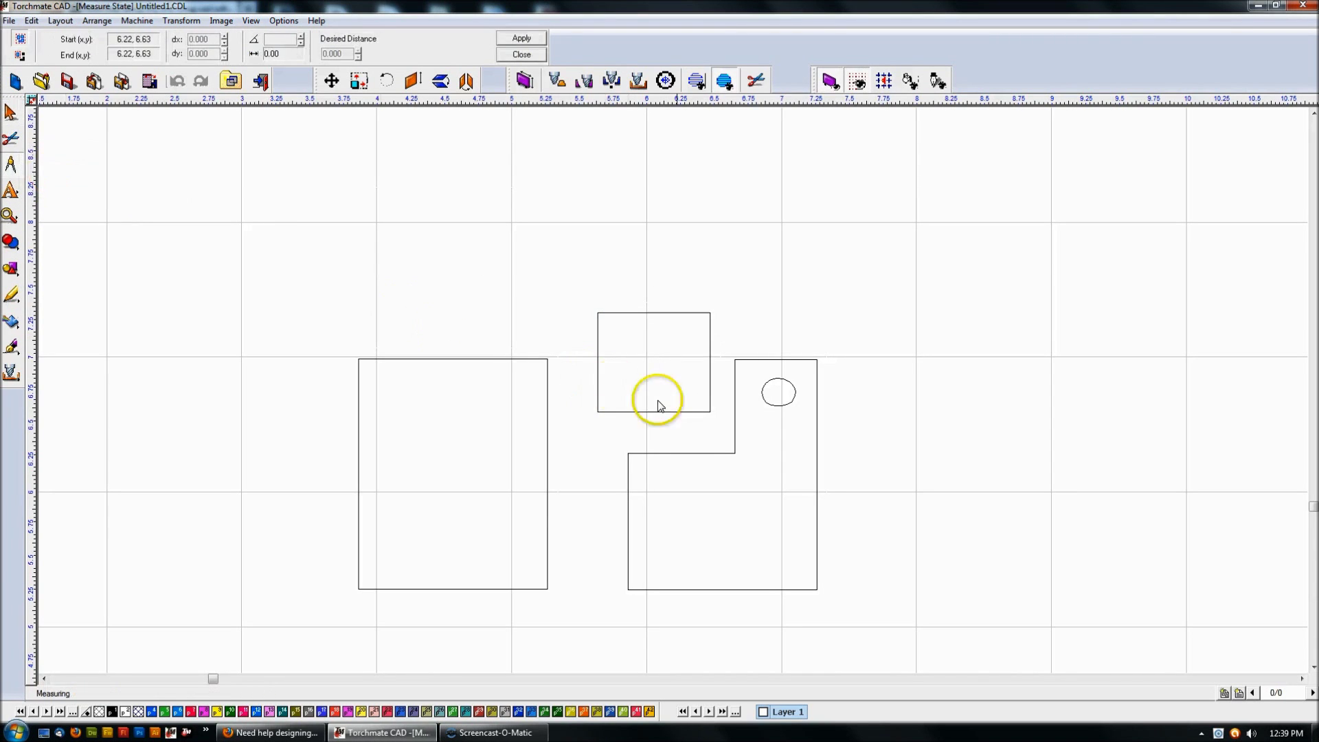
scroll(685, 449, up, 2)
scroll(698, 411, up, 1)
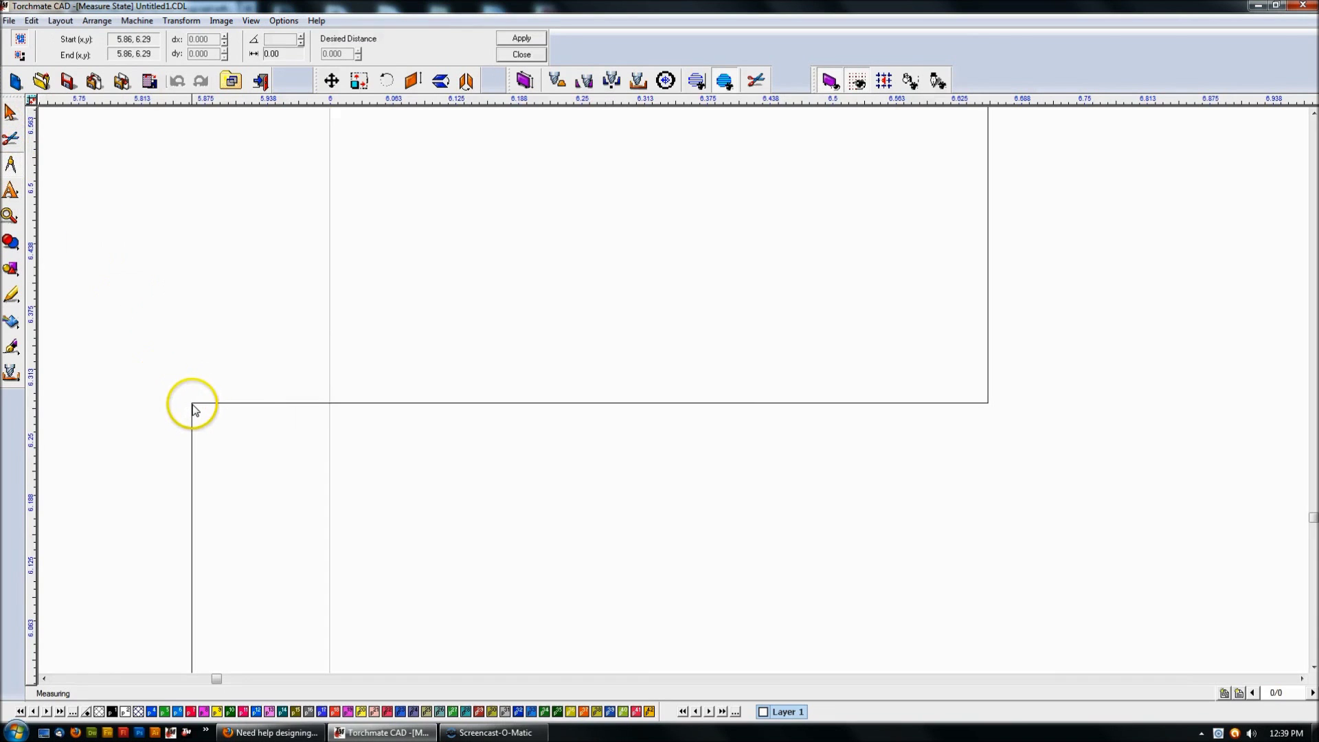
scroll(192, 404, up, 2)
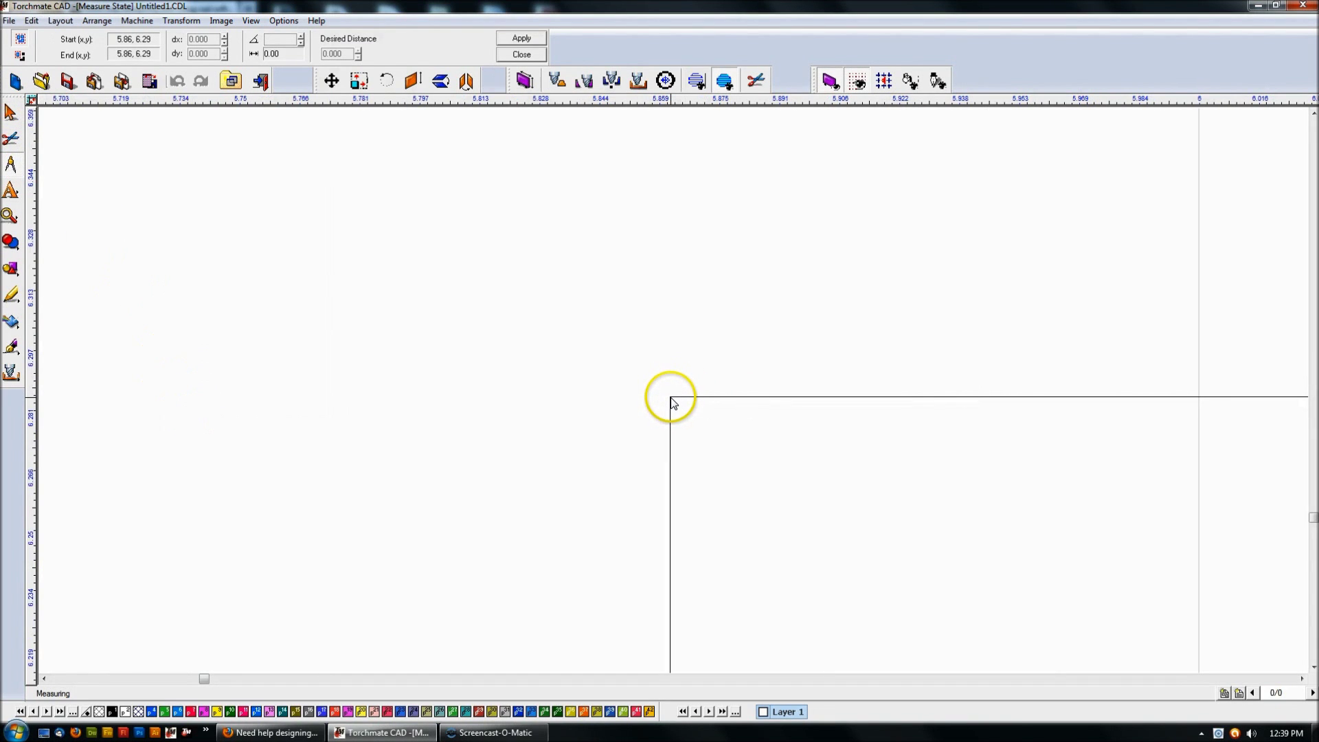
scroll(748, 394, down, 3)
scroll(680, 388, down, 1)
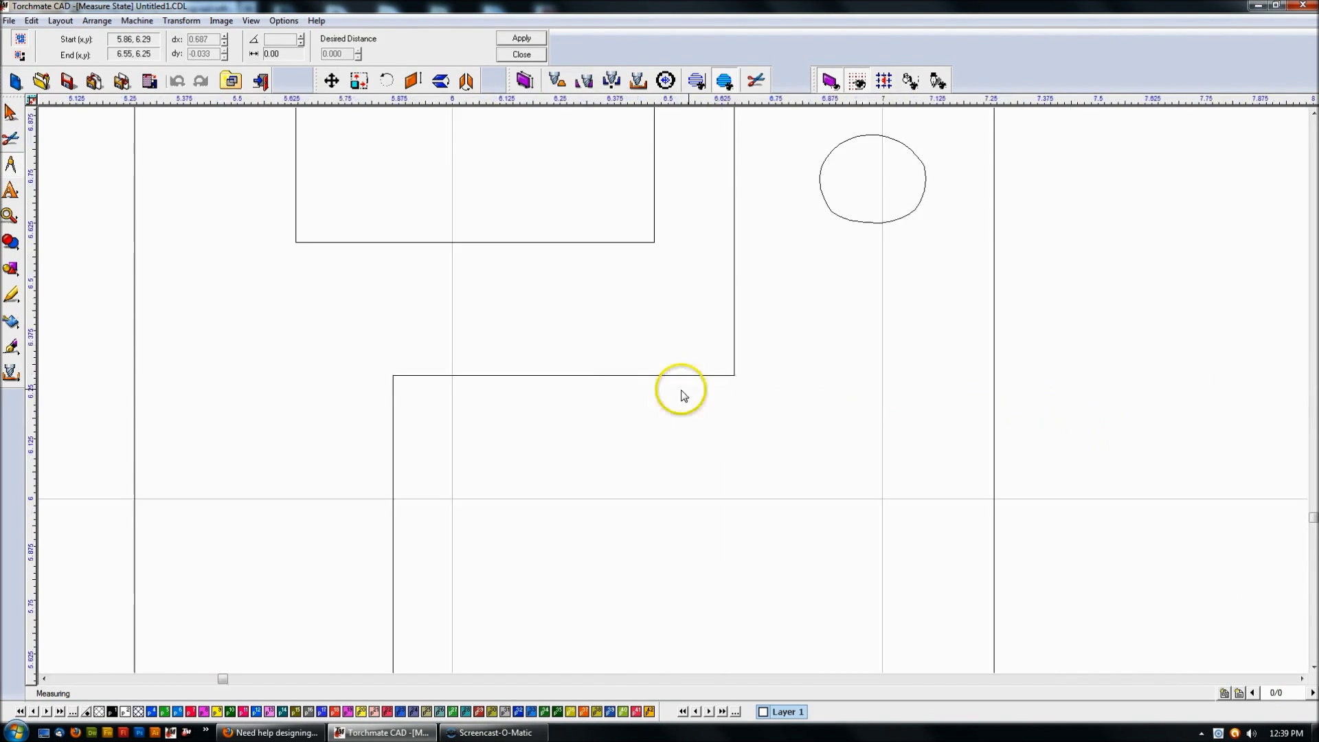
scroll(735, 386, up, 5)
scroll(271, 341, up, 1)
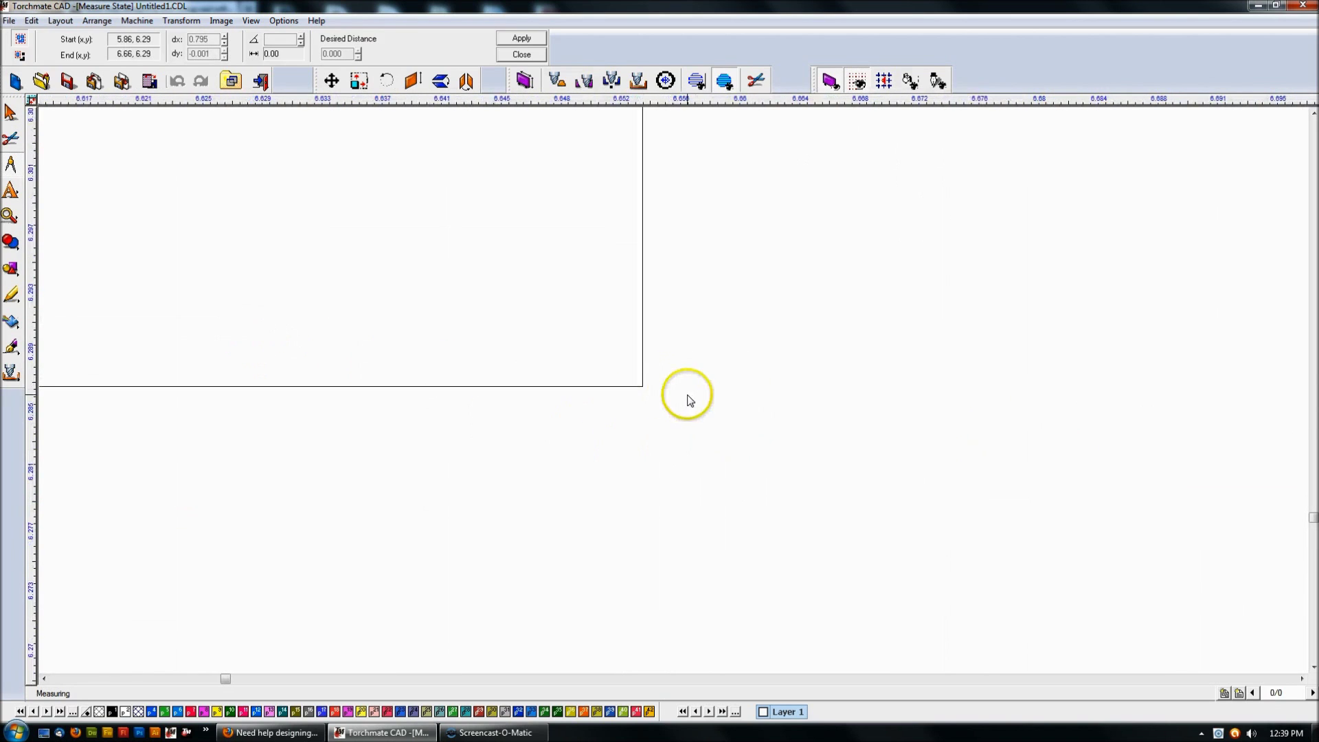
click(643, 387)
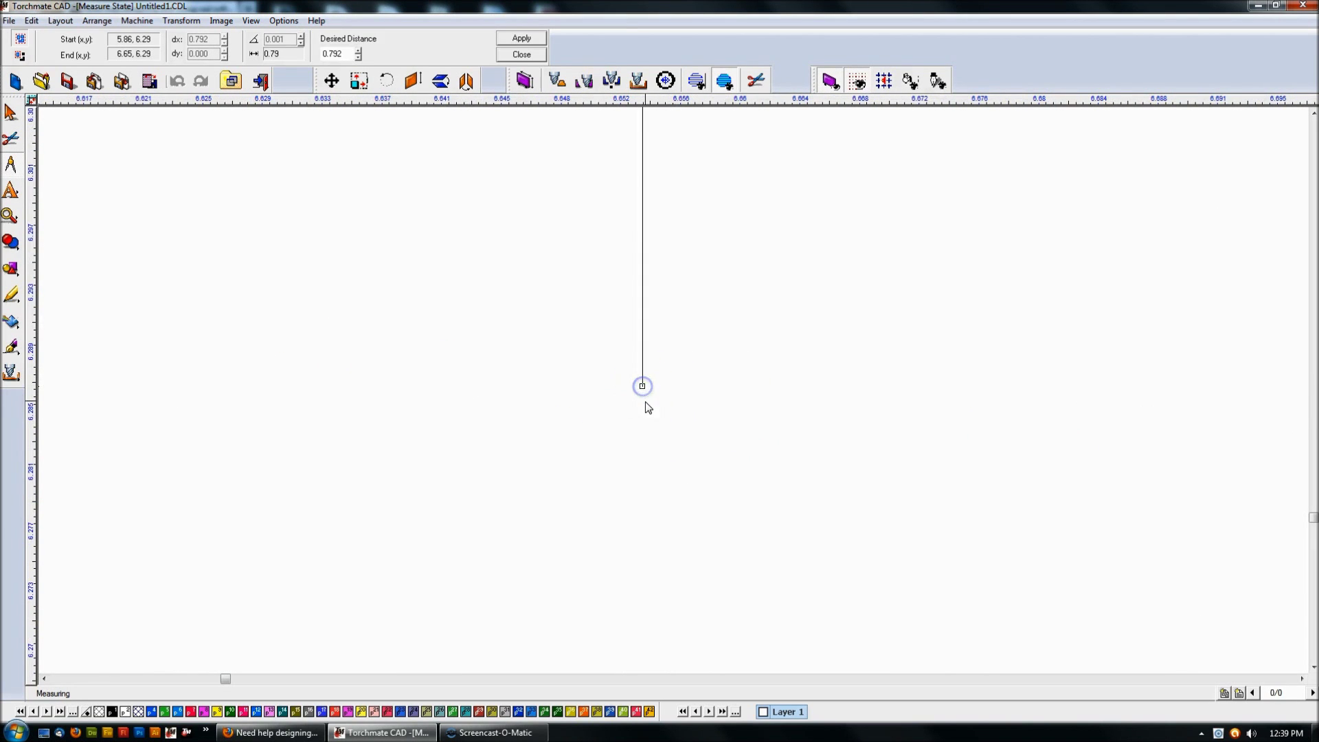
click(529, 55)
scroll(671, 386, down, 3)
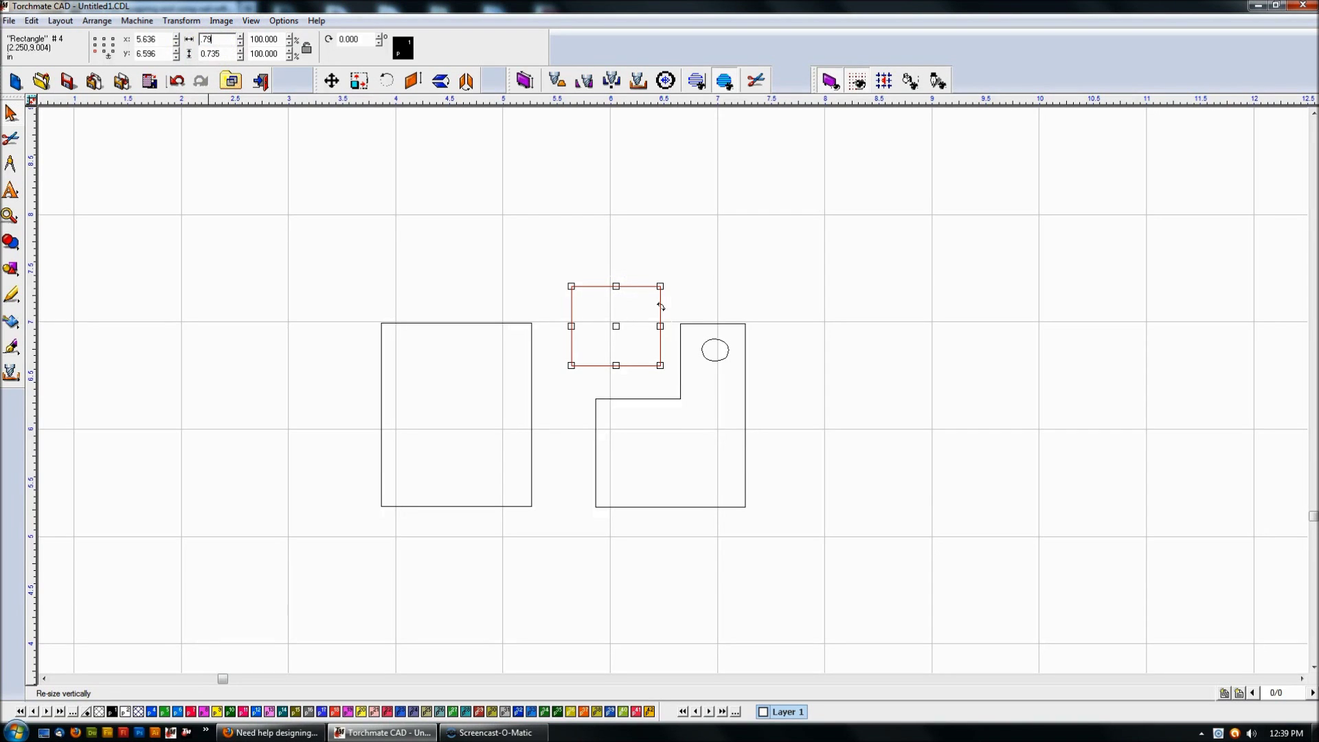
click(707, 324)
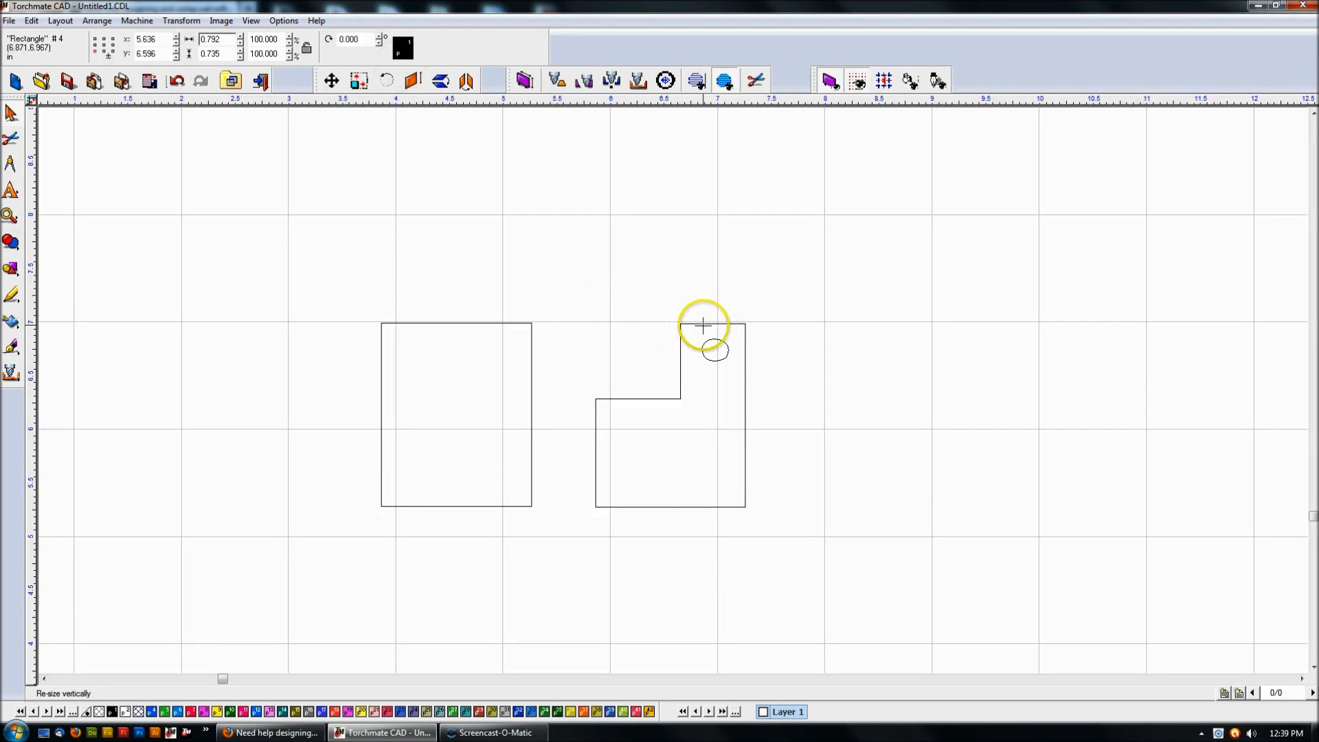
click(236, 112)
Step: Measure the bracket's inner upright edge as 0.698 with the Measure tool
click(11, 163)
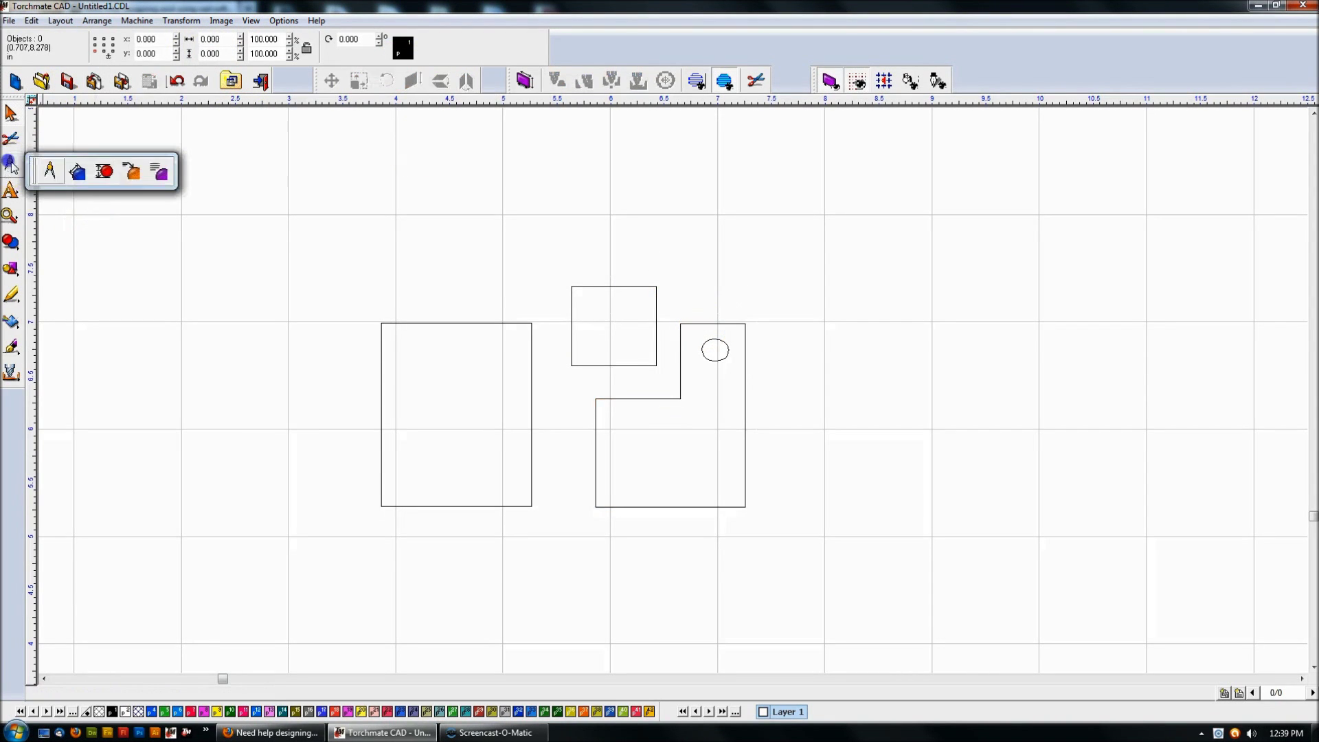
click(50, 170)
scroll(672, 389, up, 6)
scroll(674, 422, down, 5)
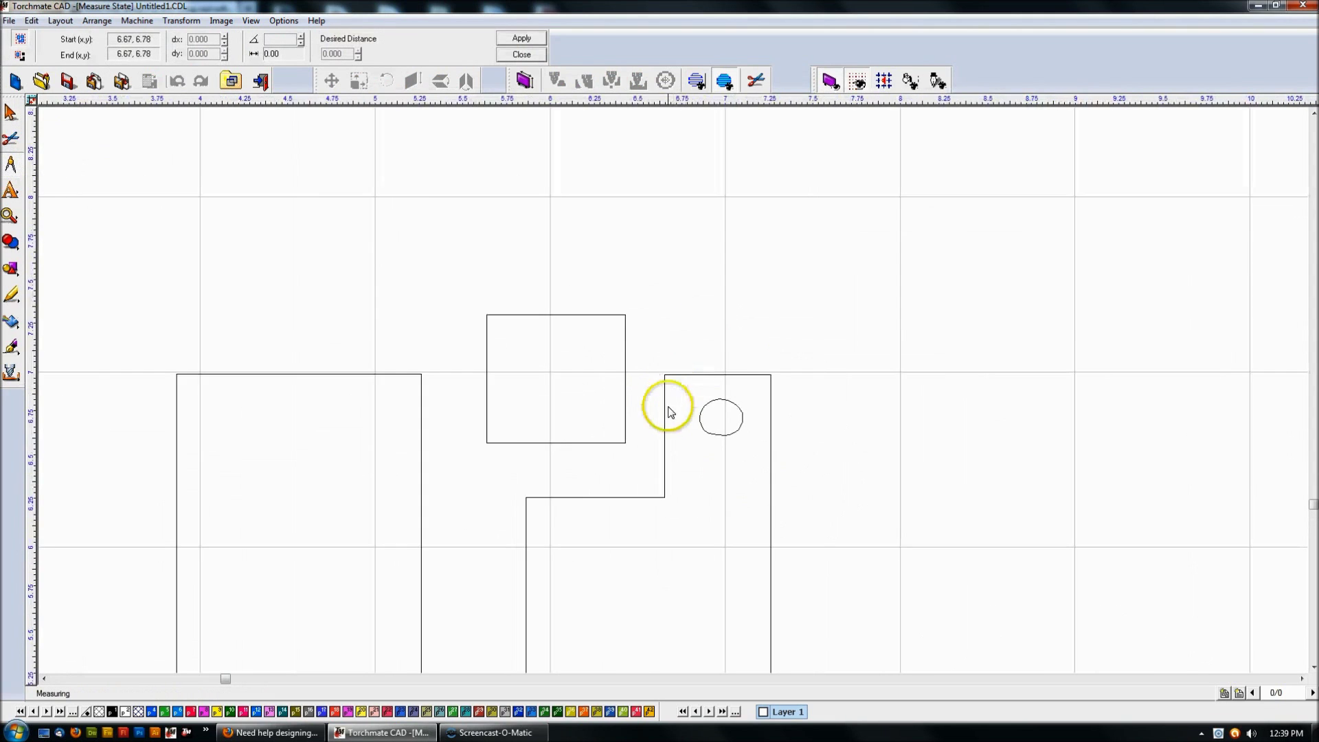
scroll(674, 409, up, 3)
scroll(639, 481, up, 6)
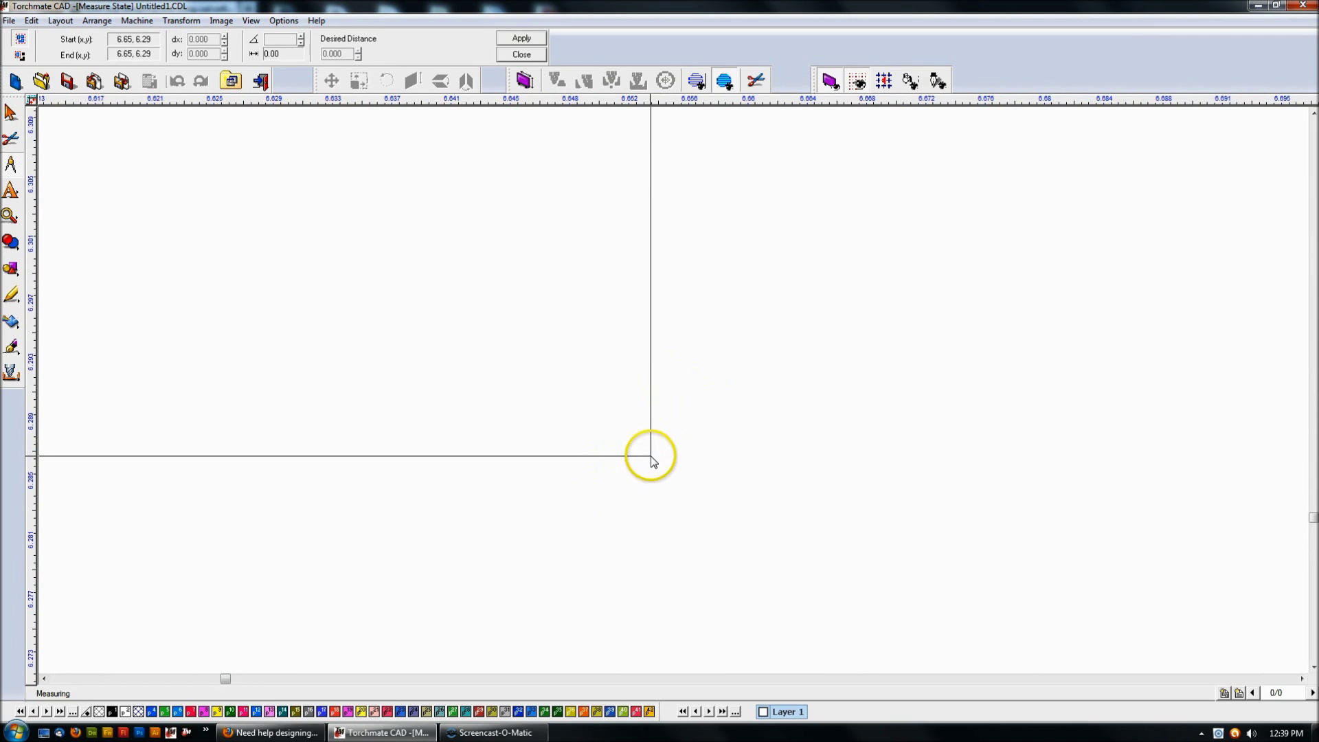
scroll(673, 388, down, 6)
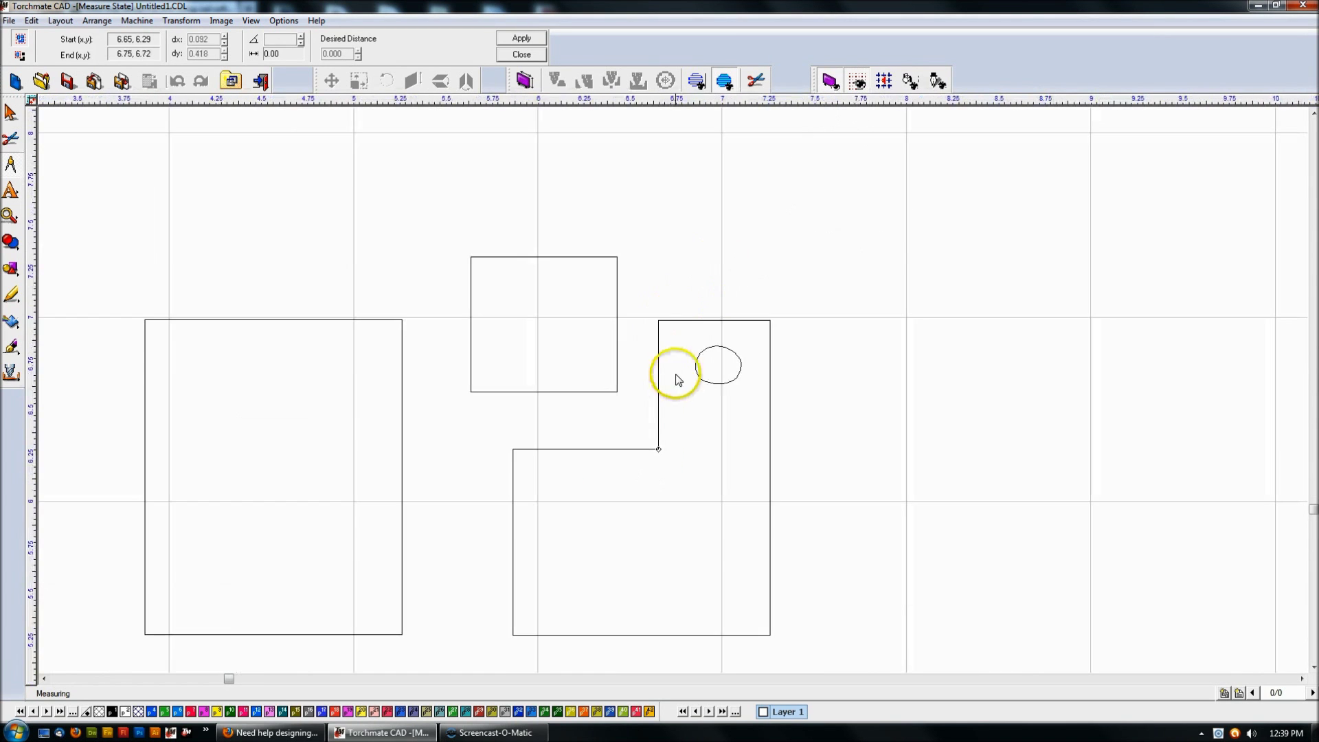
scroll(675, 398, up, 2)
scroll(675, 412, up, 4)
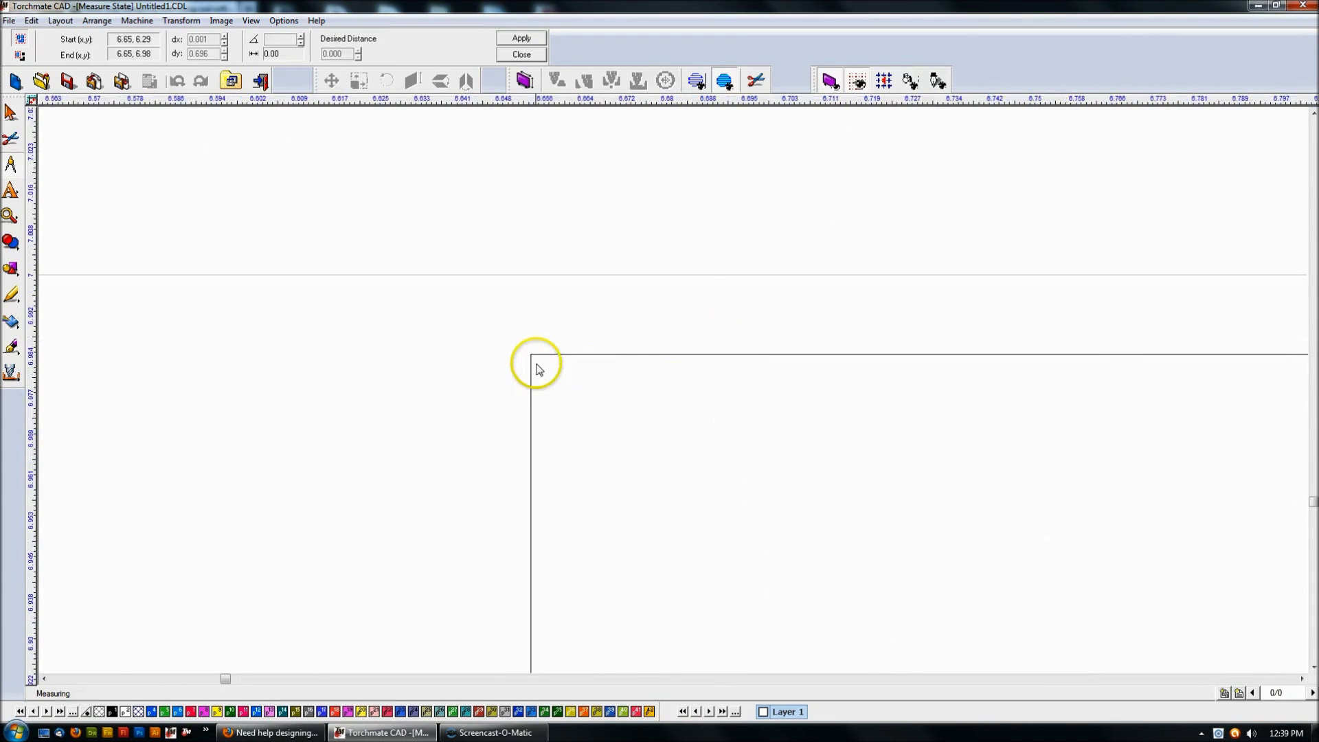
scroll(673, 374, up, 2)
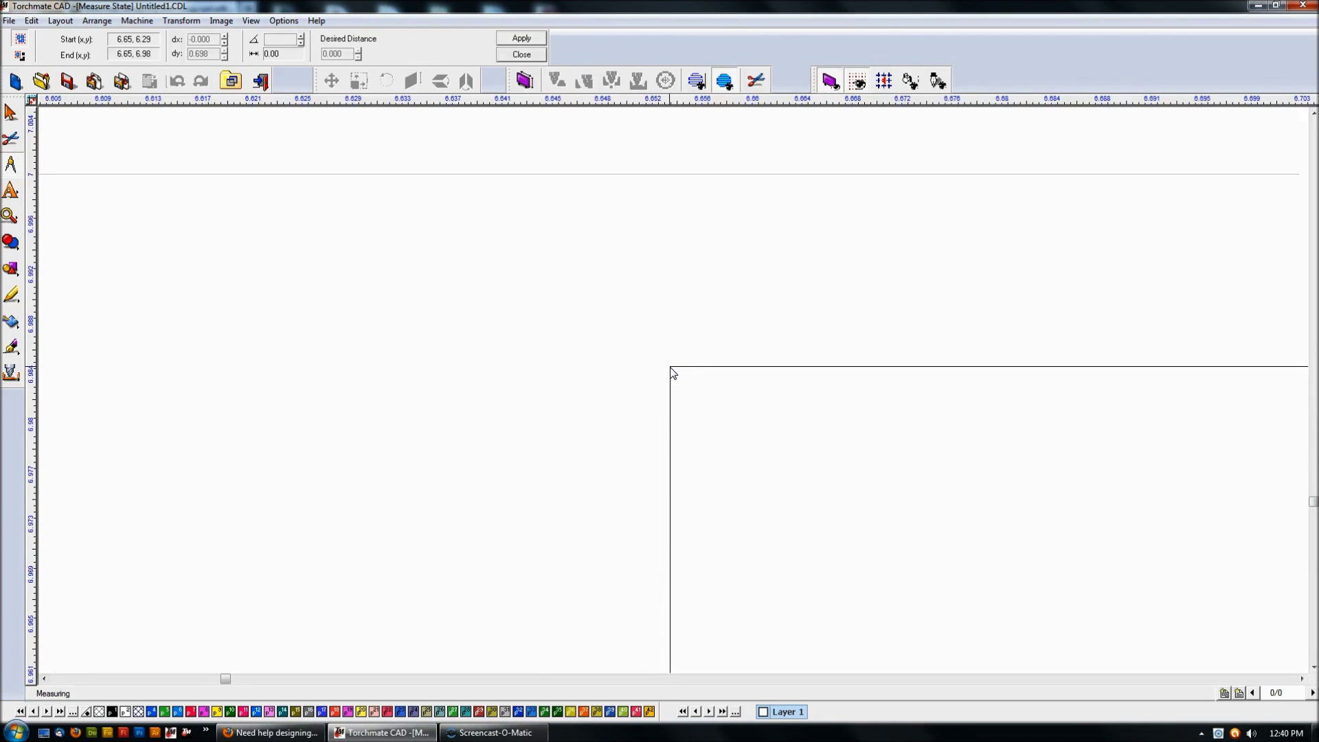
mouse_move(673, 374)
mouse_down()
mouse_move(753, 394)
mouse_move(715, 380)
mouse_move(713, 354)
mouse_up()
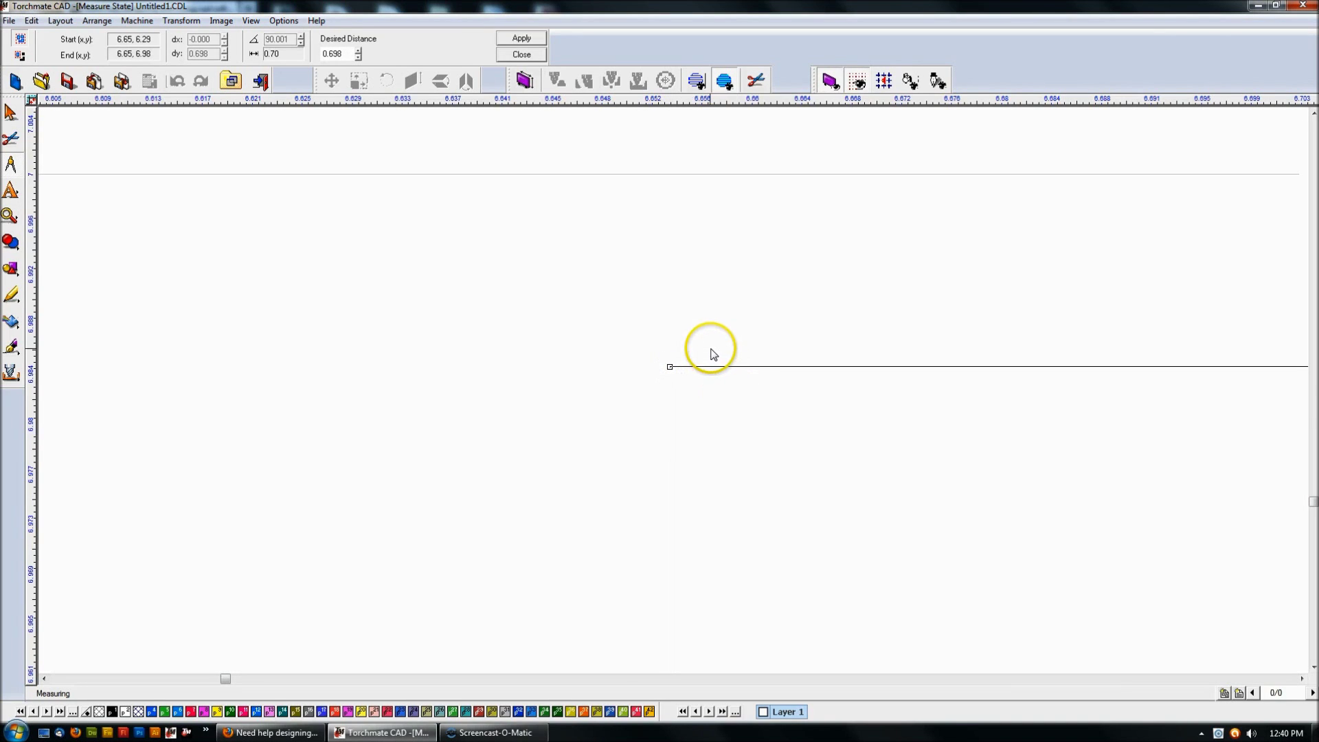
click(340, 53)
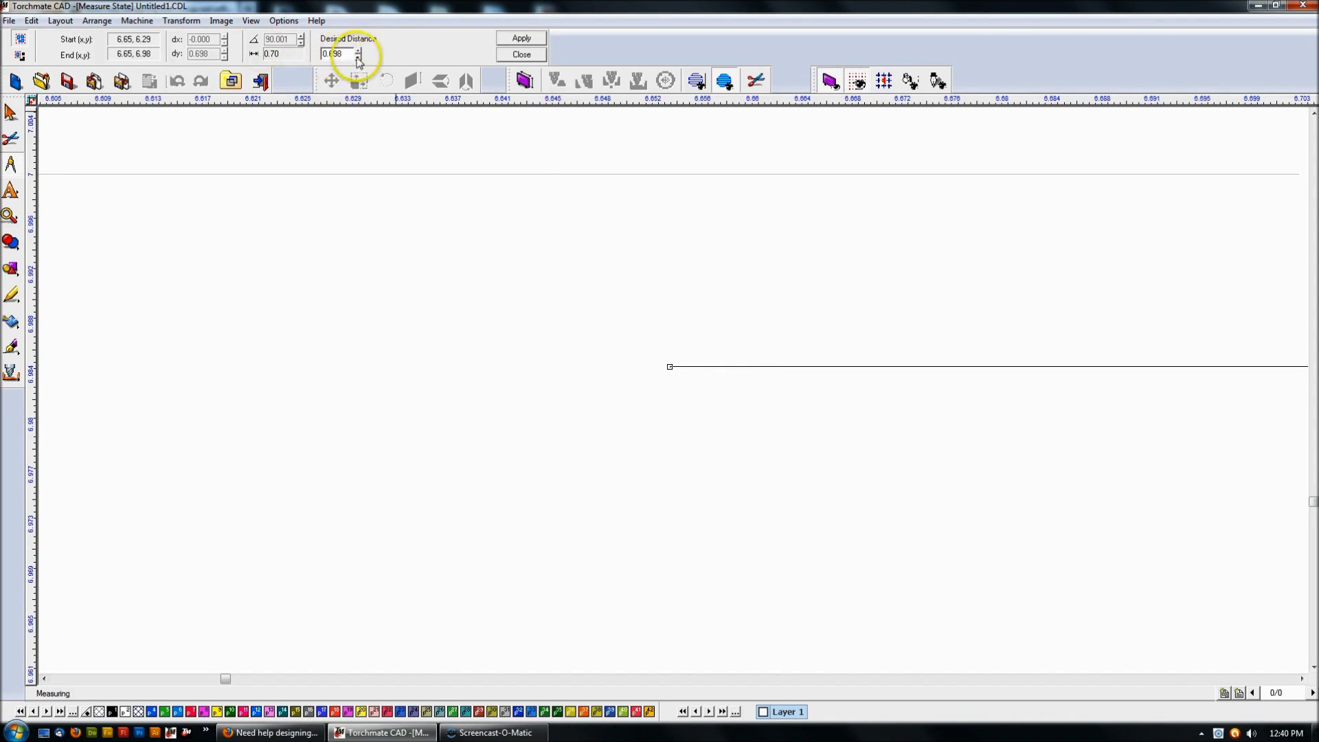
click(520, 54)
scroll(674, 386, down, 10)
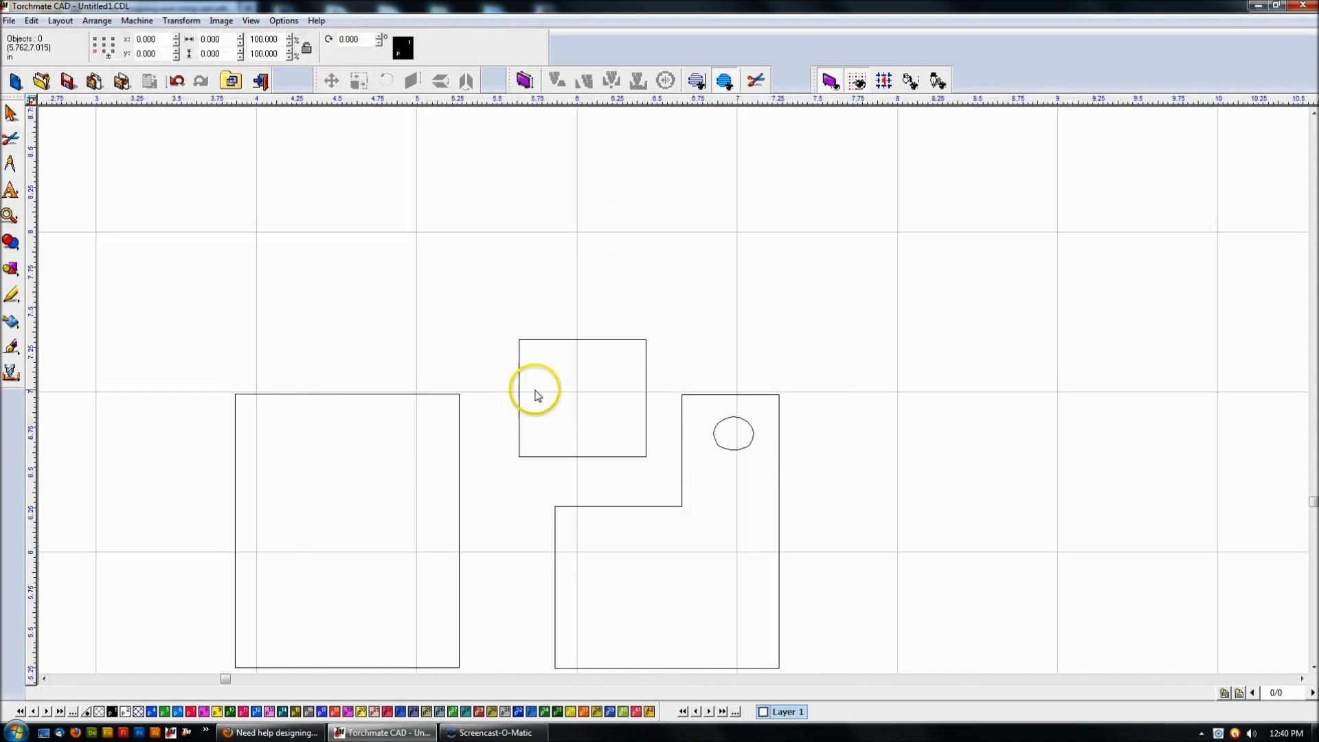
Step: Enter 0.698 as the small rectangle's height, making it 0.792 × 0.698
click(568, 340)
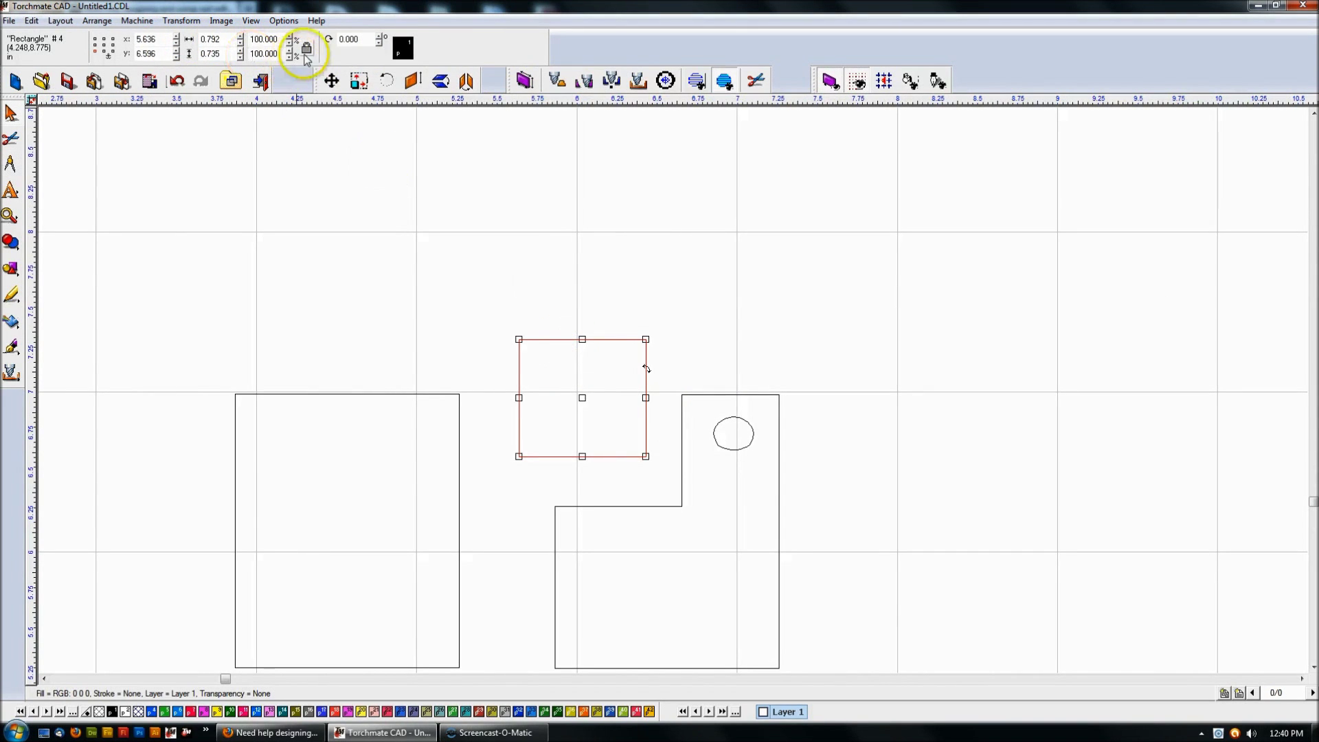
click(220, 43)
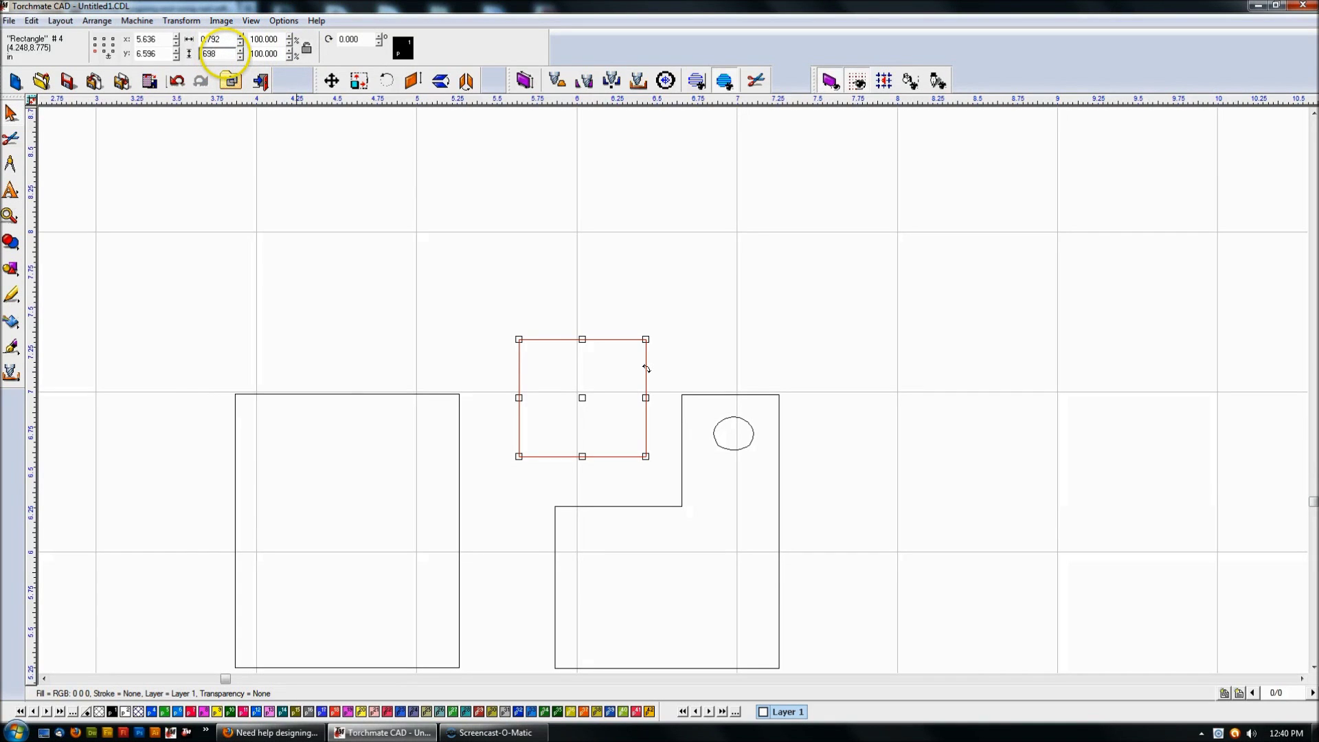
click(509, 224)
click(582, 345)
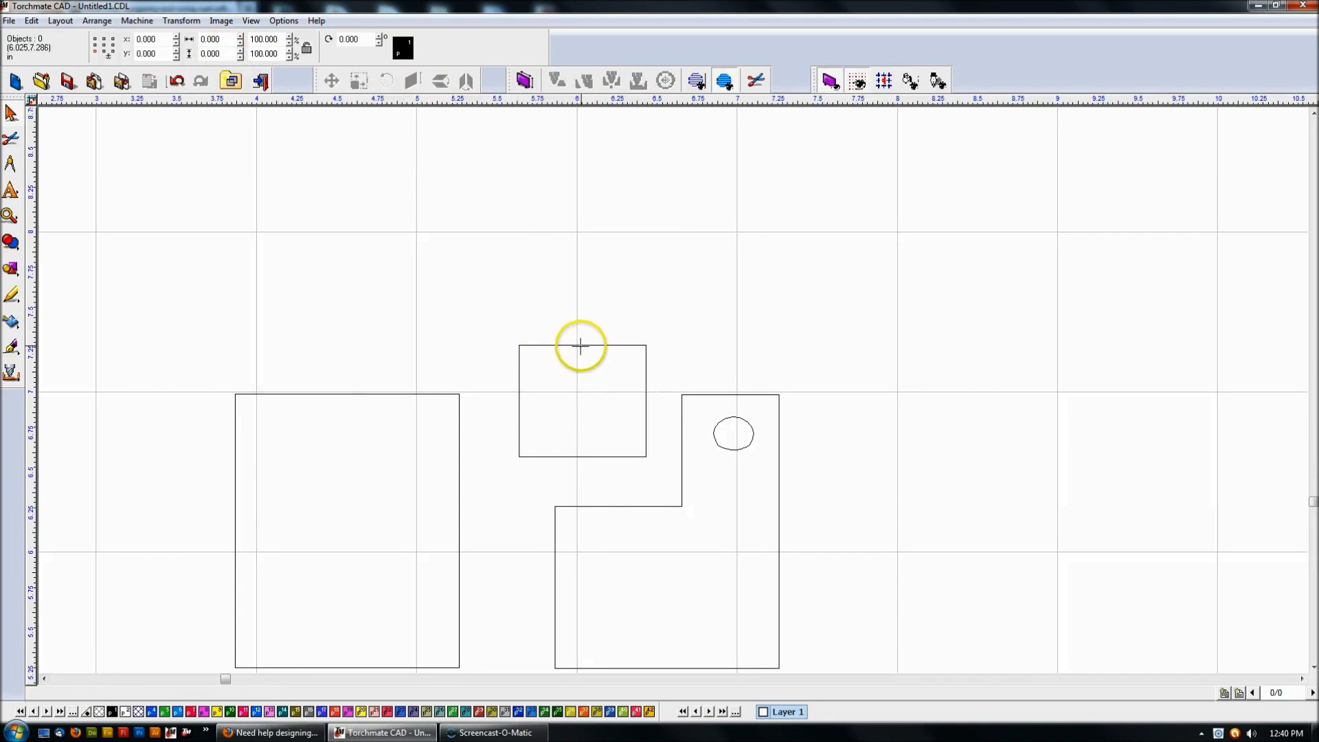
Step: Select the small rectangle together with the large rectangle
drag(263, 390, 248, 398)
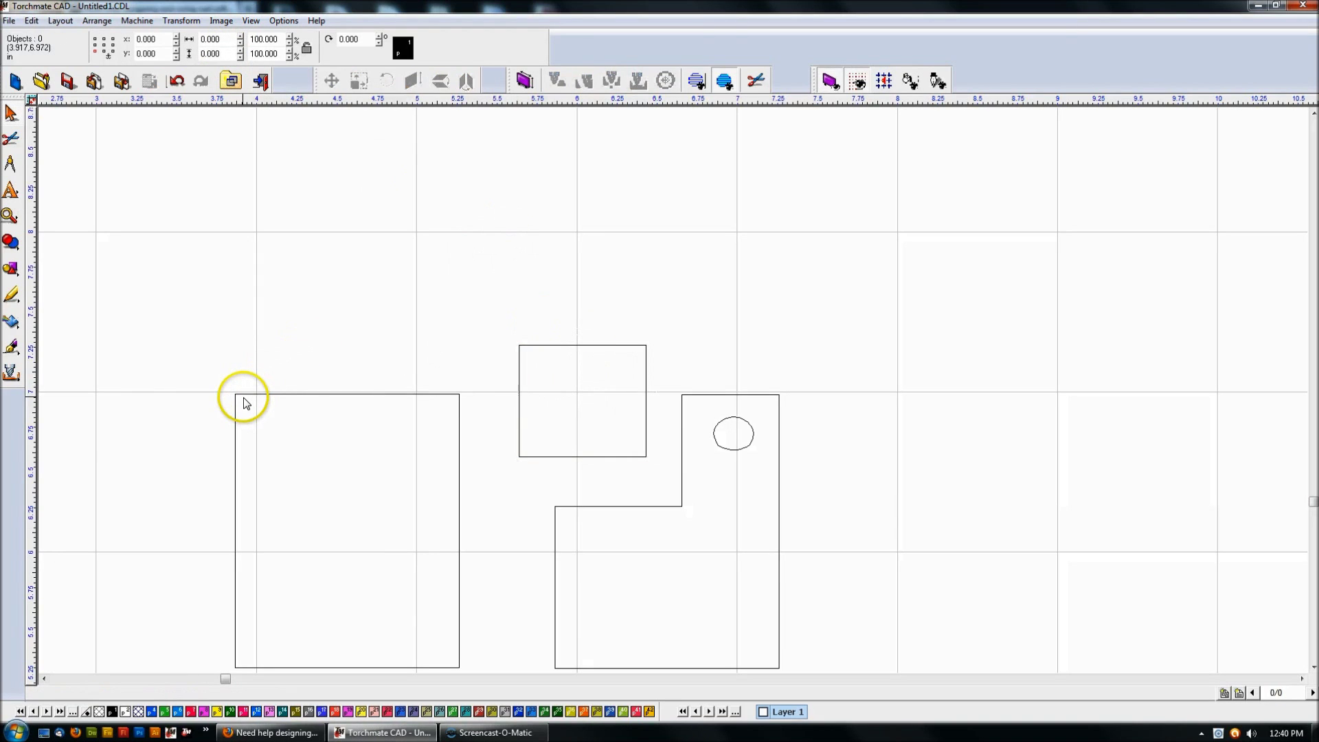
click(434, 389)
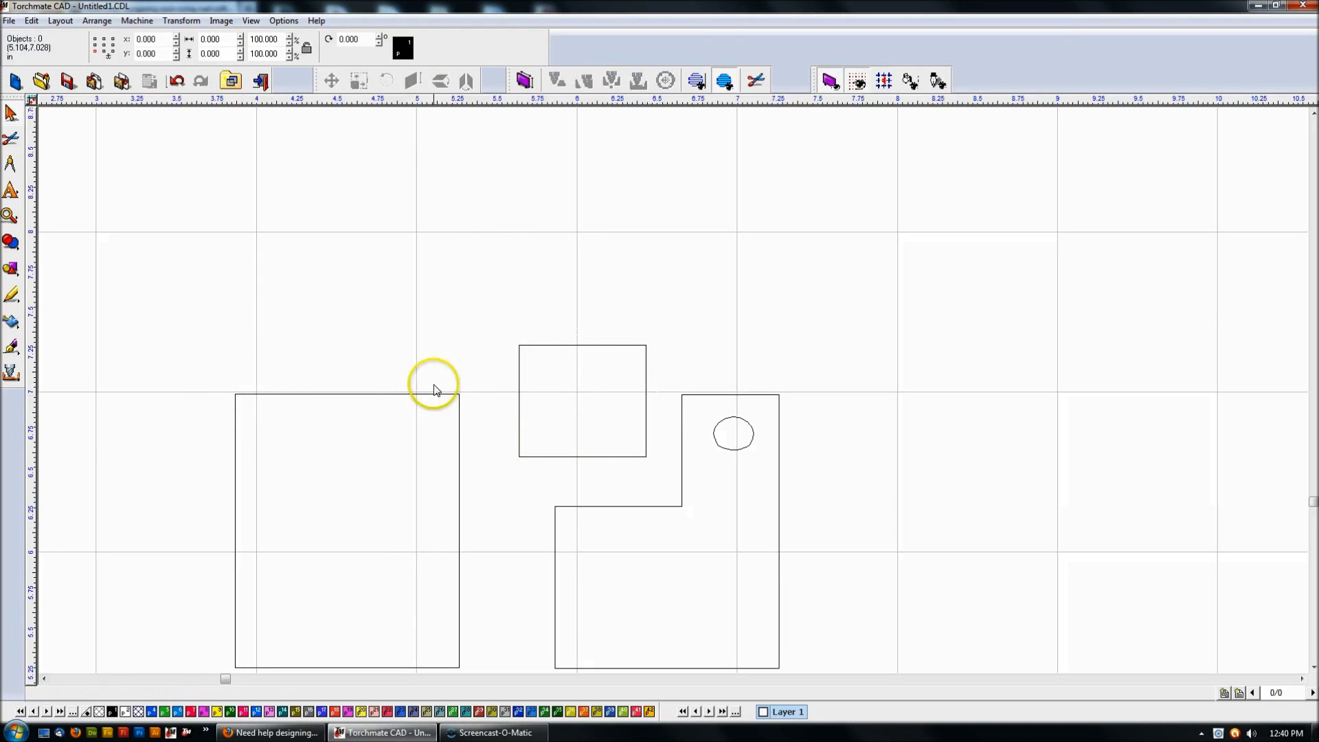
click(520, 371)
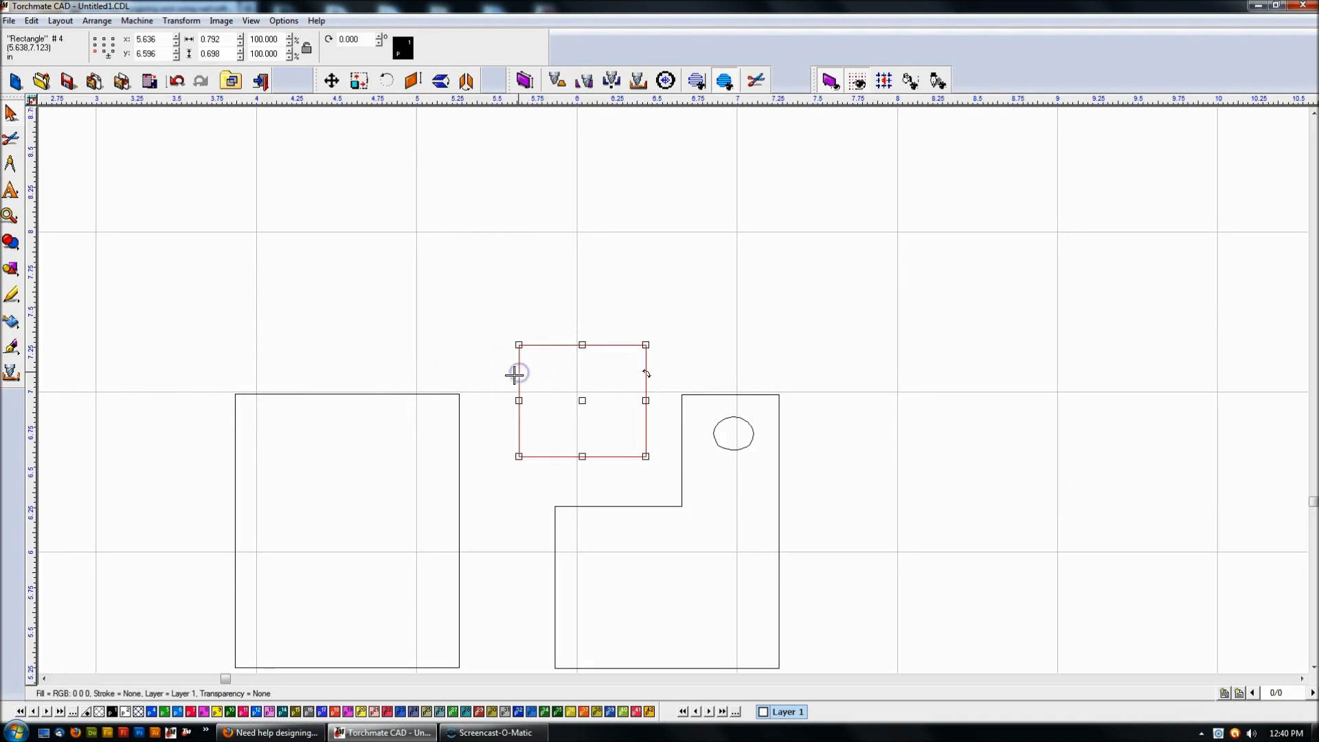
shift+click(405, 393)
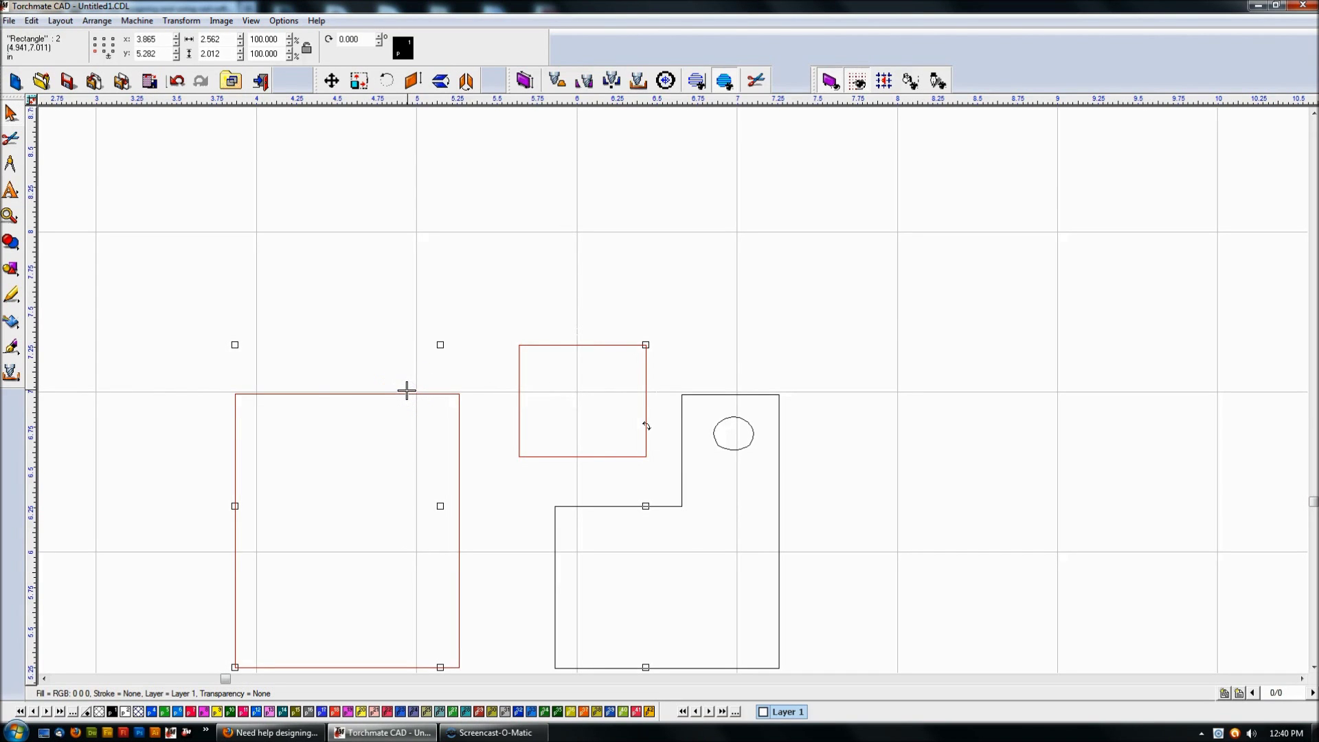
Step: Align the two rectangles by their top and left edges in Alignment mode
click(32, 21)
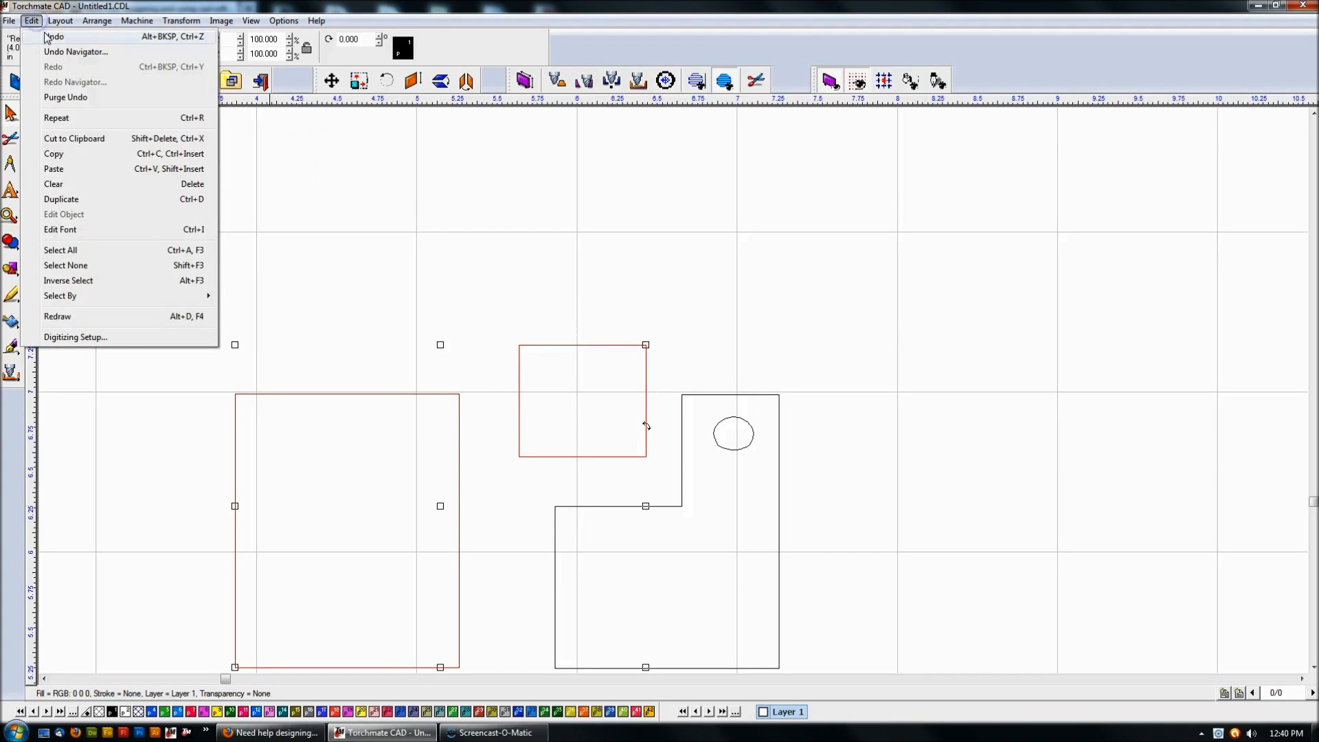
mouse_move(50, 28)
mouse_move(76, 51)
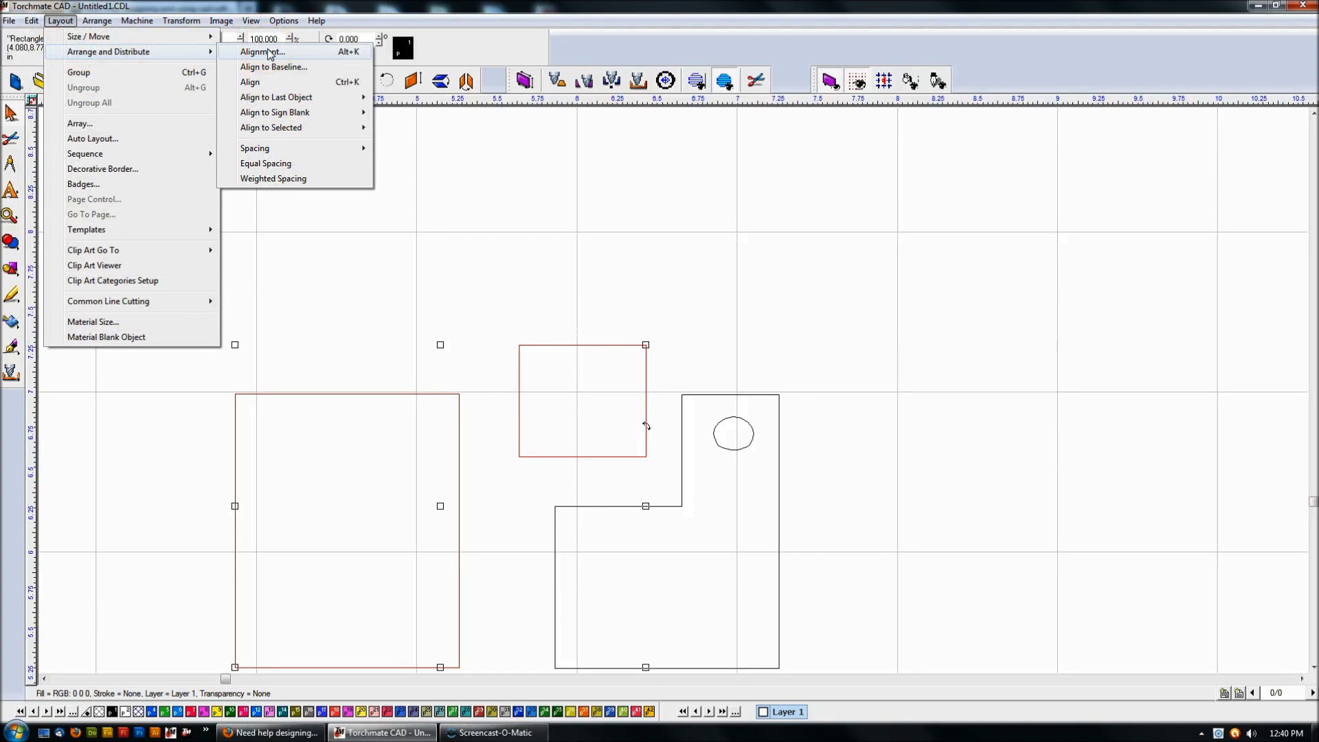
click(269, 52)
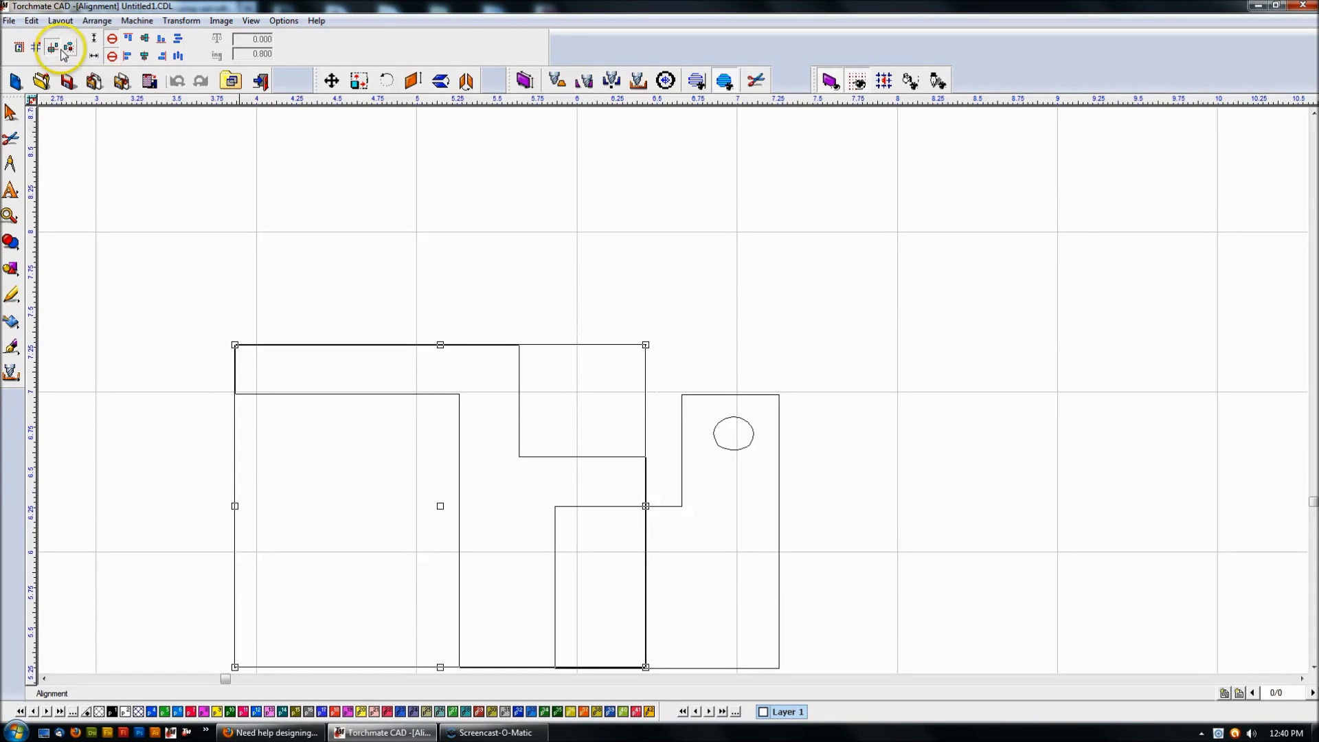
click(128, 38)
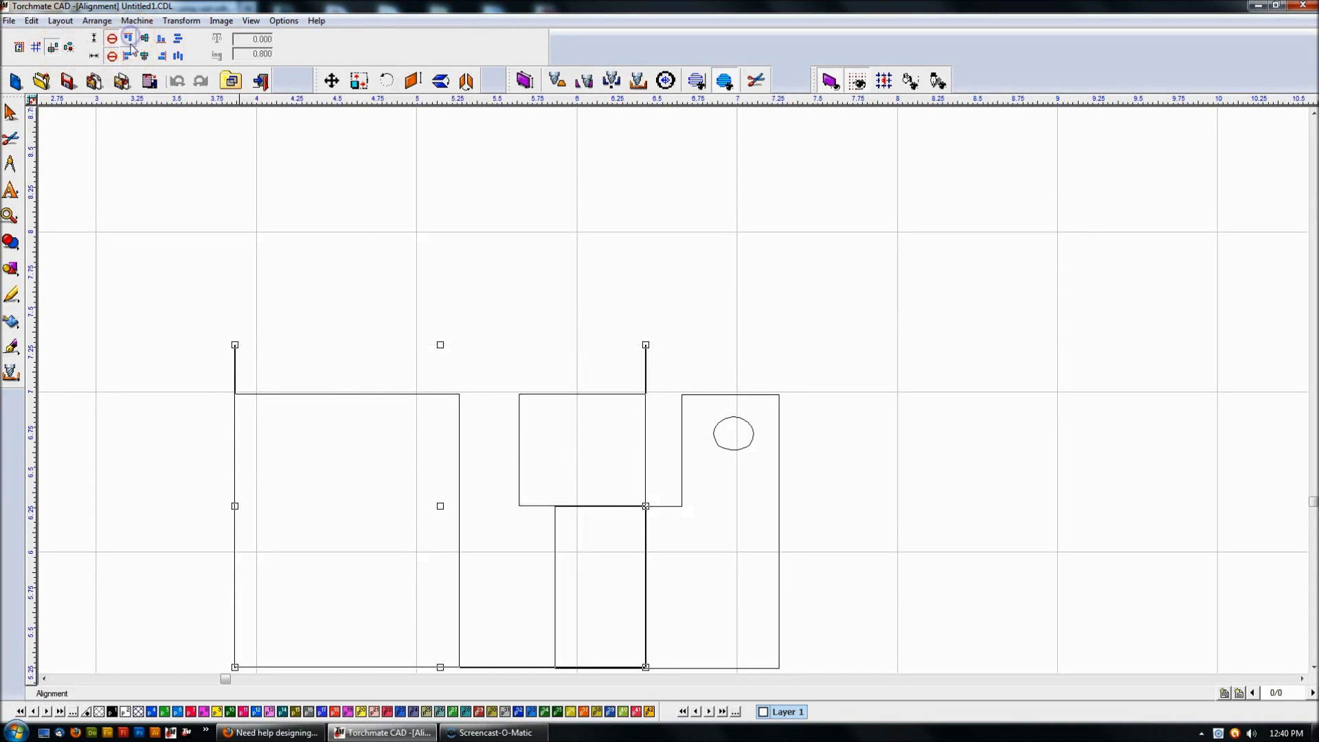
click(128, 55)
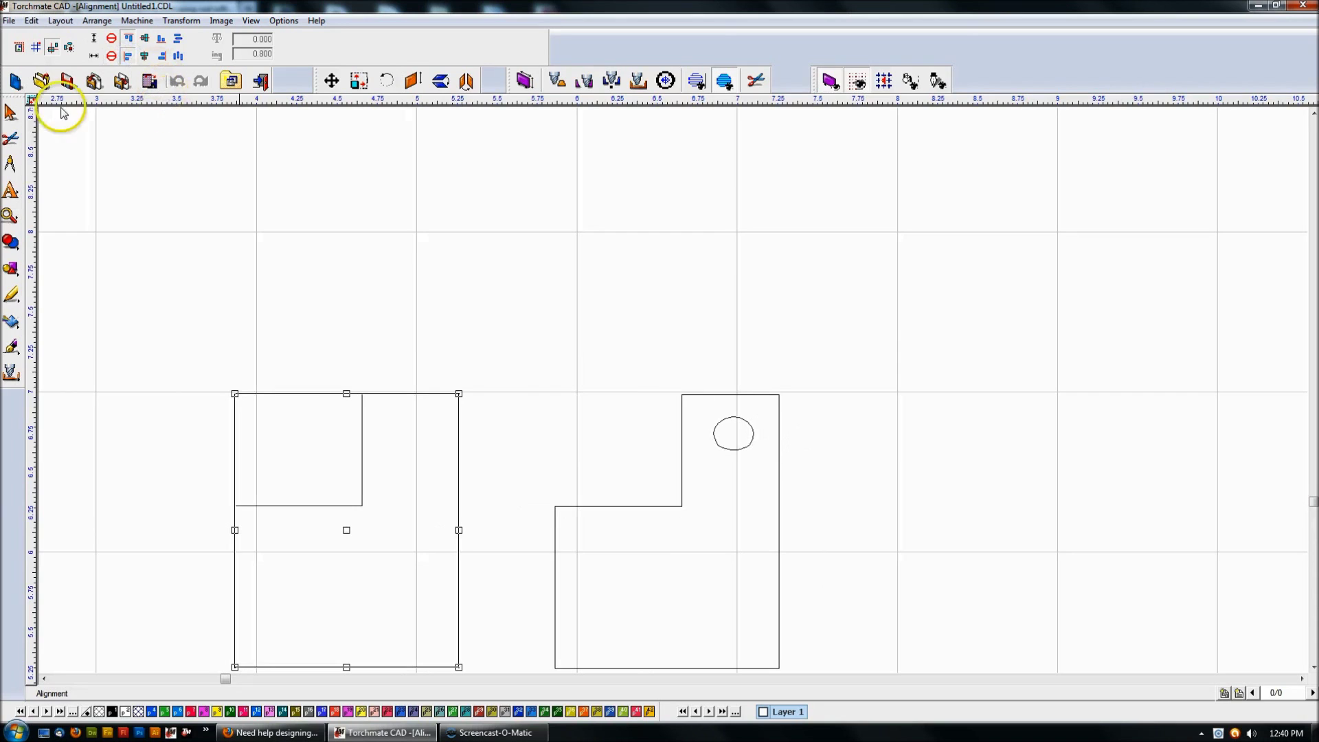
click(11, 112)
click(430, 429)
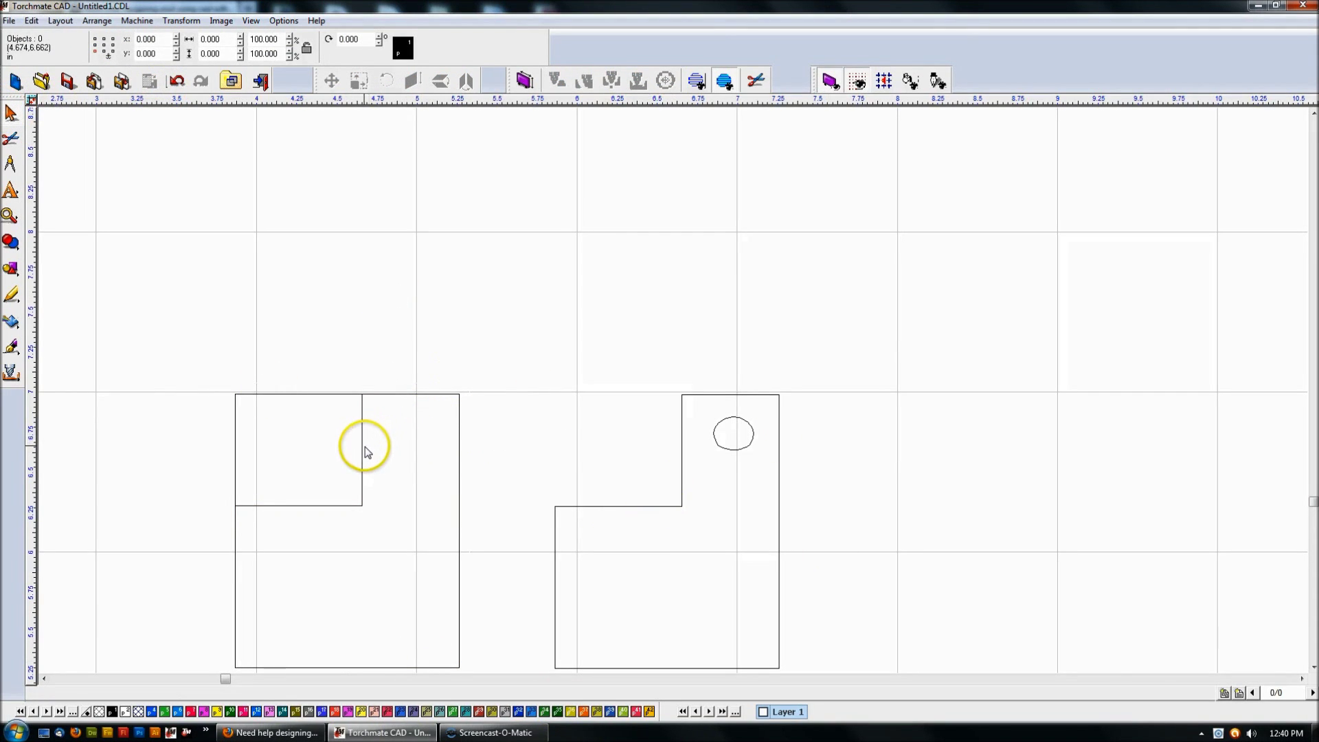
Step: Nudge the small rectangle up onto the large rectangle's top edge
drag(147, 318, 493, 682)
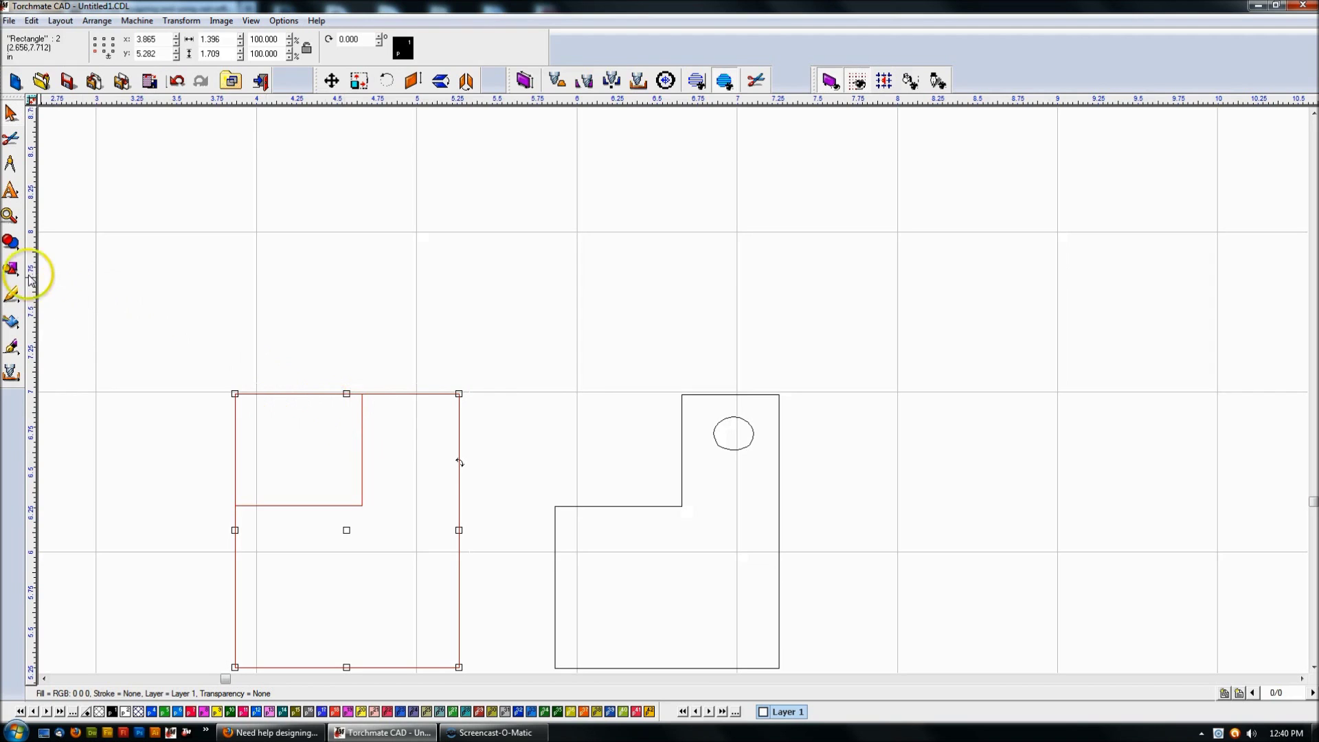
click(241, 365)
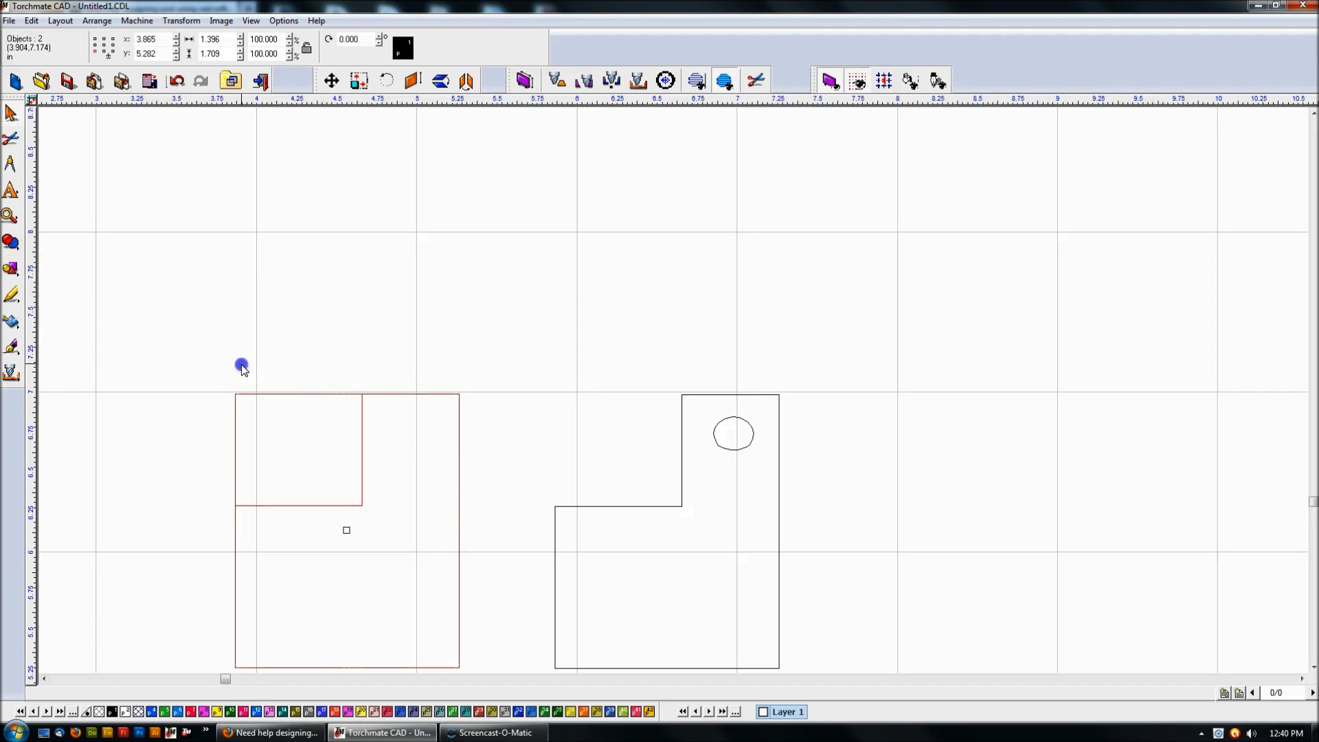
scroll(361, 426, up, 3)
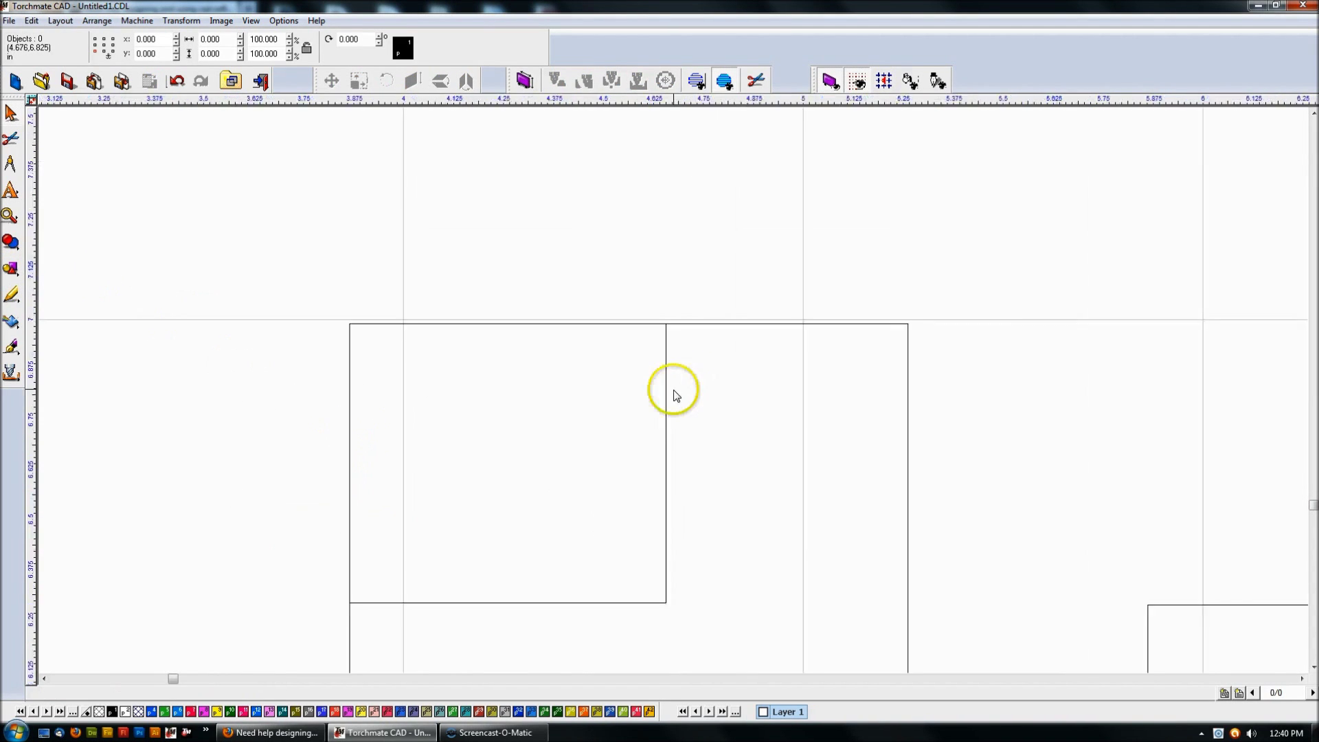
scroll(671, 389, down, 2)
scroll(659, 412, up, 2)
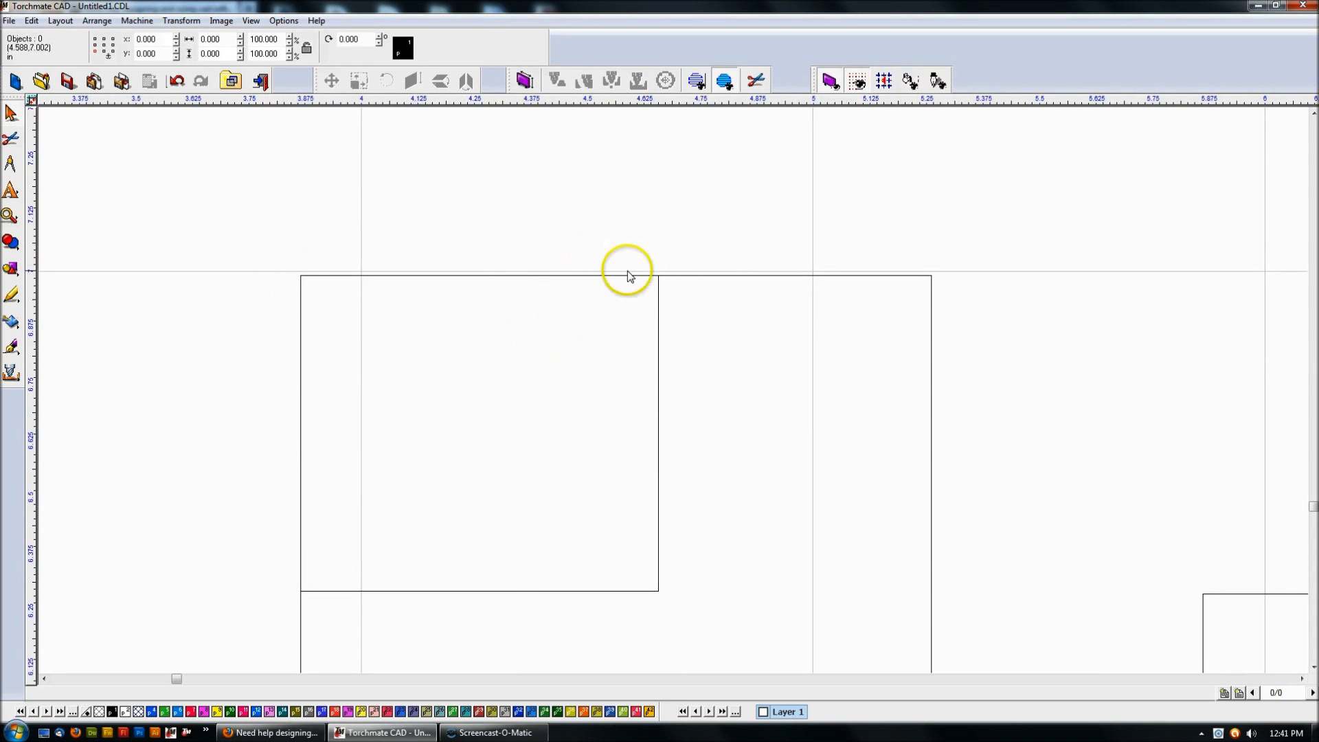
click(658, 302)
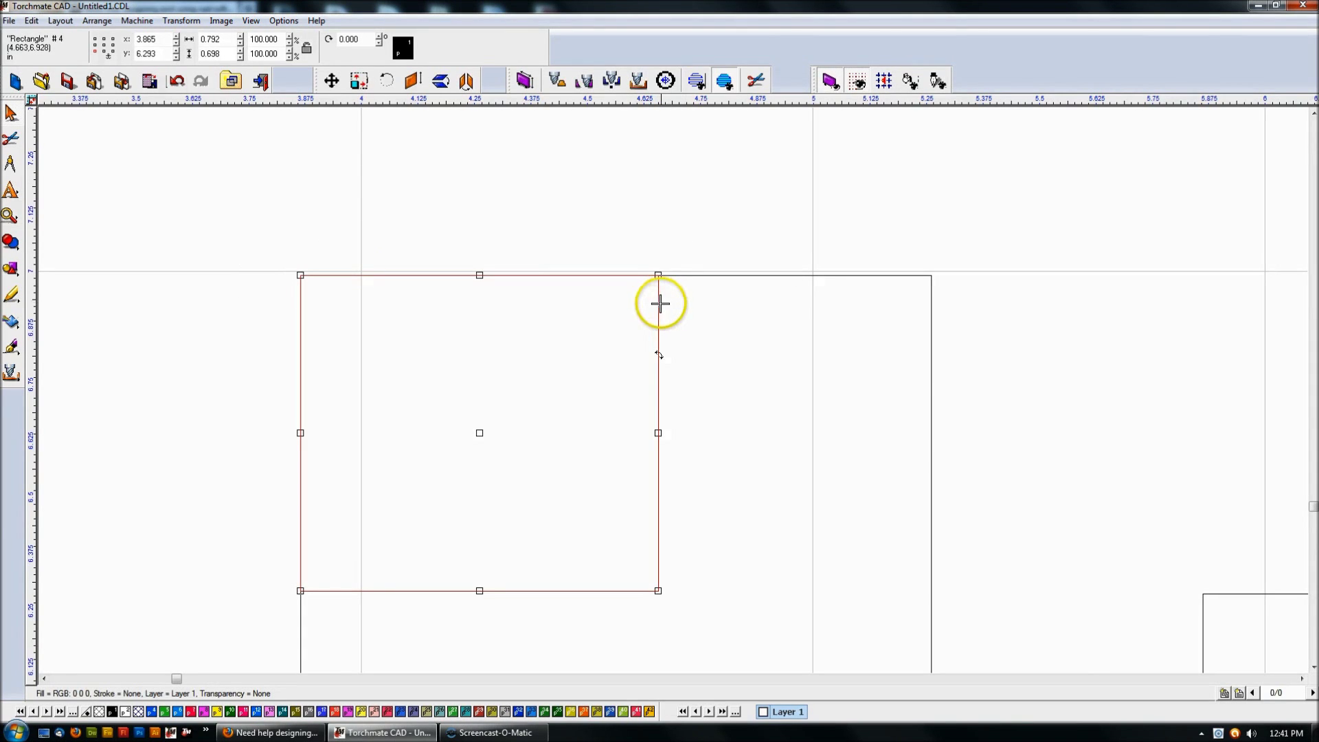
drag(659, 303, 662, 306)
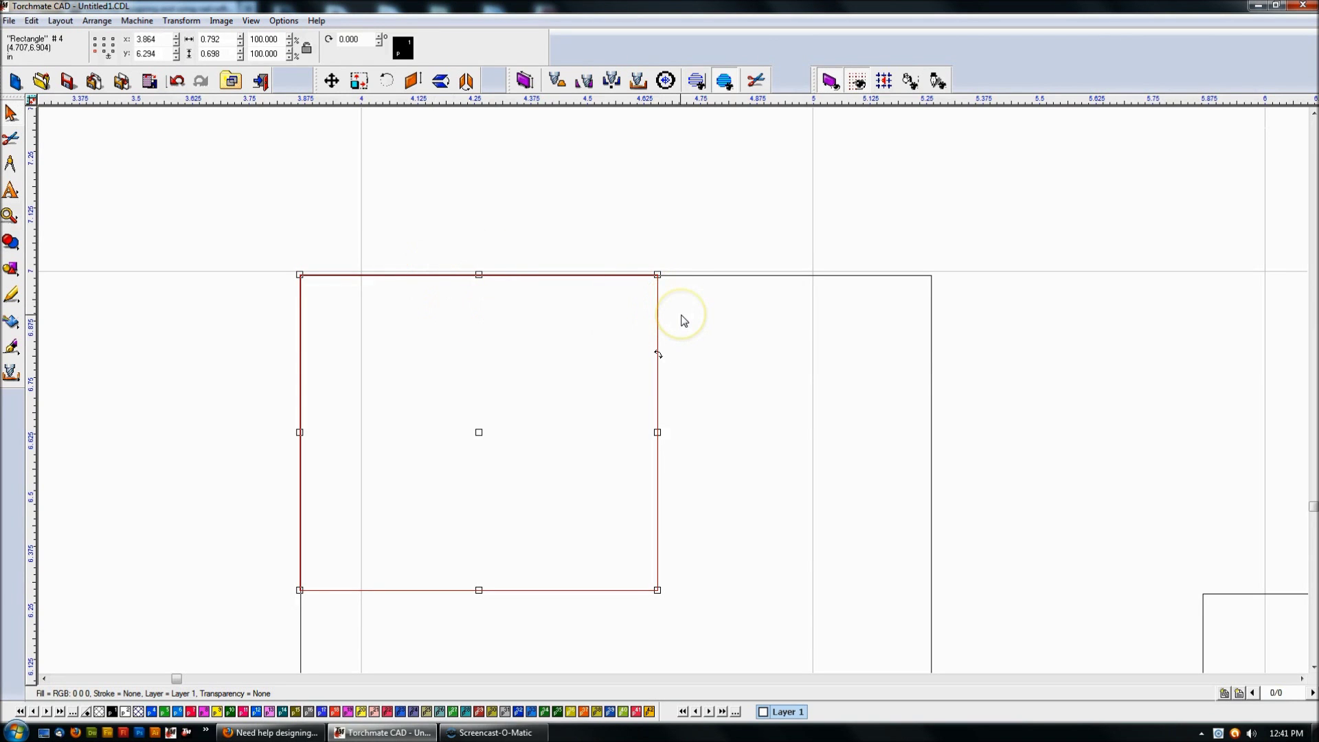
Step: Nudge the small rectangle right so its left edge coincides with the large rectangle's
scroll(642, 273, up, 5)
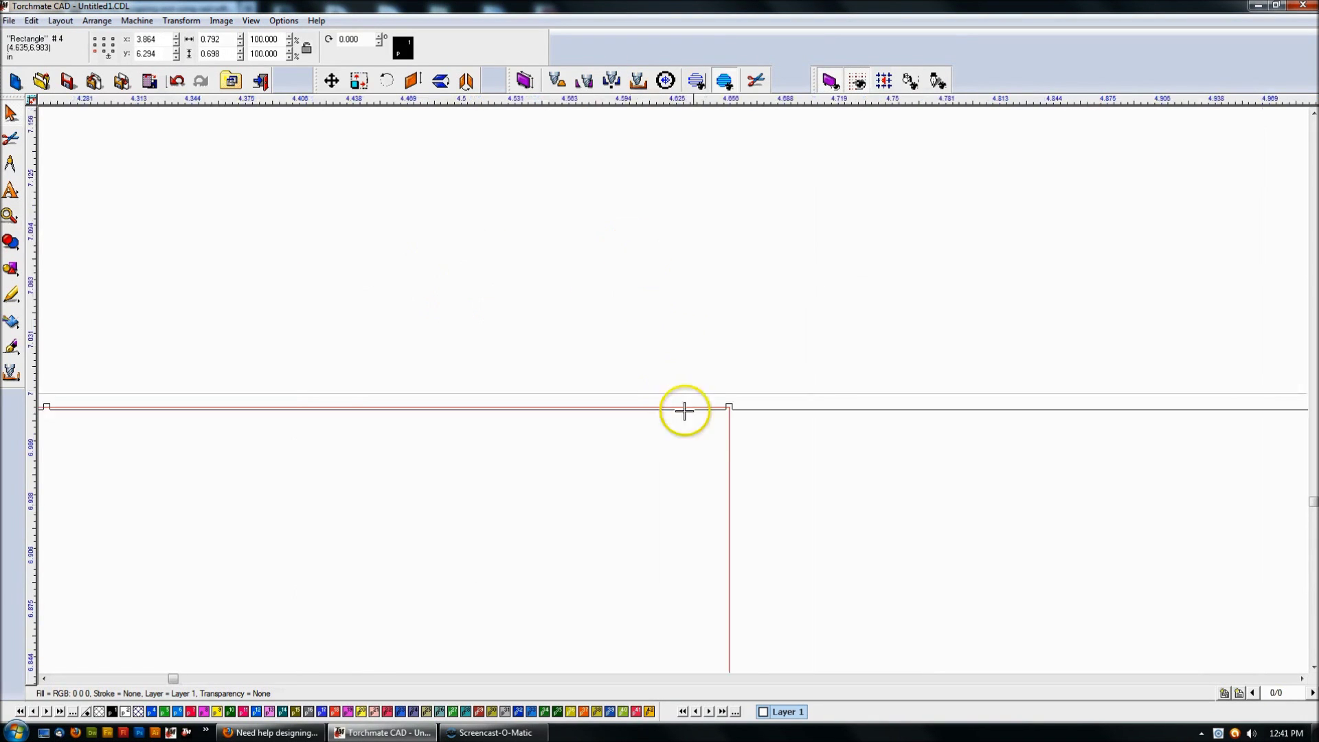
scroll(673, 389, up, 2)
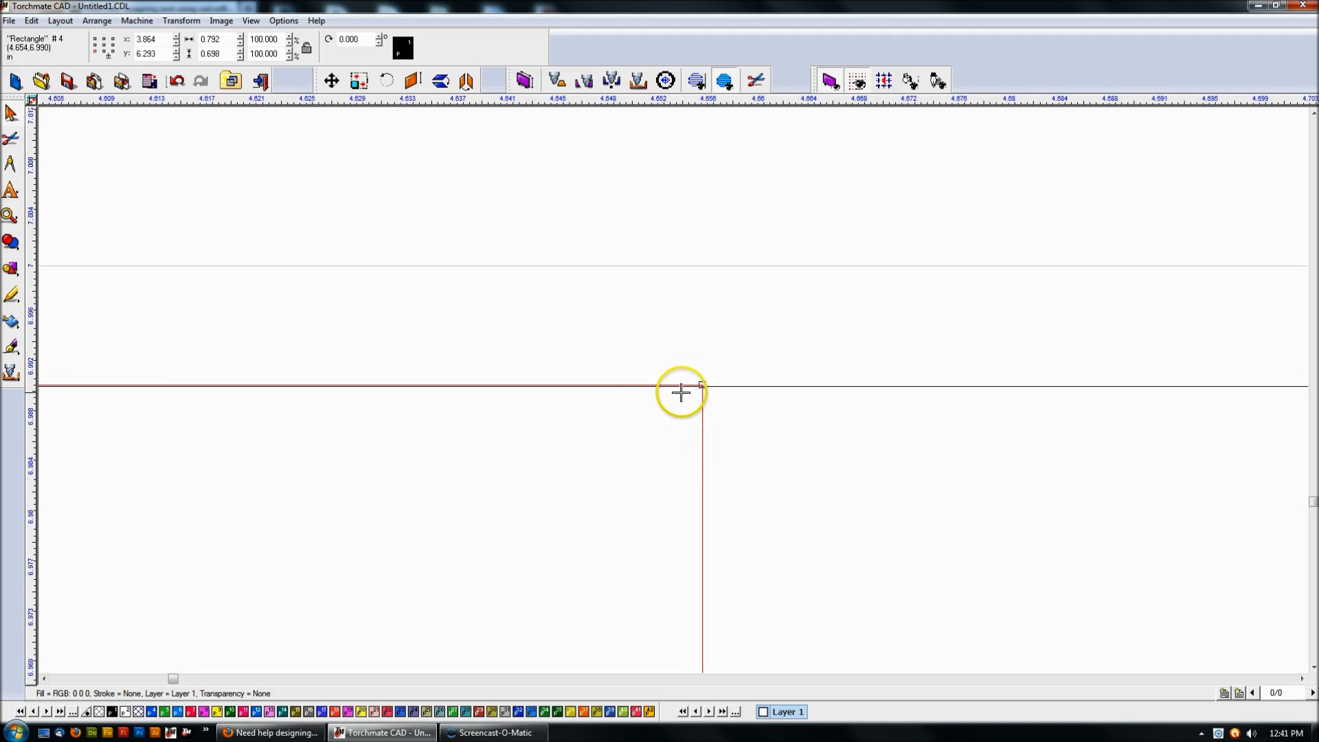
scroll(680, 392, down, 5)
scroll(671, 385, up, 5)
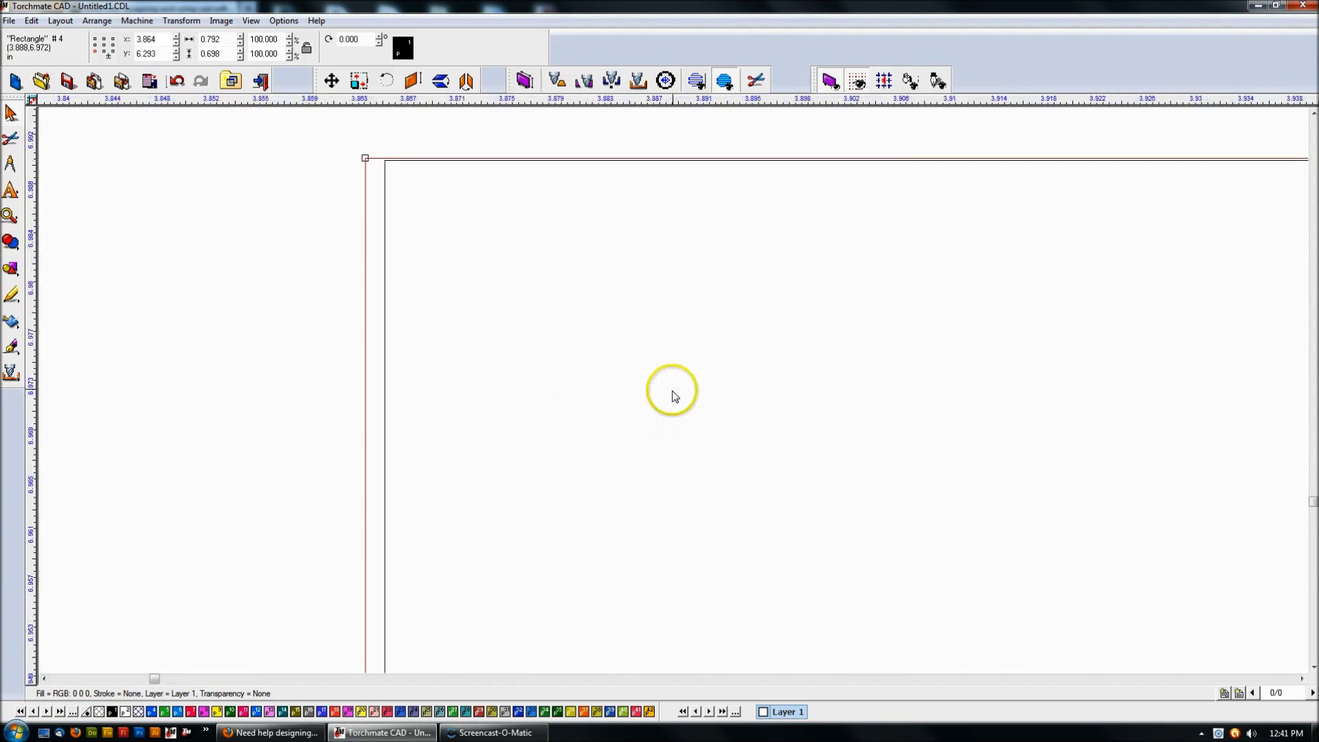
key(Right)
key(Right)
key(Right)
key(Right)
key(Right)
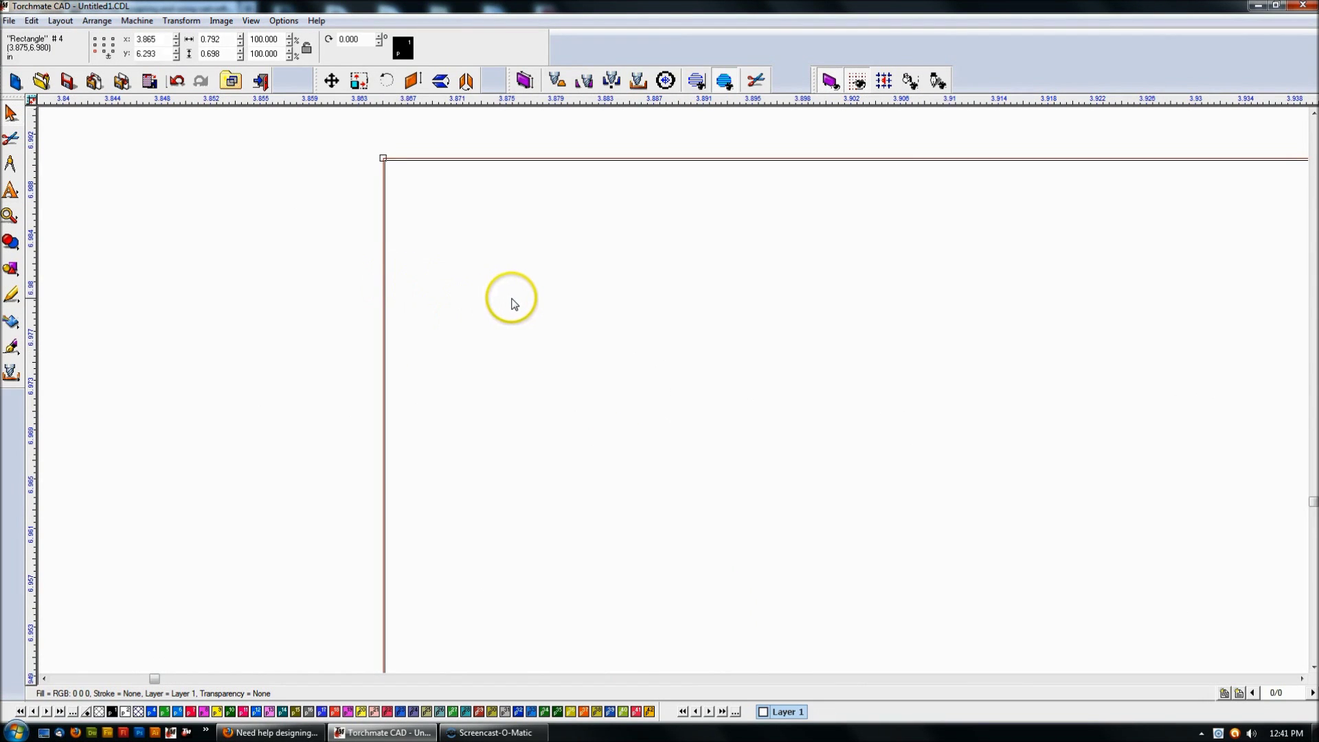
scroll(509, 300, down, 2)
scroll(727, 397, down, 3)
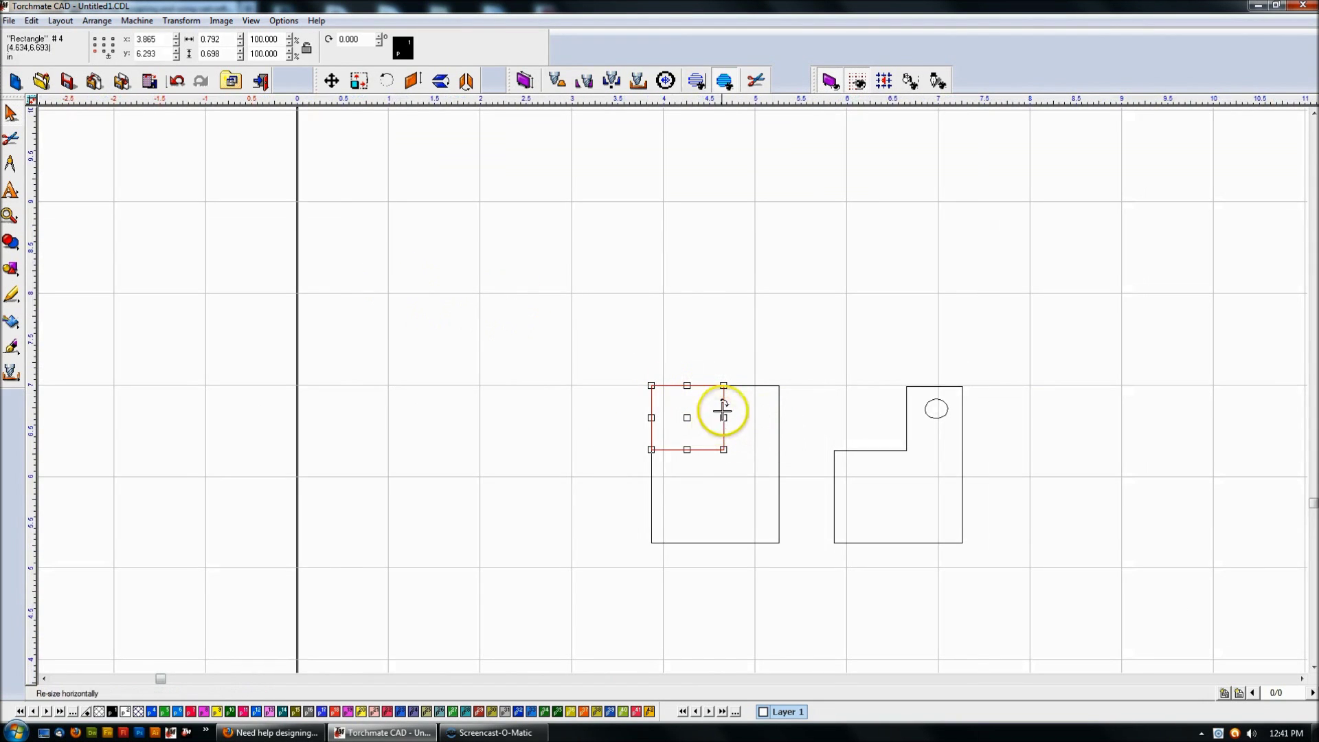
click(701, 303)
Step: Align the two rectangles by their top and left edges
click(717, 396)
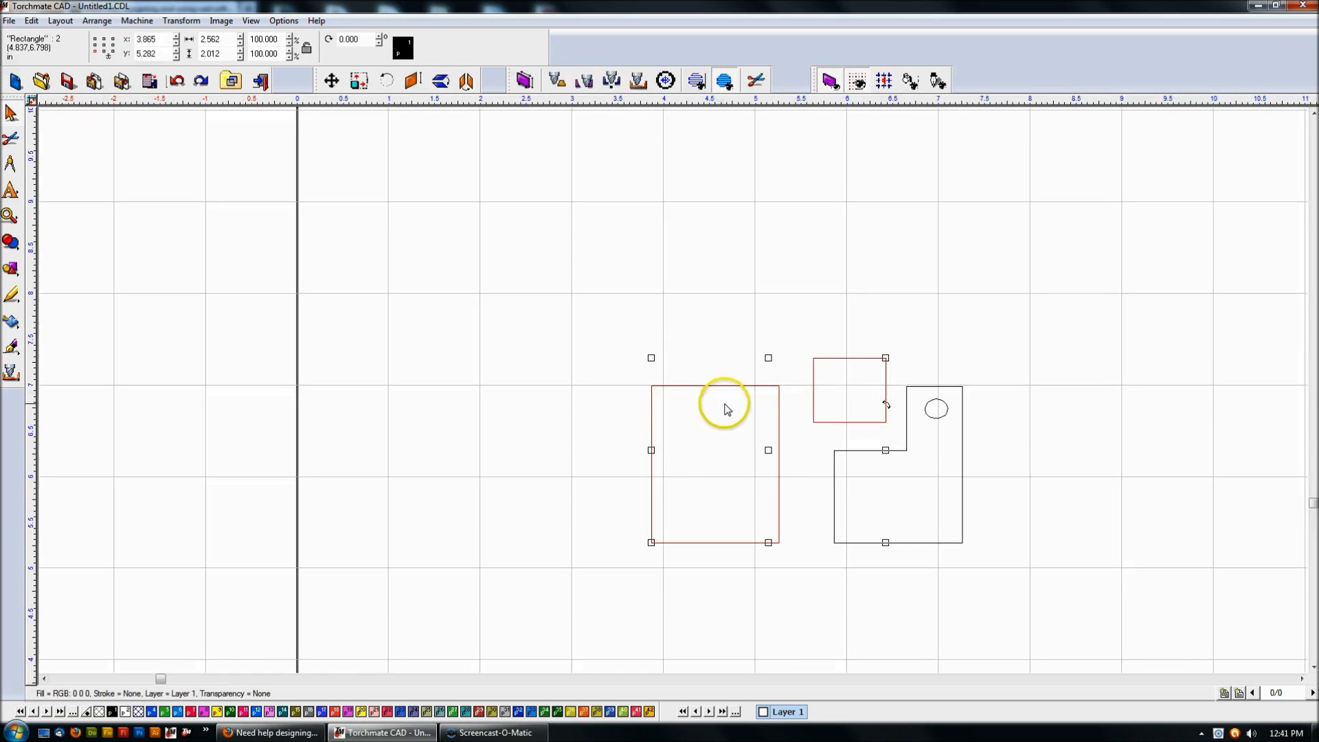
click(756, 387)
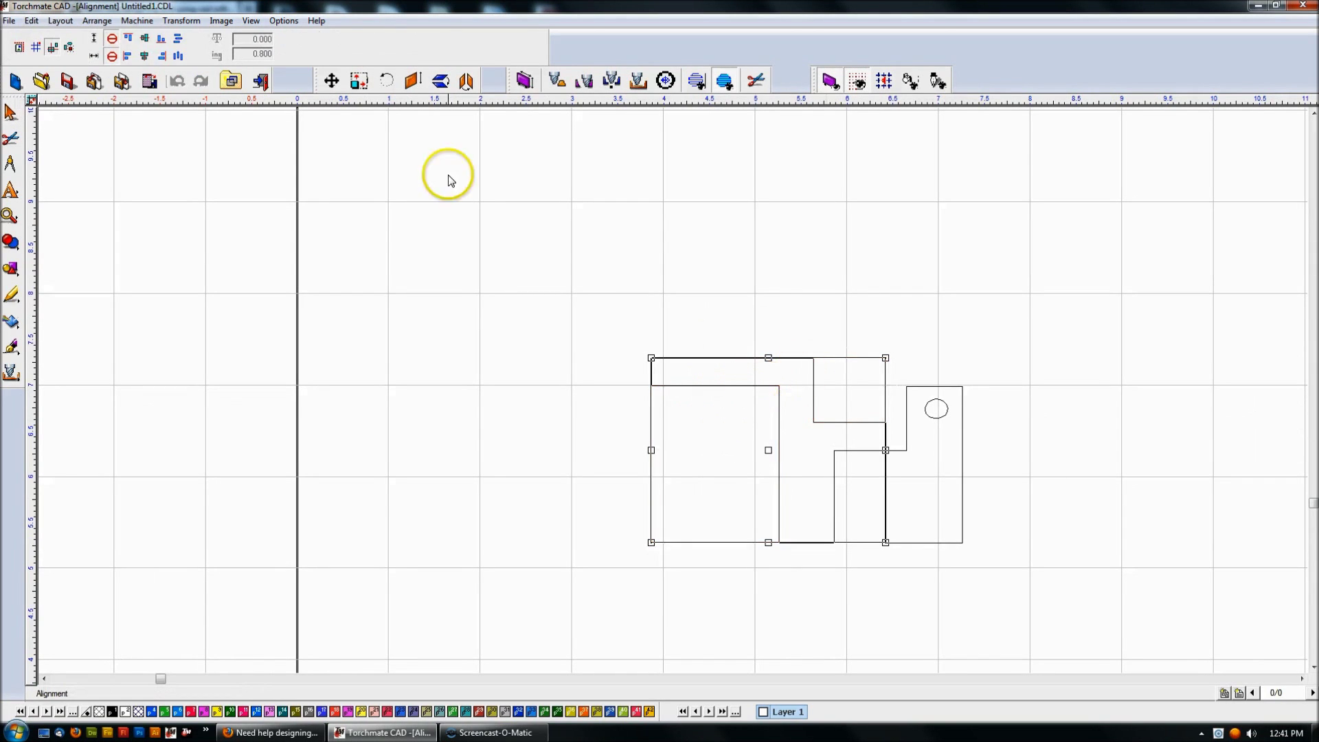
click(114, 40)
click(128, 55)
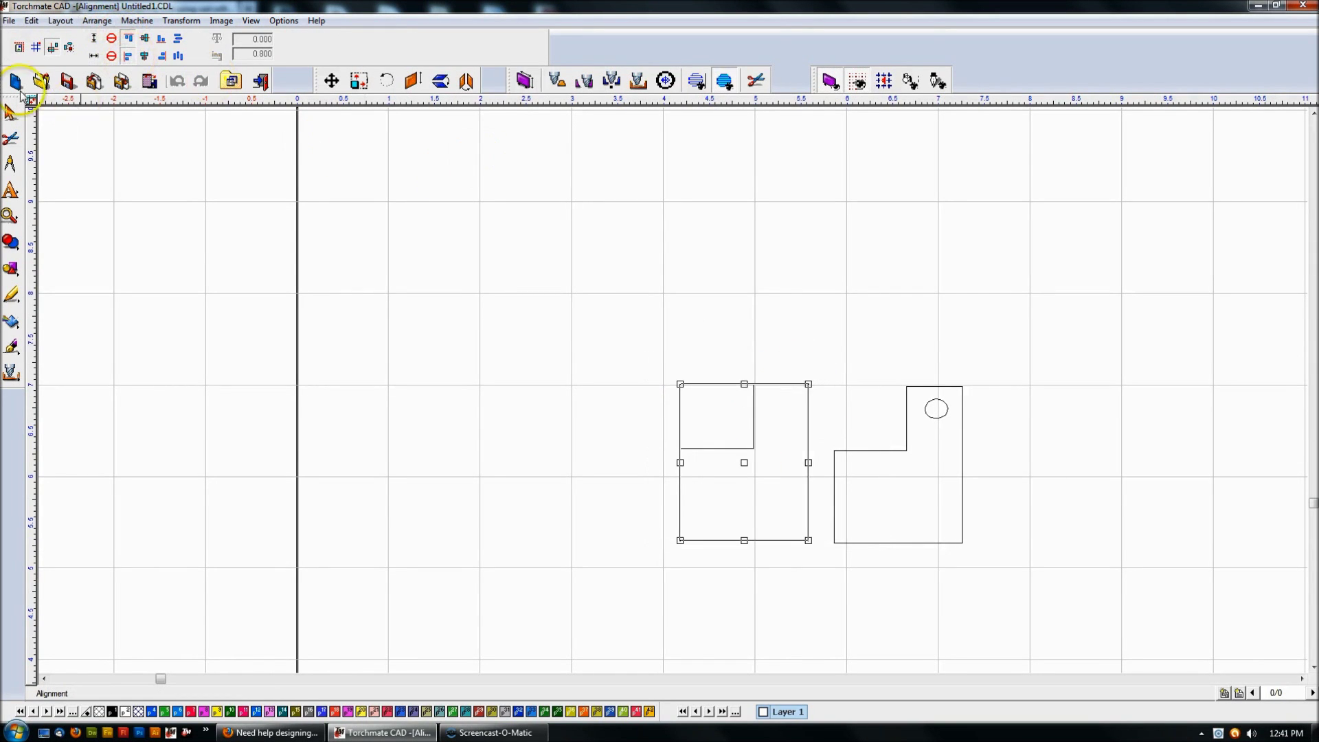
click(10, 112)
click(795, 350)
Step: XOR-weld the rectangles into a notched polyline and open its nodes for editing
drag(630, 341, 837, 577)
click(11, 242)
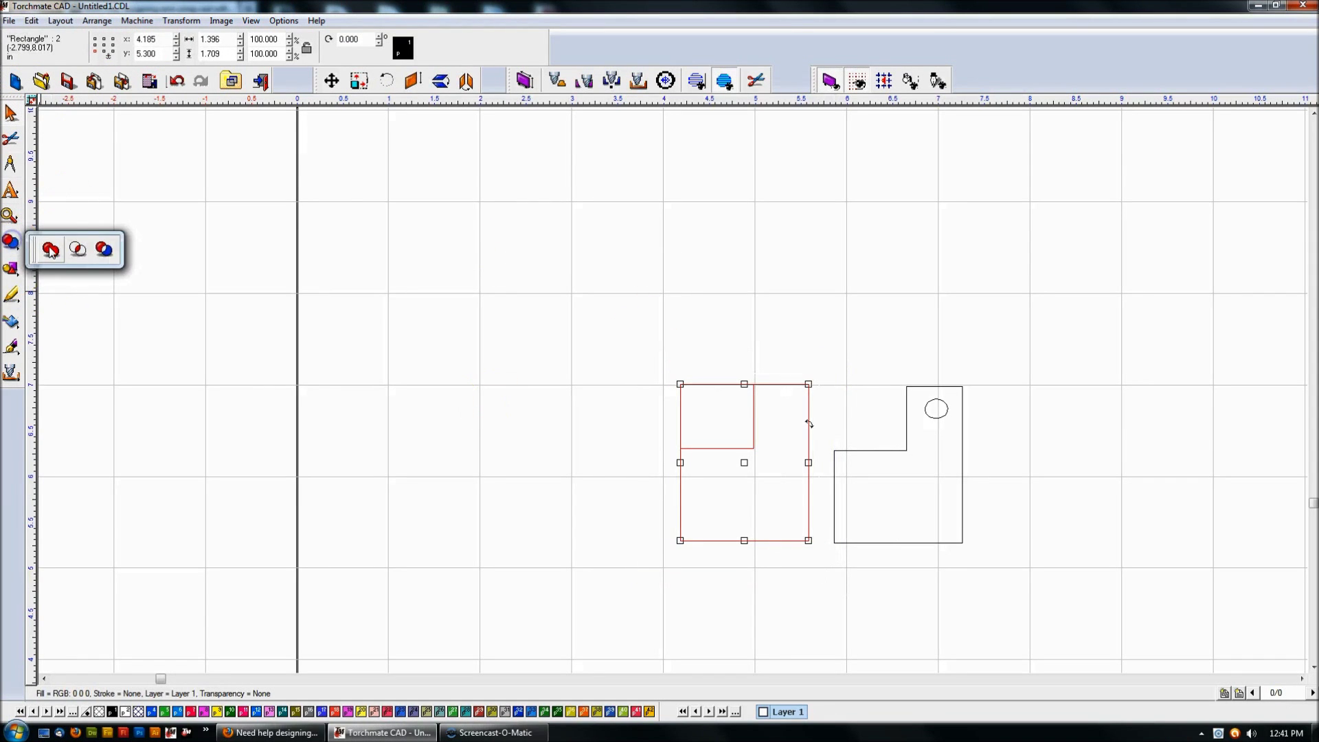
click(104, 249)
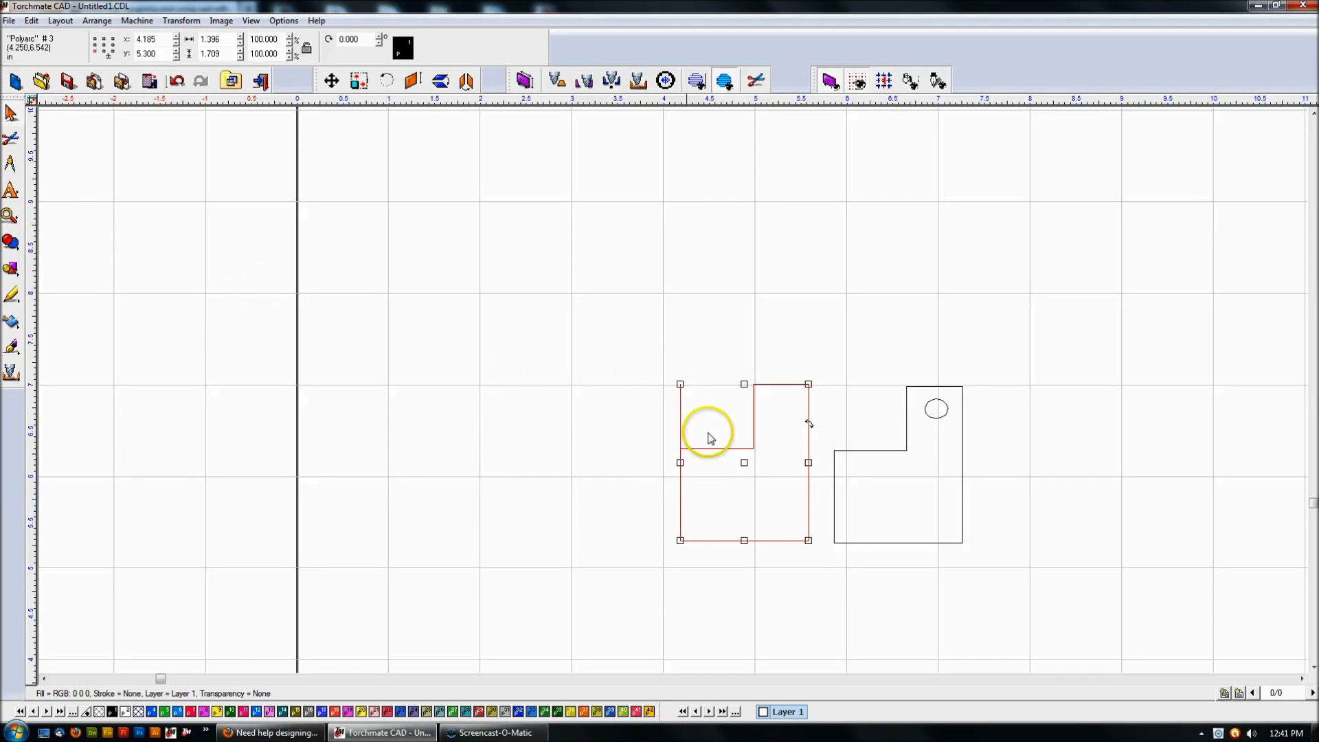
scroll(760, 418, up, 2)
scroll(626, 386, up, 2)
click(592, 381)
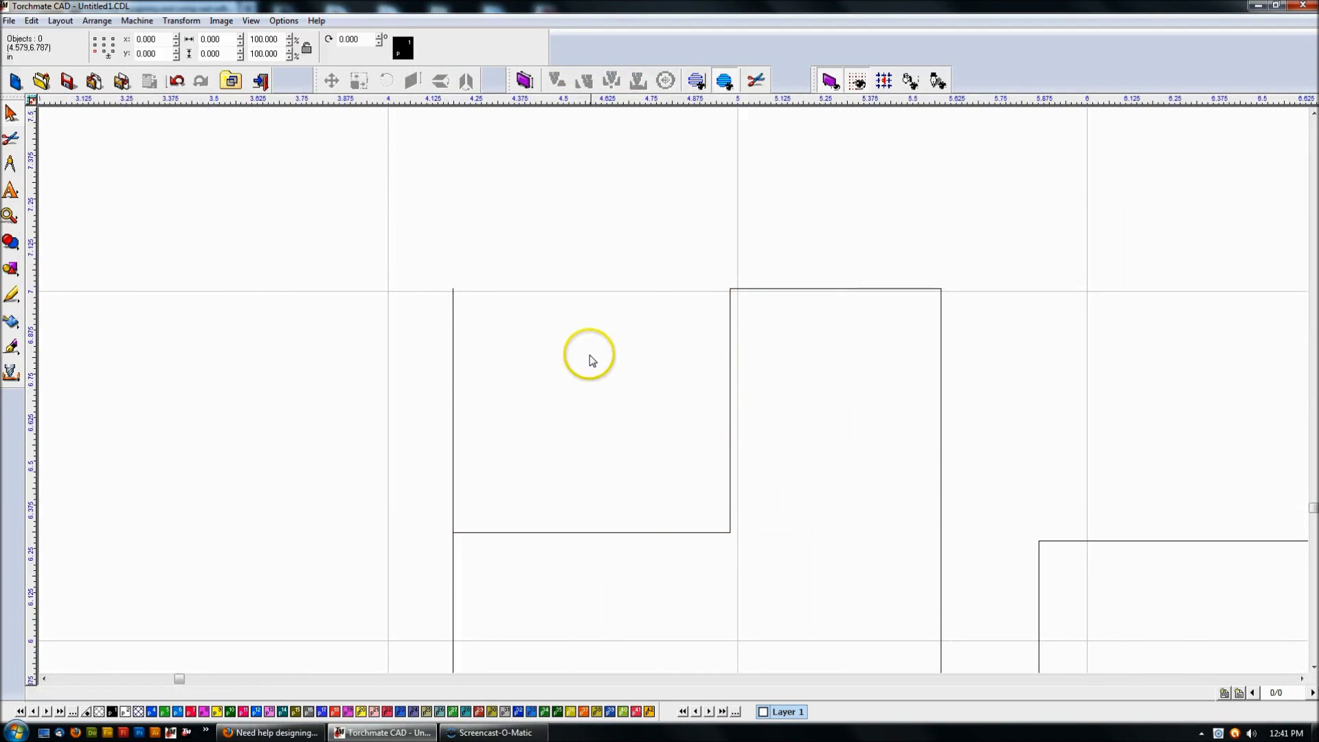
double_click(452, 309)
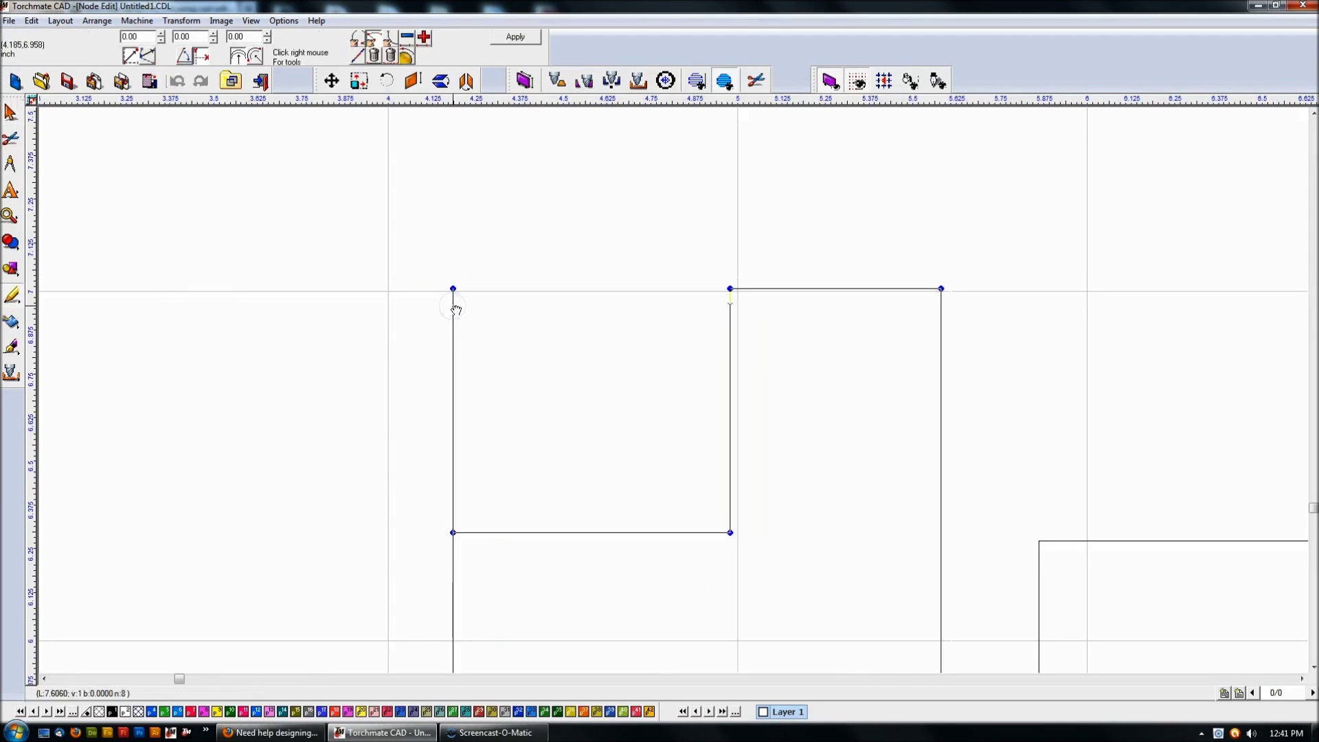
Step: Delete the top-left corner node and apply, leaving a 1.396 × 1.709 L-shaped outline
drag(435, 265, 477, 313)
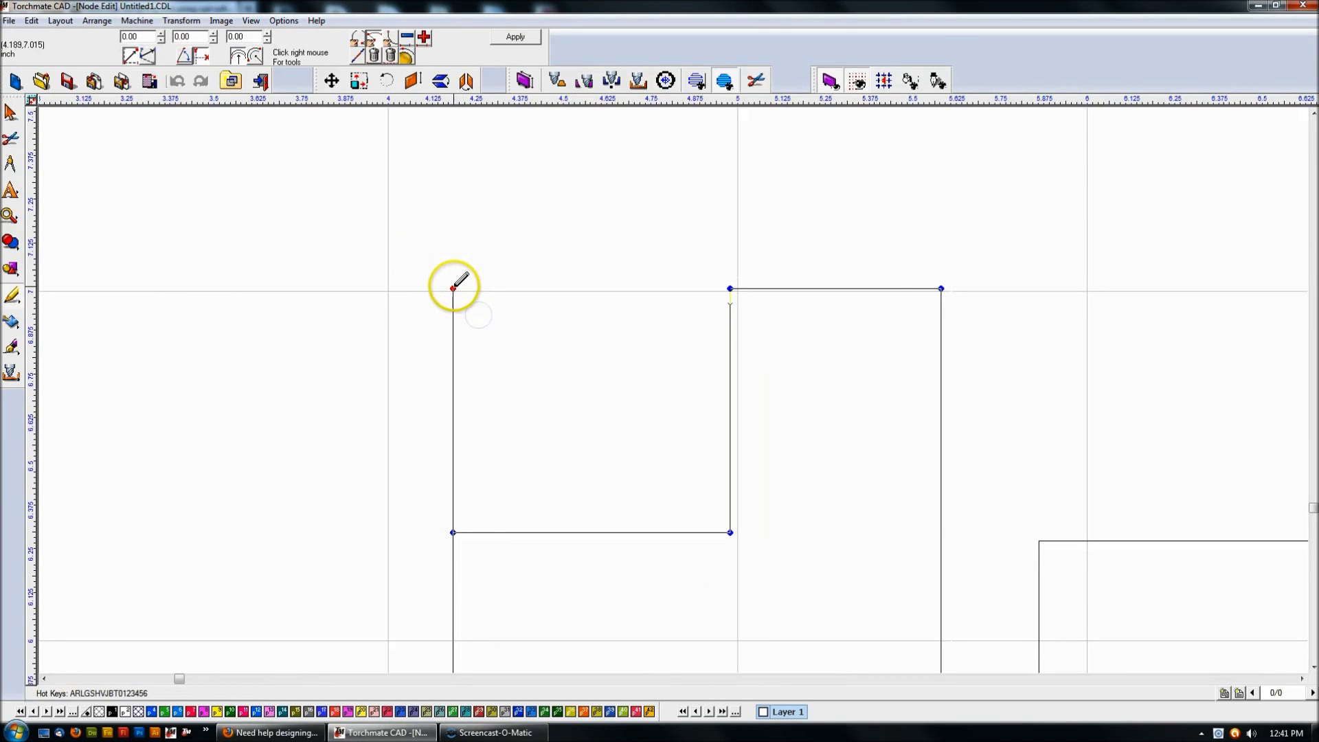
right_click(453, 289)
click(527, 42)
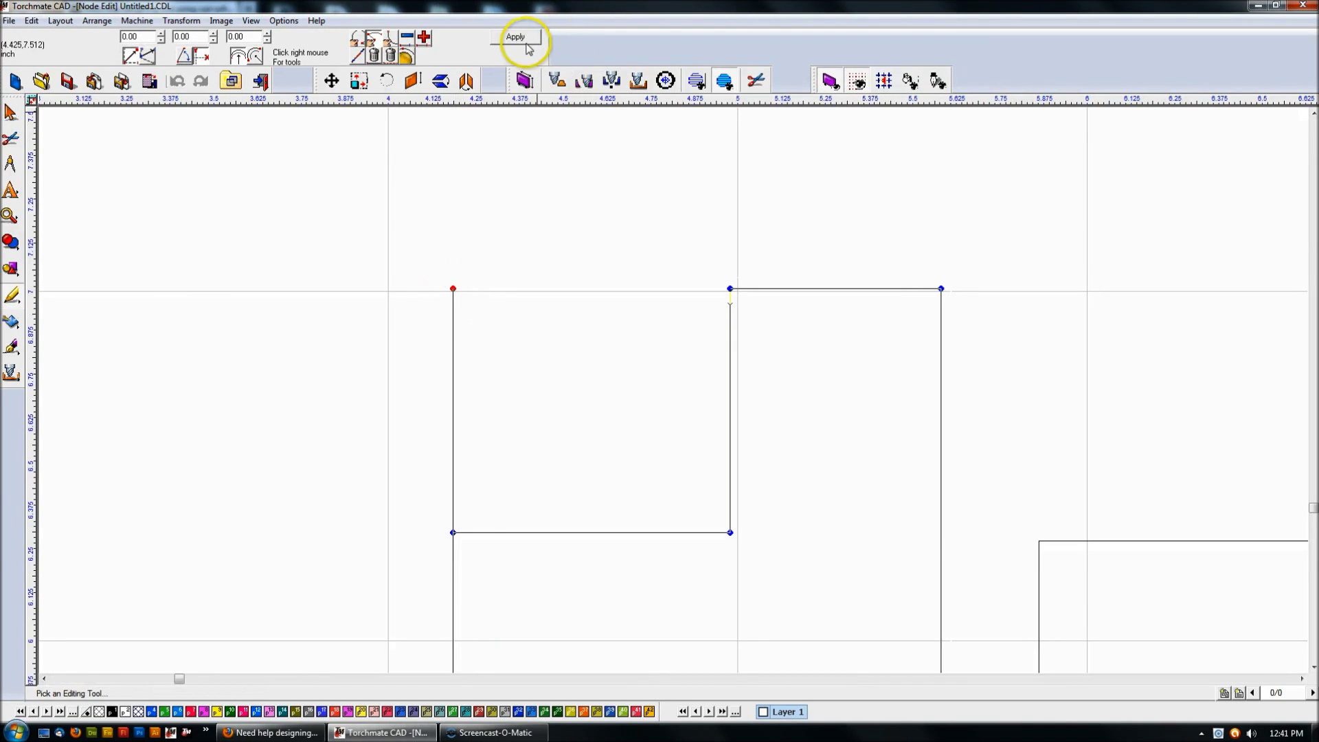
click(735, 320)
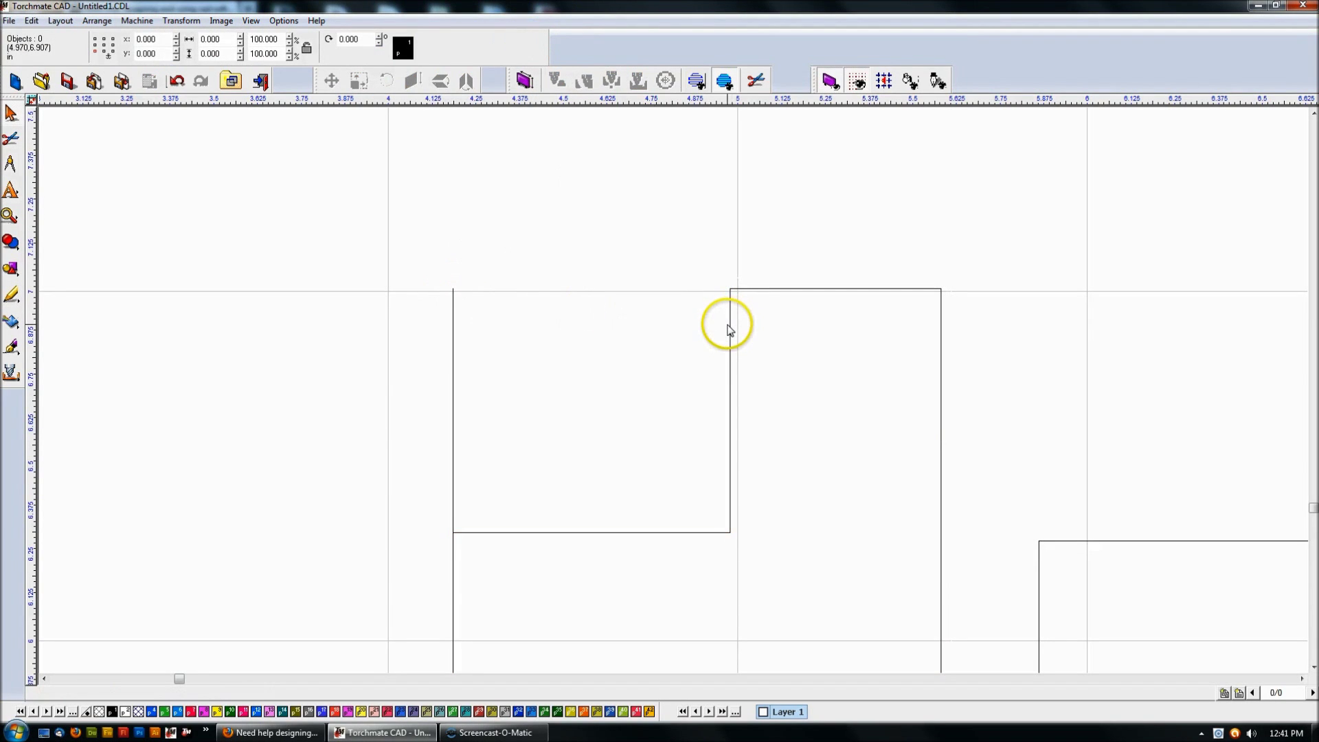
click(729, 323)
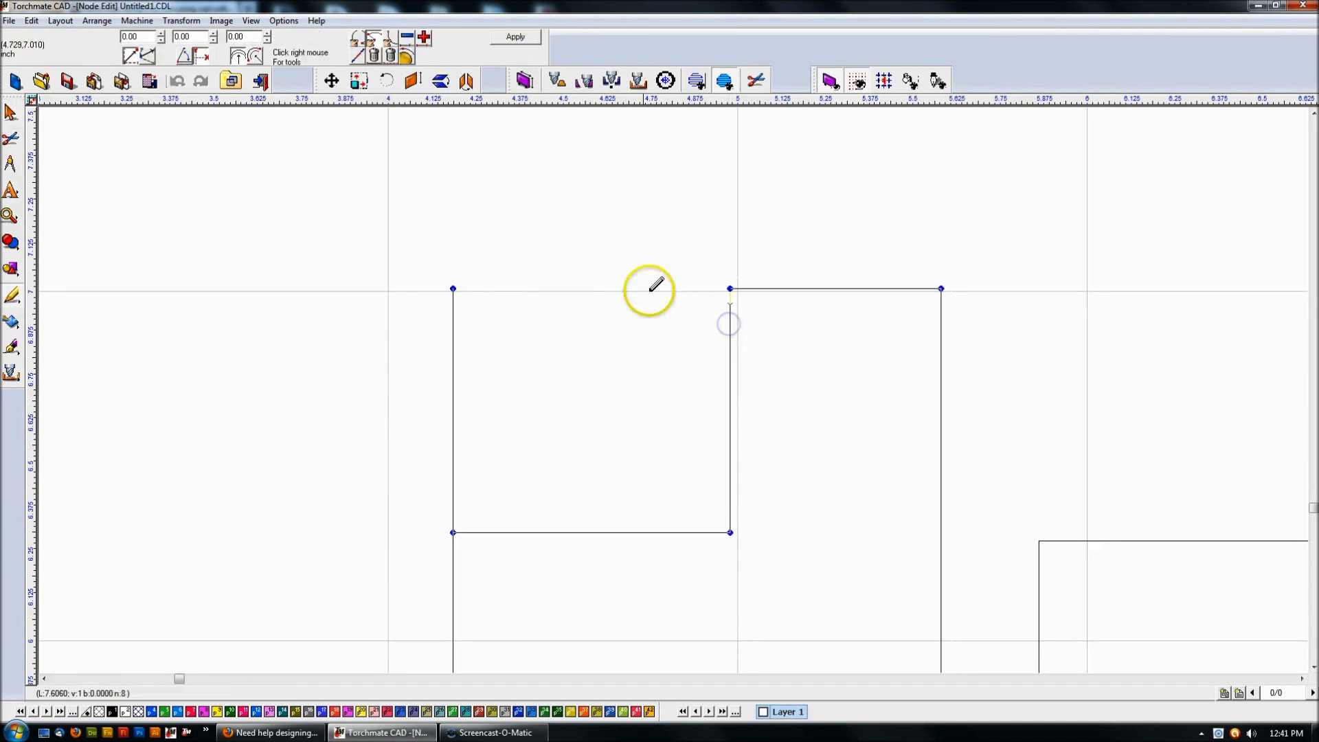
drag(412, 259, 501, 323)
drag(456, 280, 453, 288)
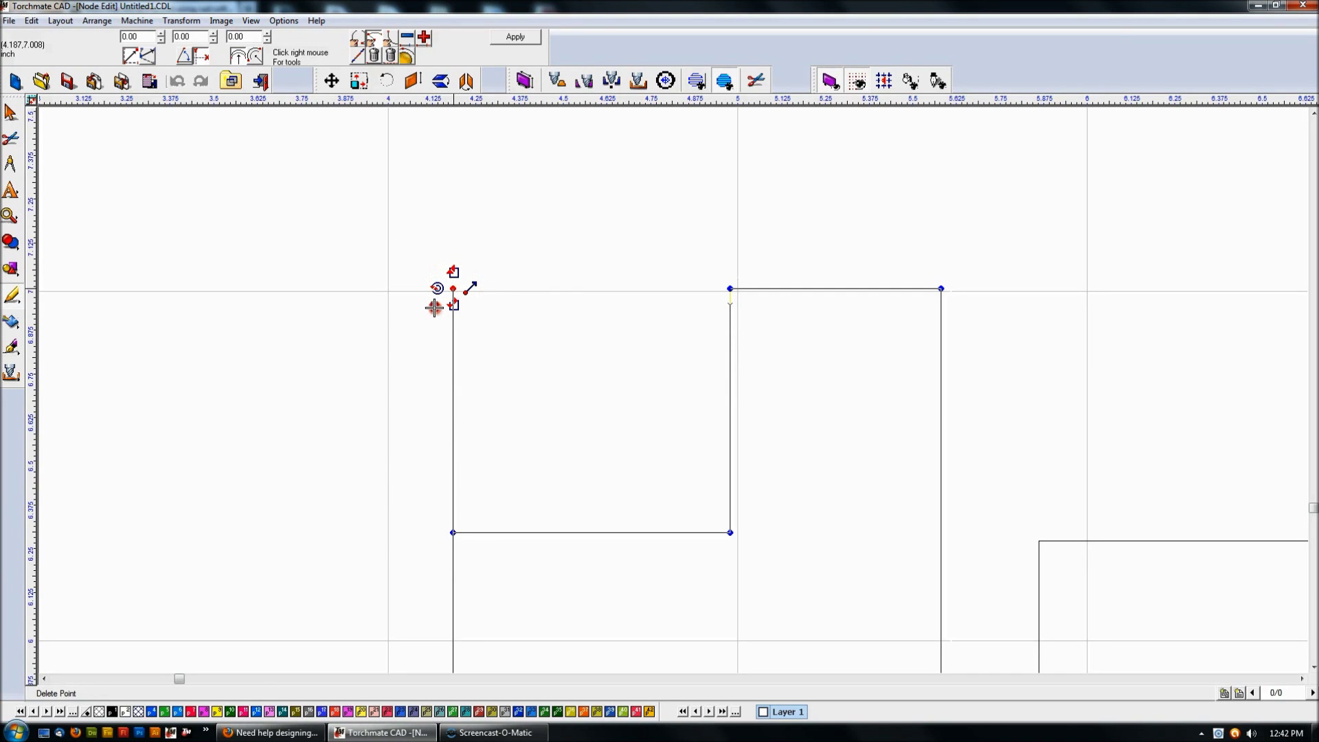
click(434, 307)
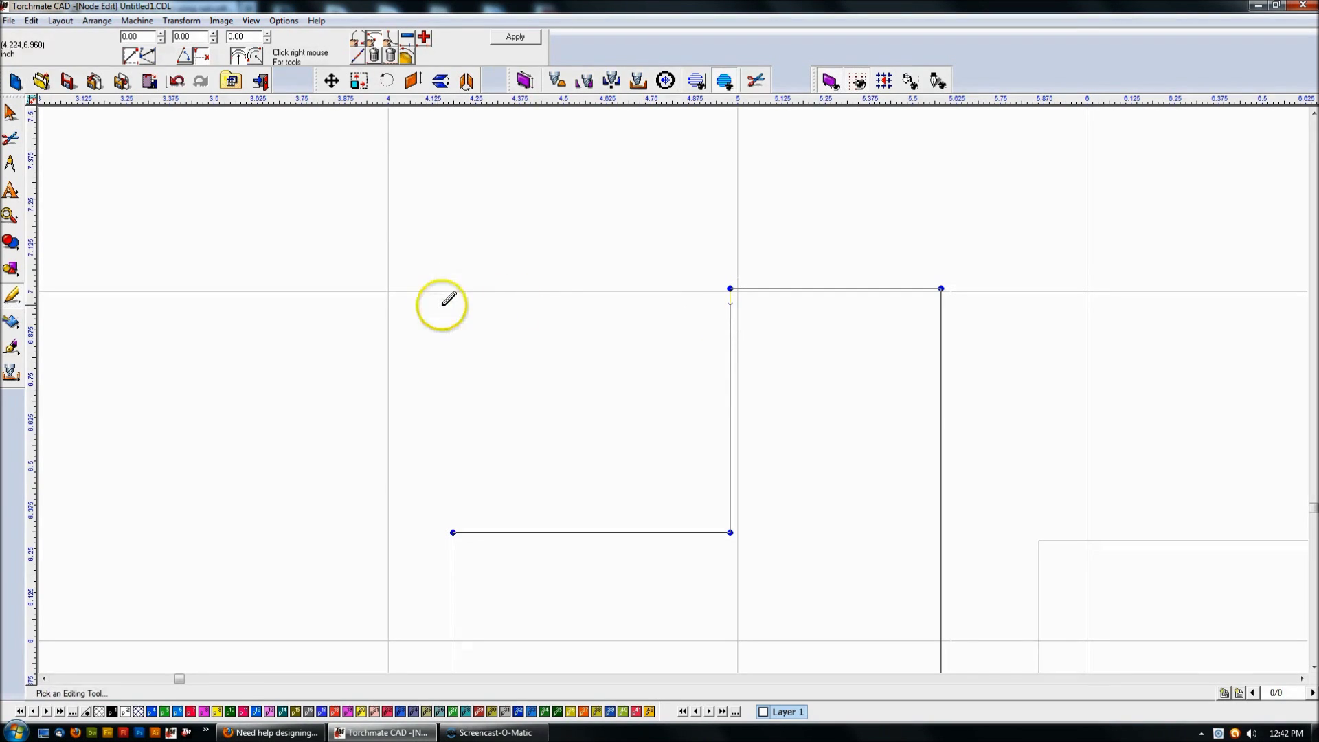
click(516, 38)
scroll(694, 374, down, 1)
scroll(707, 426, down, 1)
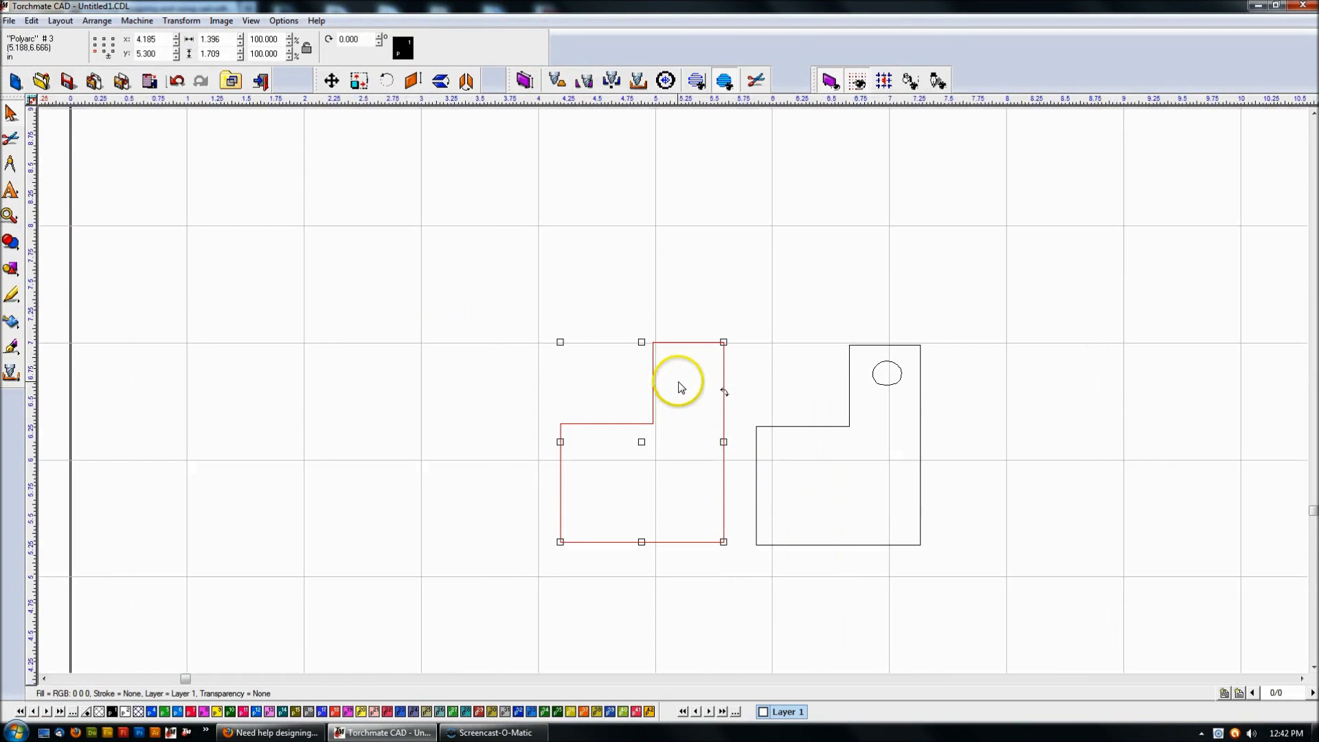
scroll(674, 388, up, 1)
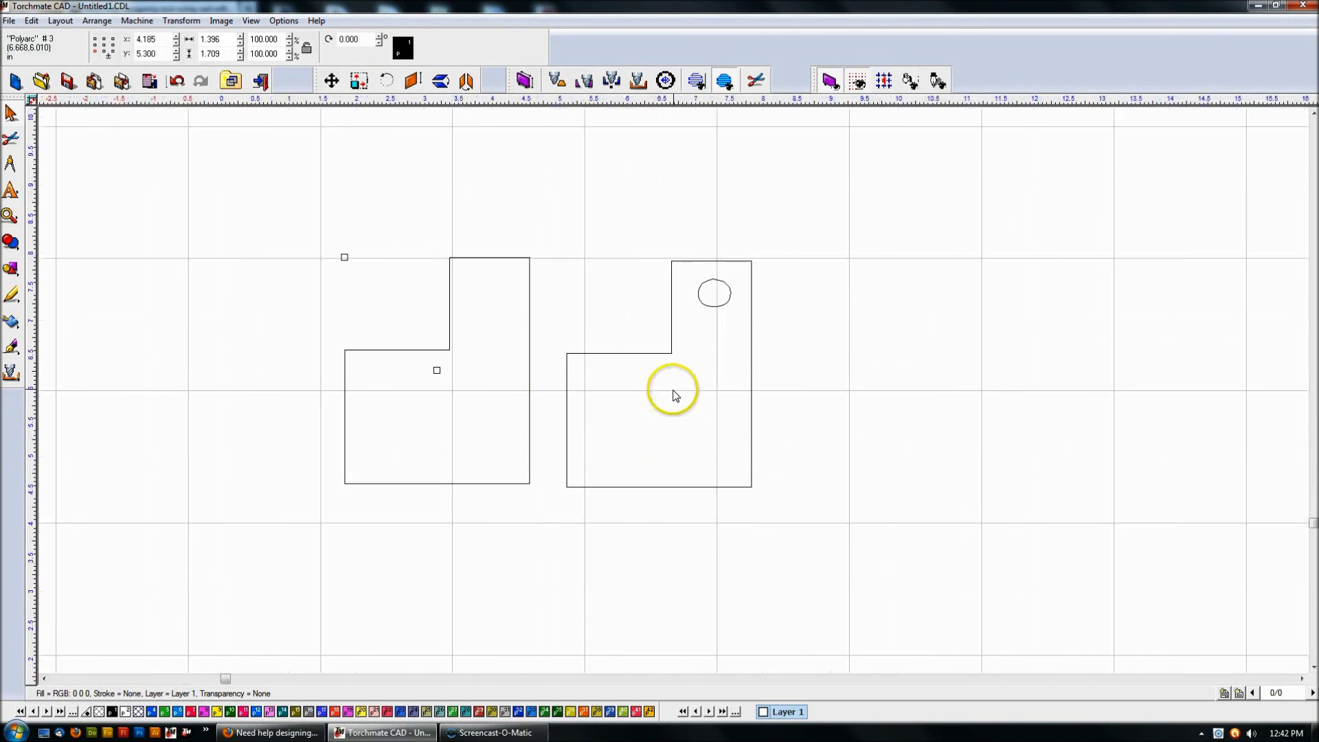
scroll(597, 391, up, 1)
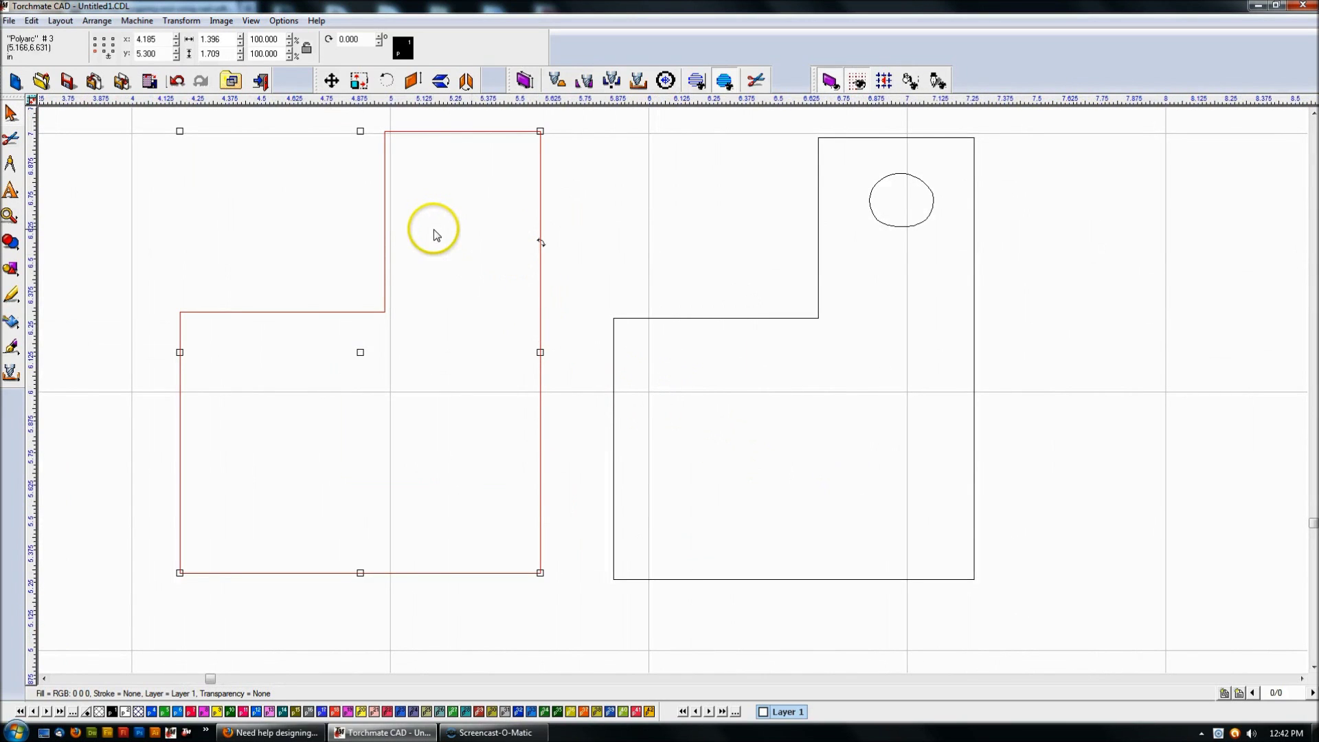
click(612, 237)
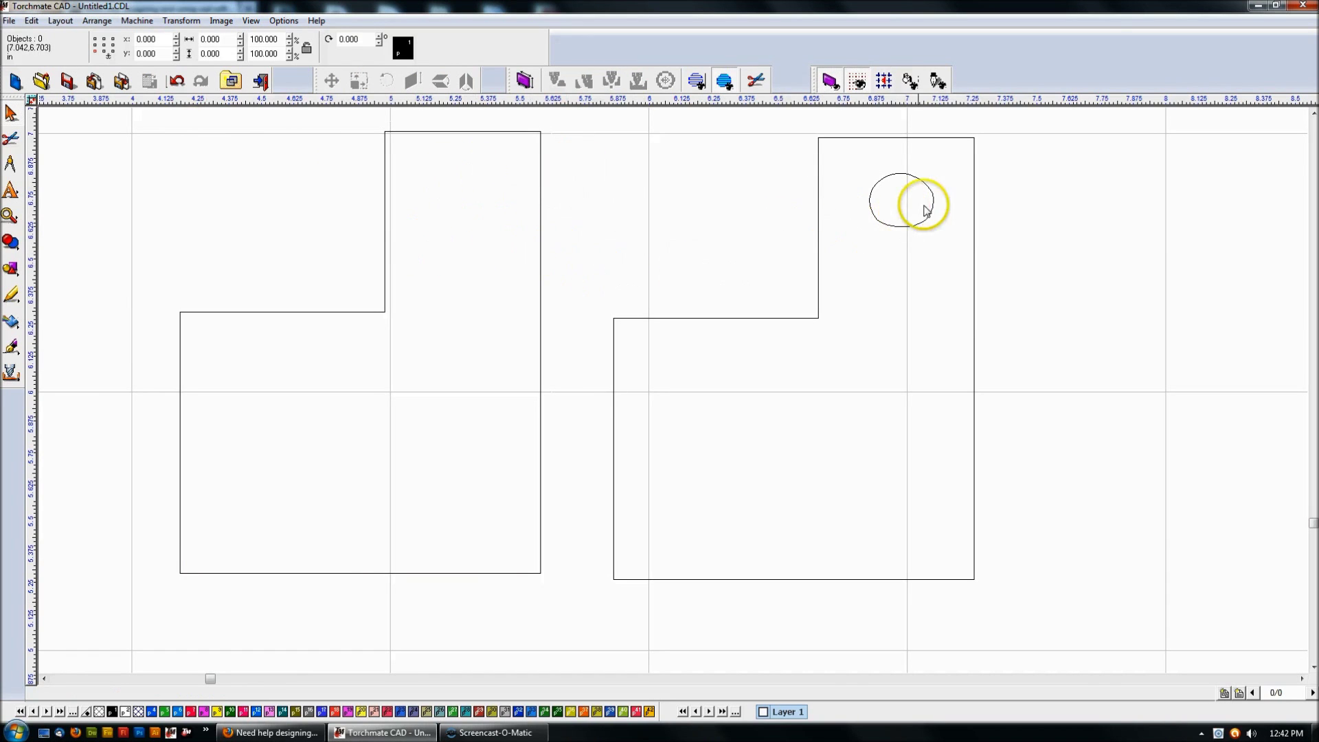
click(893, 175)
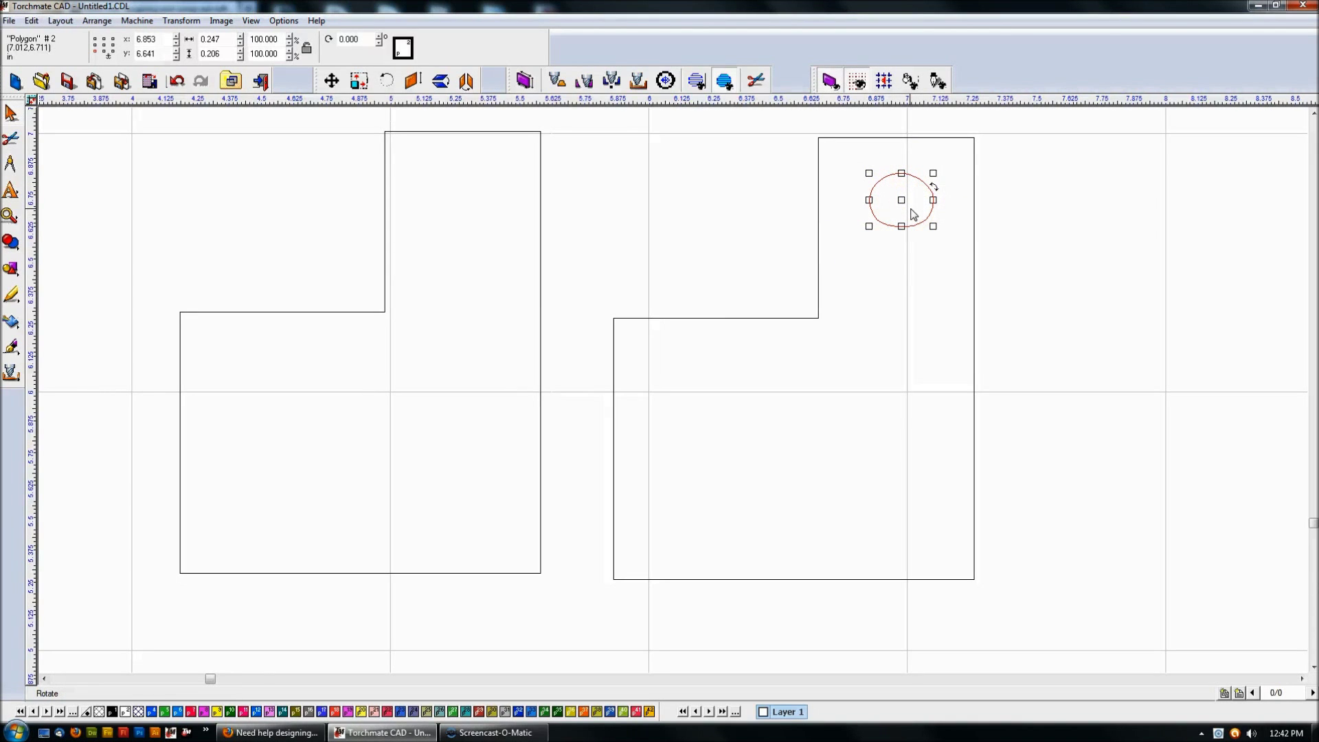
click(272, 732)
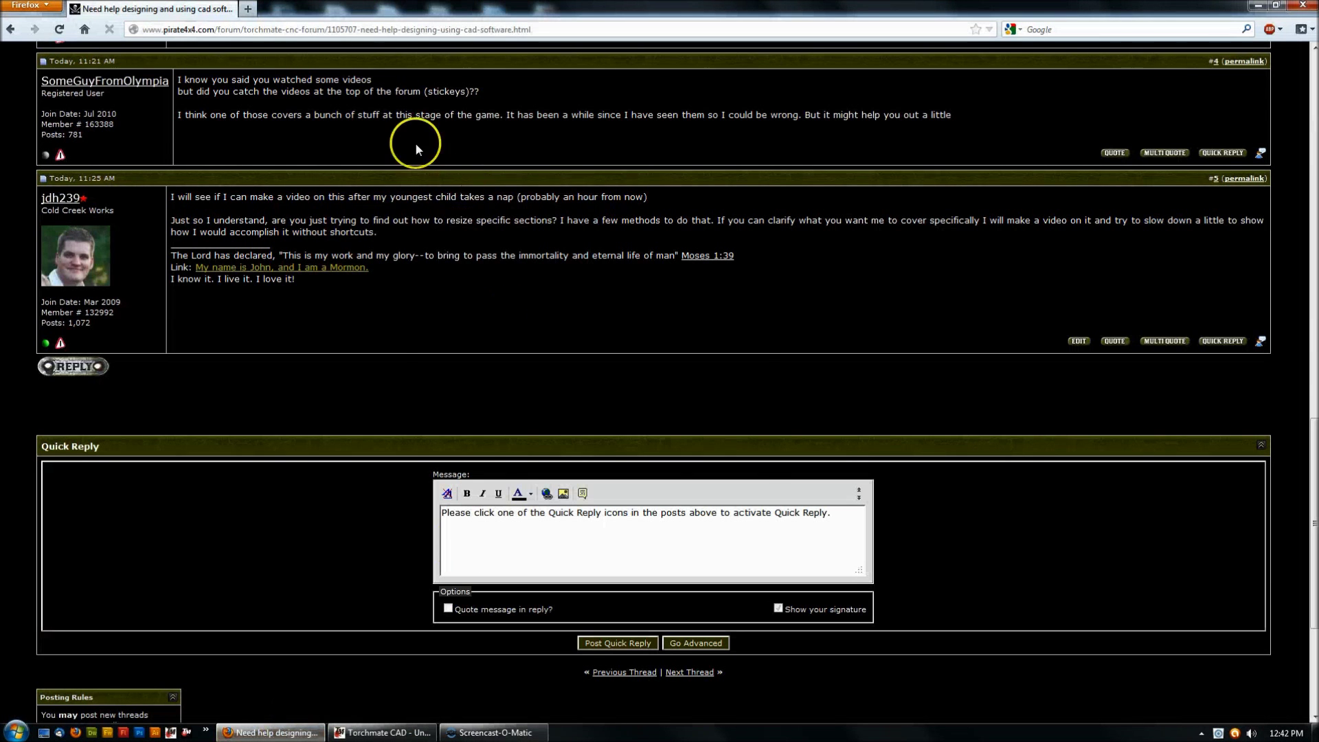
scroll(413, 172, up, 10)
scroll(421, 201, up, 10)
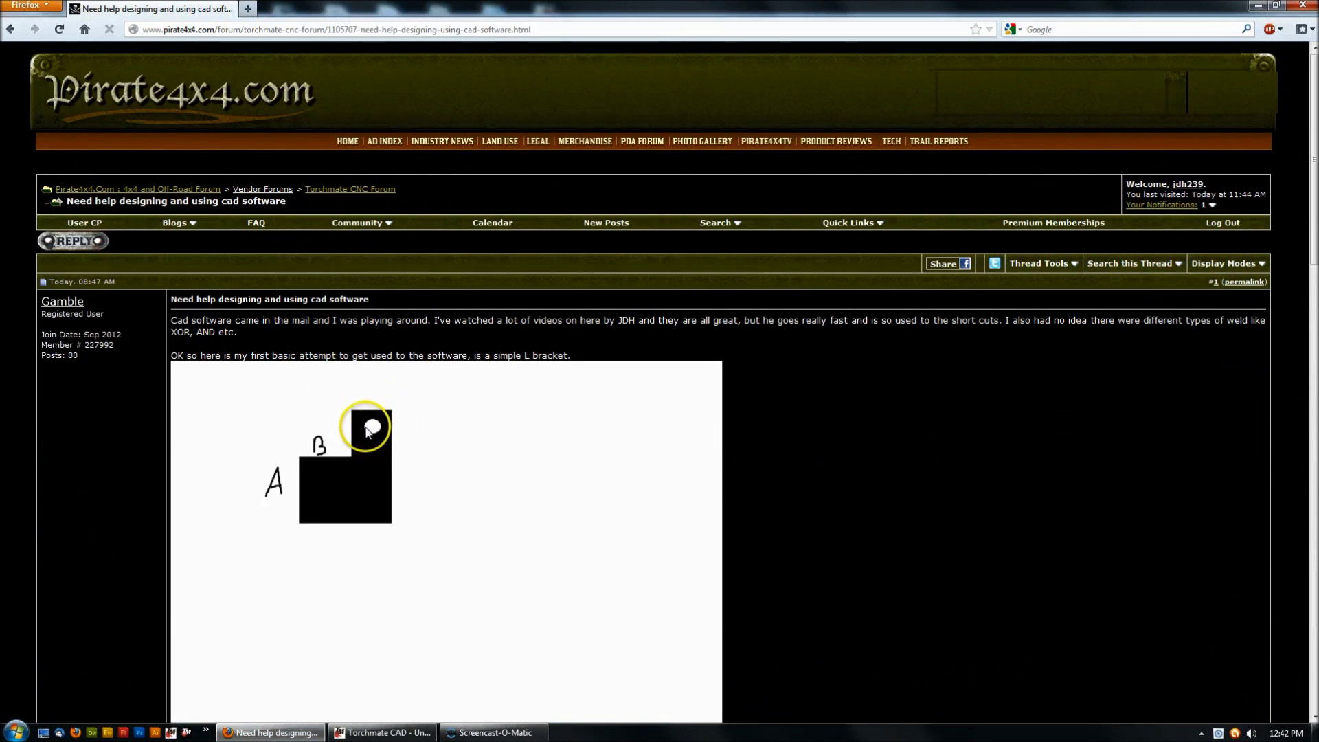
click(1256, 7)
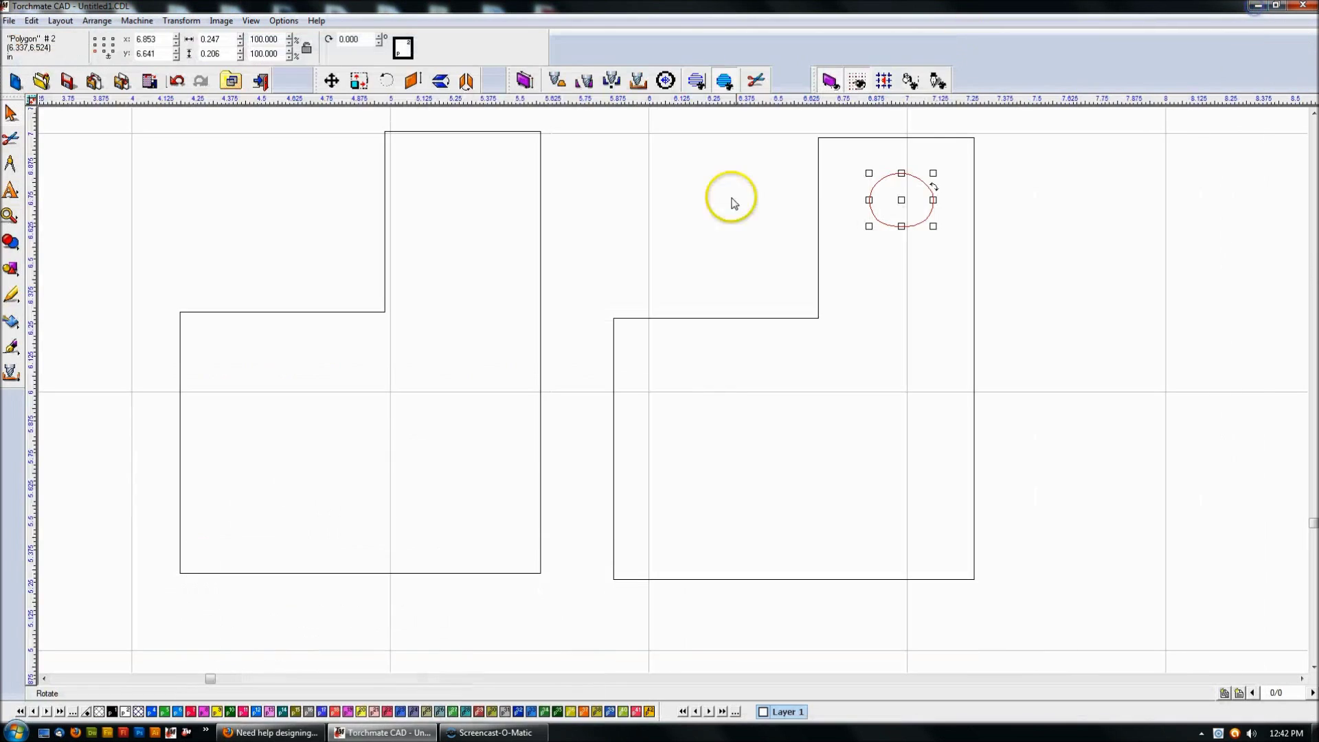
click(905, 194)
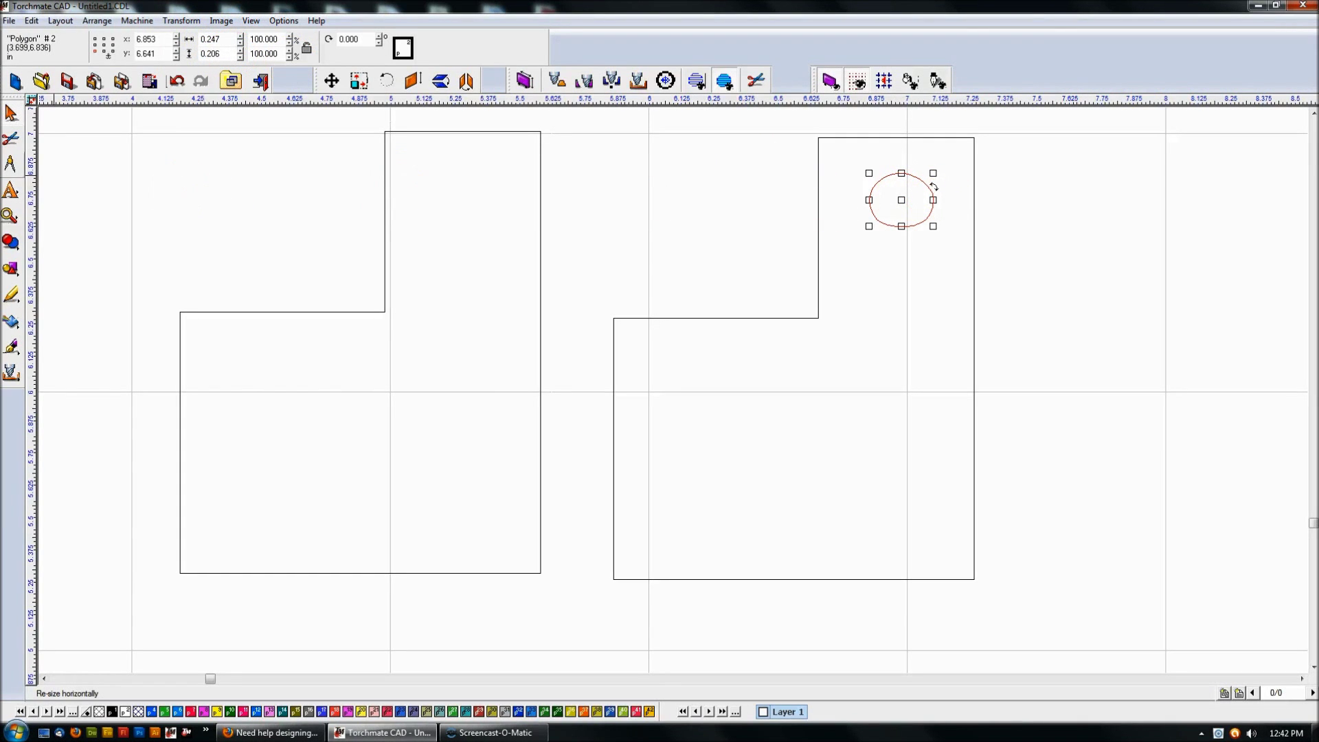
Step: Draw a 0.125-radius circle beside the left bracket and drag it into the upright
click(176, 212)
click(12, 272)
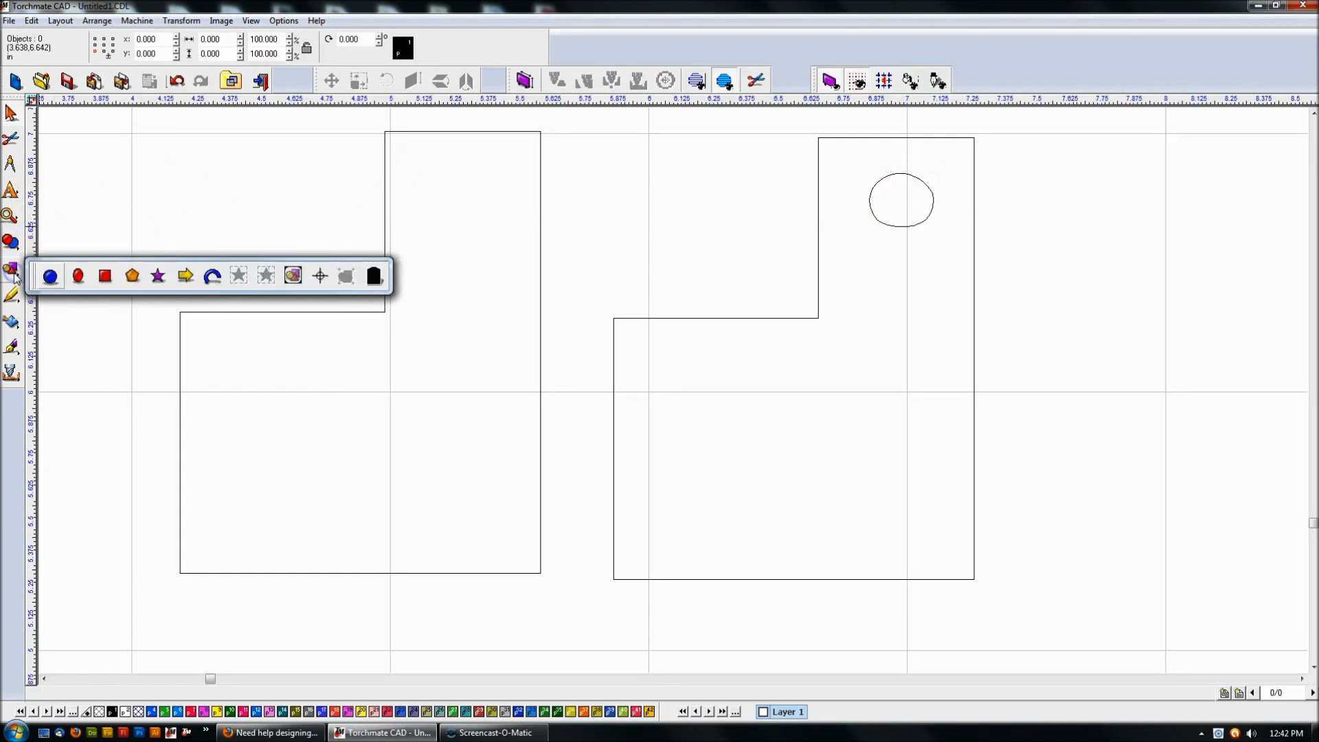
click(50, 277)
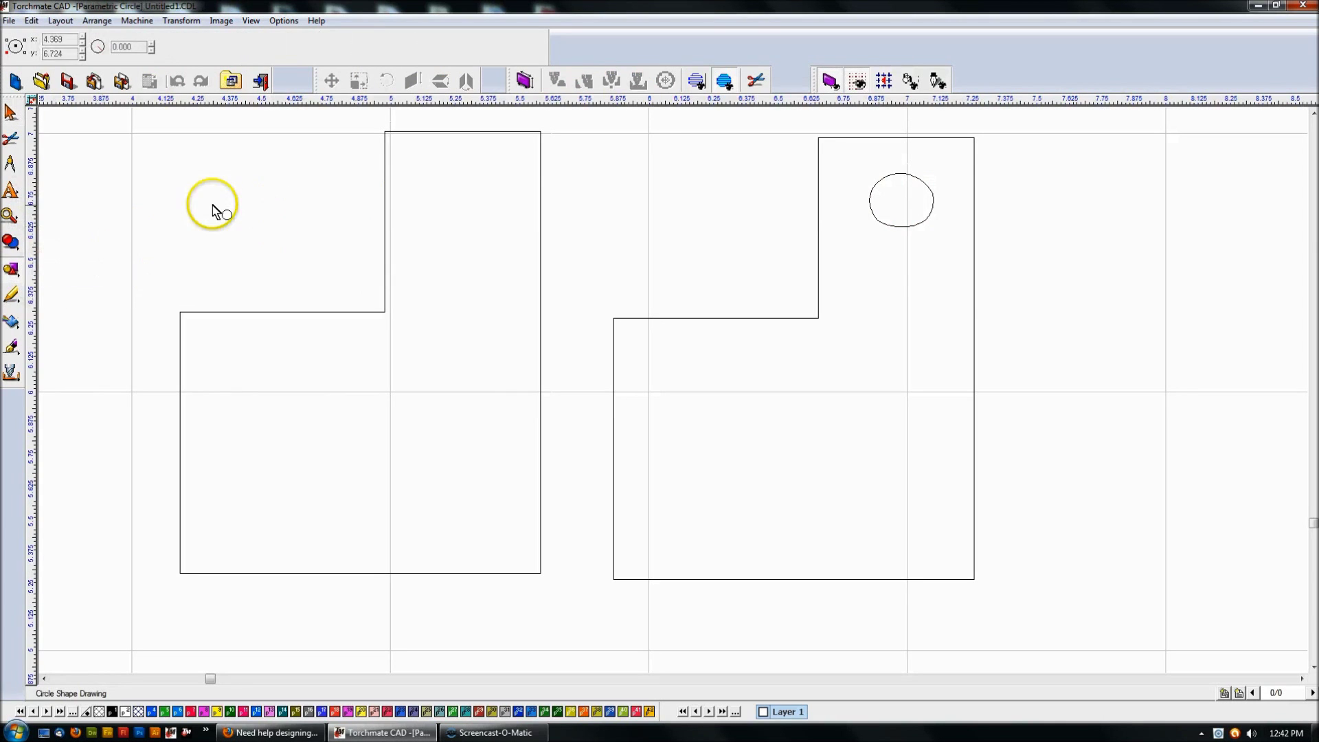
drag(233, 219, 262, 241)
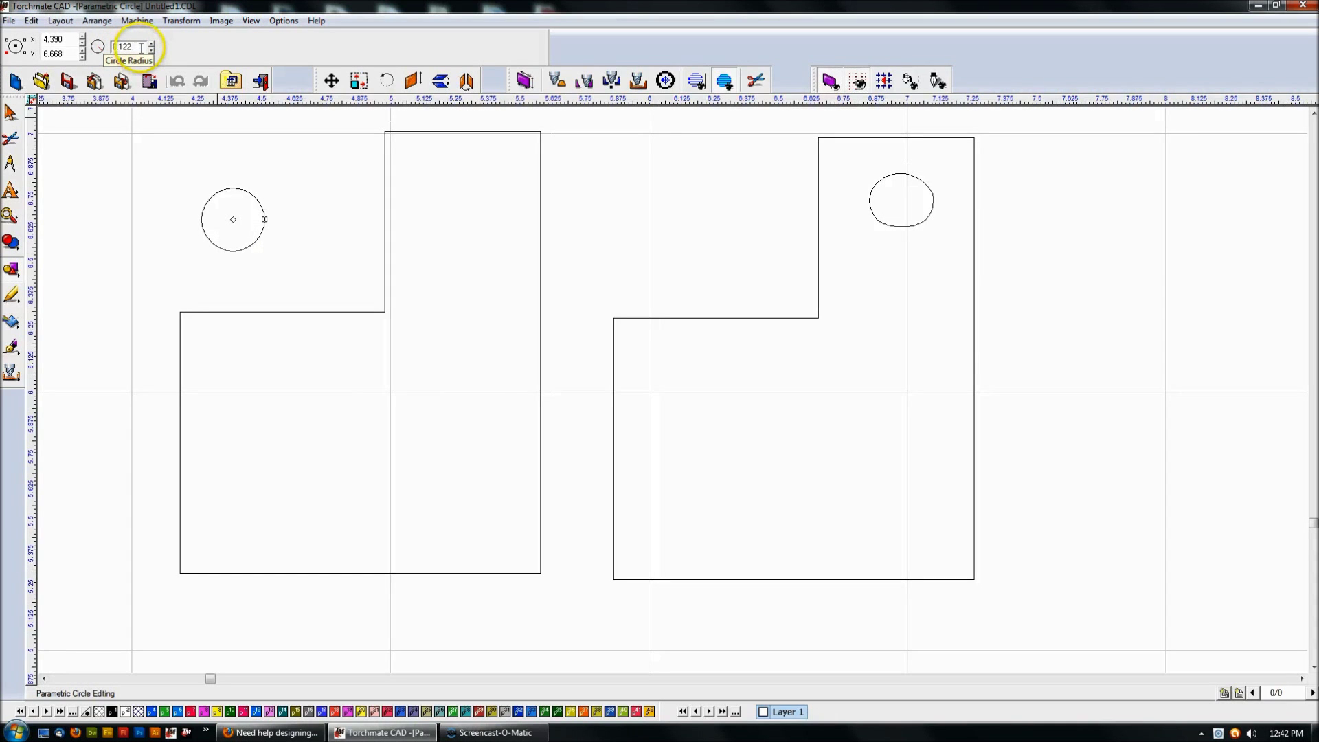
double_click(144, 47)
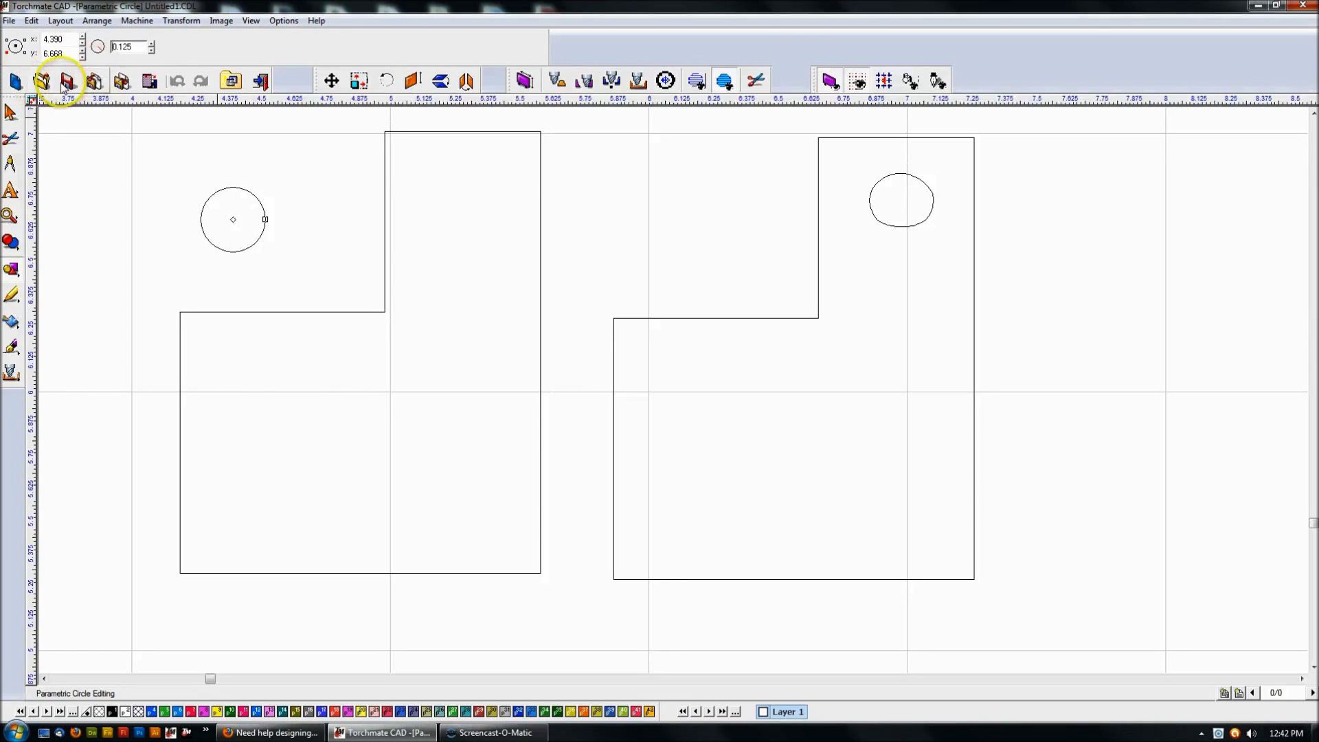
click(12, 116)
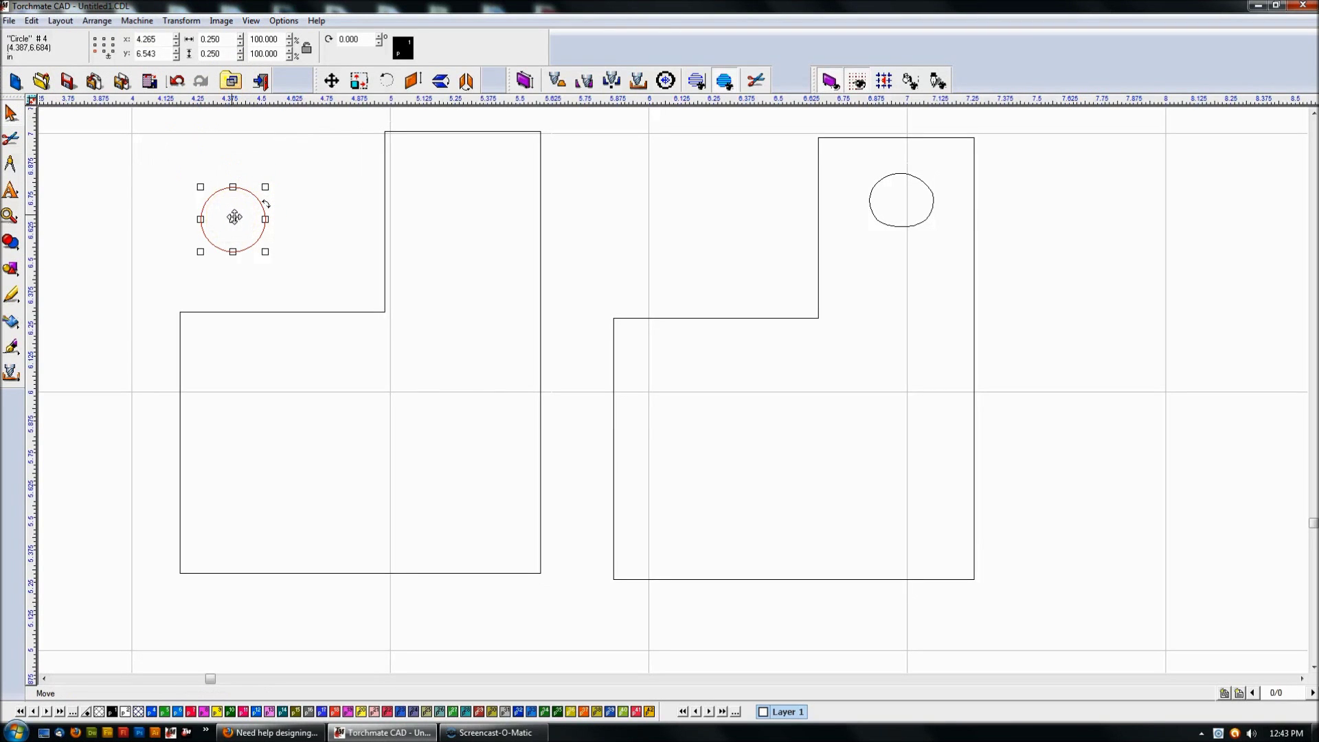
drag(235, 217, 464, 192)
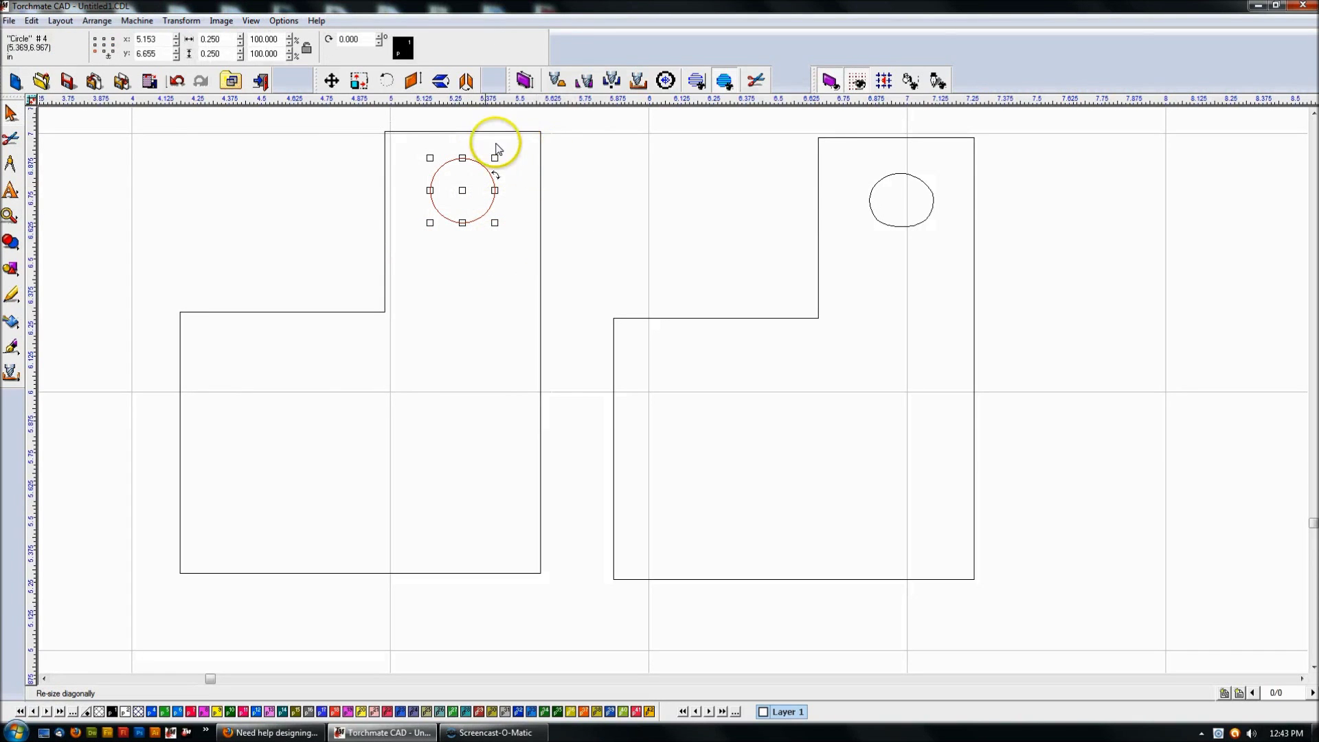
Step: Nudge the 0.250 circle higher inside the left bracket, to X 5.164, Y 6.730
click(618, 231)
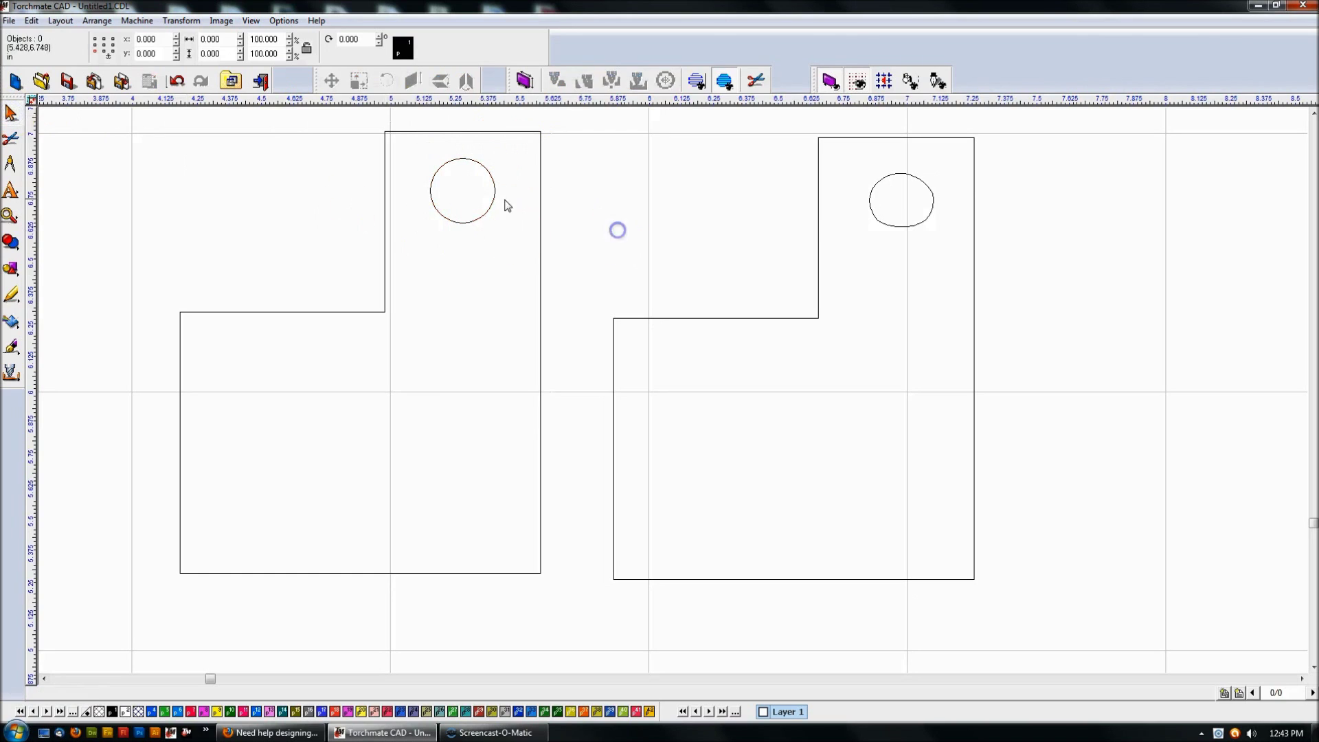
click(476, 161)
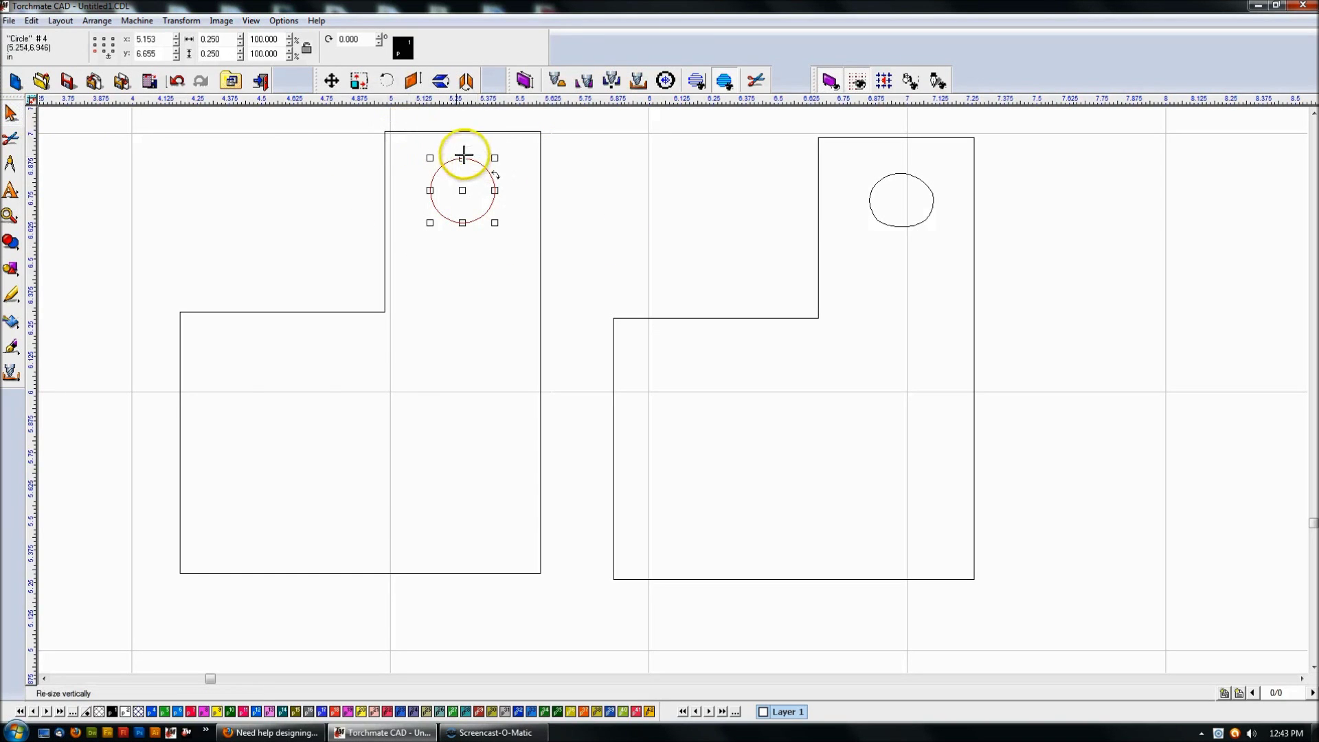
drag(461, 190, 463, 171)
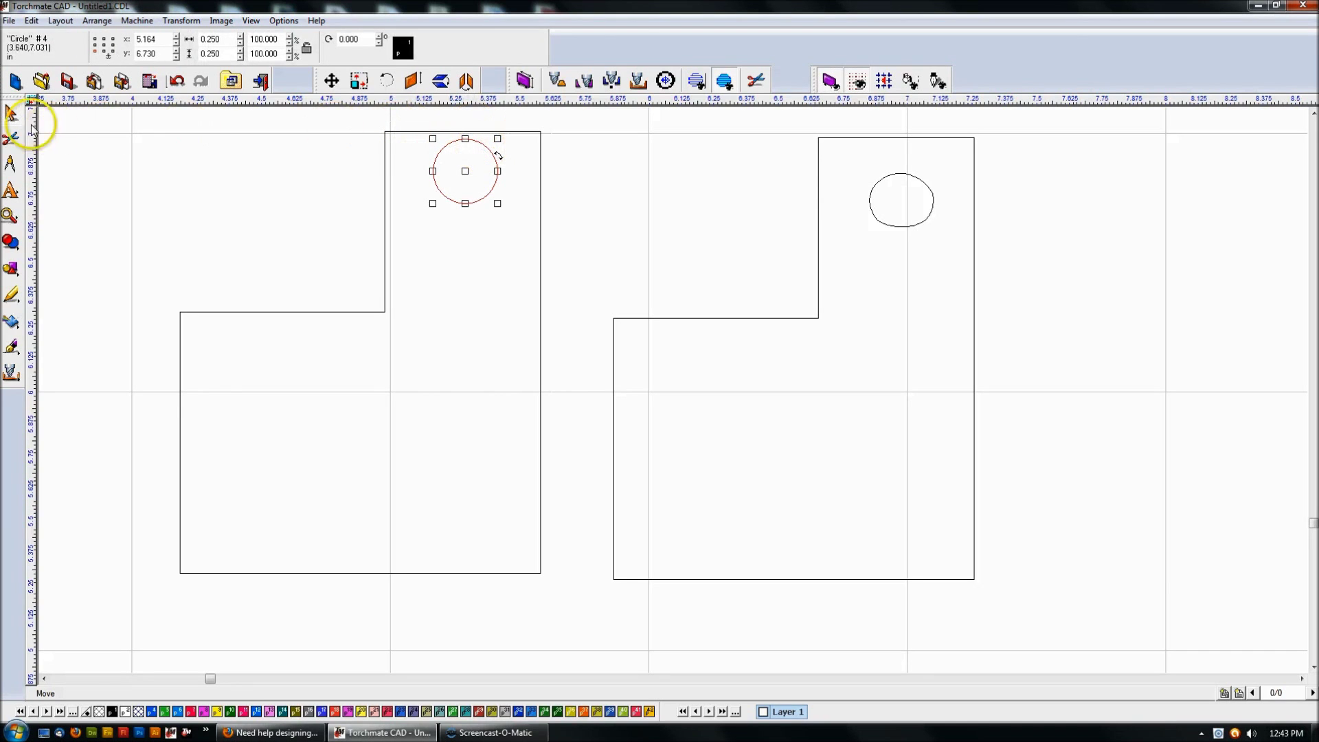
click(277, 167)
click(465, 139)
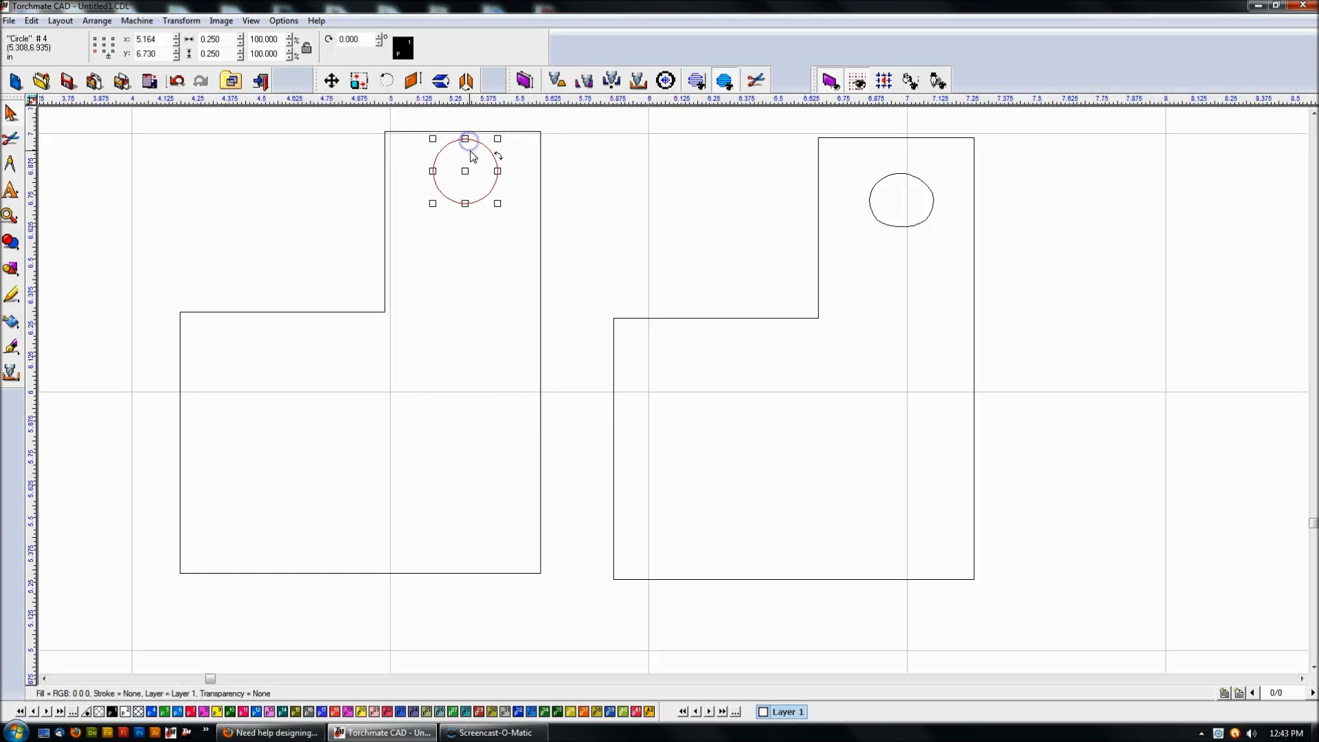
Step: Set the circle's Y to the bracket's top 7.009 minus 1/8, giving Y 6.884
click(415, 131)
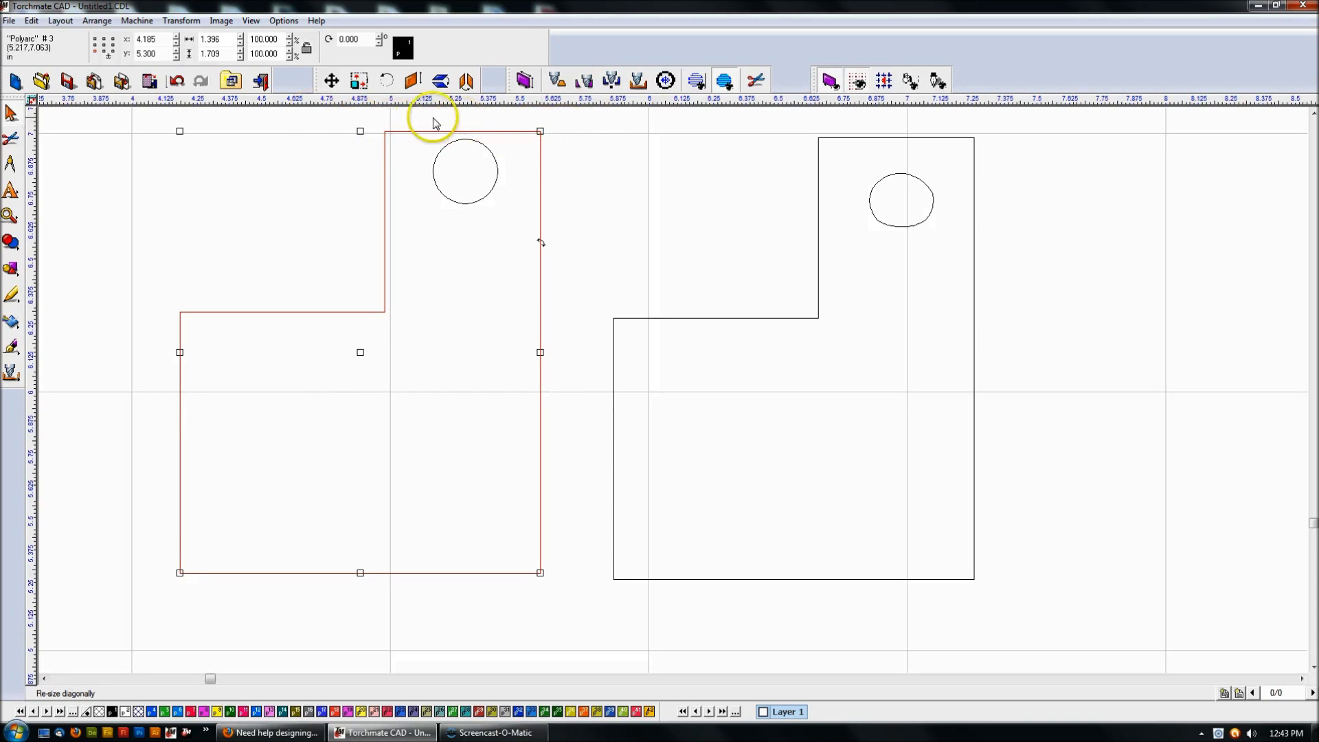
click(104, 39)
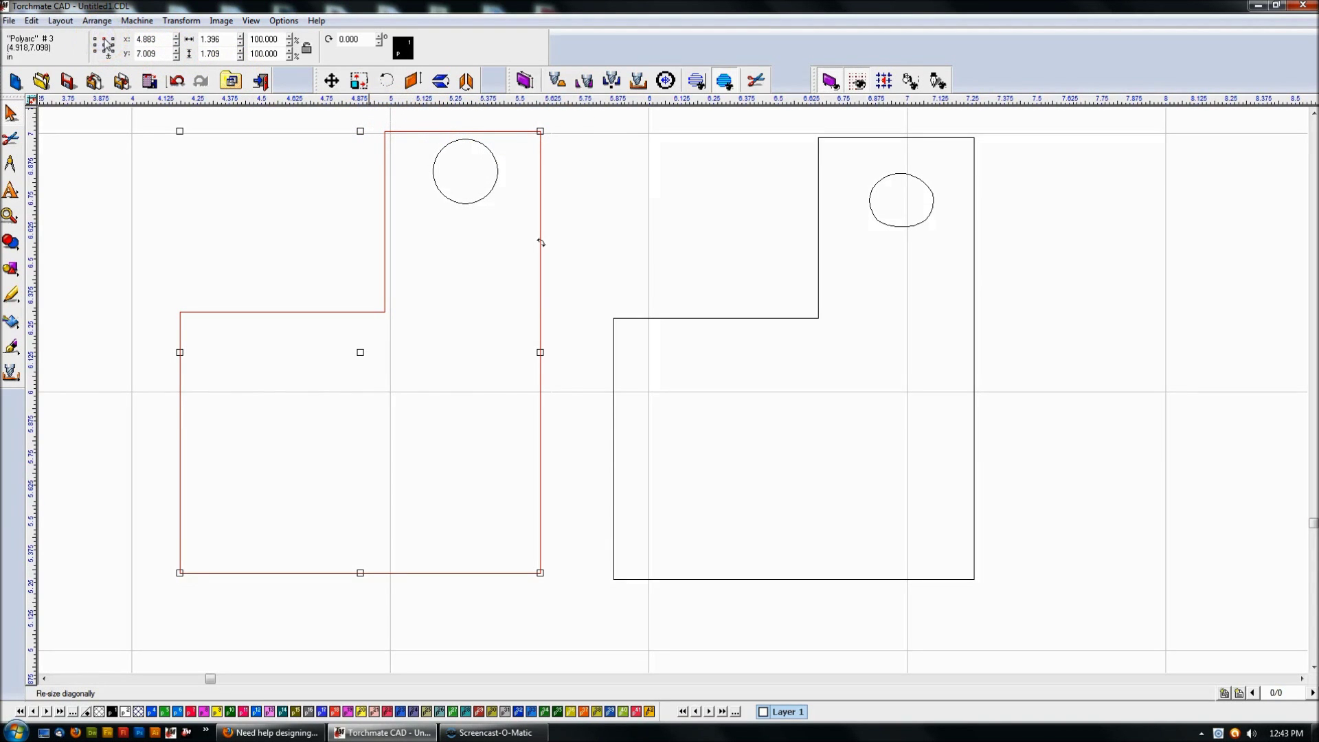
double_click(163, 55)
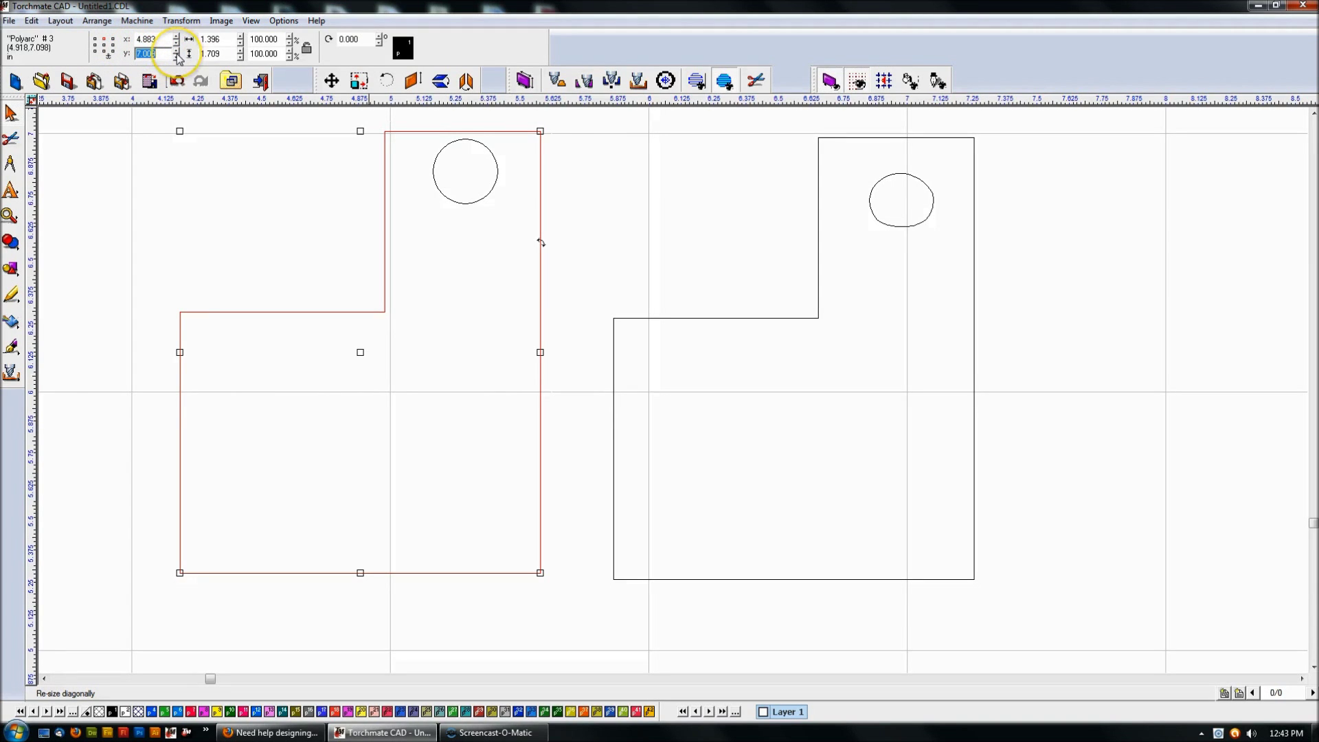
click(469, 139)
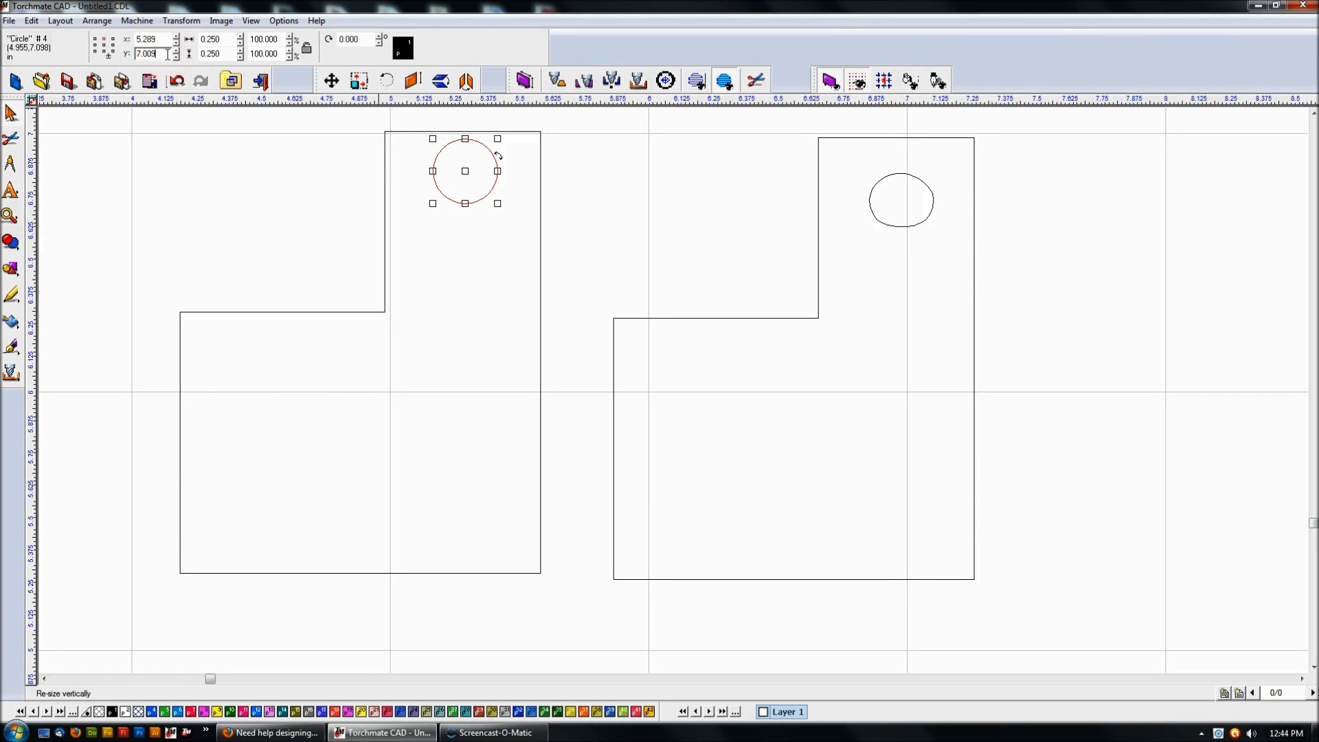
key(Return)
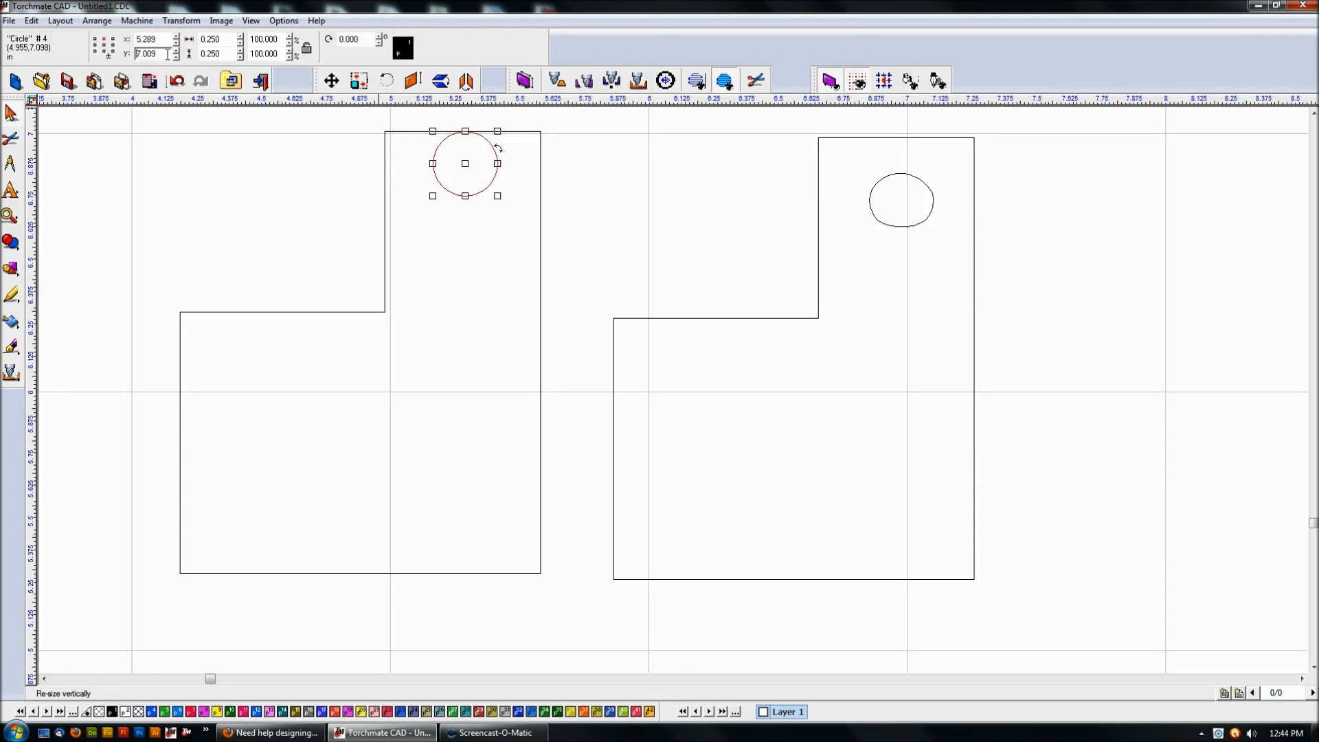
click(164, 54)
text(-1/8)
key(Return)
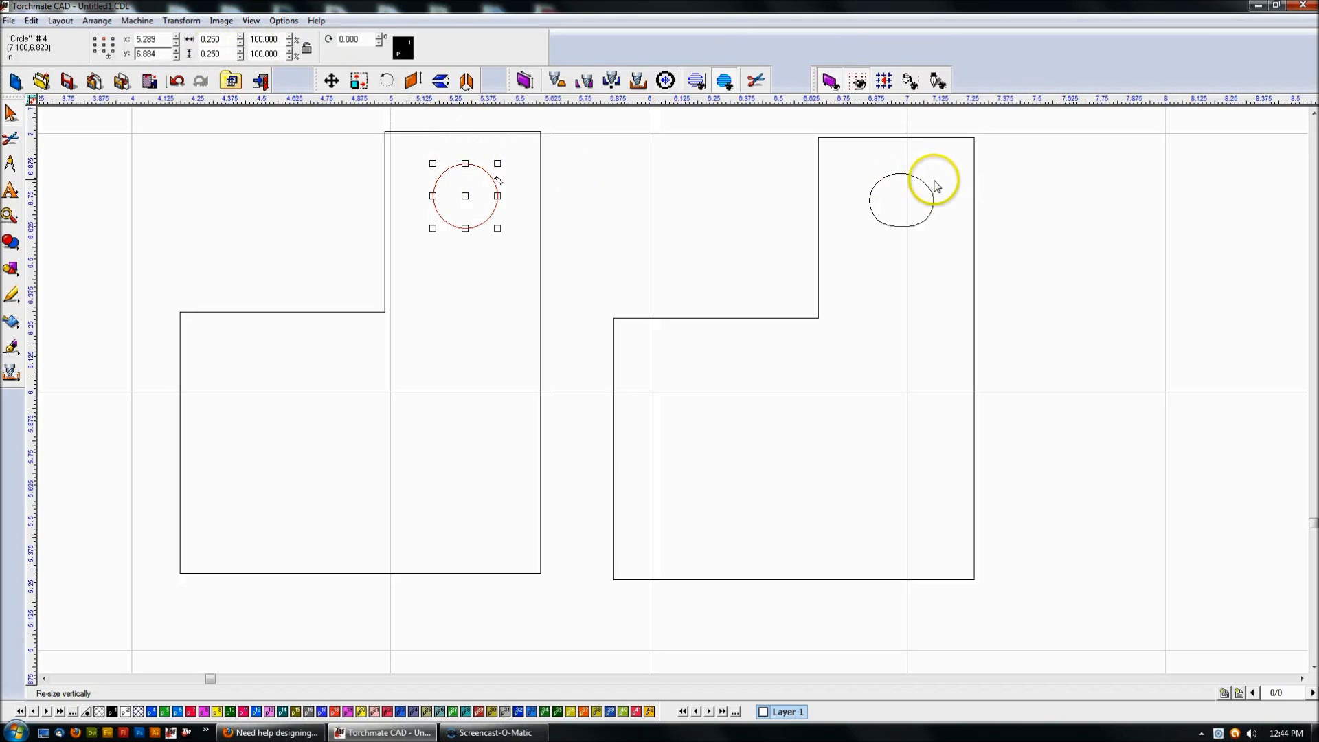
click(675, 204)
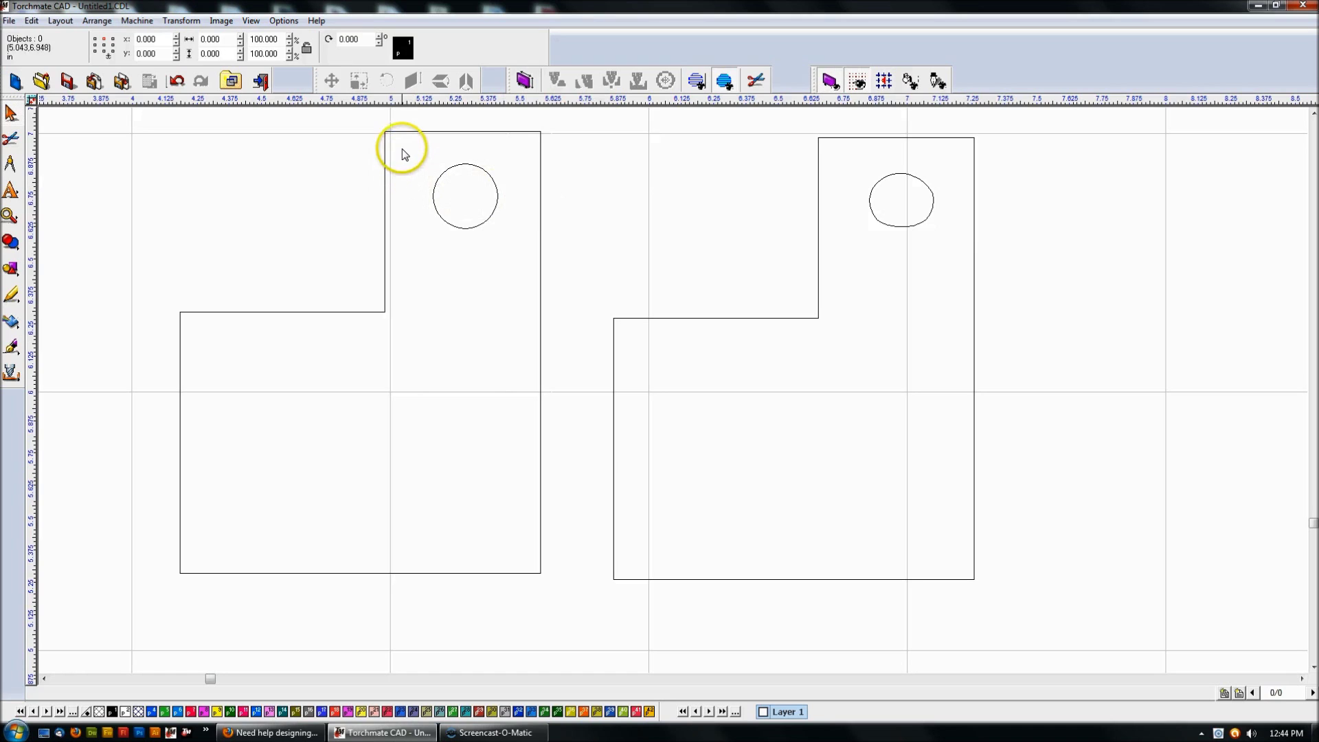
Step: Check the left bracket outline and its hole, then bring up the measuring tools
click(384, 175)
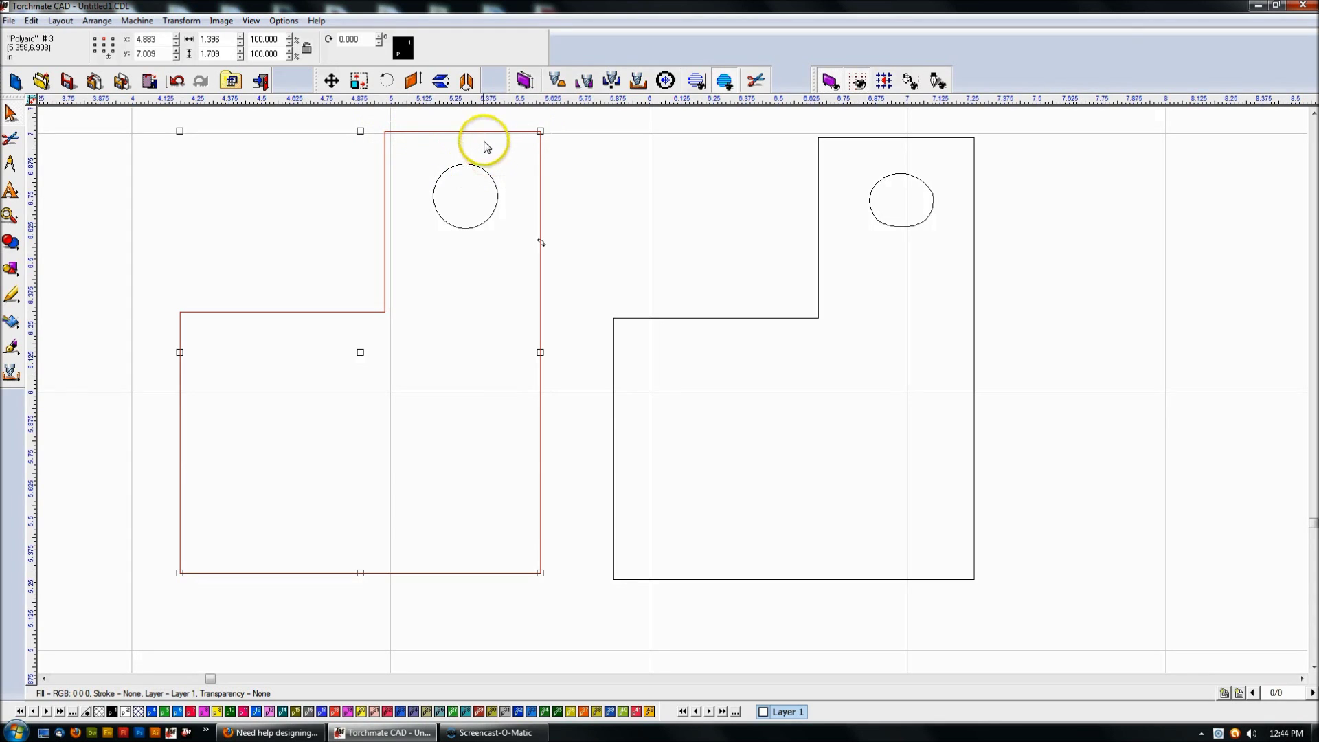
click(478, 164)
key(Delete)
click(446, 133)
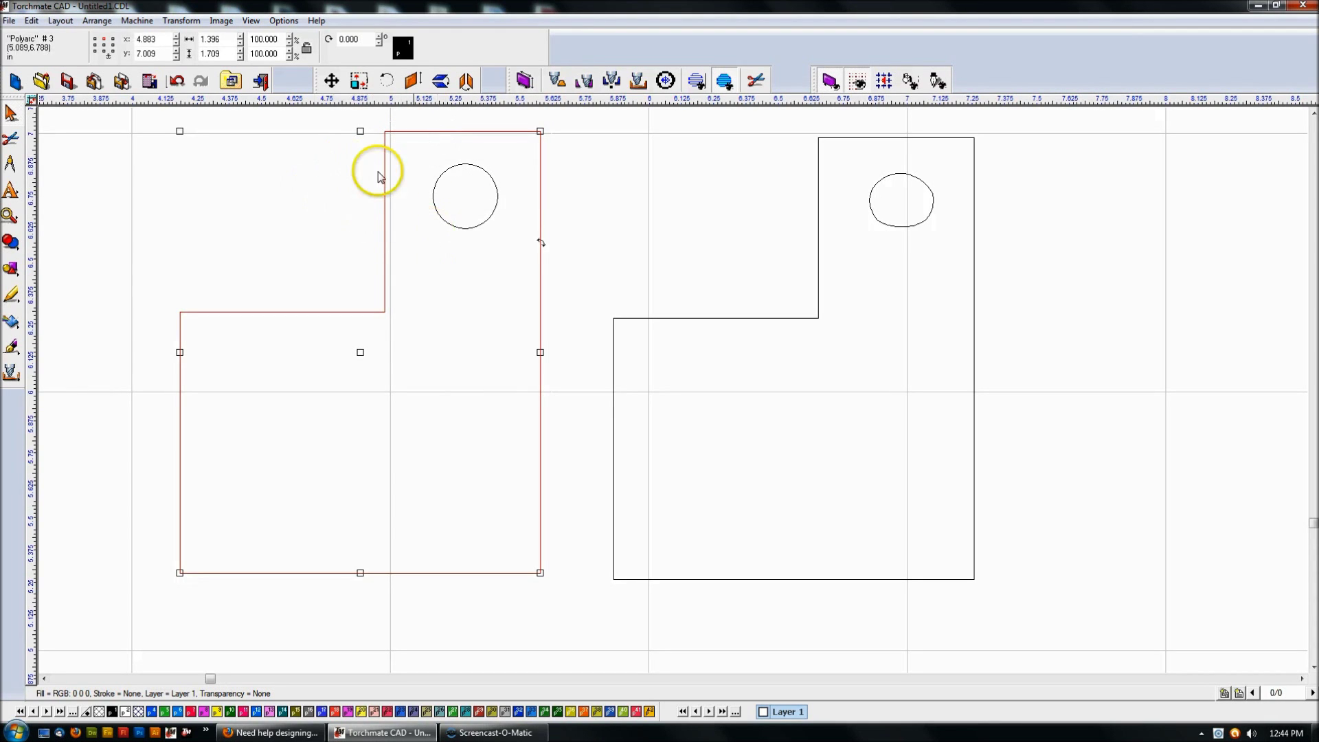
click(402, 187)
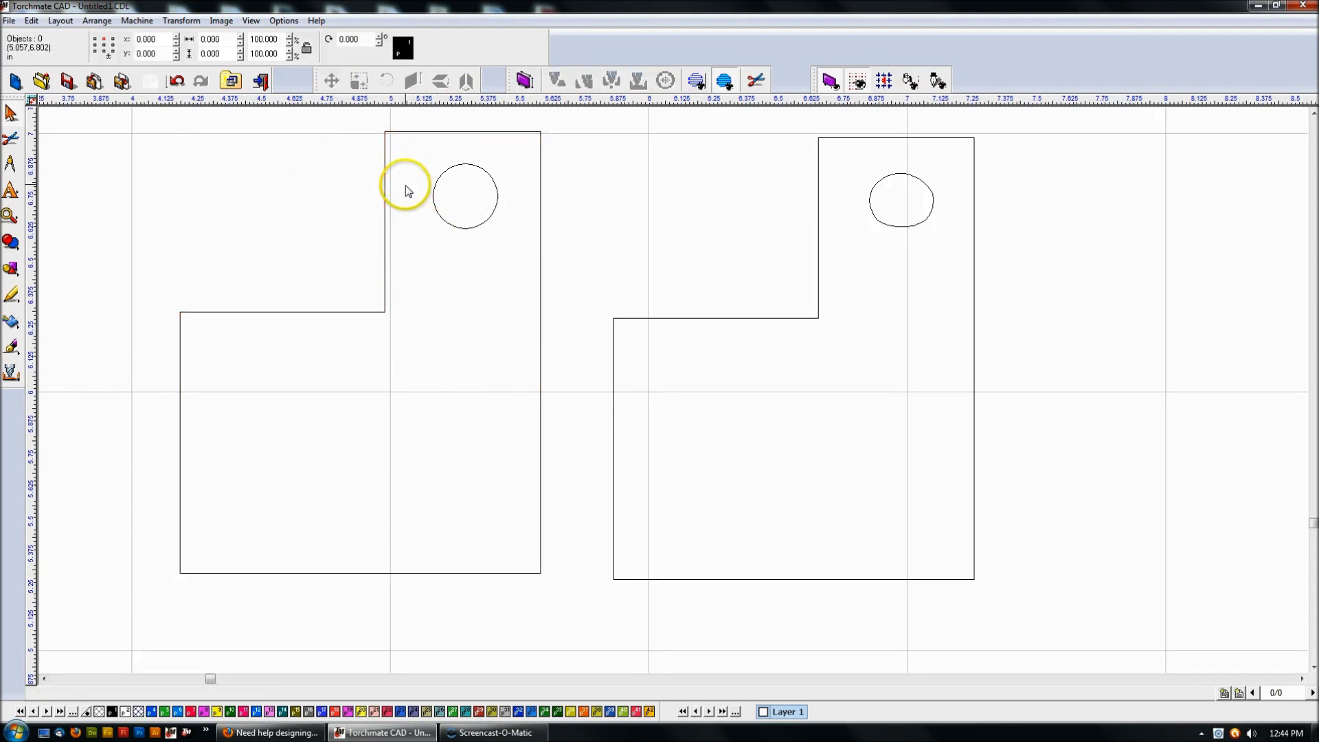
click(495, 182)
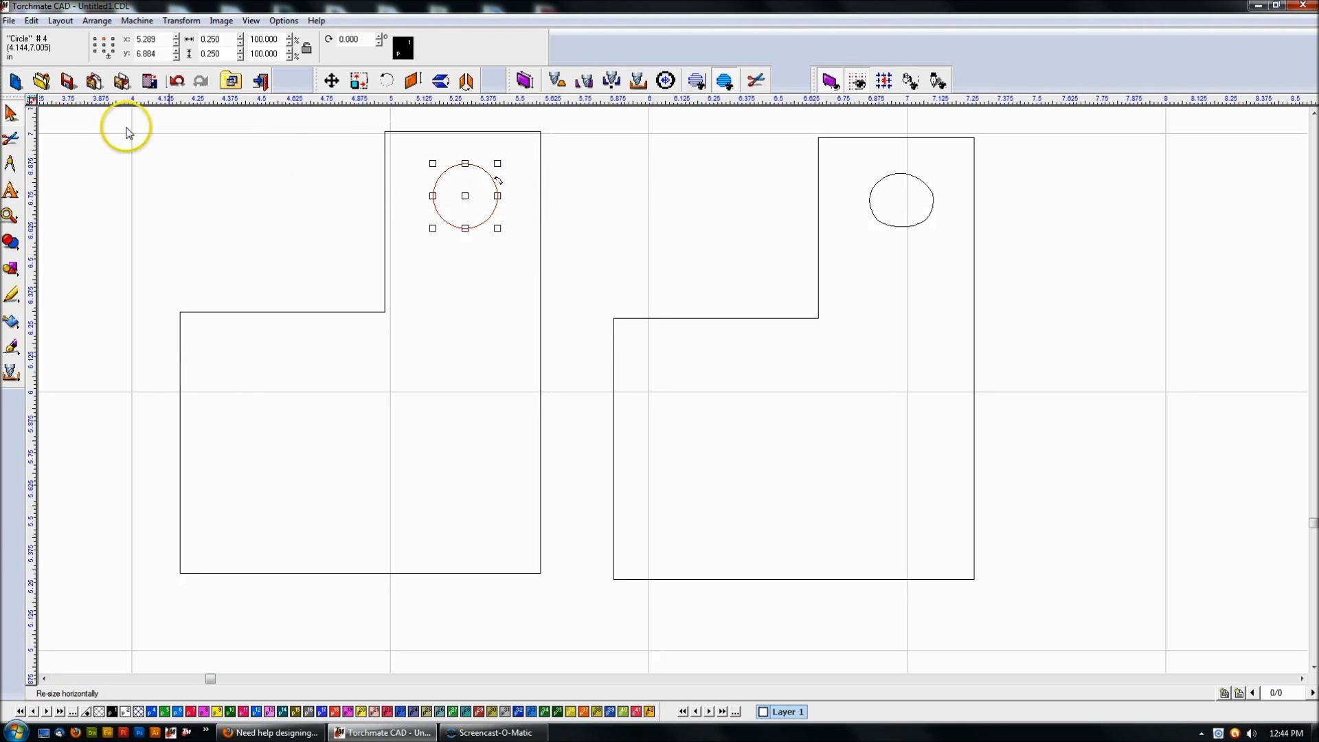
click(10, 164)
Step: Measure the left bracket's upright top edge, about 0.600
click(79, 170)
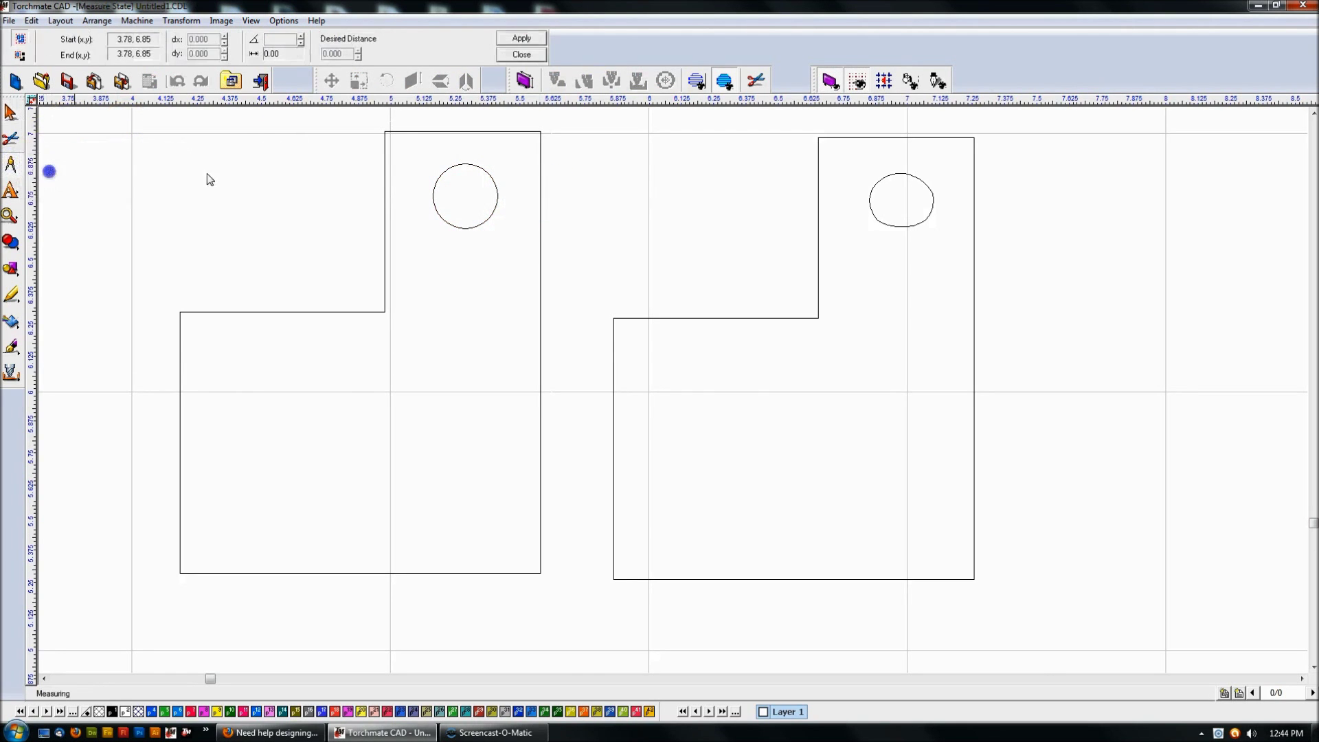
scroll(811, 404, up, 5)
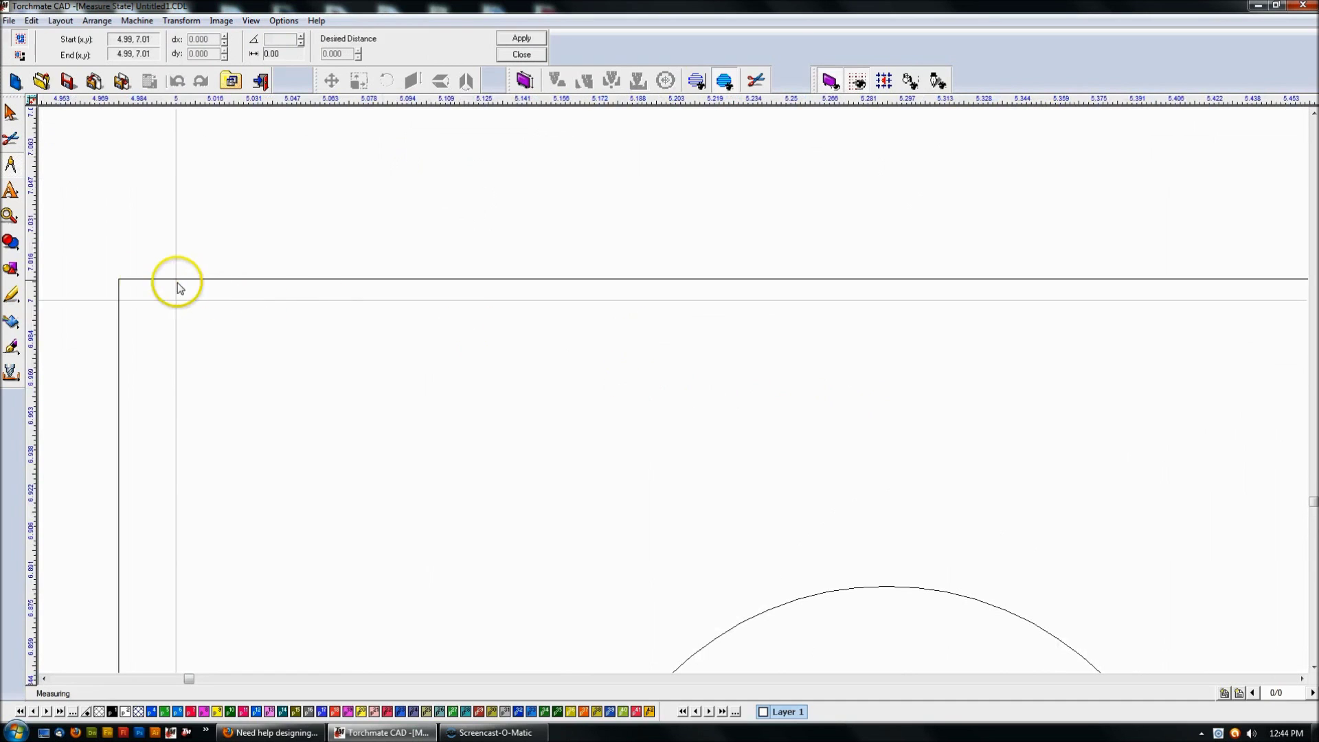
mouse_move(119, 281)
mouse_down()
mouse_move(871, 348)
mouse_move(649, 336)
mouse_up()
scroll(646, 343, down, 4)
scroll(872, 348, up, 4)
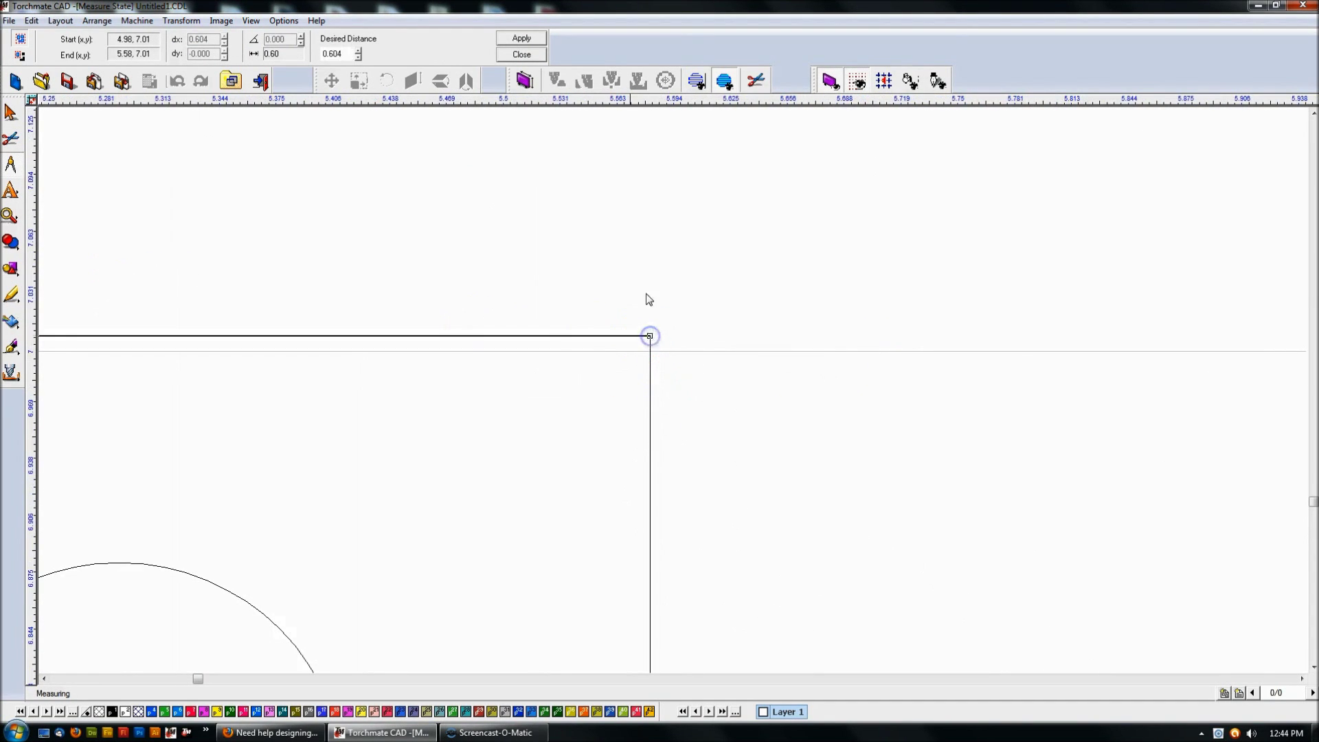
Step: Close the measuring tool and zoom in on the tops of both brackets
click(521, 54)
scroll(520, 462, down, 3)
scroll(674, 391, down, 5)
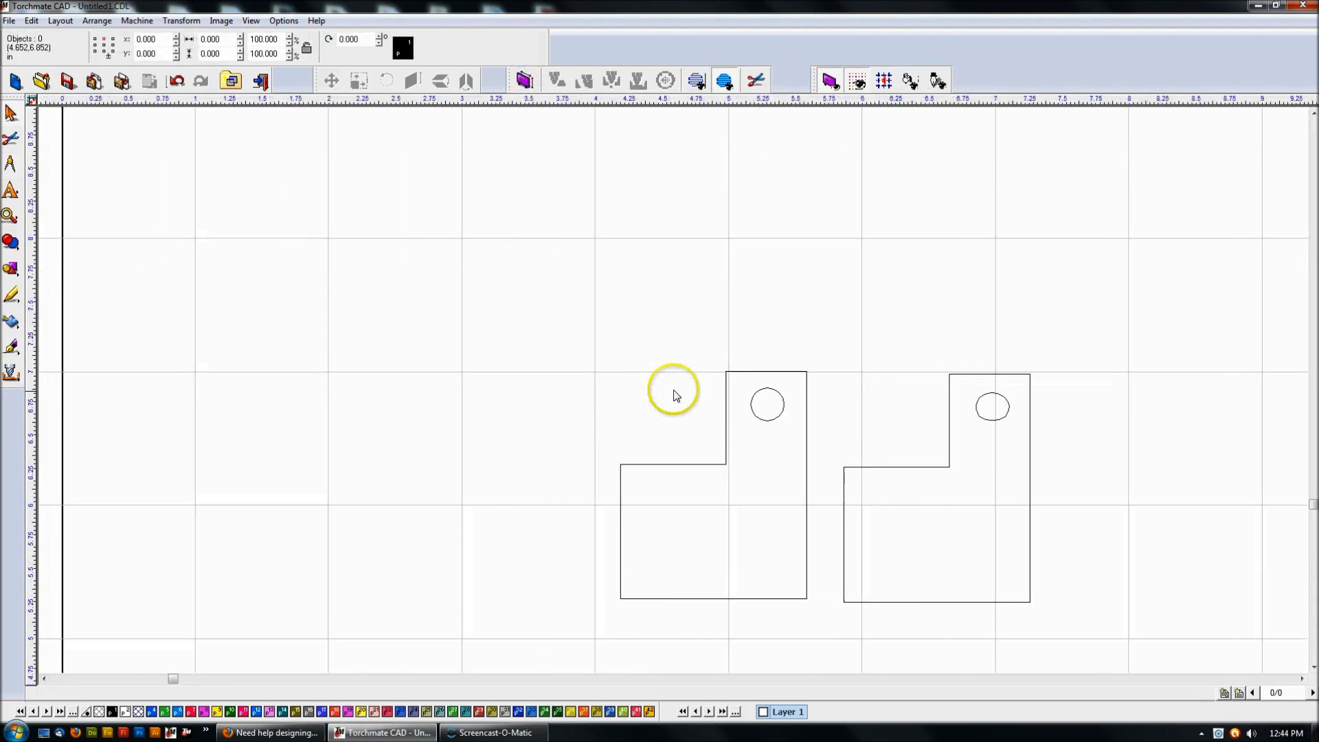
scroll(675, 403, up, 4)
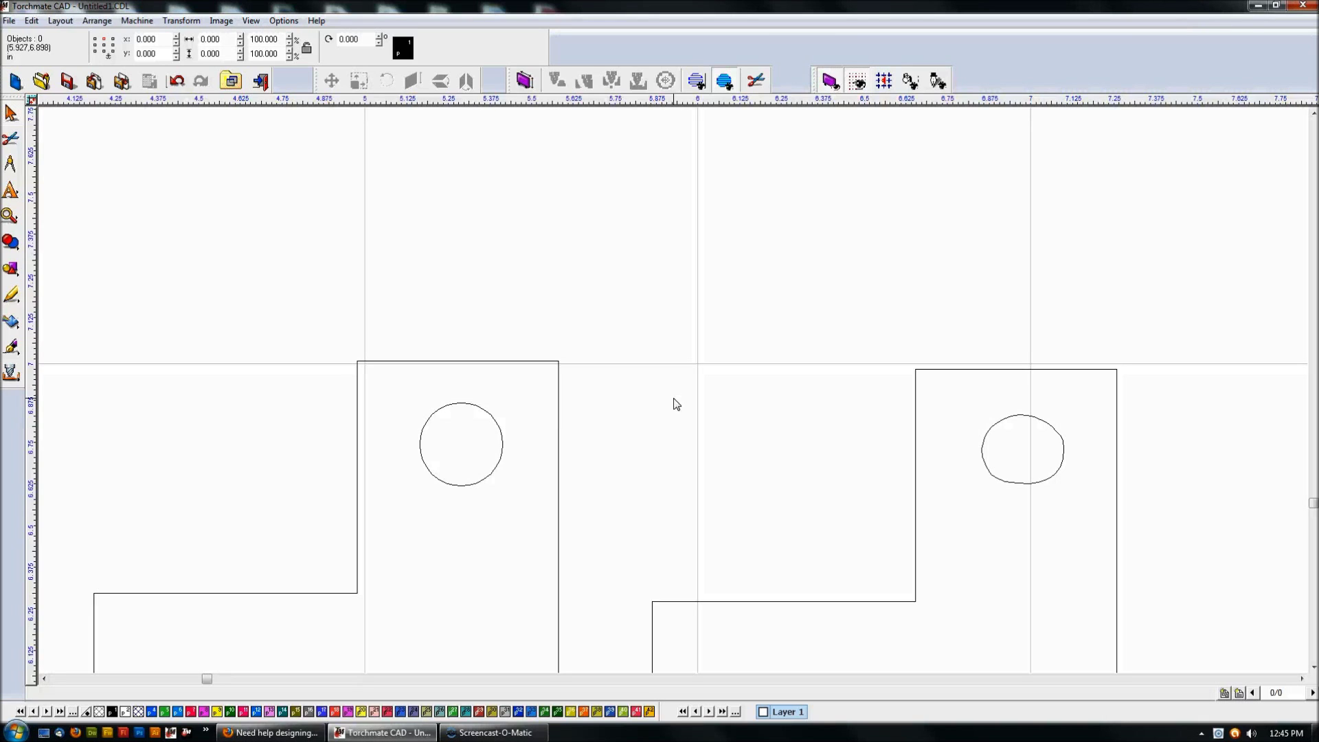
click(11, 138)
Step: Use the centre reference point and shift the hole's X left to 5.404, Y 6.759
click(542, 409)
click(502, 447)
click(558, 436)
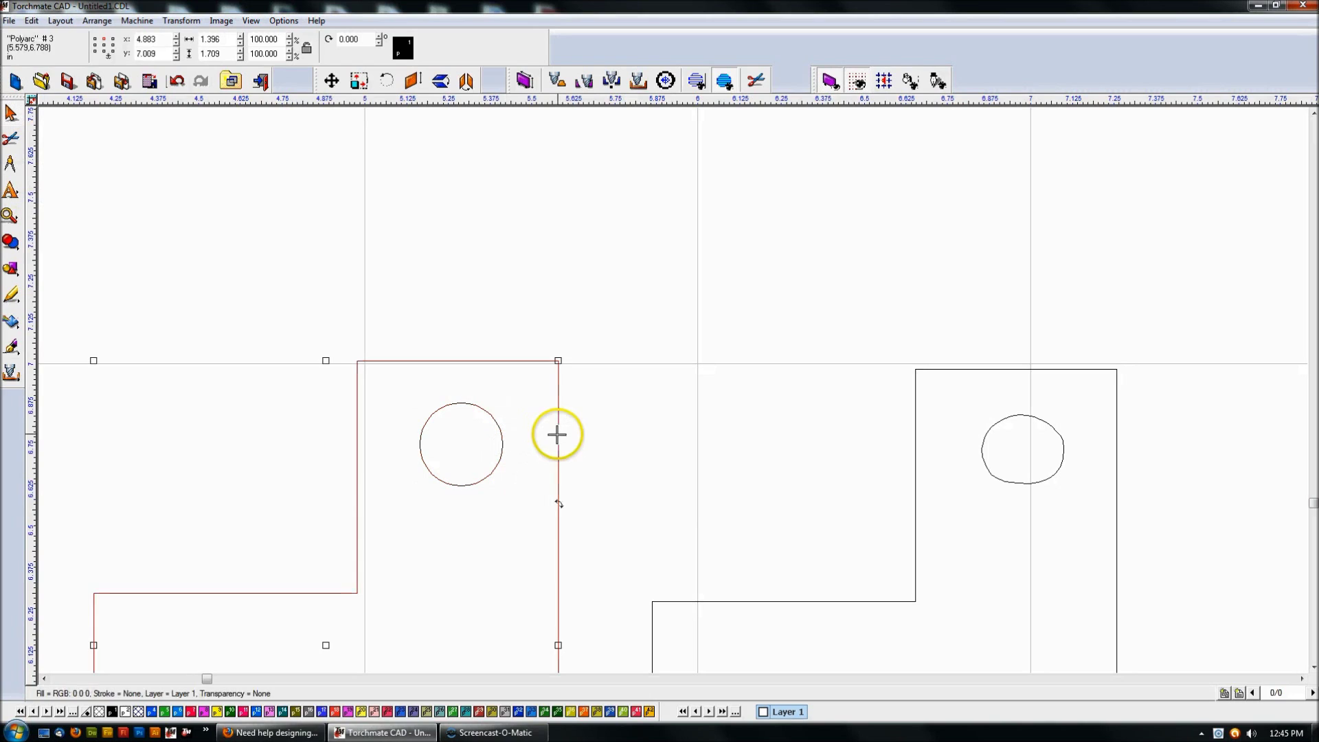
click(104, 46)
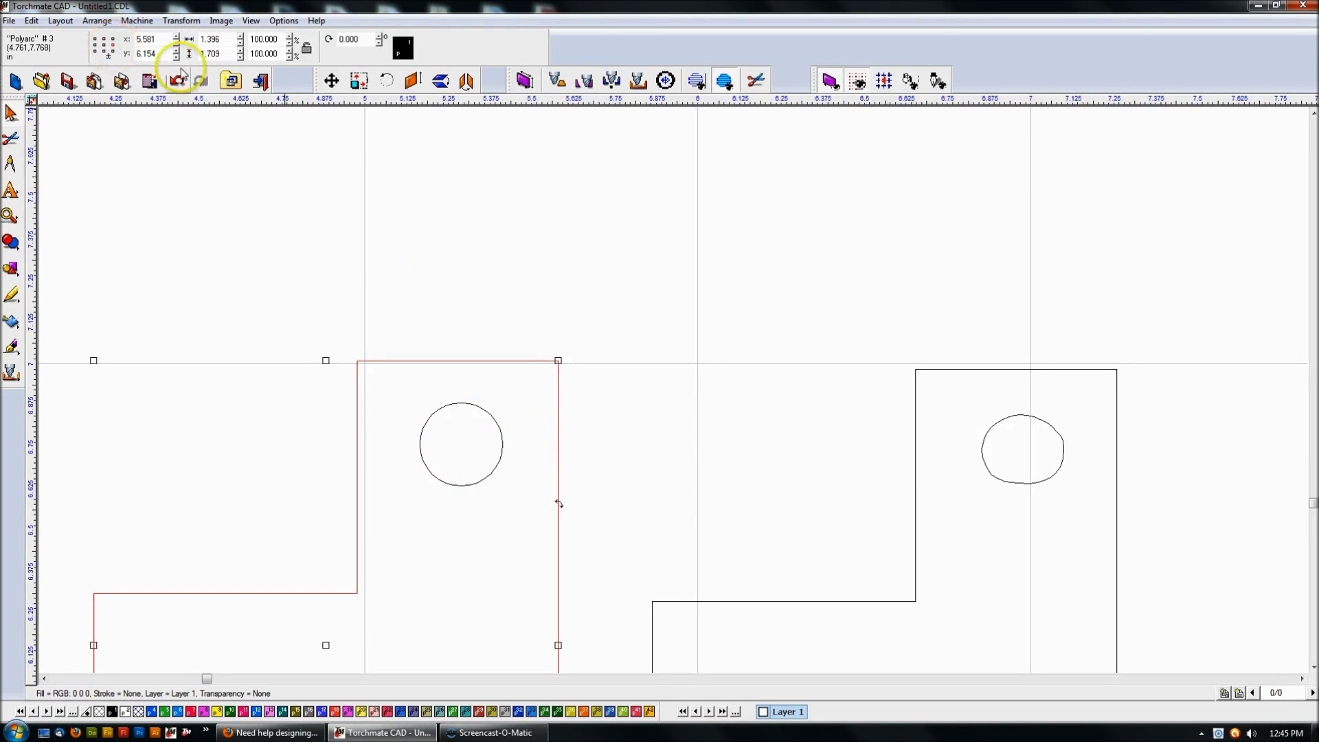
double_click(162, 39)
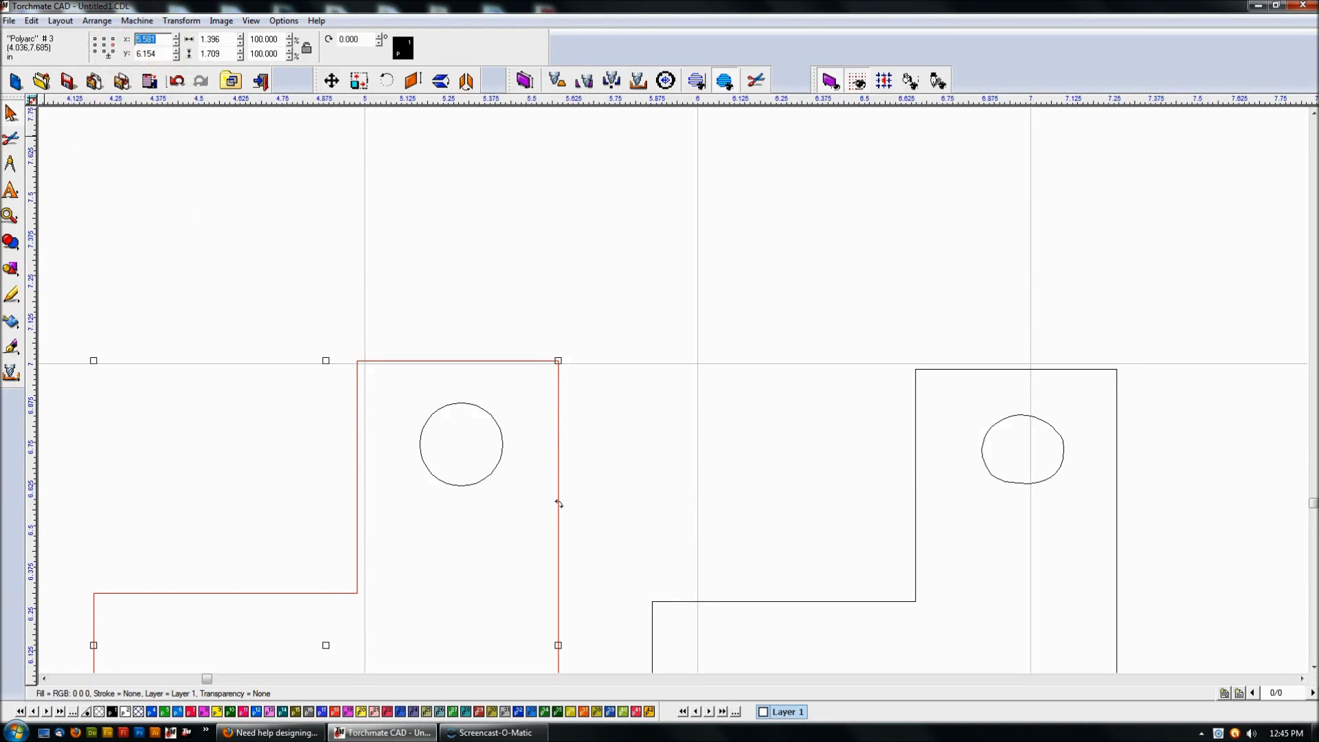
click(160, 39)
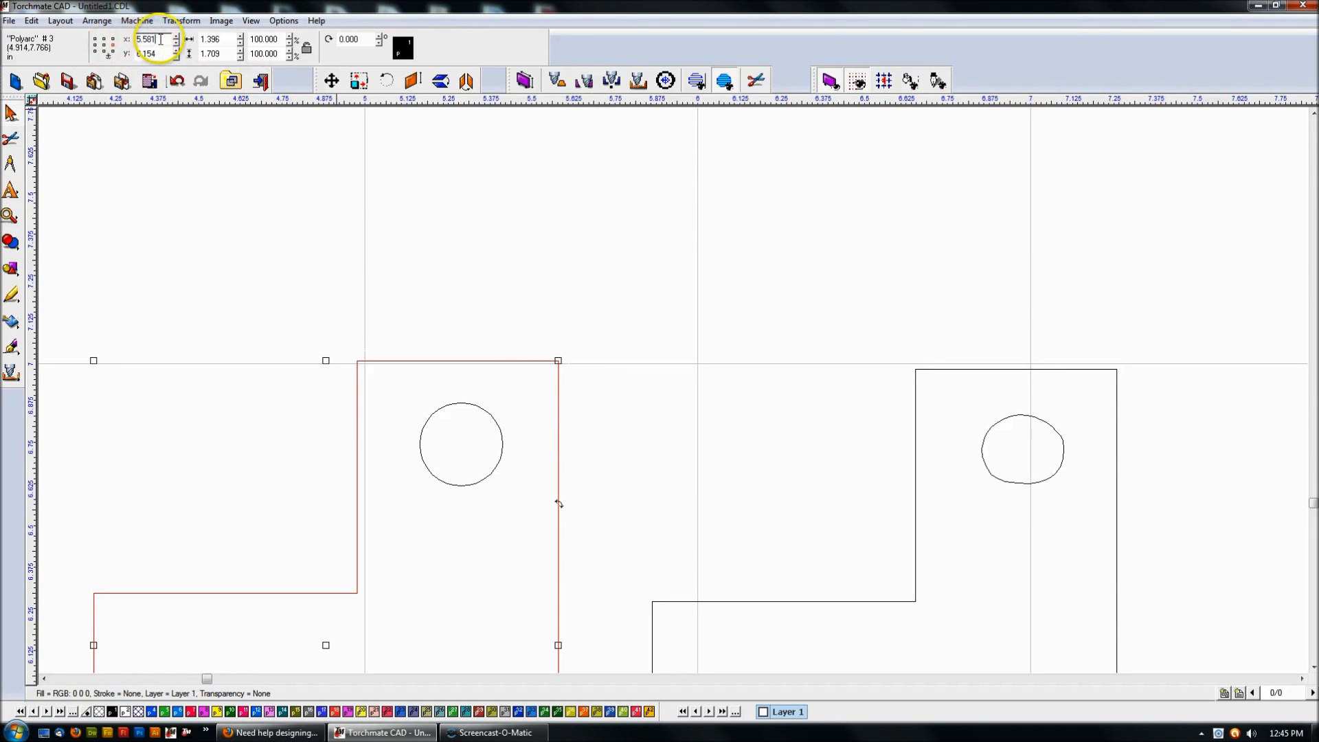
double_click(160, 40)
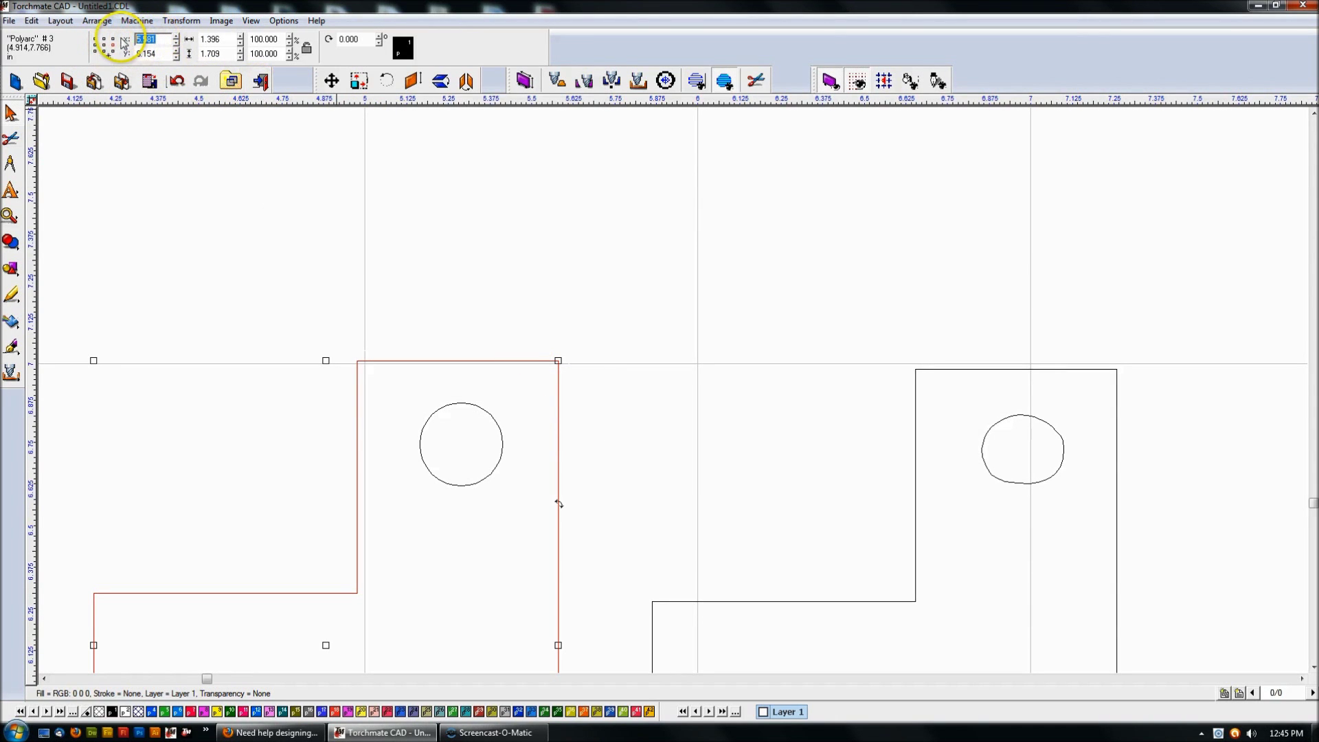
click(503, 438)
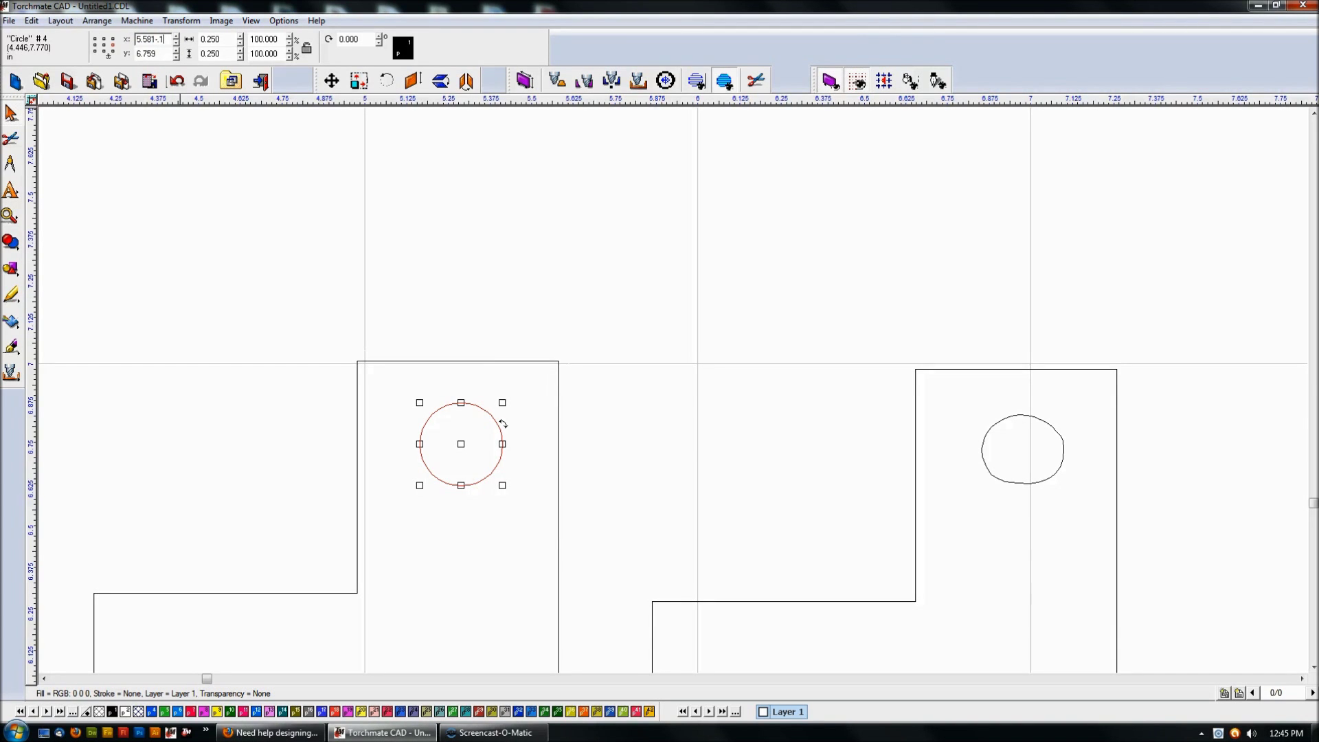
key(Return)
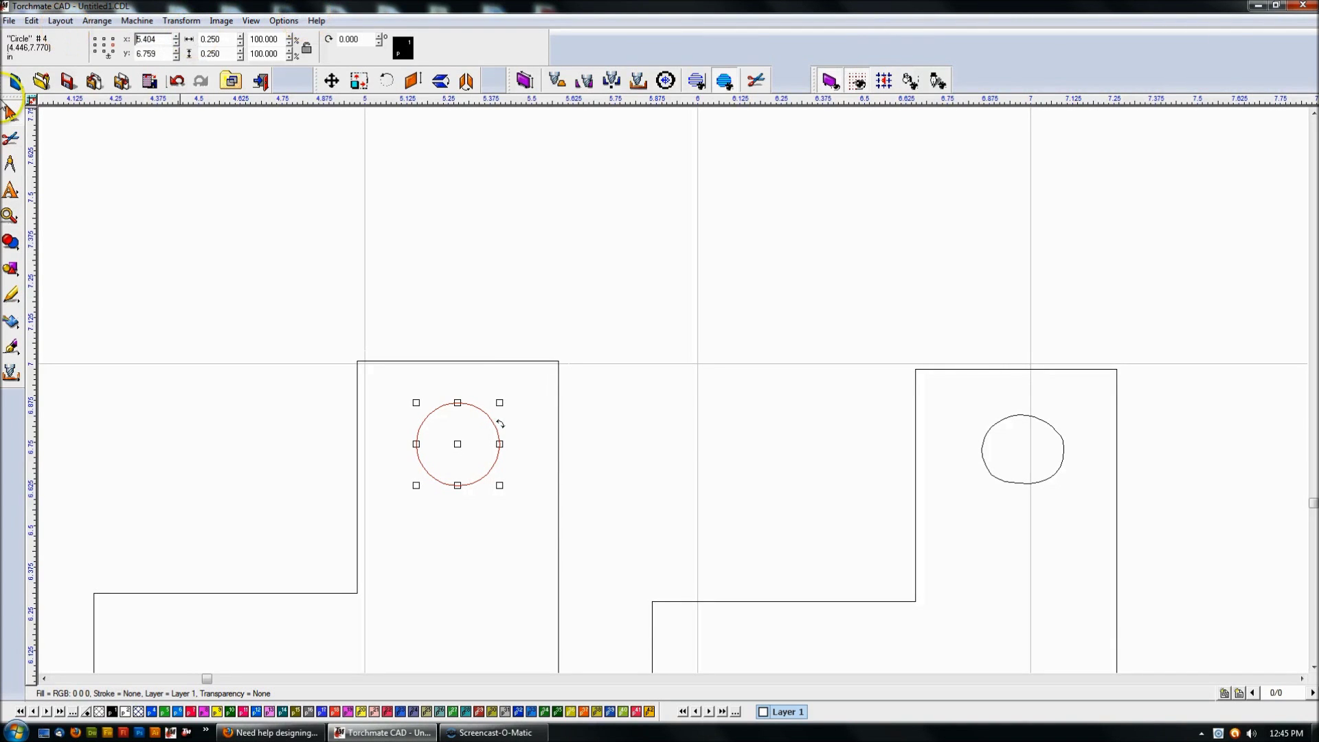
key(Escape)
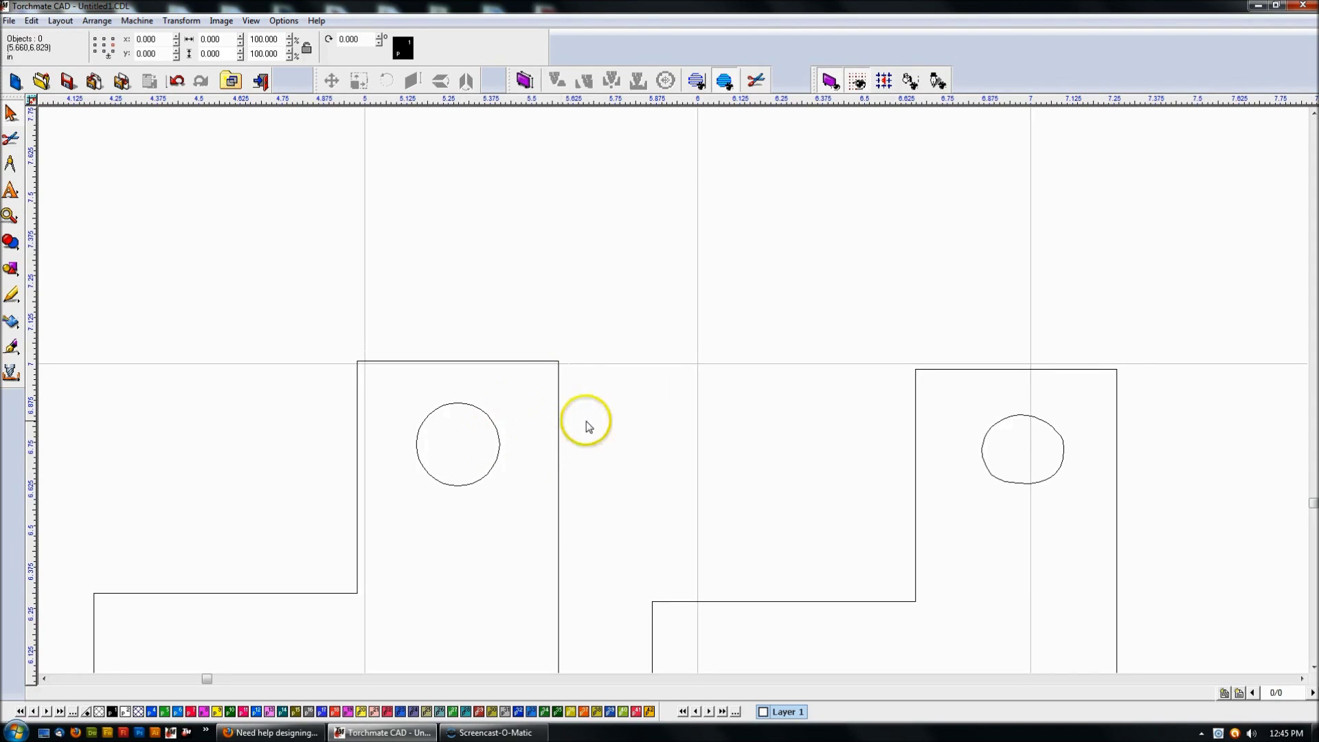
click(620, 381)
Step: Select the right bracket with its hole, dismiss the Ctrl+L warning, and toggle filled preview
scroll(687, 391, down, 6)
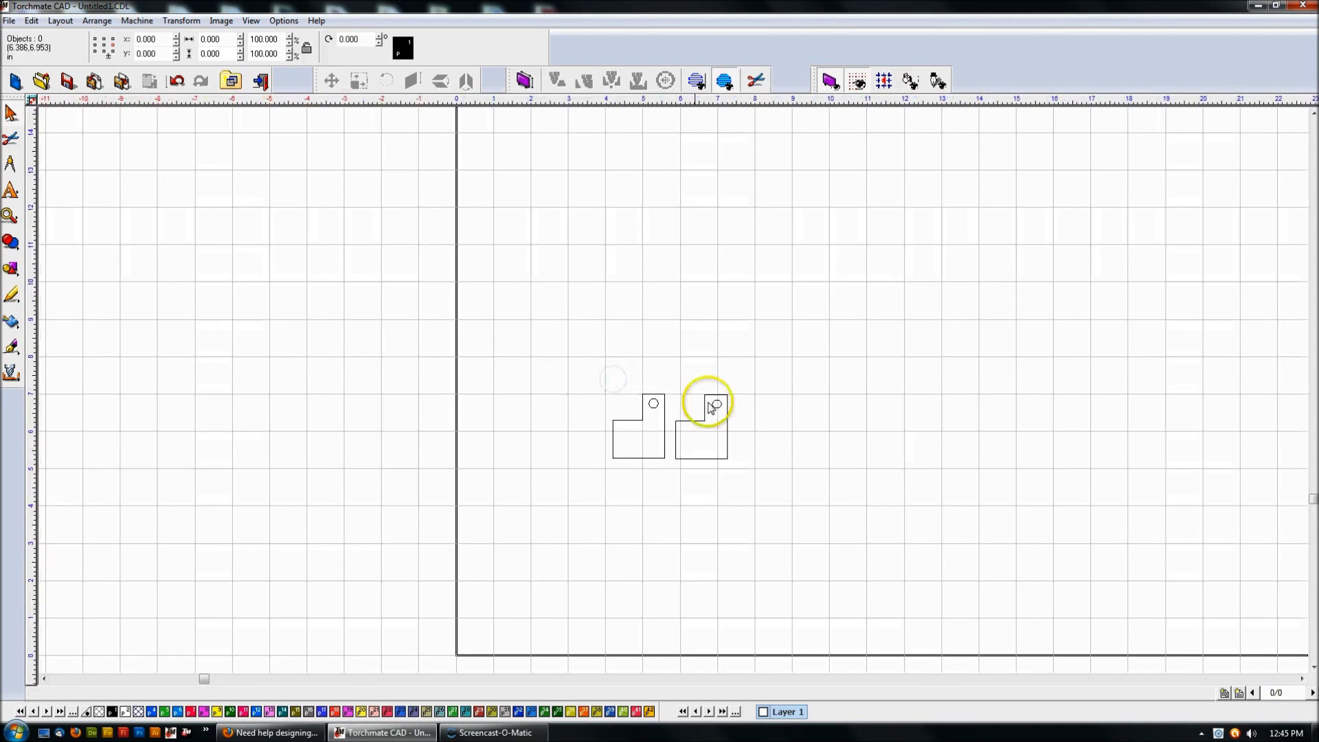
scroll(666, 383, up, 3)
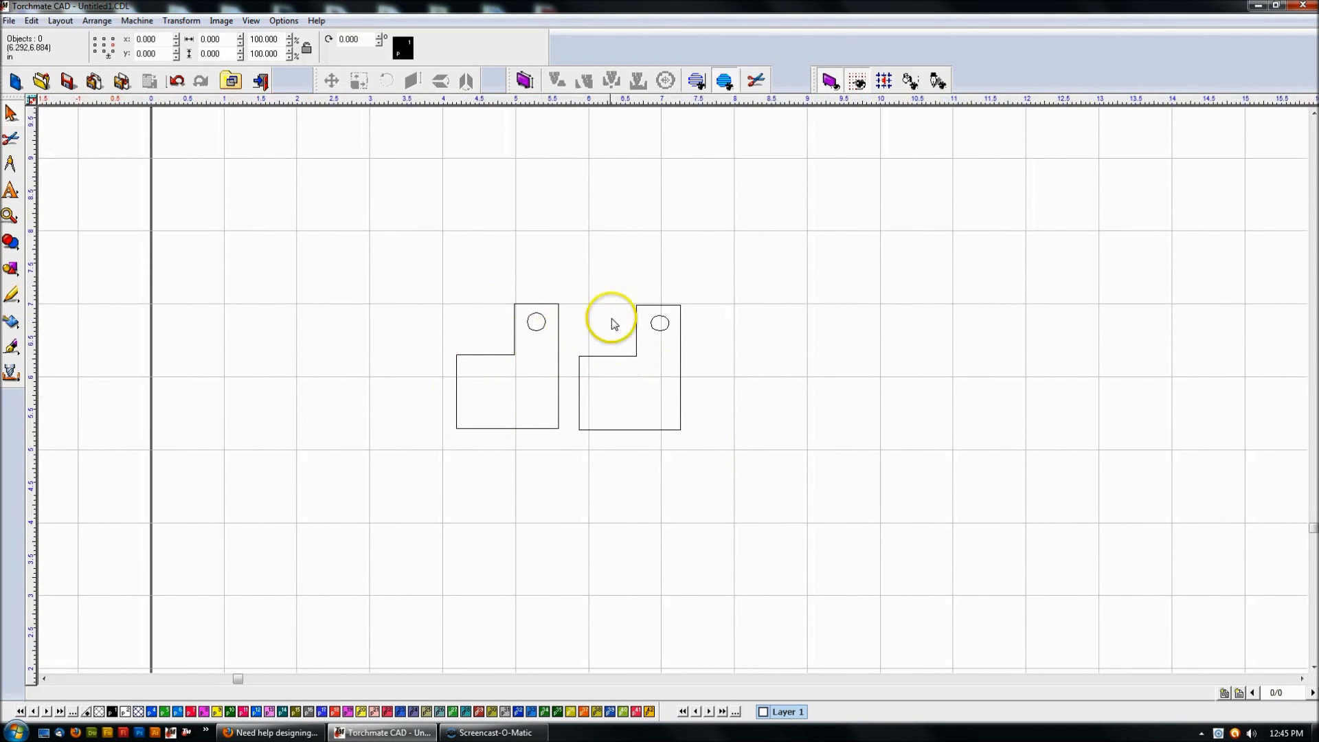
drag(574, 271, 720, 463)
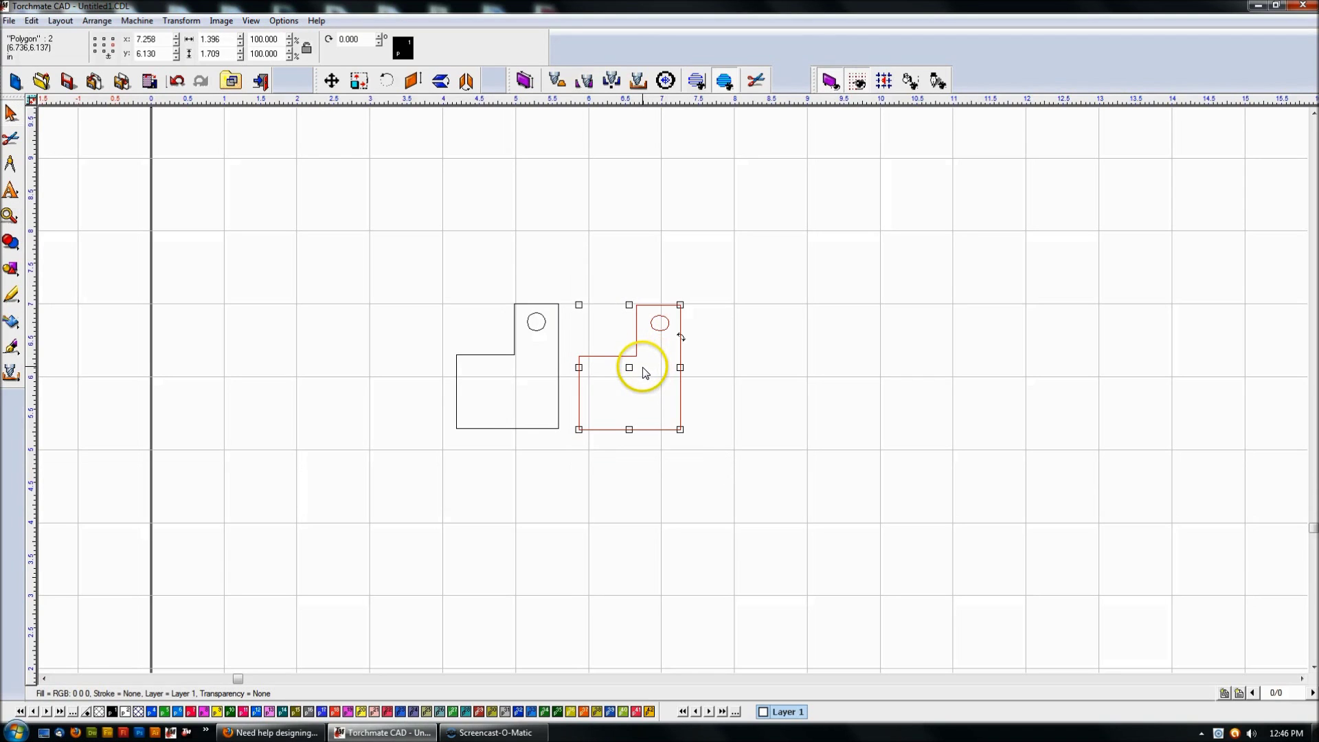
key(ctrl+l)
click(697, 395)
click(720, 388)
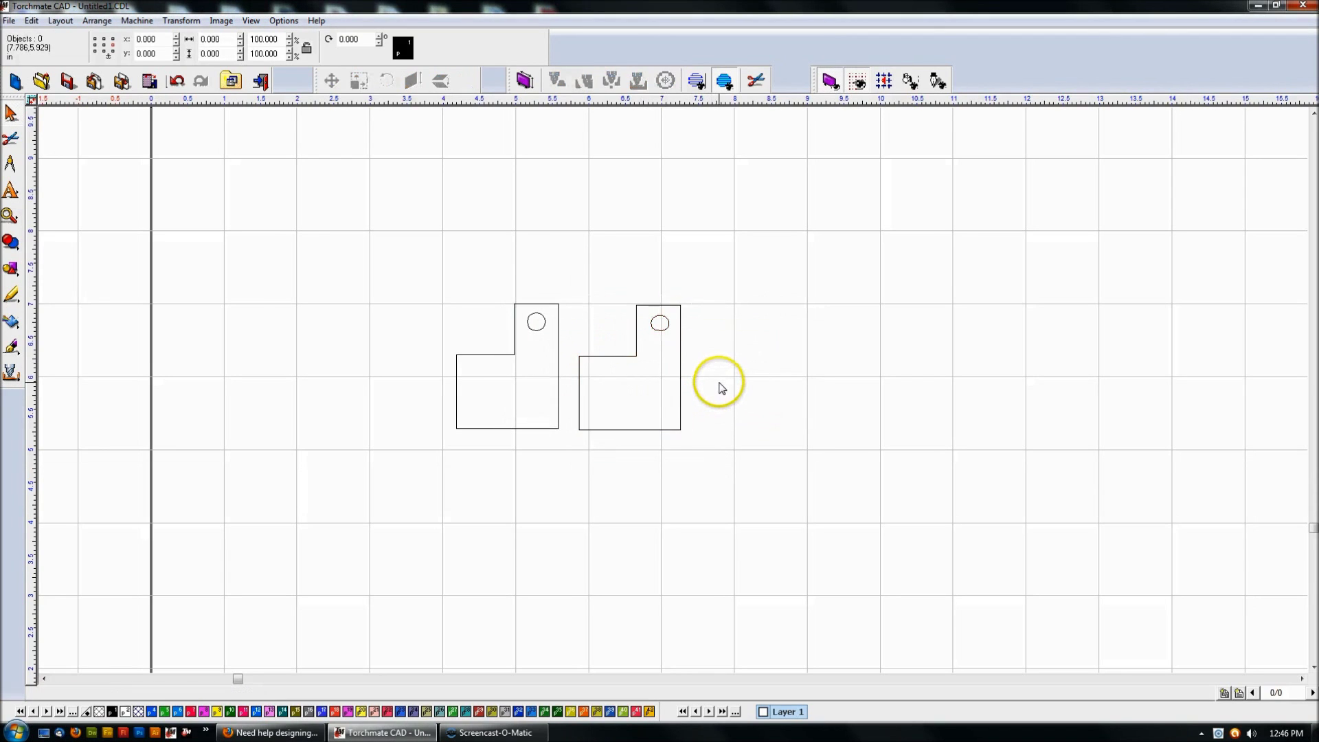
key(shift+F9)
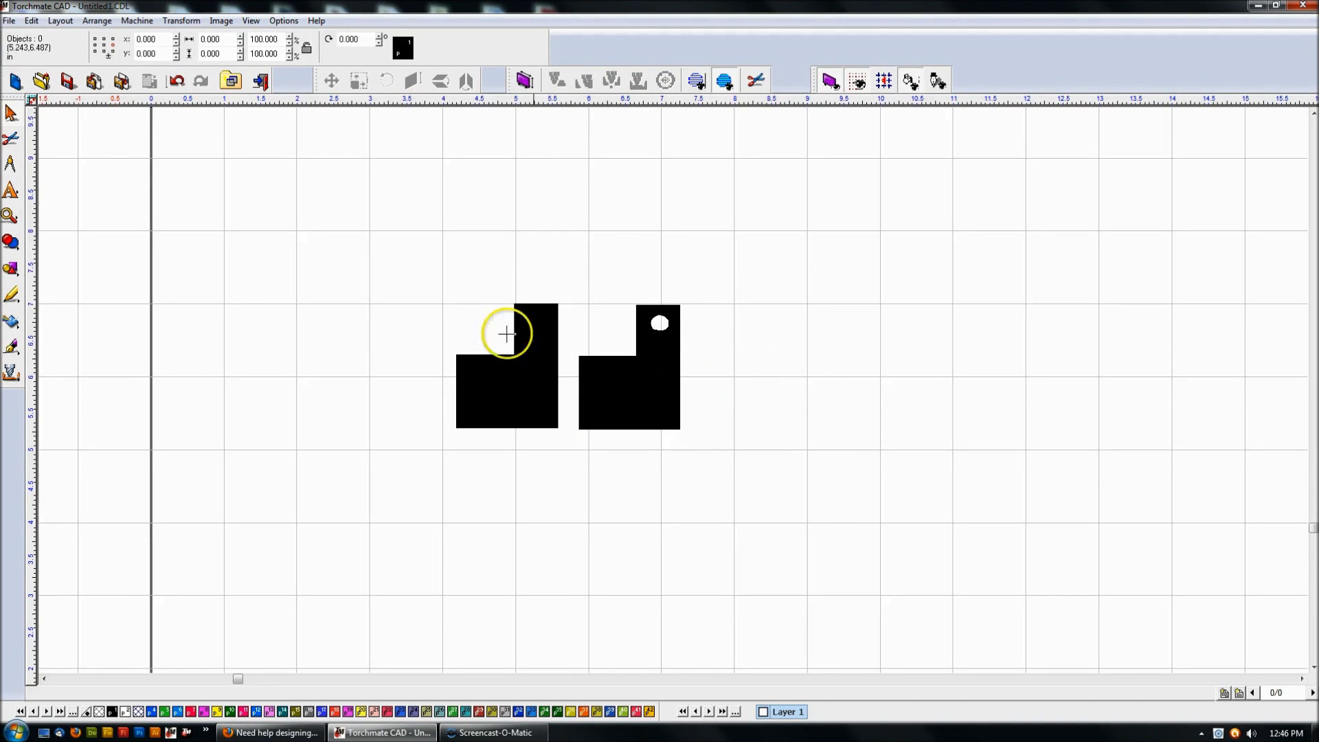
key(shift+F9)
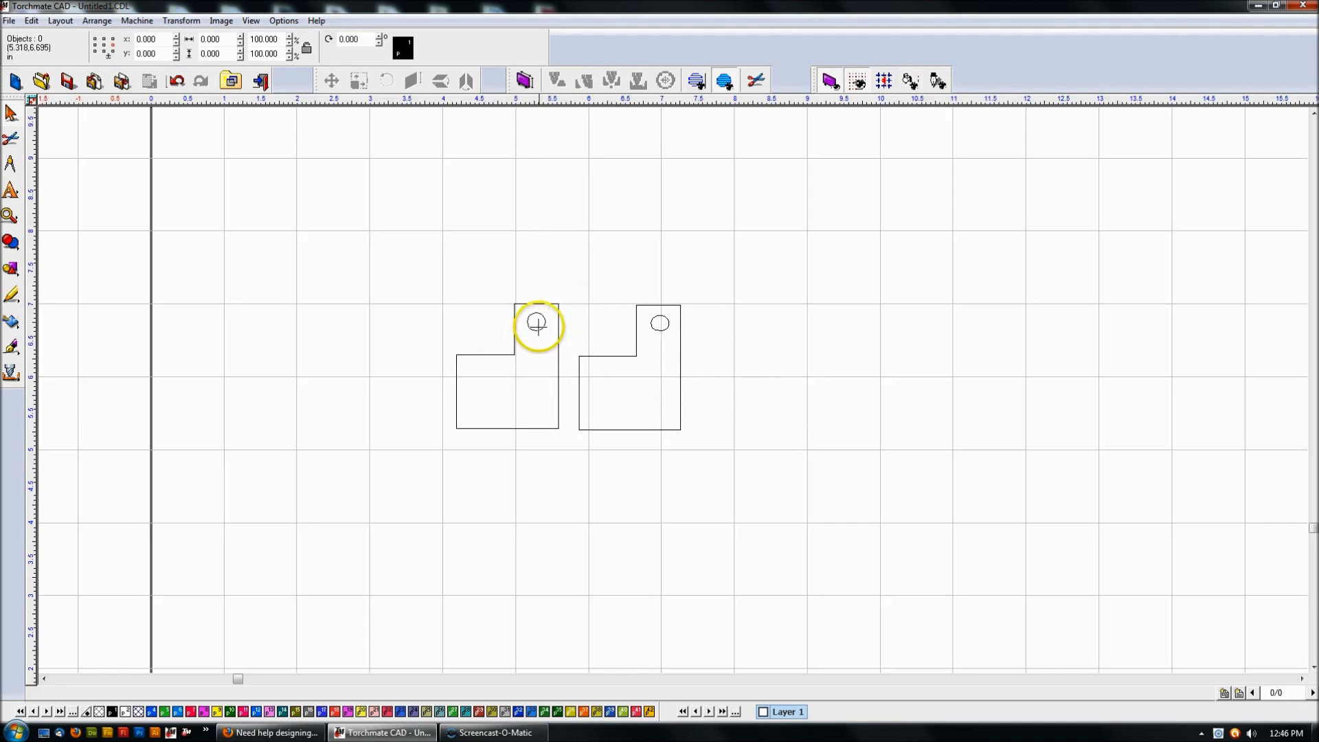
Step: Move the left circle away, compare in filled preview, then undo the move
click(539, 323)
drag(537, 327, 415, 249)
click(481, 261)
key(shift+F9)
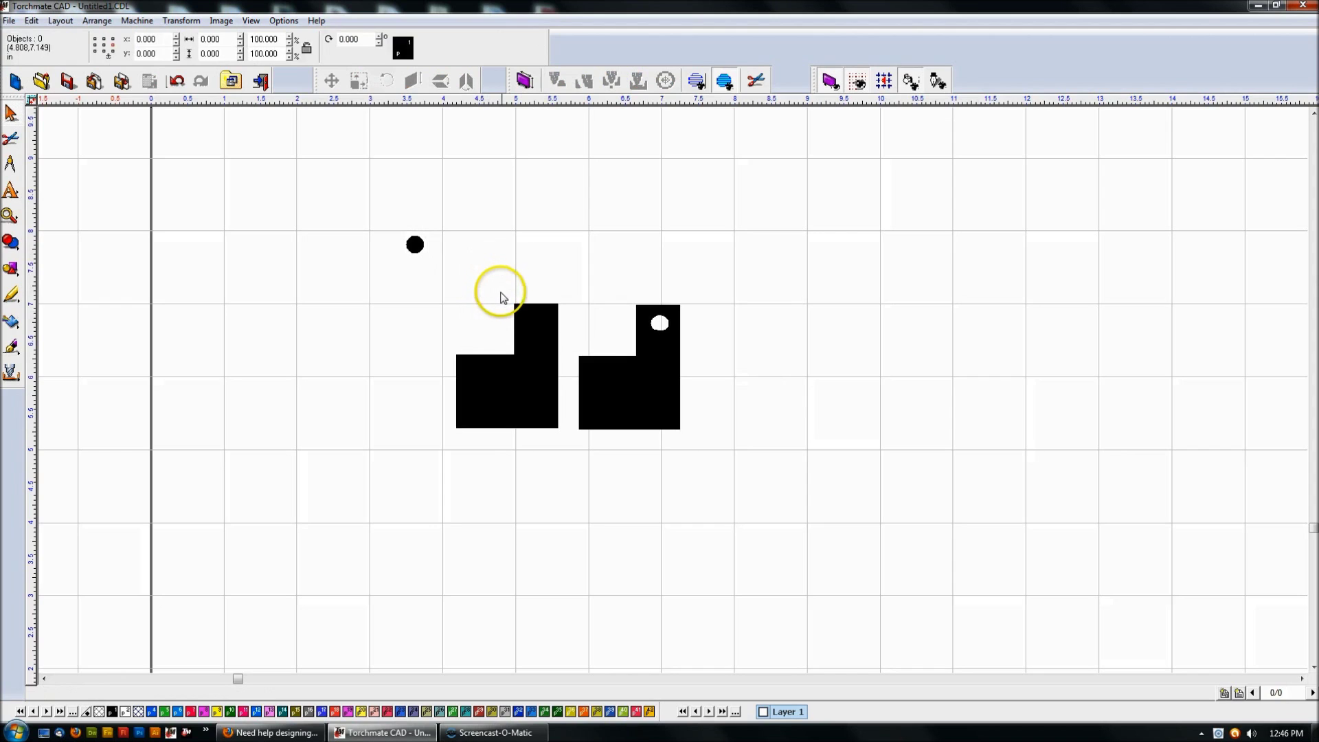
key(shift+F9)
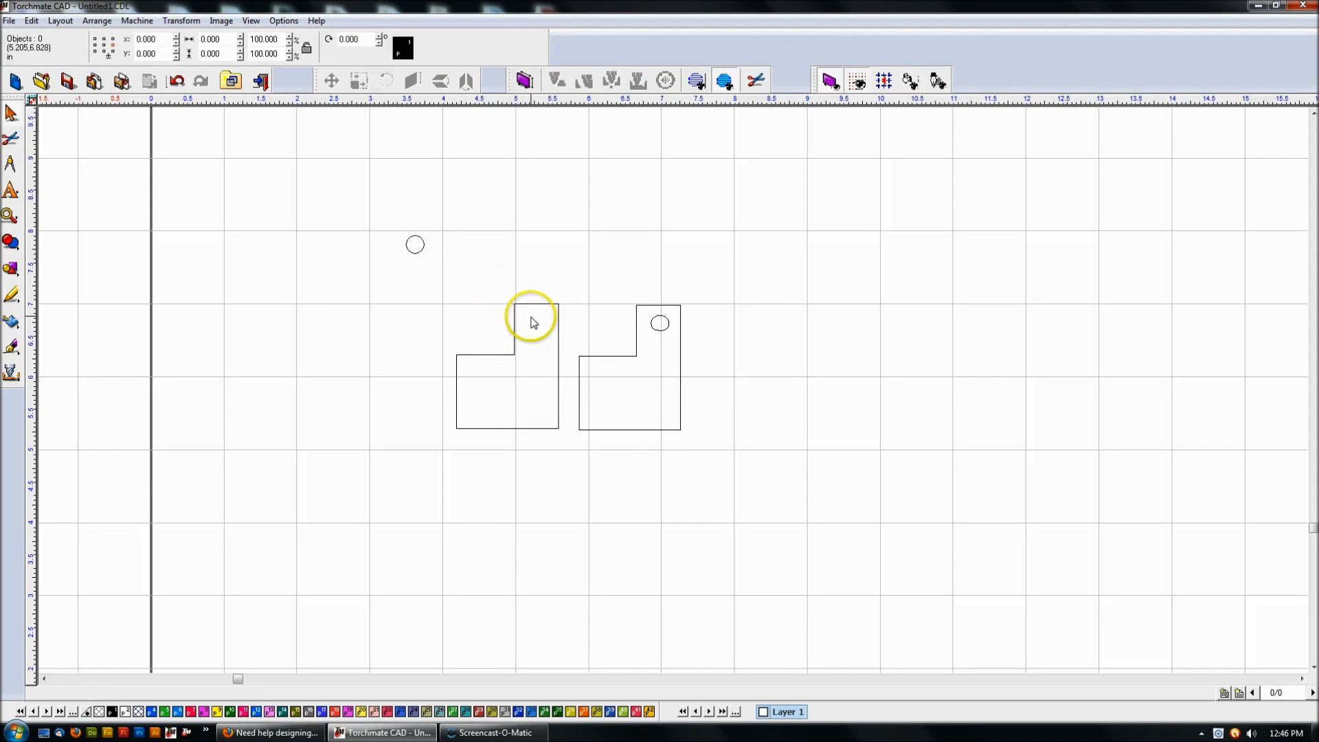
key(ctrl+z)
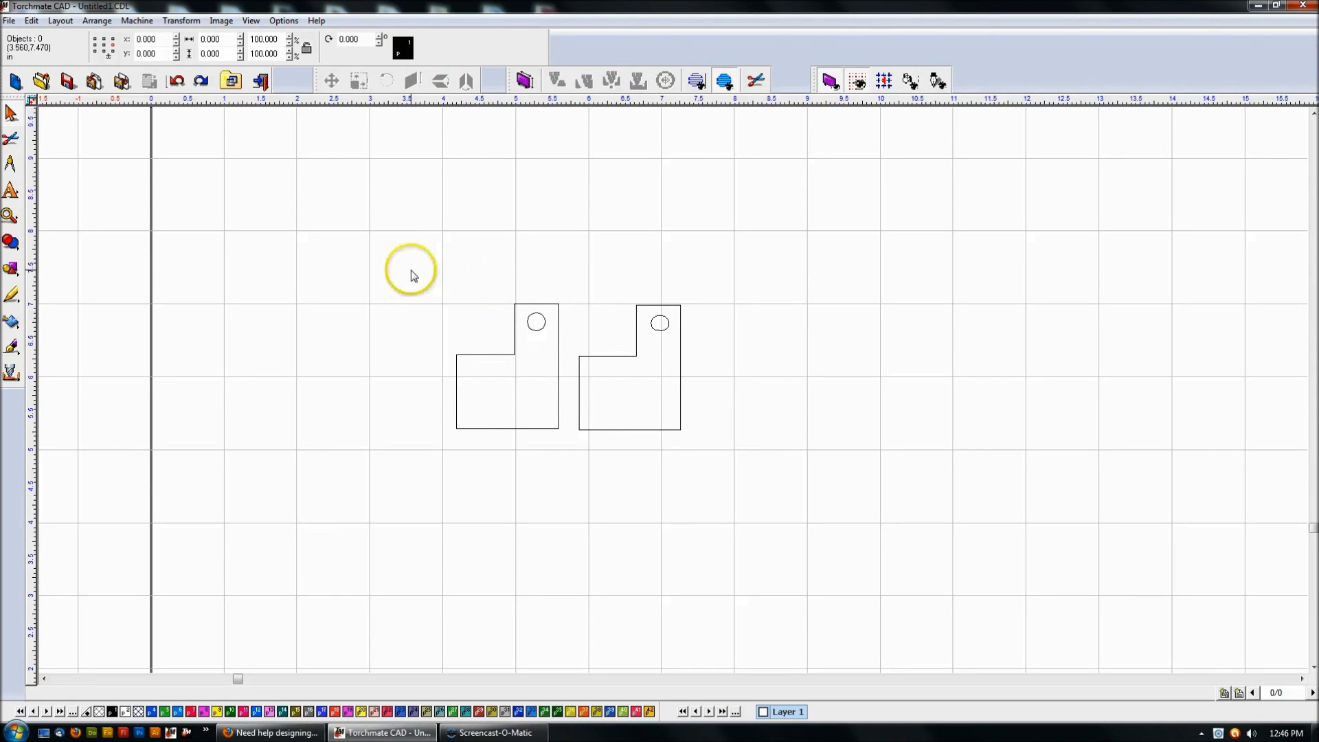
click(32, 21)
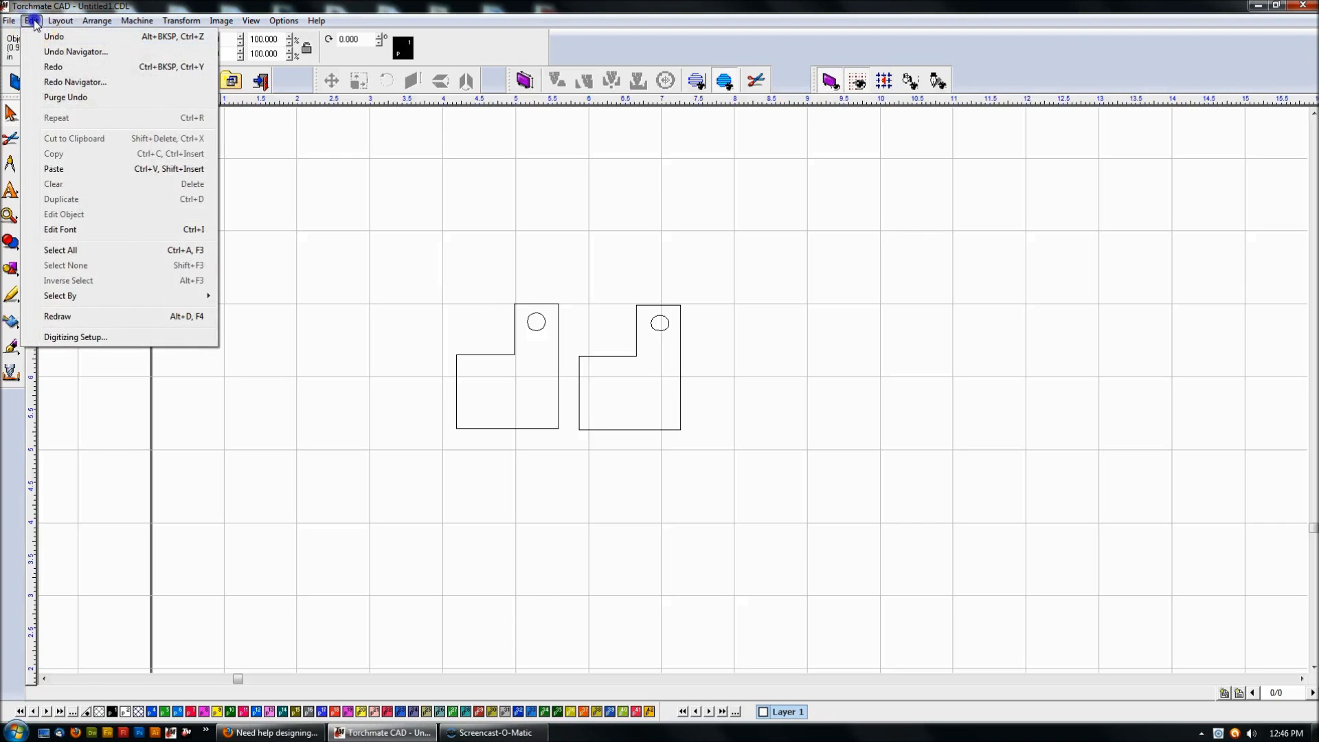
Step: XOR-weld the left bracket and its circle so the circle becomes a cut-out hole
click(35, 23)
drag(377, 245, 576, 473)
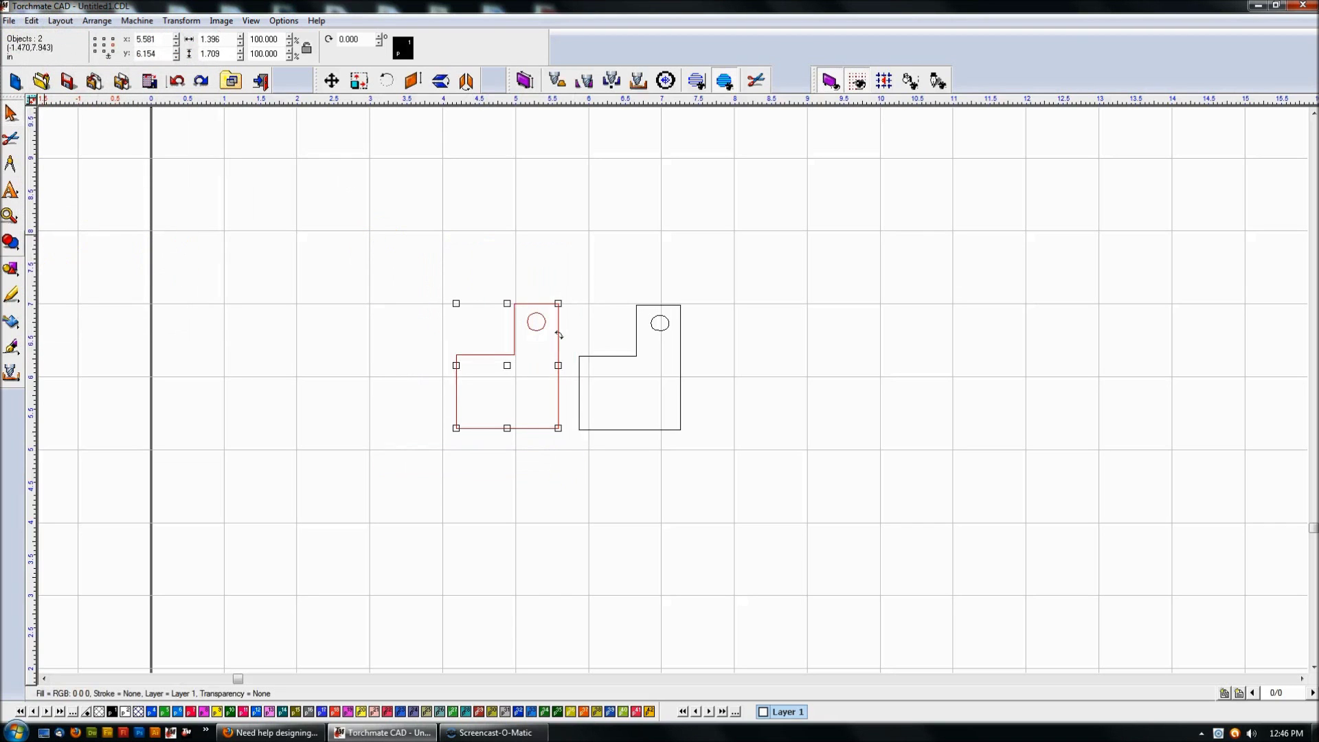
click(17, 274)
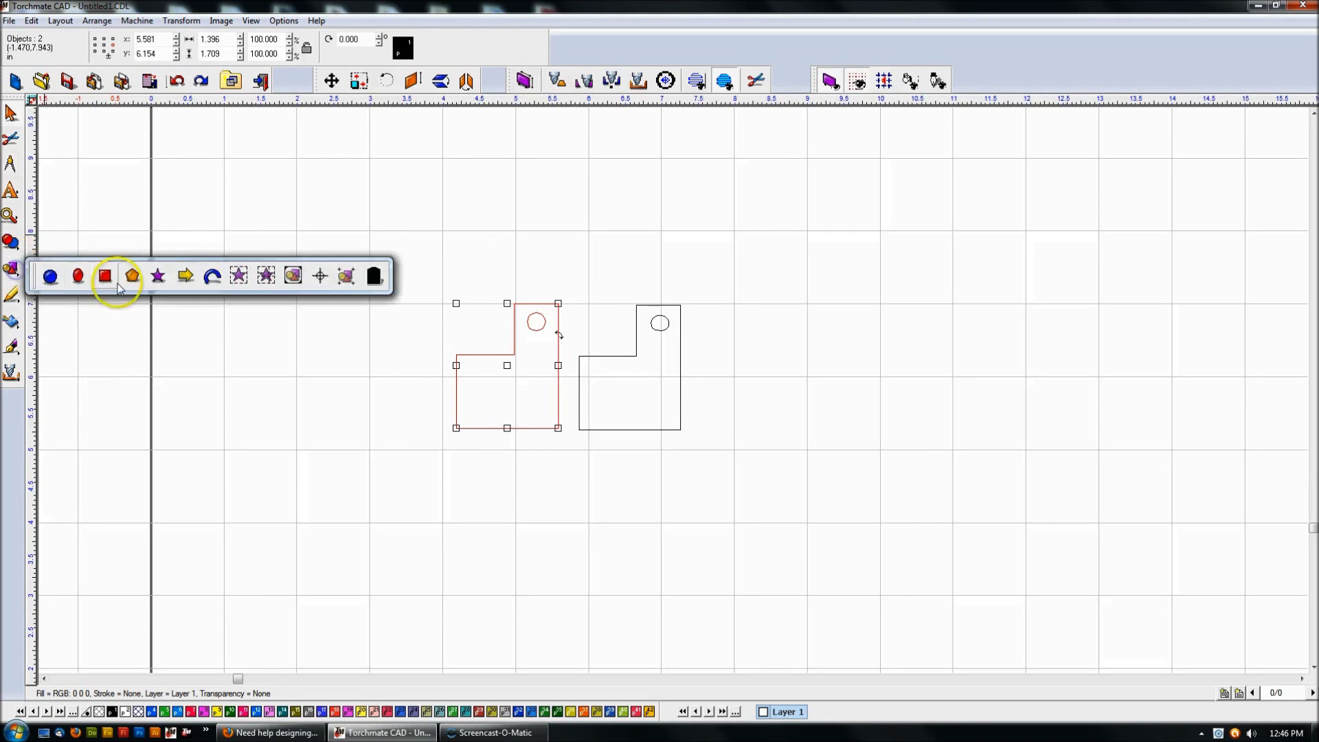
click(10, 242)
click(104, 250)
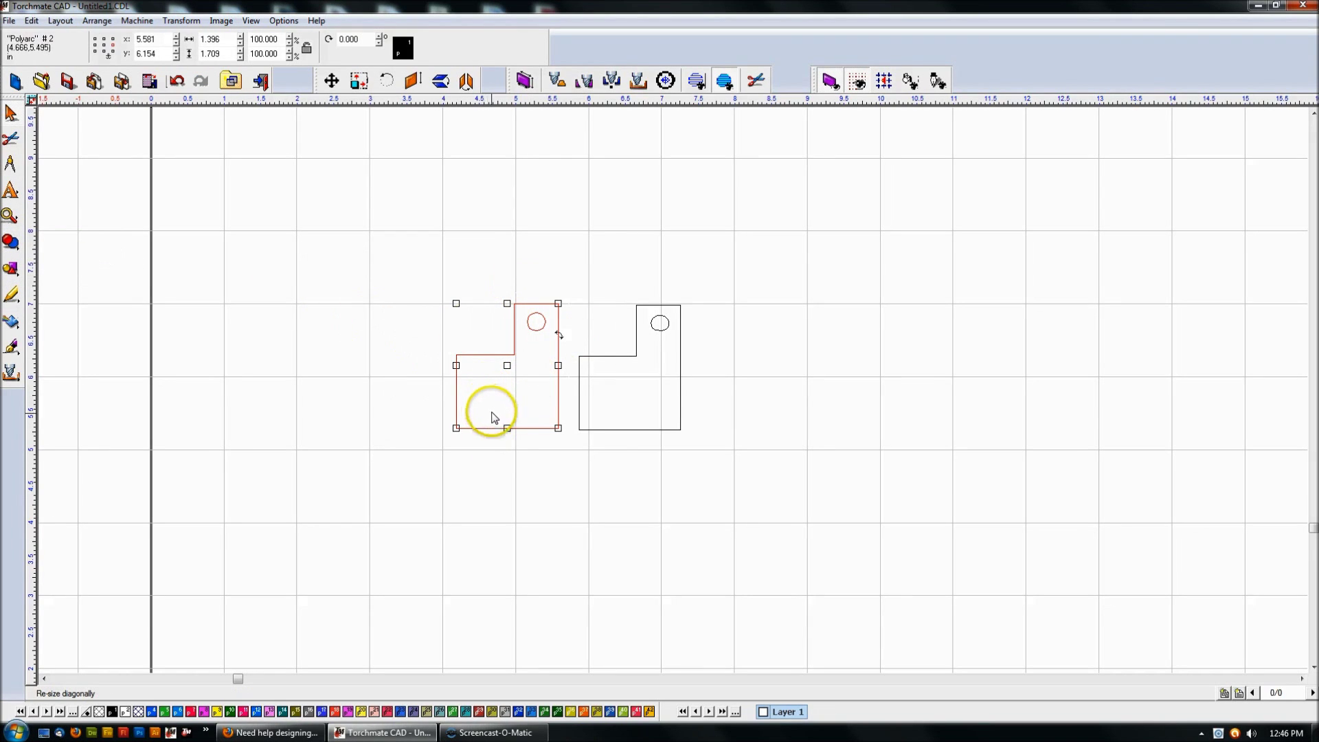
click(550, 467)
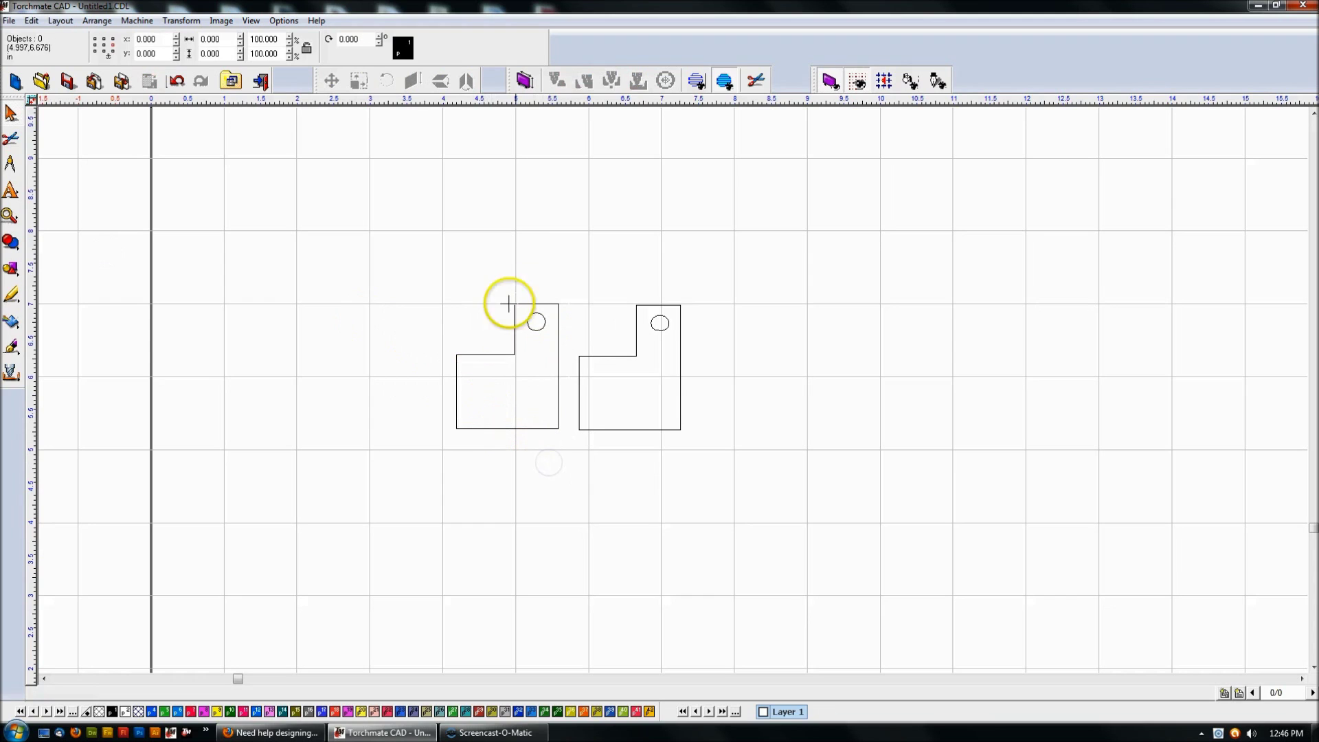
Step: Check the result with View > Show Fill, then return to outline view
click(180, 20)
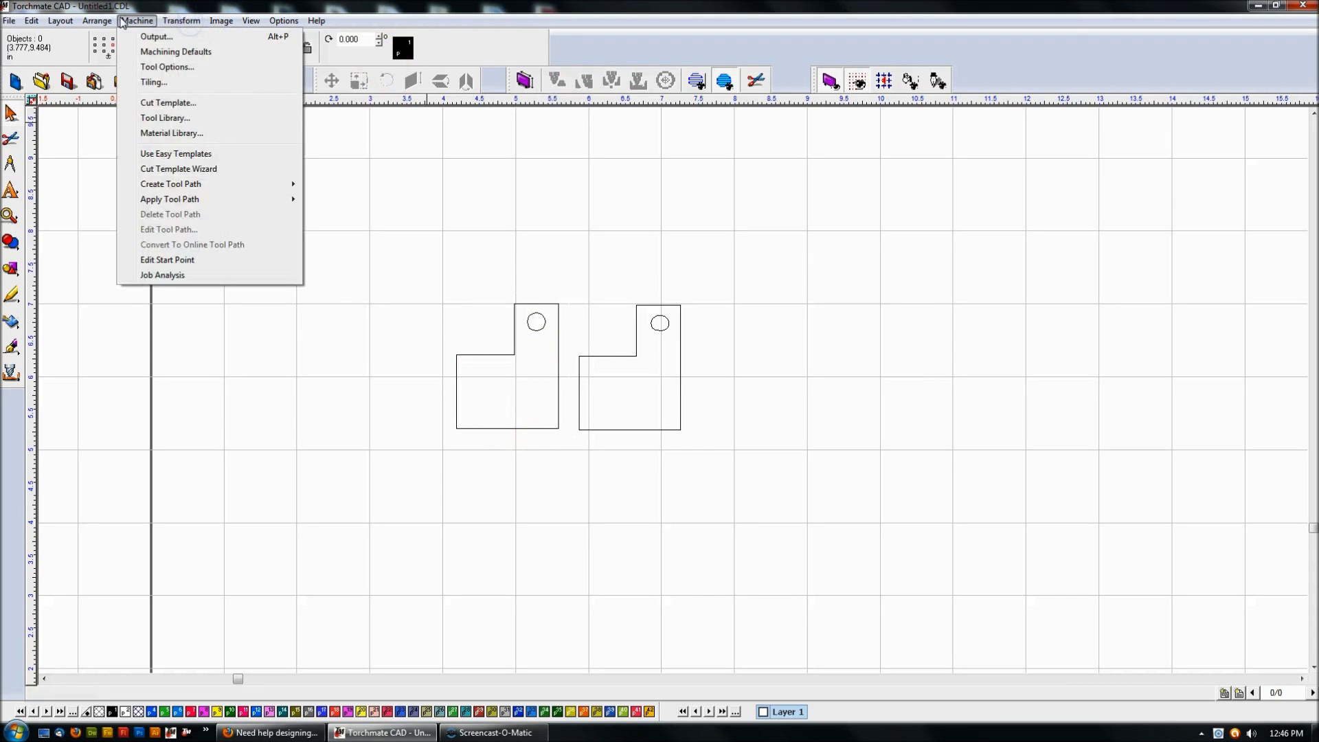
mouse_move(251, 20)
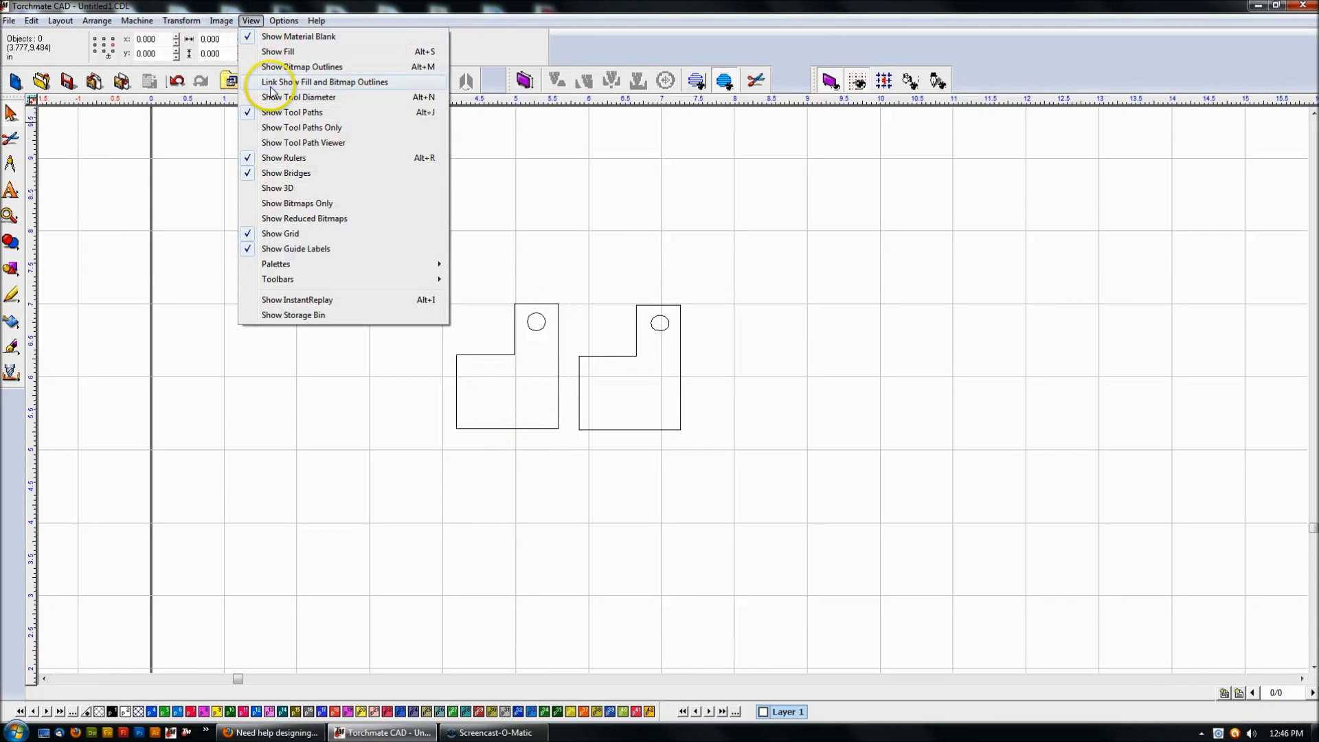
click(292, 52)
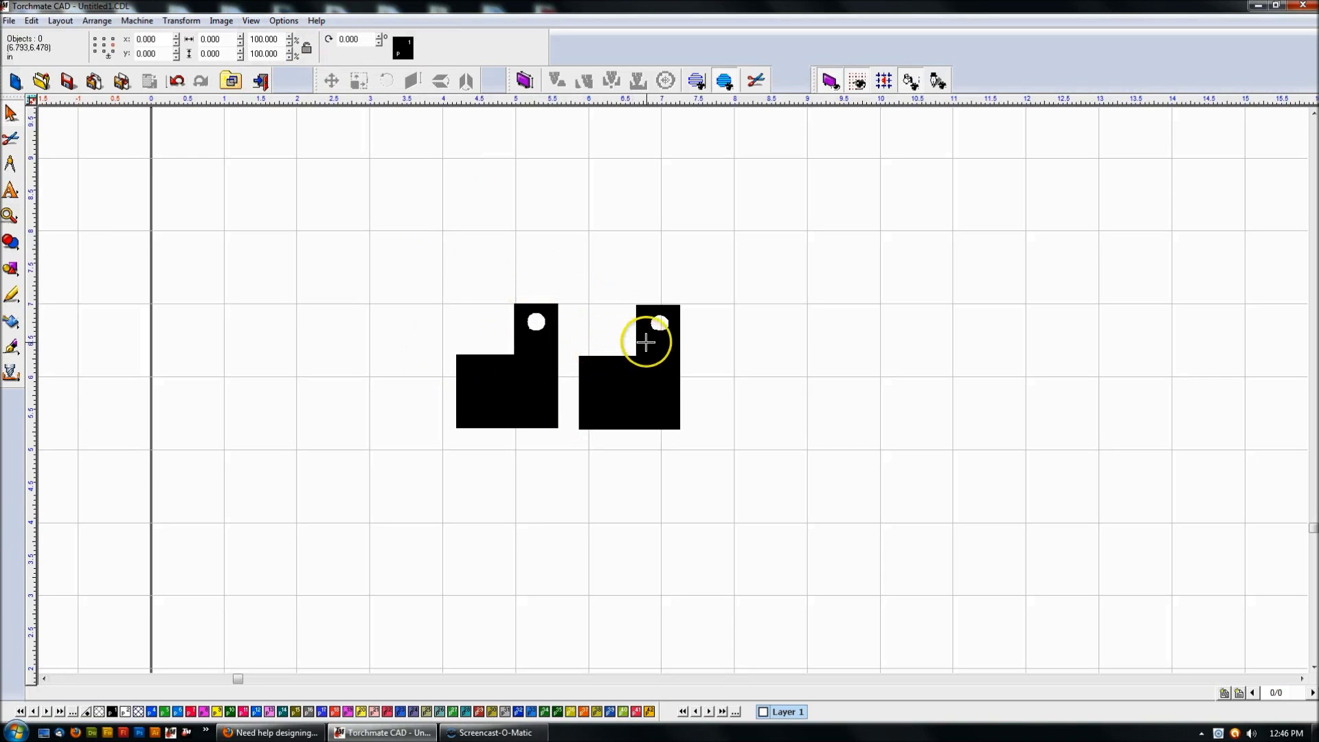
key(F5)
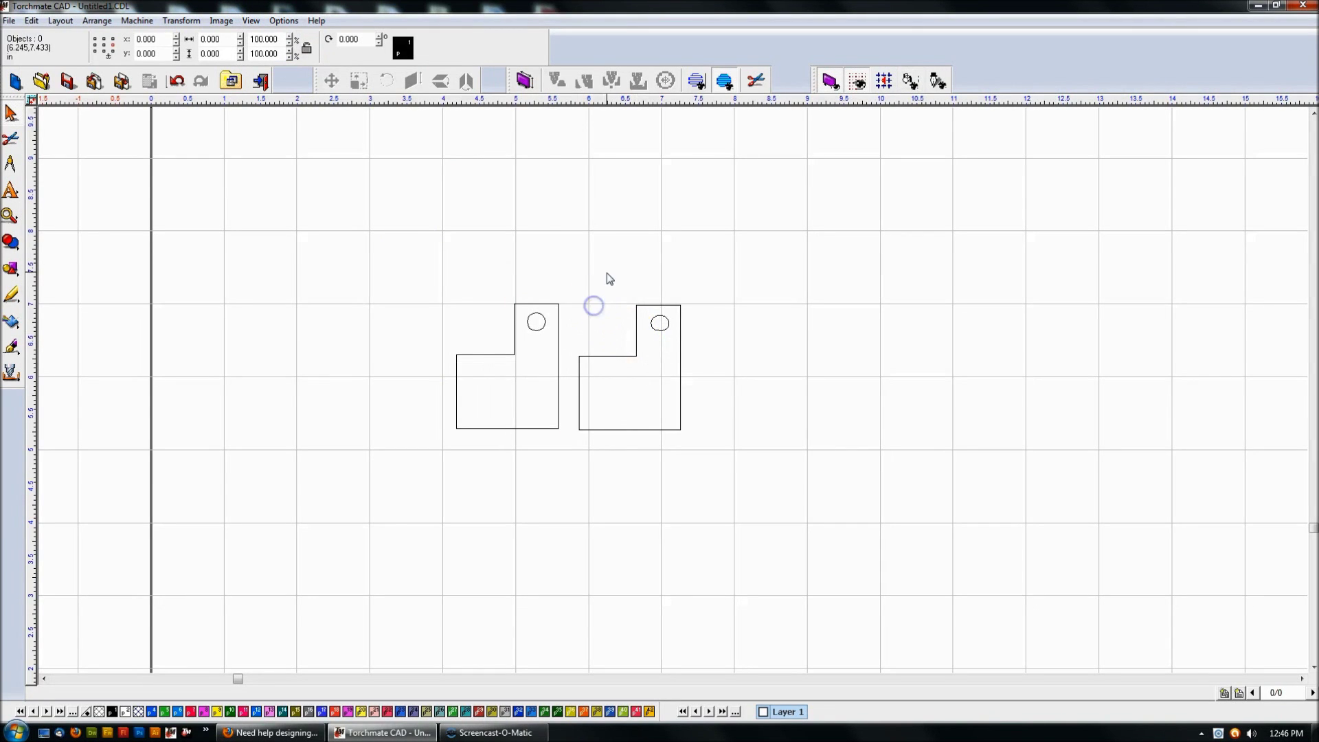
Step: Draw a wide rectangle left of the brackets and a tall rectangle overlapping it
click(598, 330)
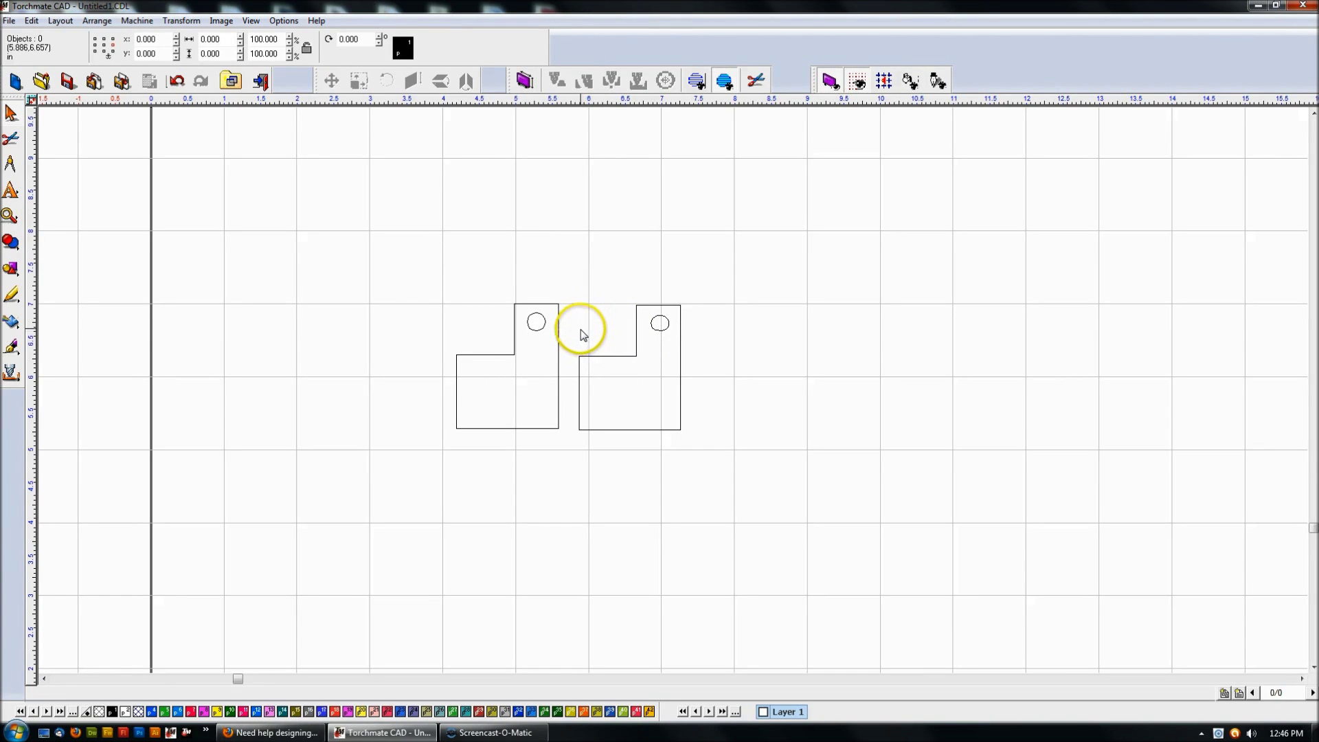
click(300, 247)
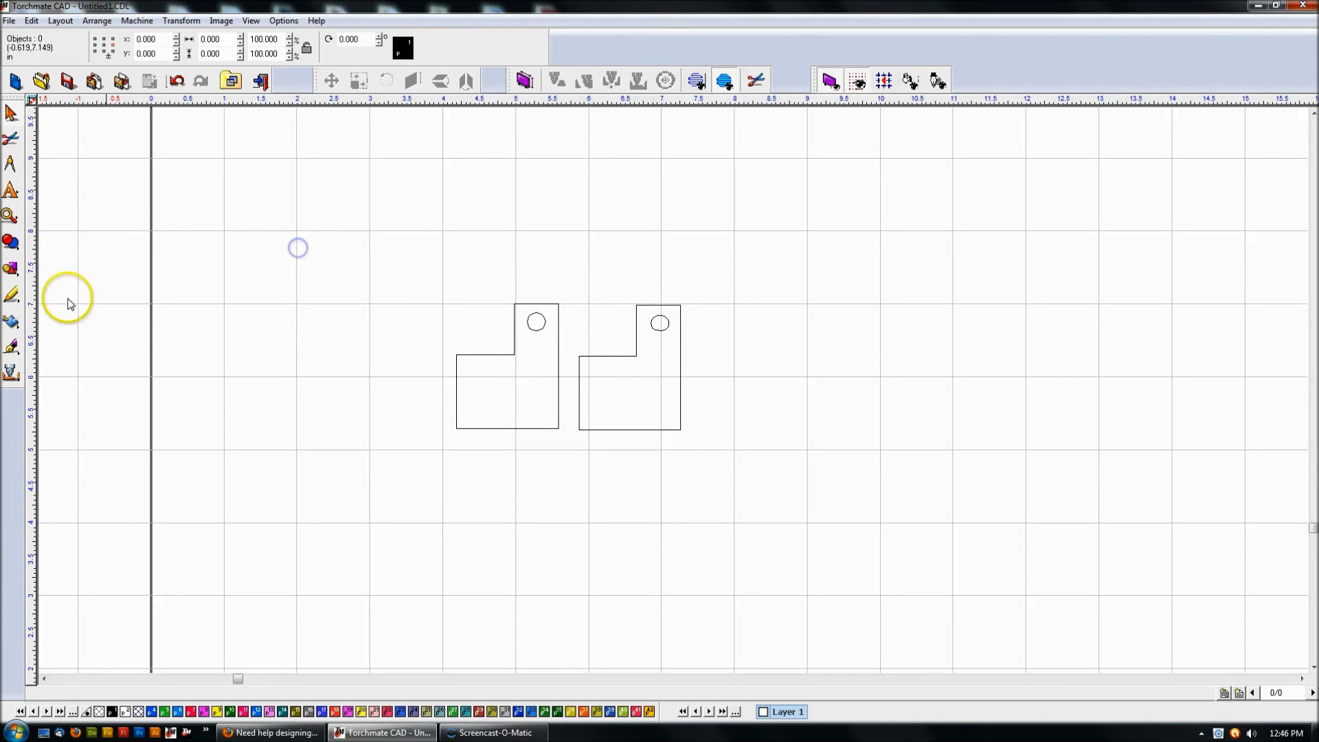
mouse_move(8, 271)
click(105, 277)
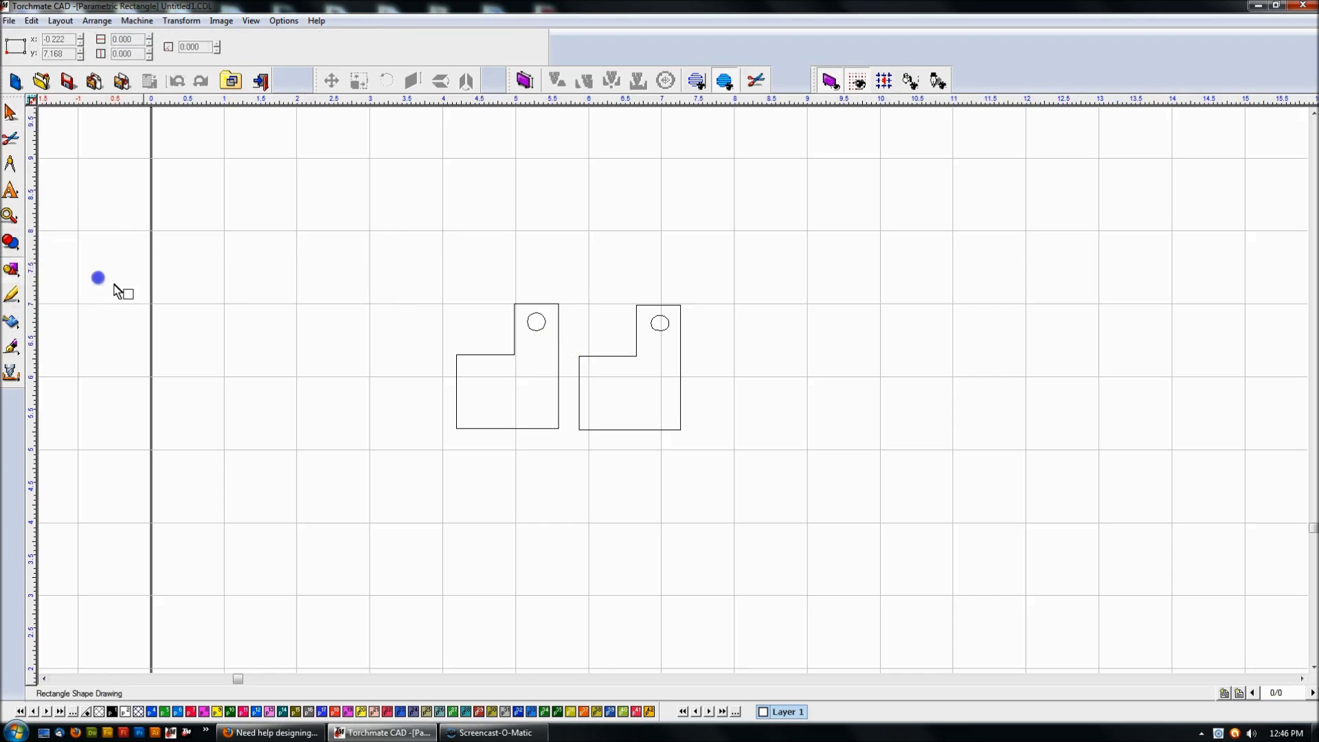
drag(217, 350, 328, 416)
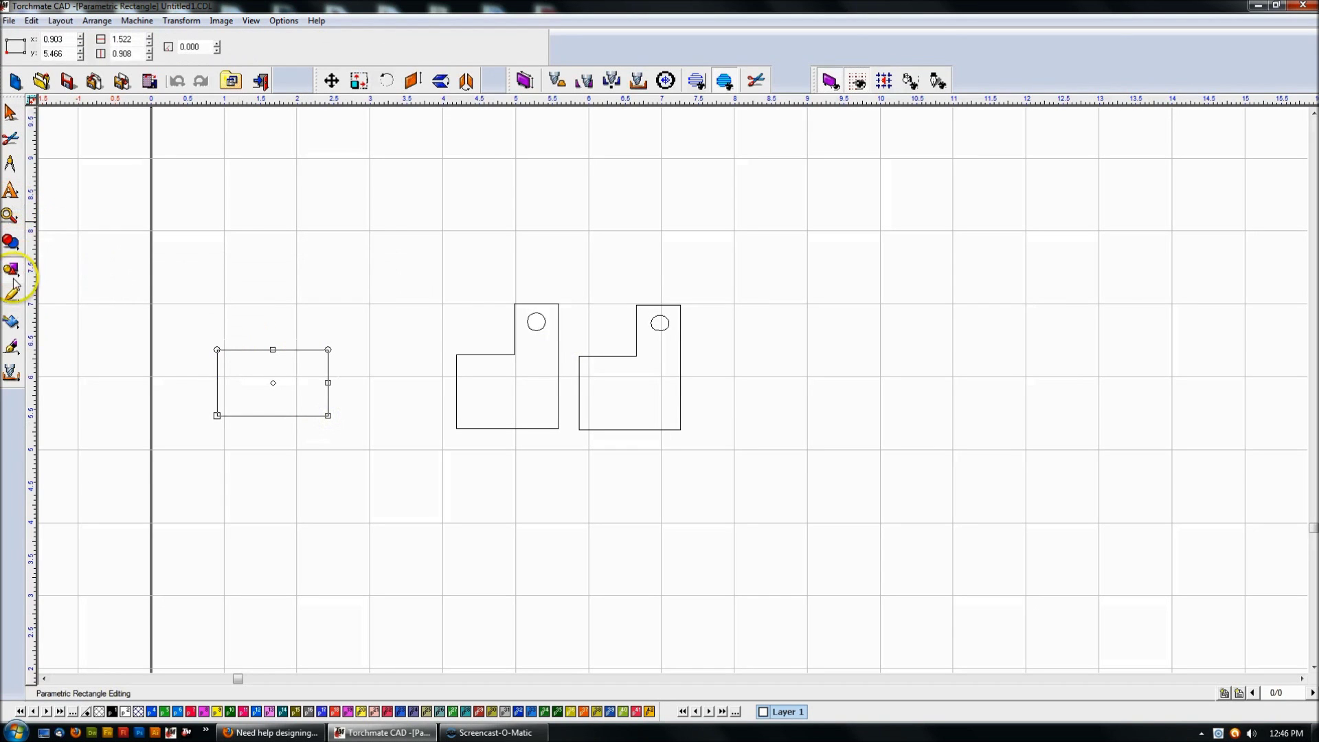
mouse_move(8, 271)
click(105, 274)
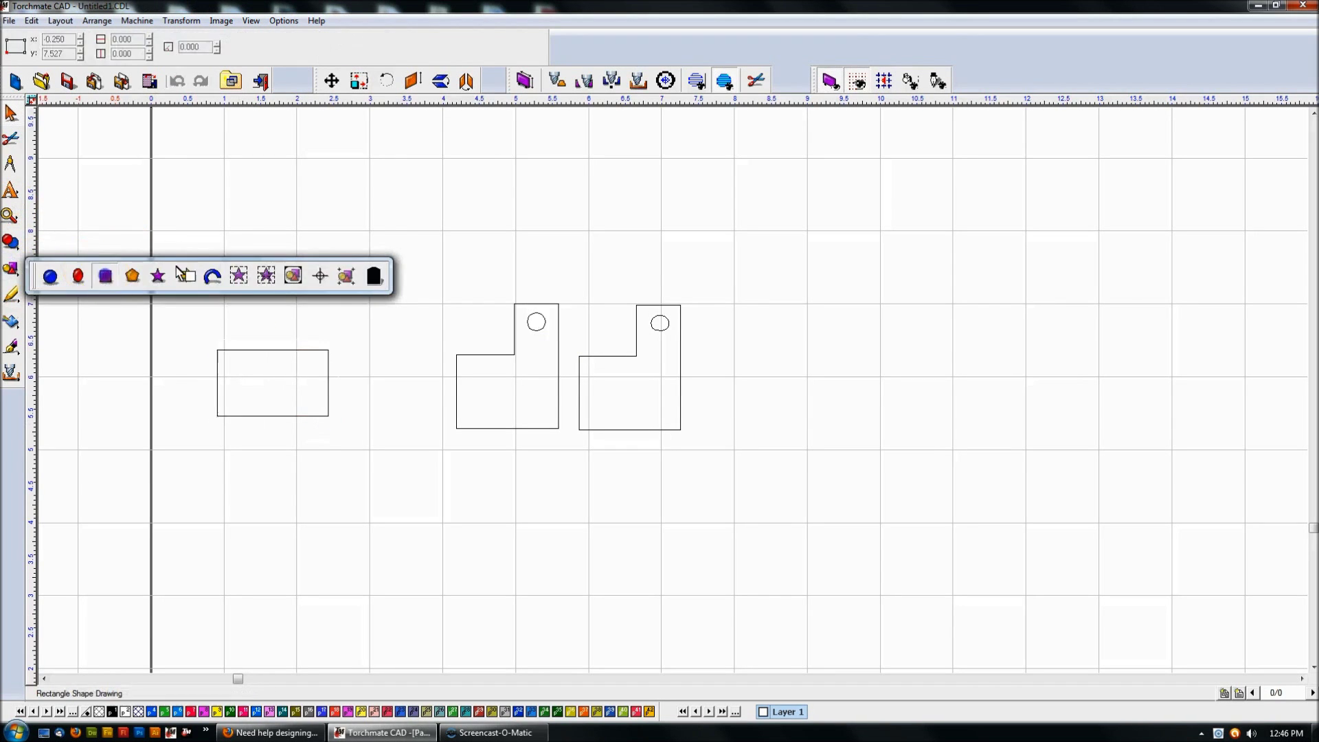
drag(274, 276, 319, 413)
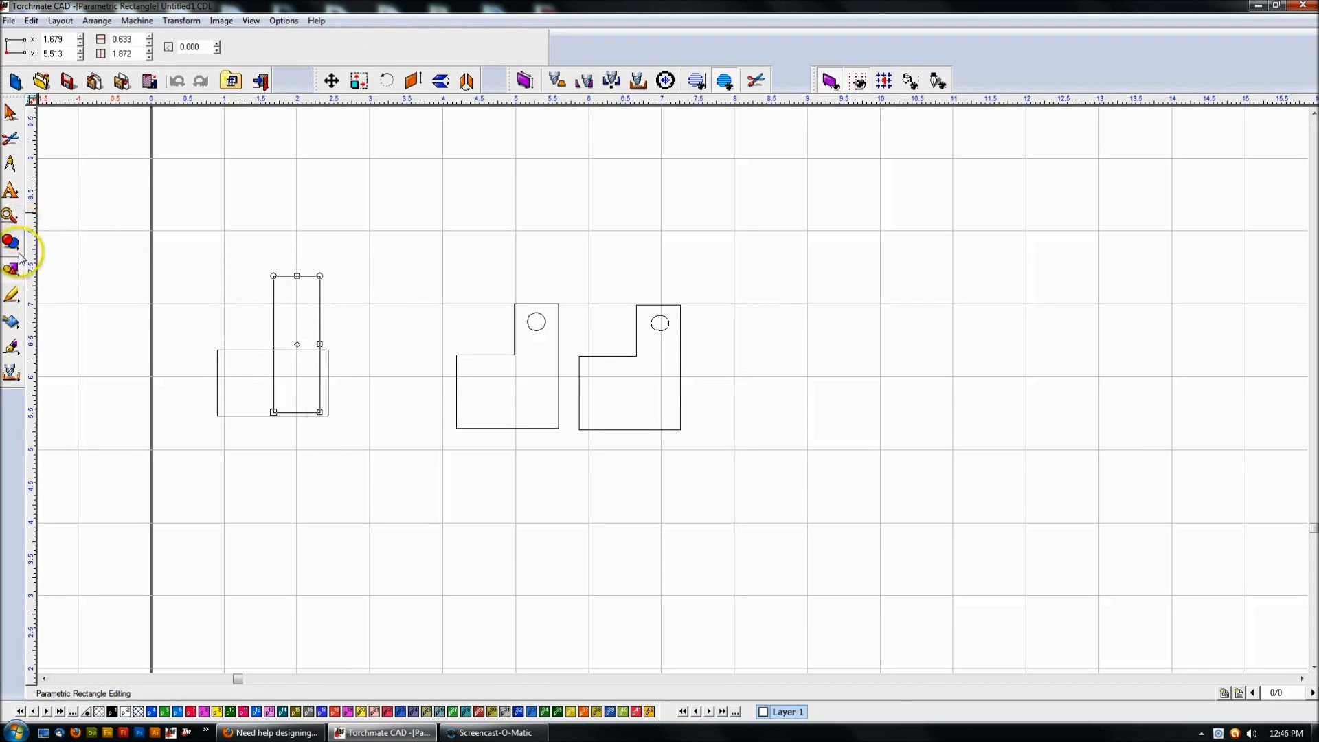
Step: Draw a small circle above the two new rectangles
click(53, 271)
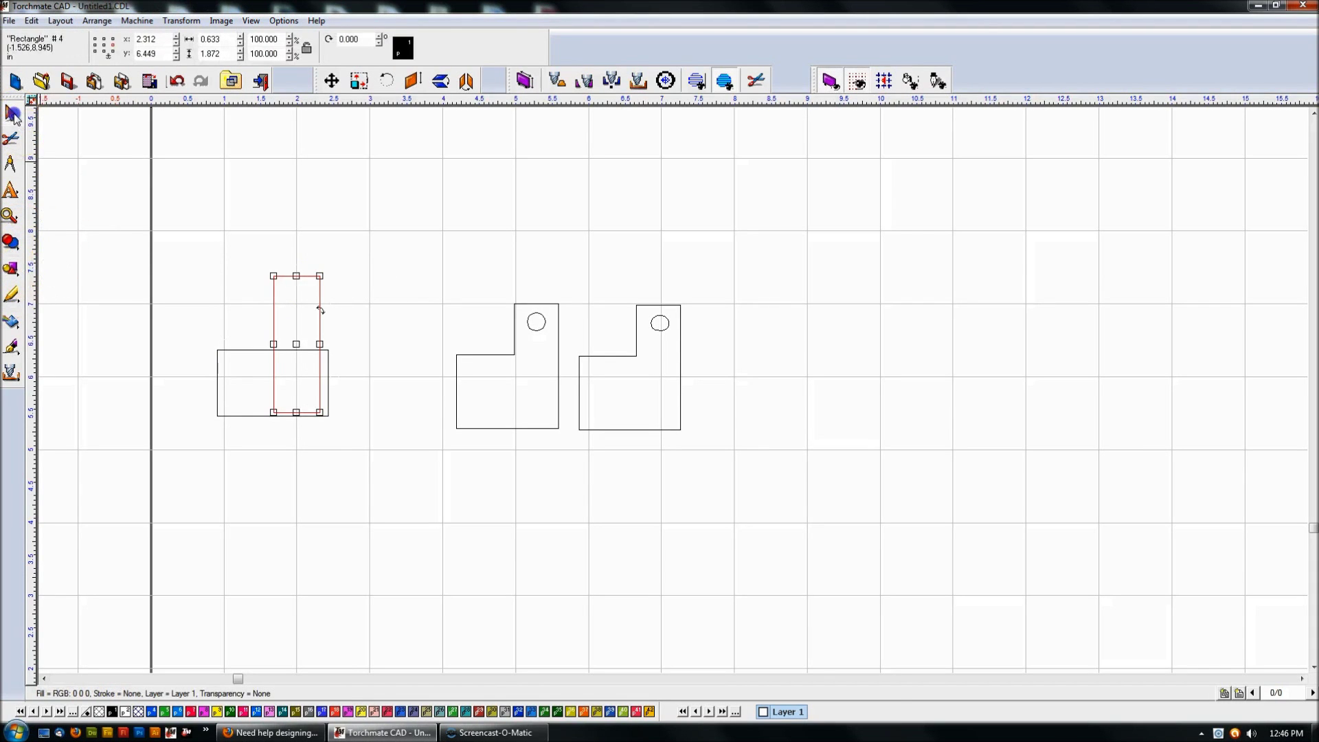
mouse_move(9, 271)
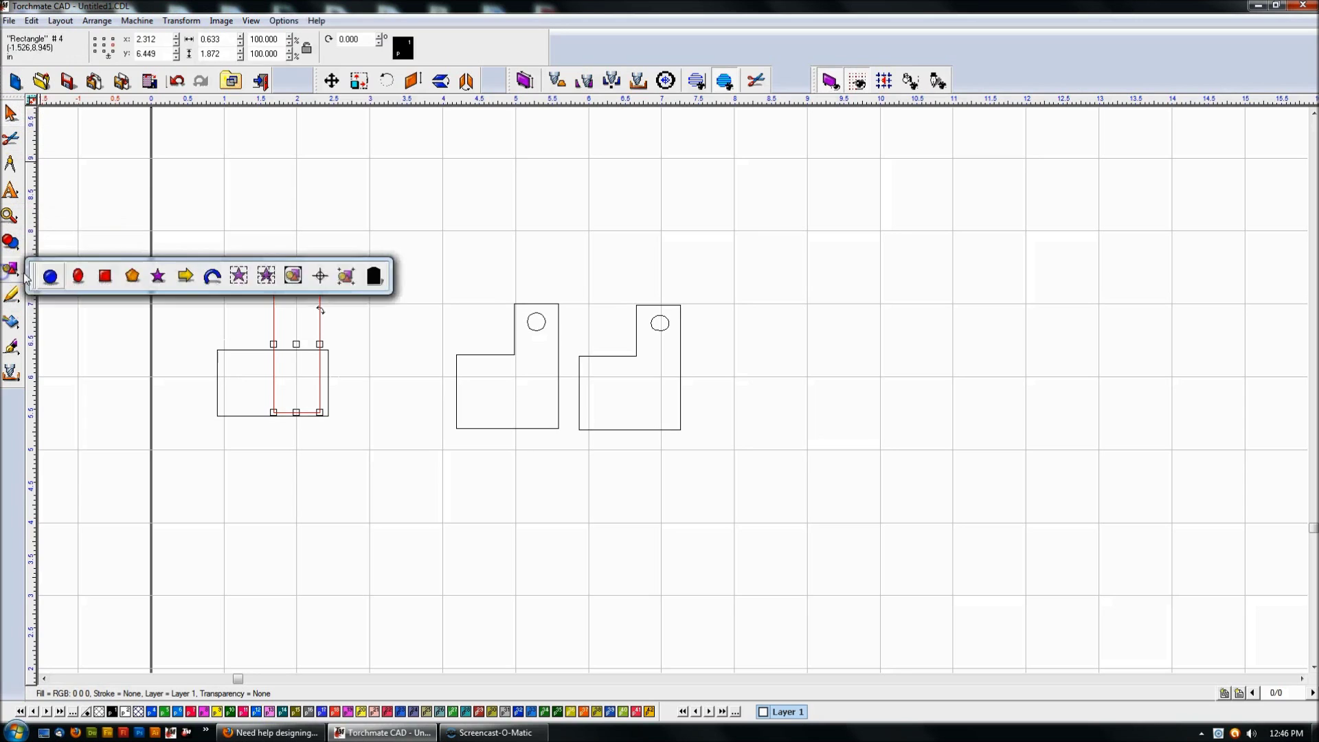
click(54, 272)
drag(235, 290, 245, 307)
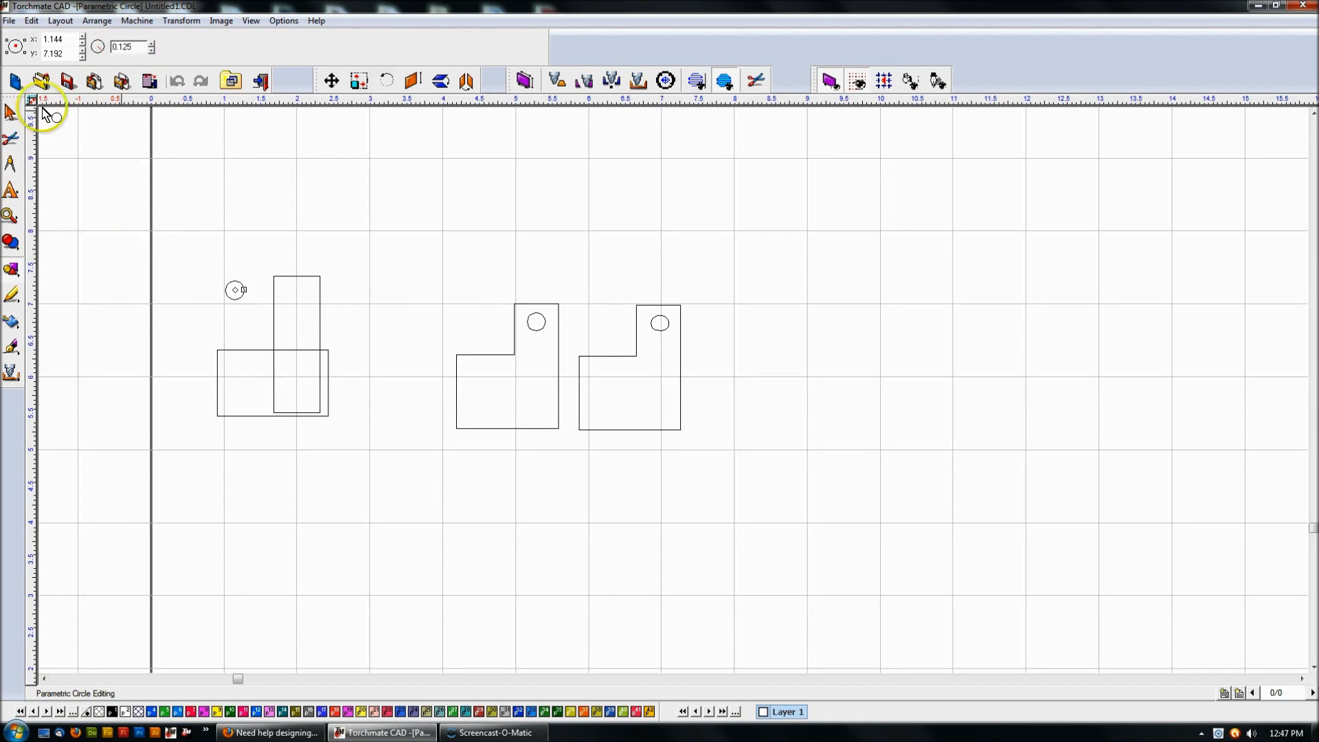
click(10, 113)
click(294, 235)
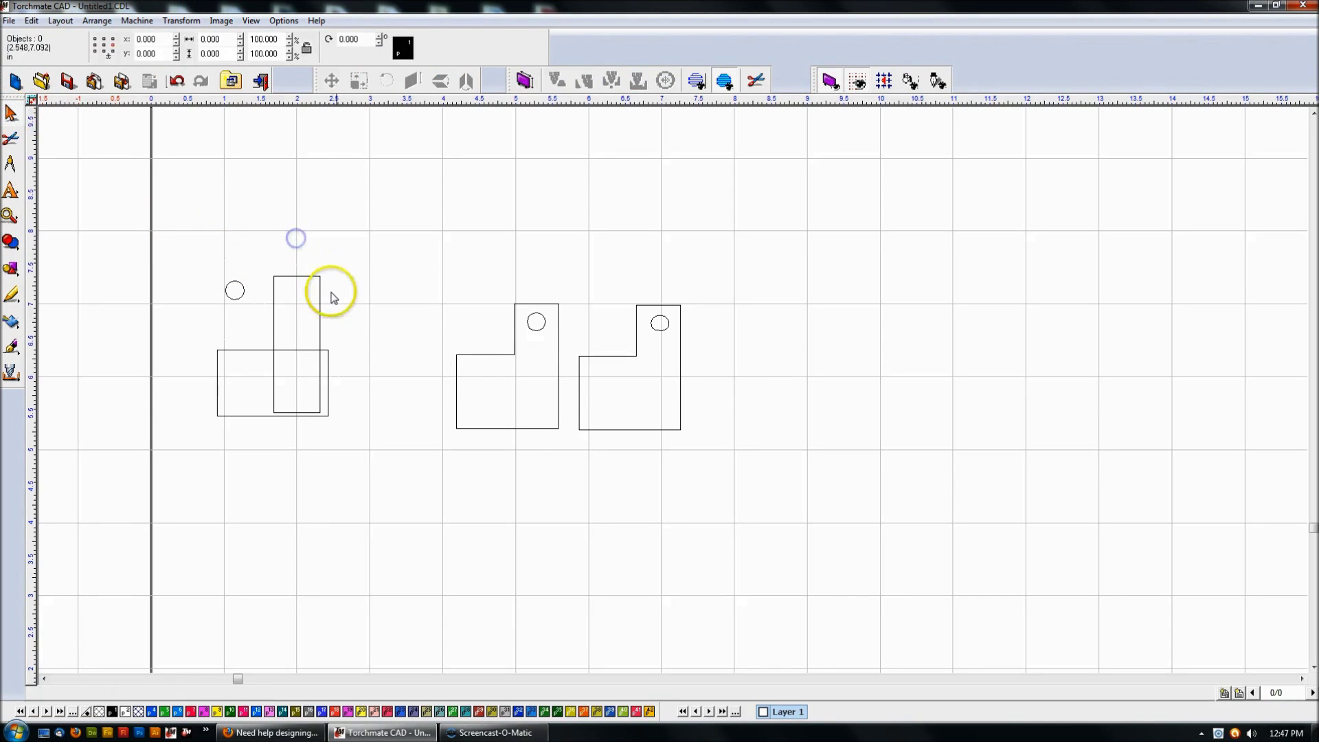
scroll(522, 312, up, 5)
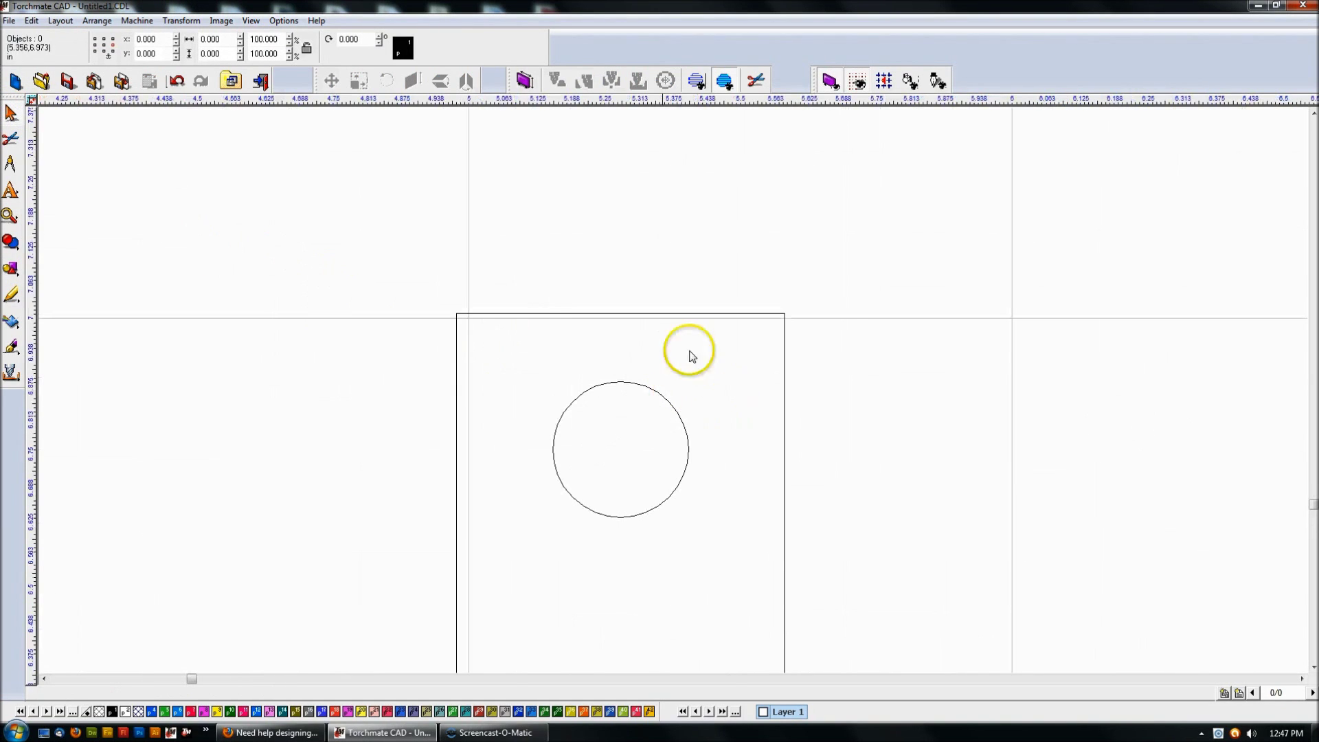
click(11, 163)
click(158, 176)
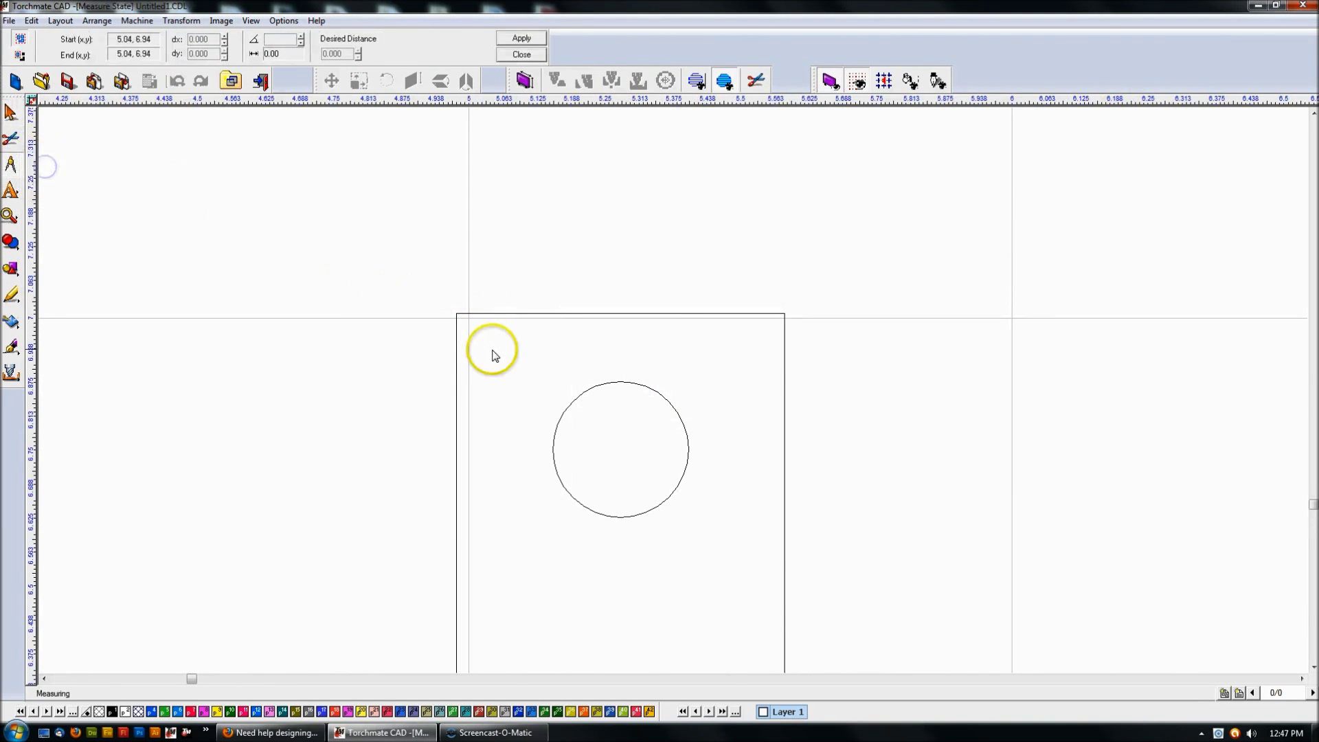
scroll(486, 348, up, 3)
scroll(671, 391, down, 1)
scroll(674, 389, up, 3)
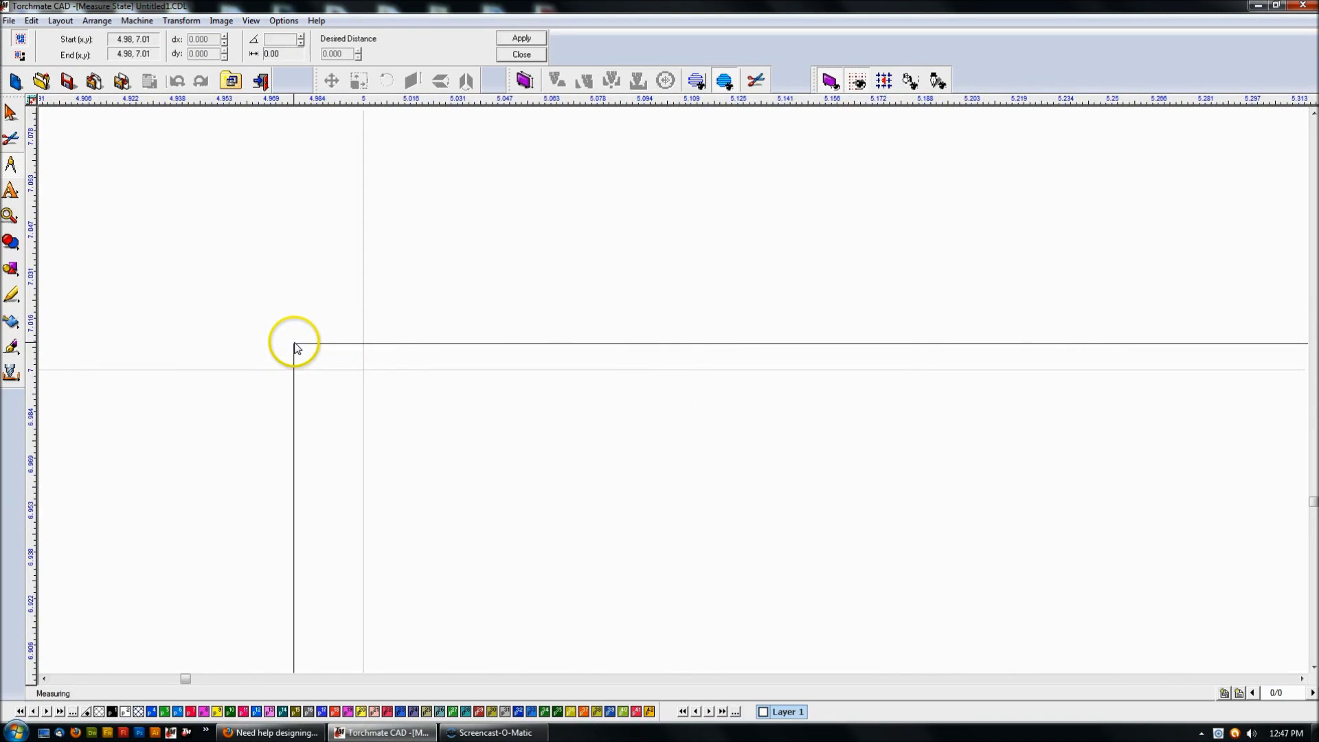
scroll(673, 392, down, 2)
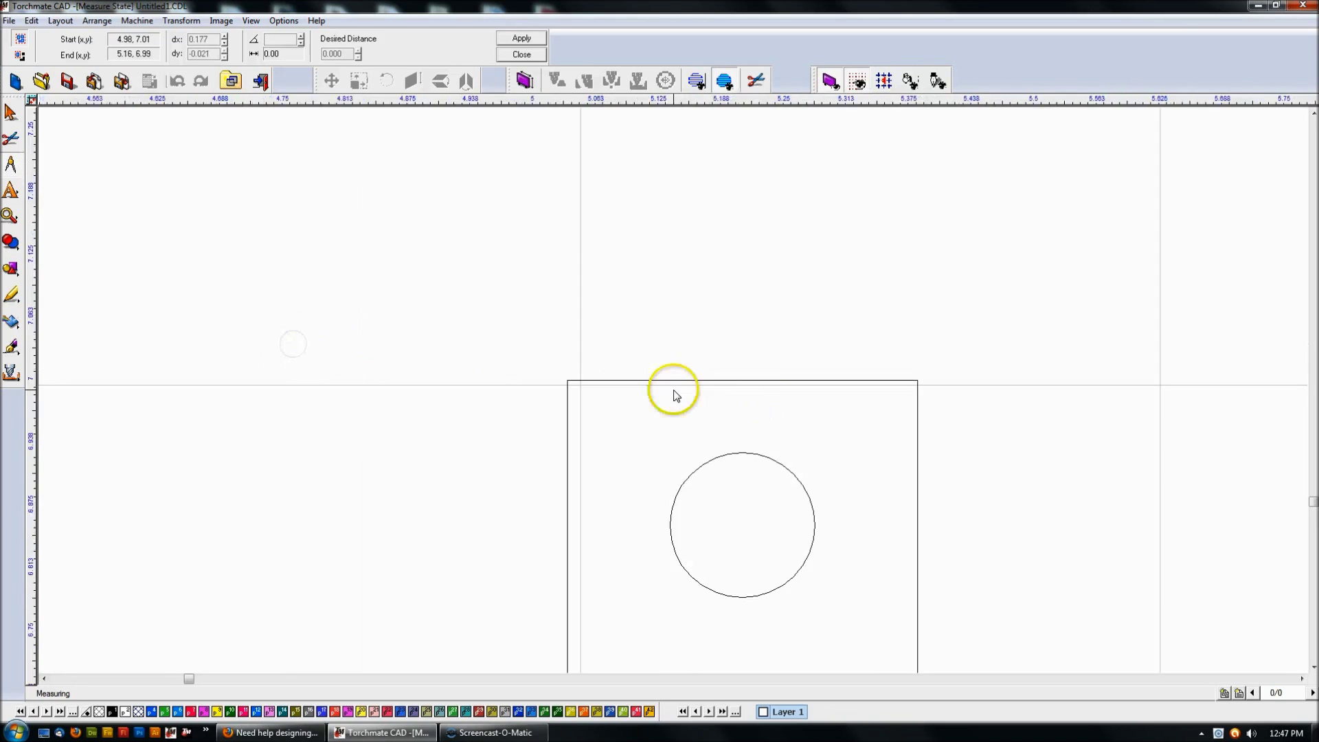
scroll(674, 391, up, 4)
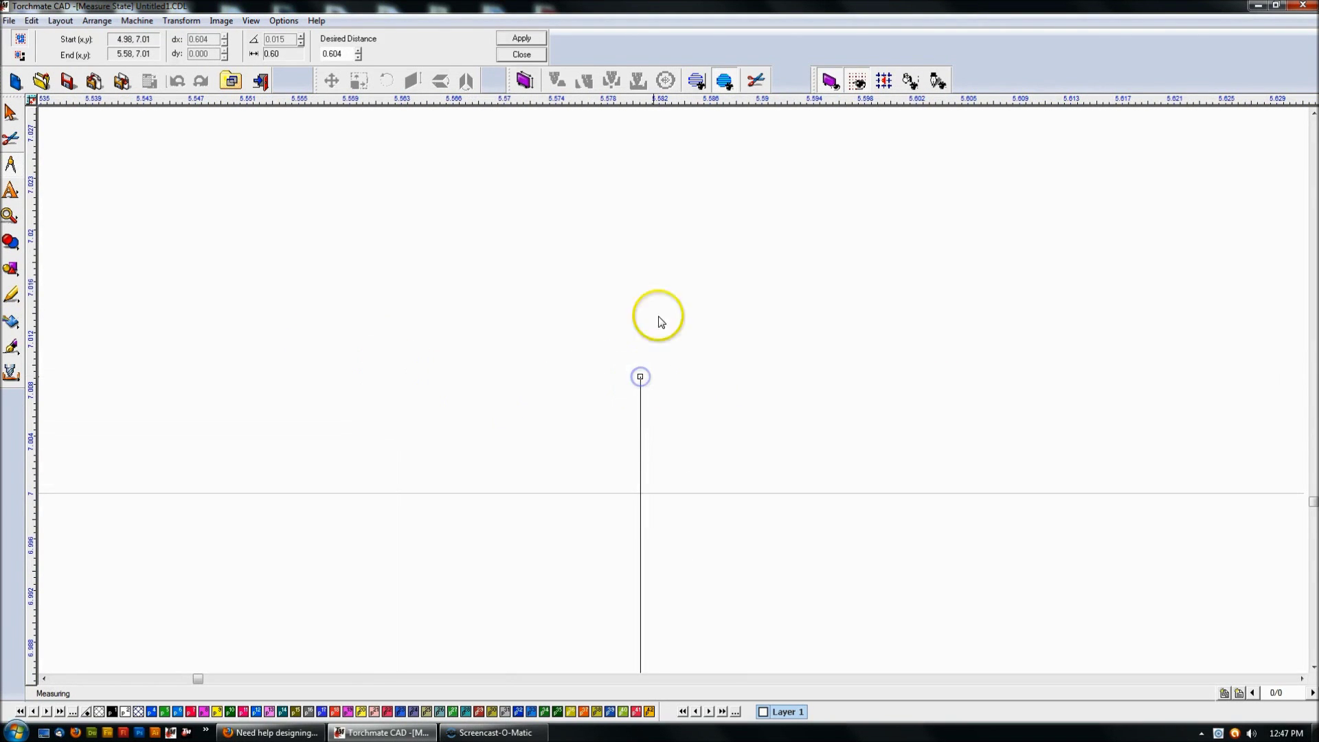
click(522, 54)
scroll(618, 427, down, 4)
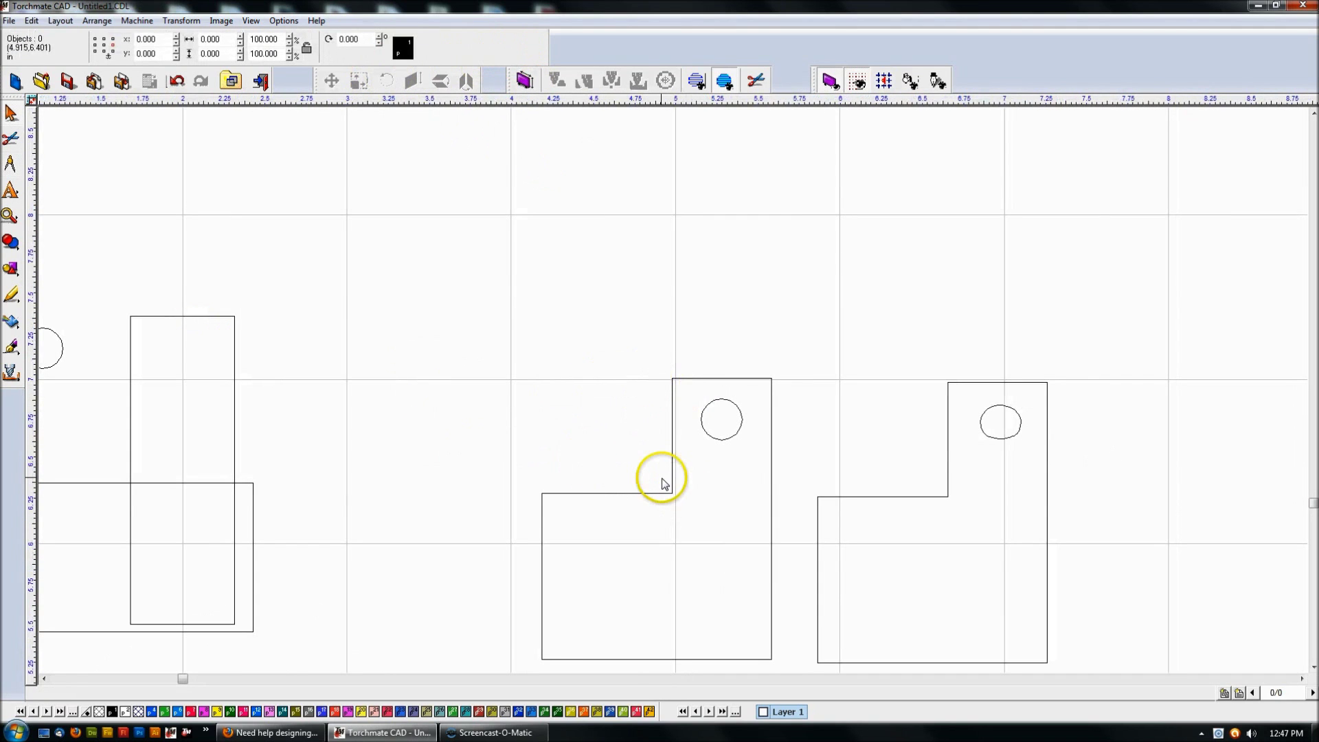
Step: Check the bracket's 1.709 height and resize the tall rectangle to 0.604 × 1.709
click(670, 485)
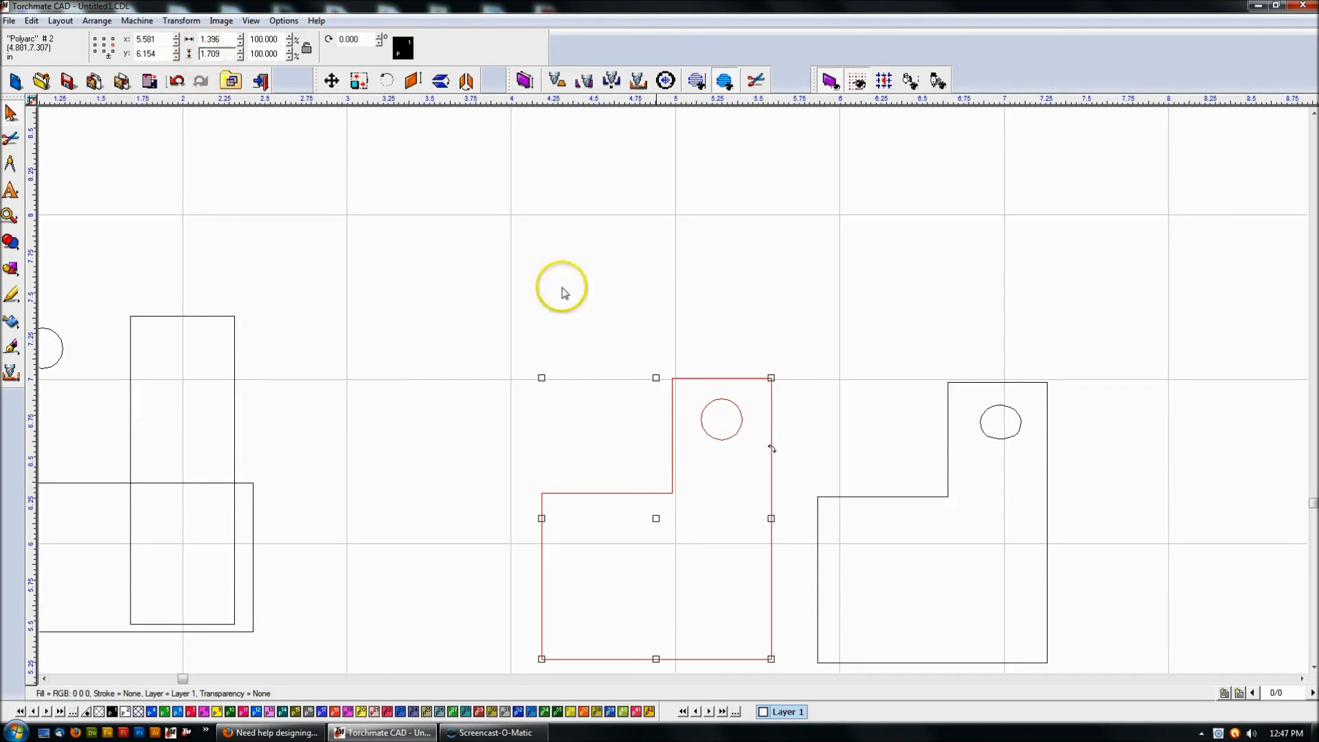
click(217, 54)
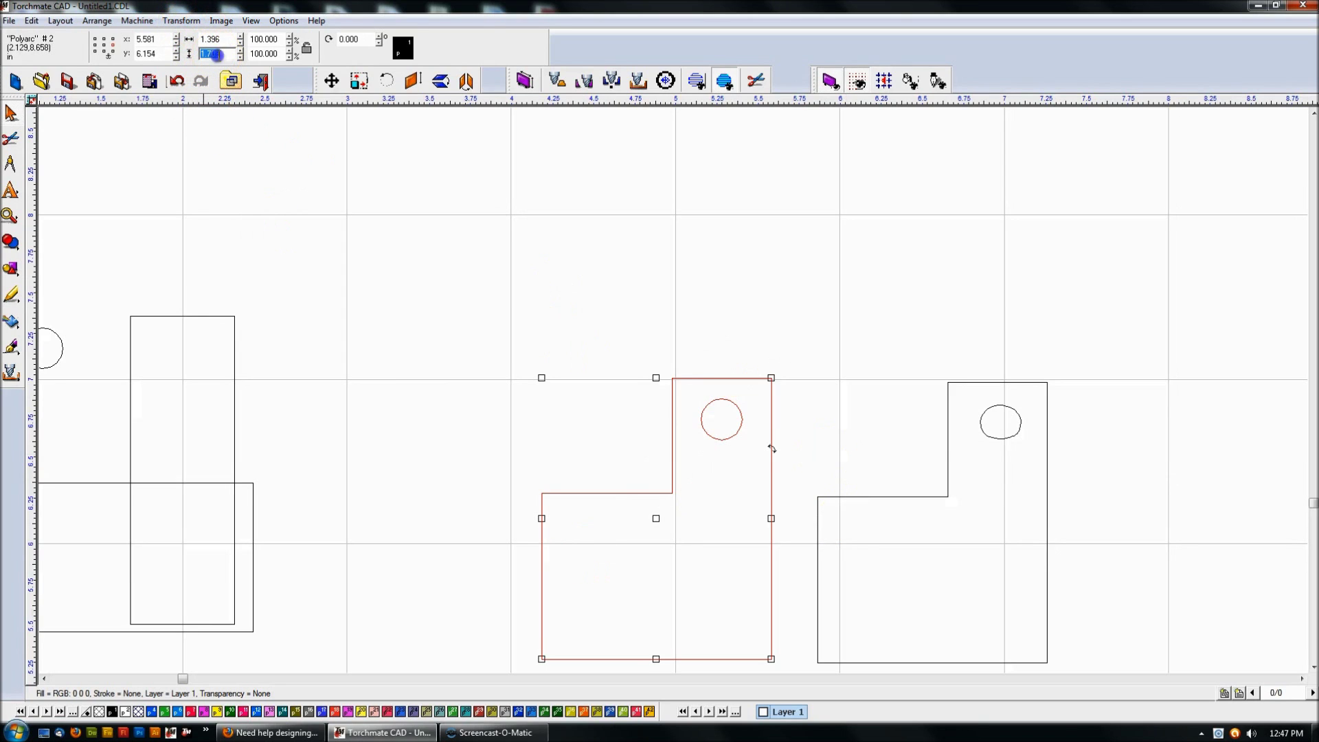
click(226, 297)
click(211, 316)
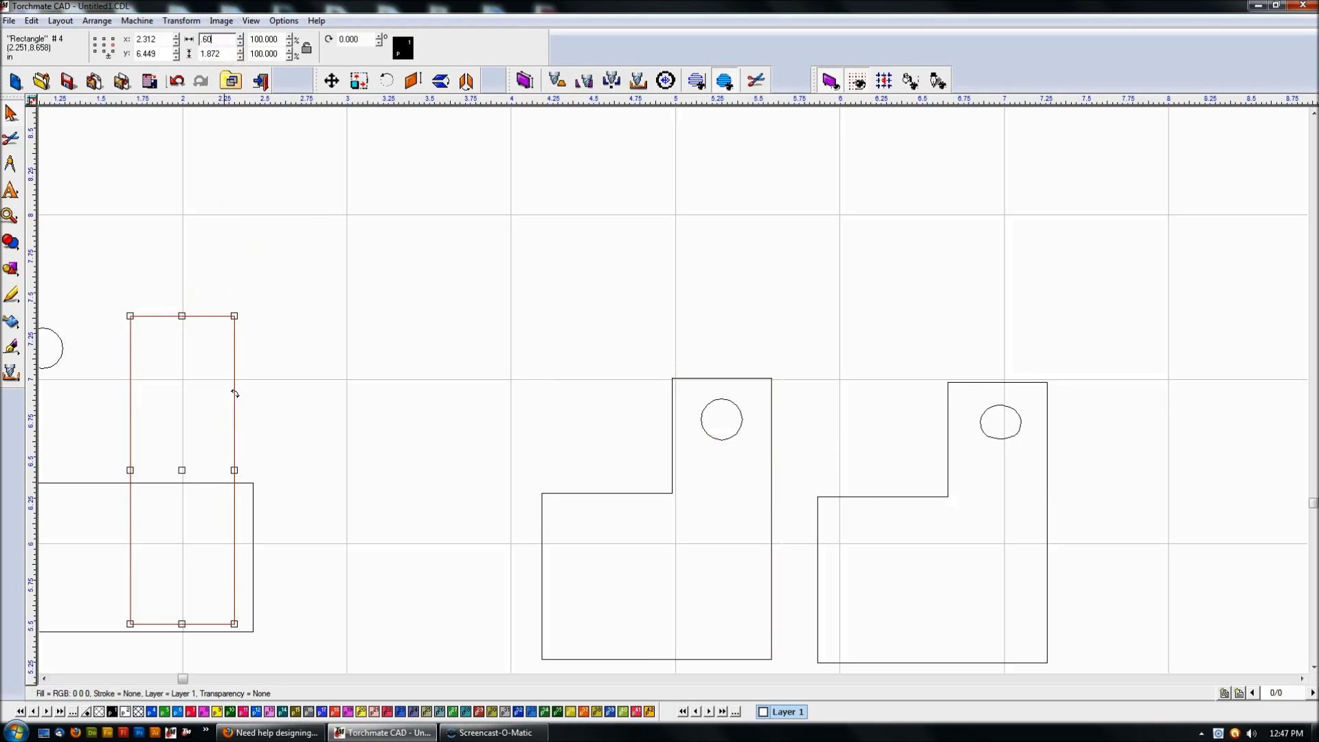
click(147, 54)
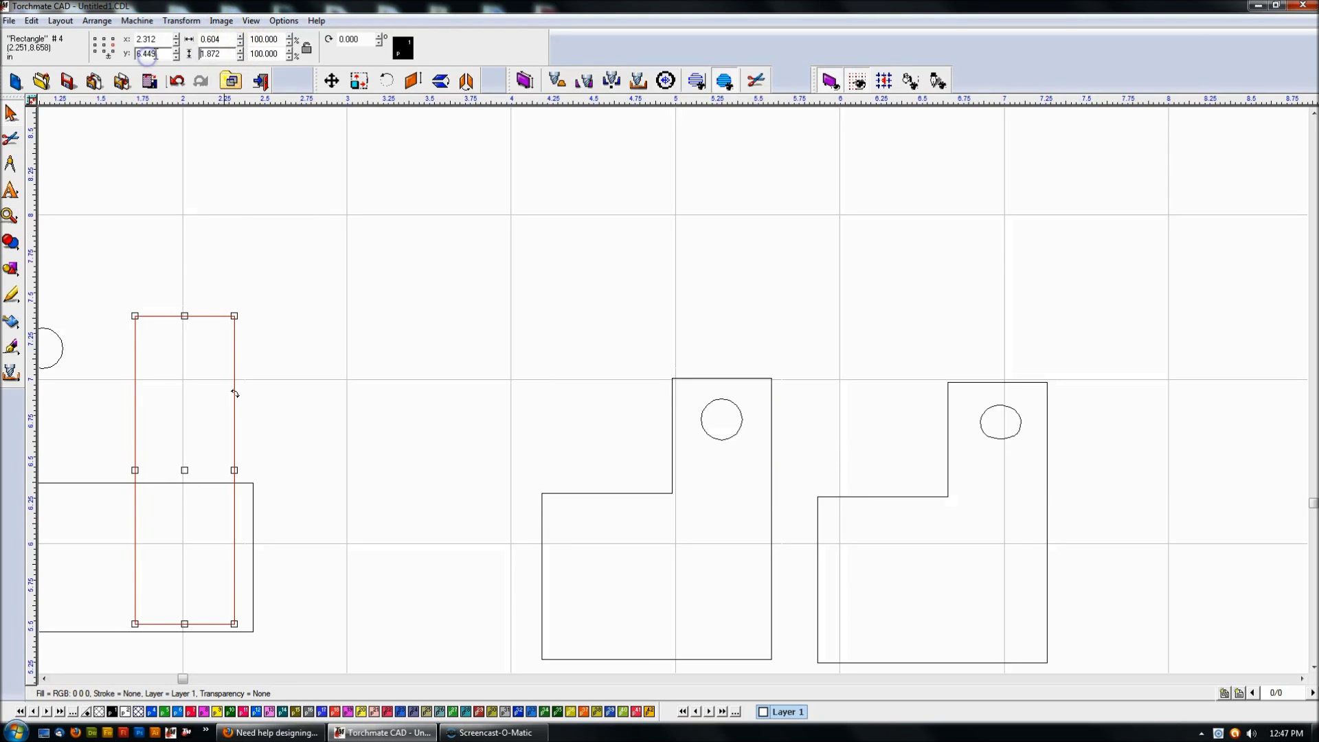
click(263, 55)
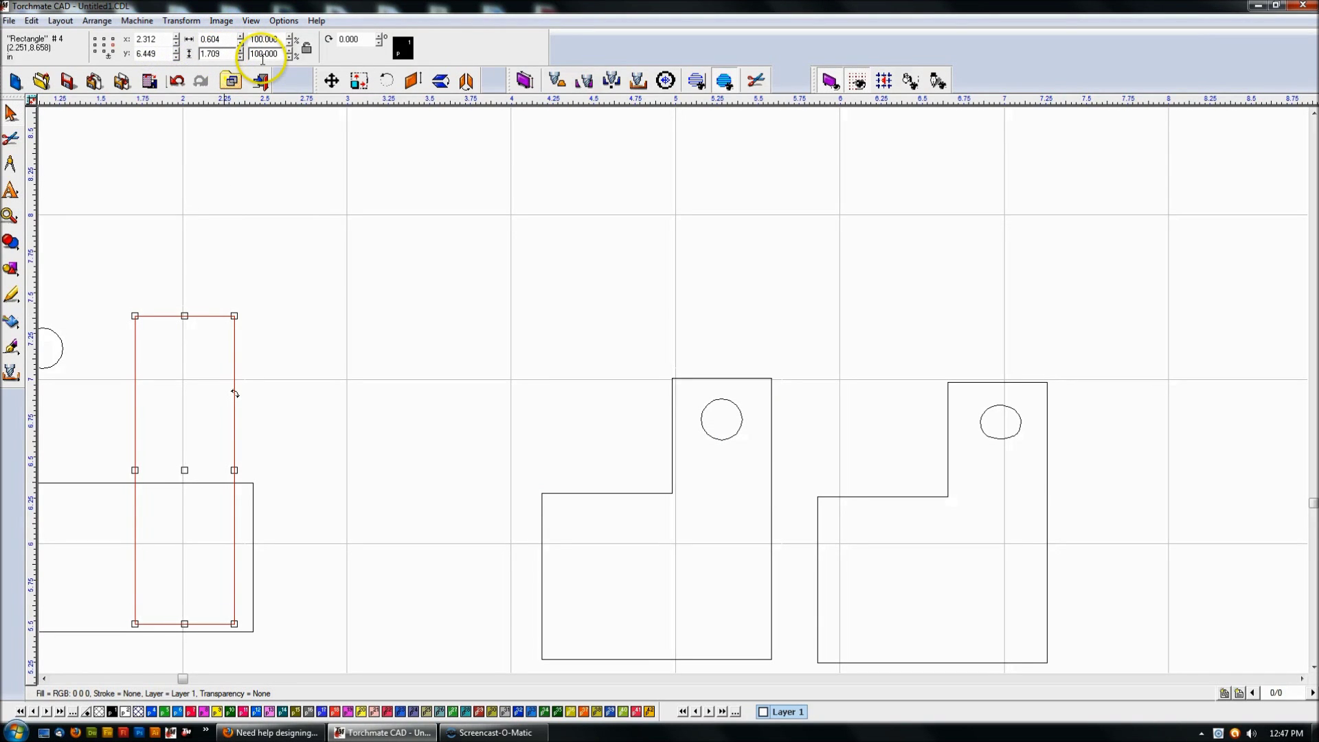
right_click(376, 217)
Step: Check the bracket's width and set the wide rectangle's width to 1.396
click(725, 416)
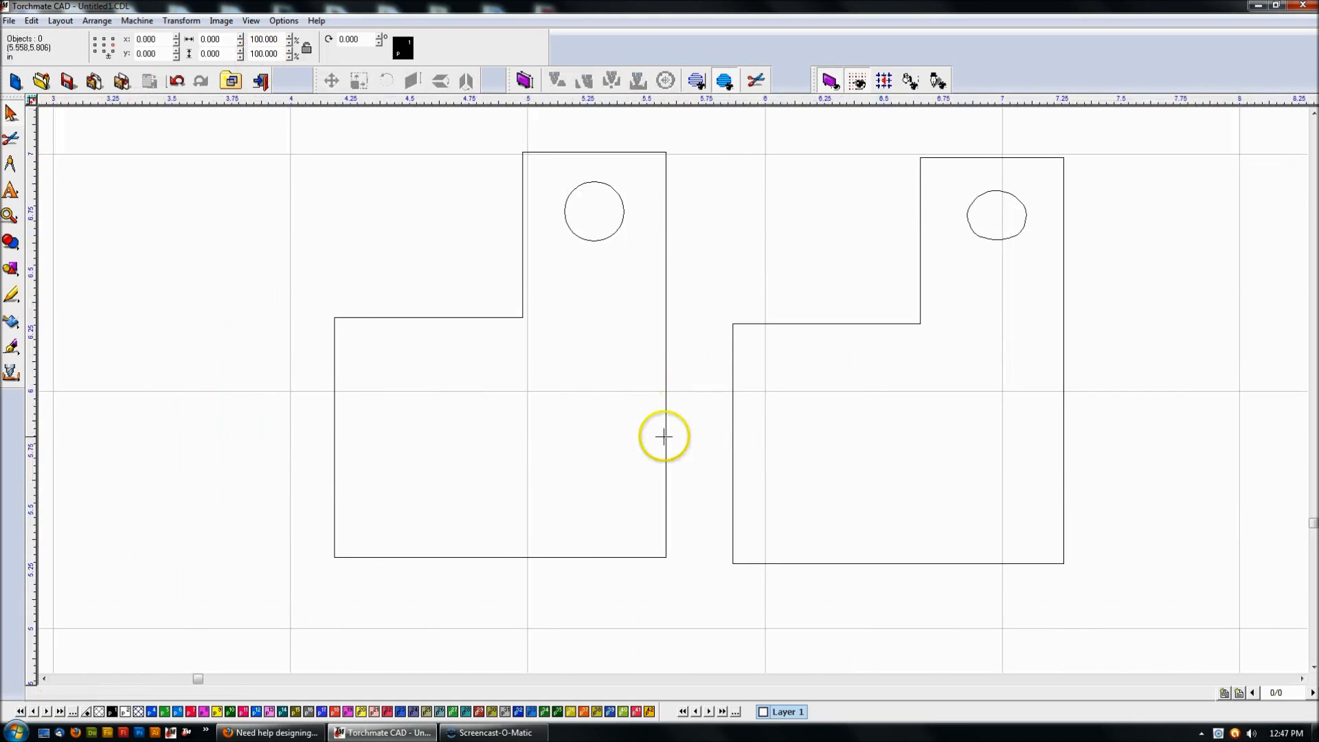
click(663, 437)
click(213, 40)
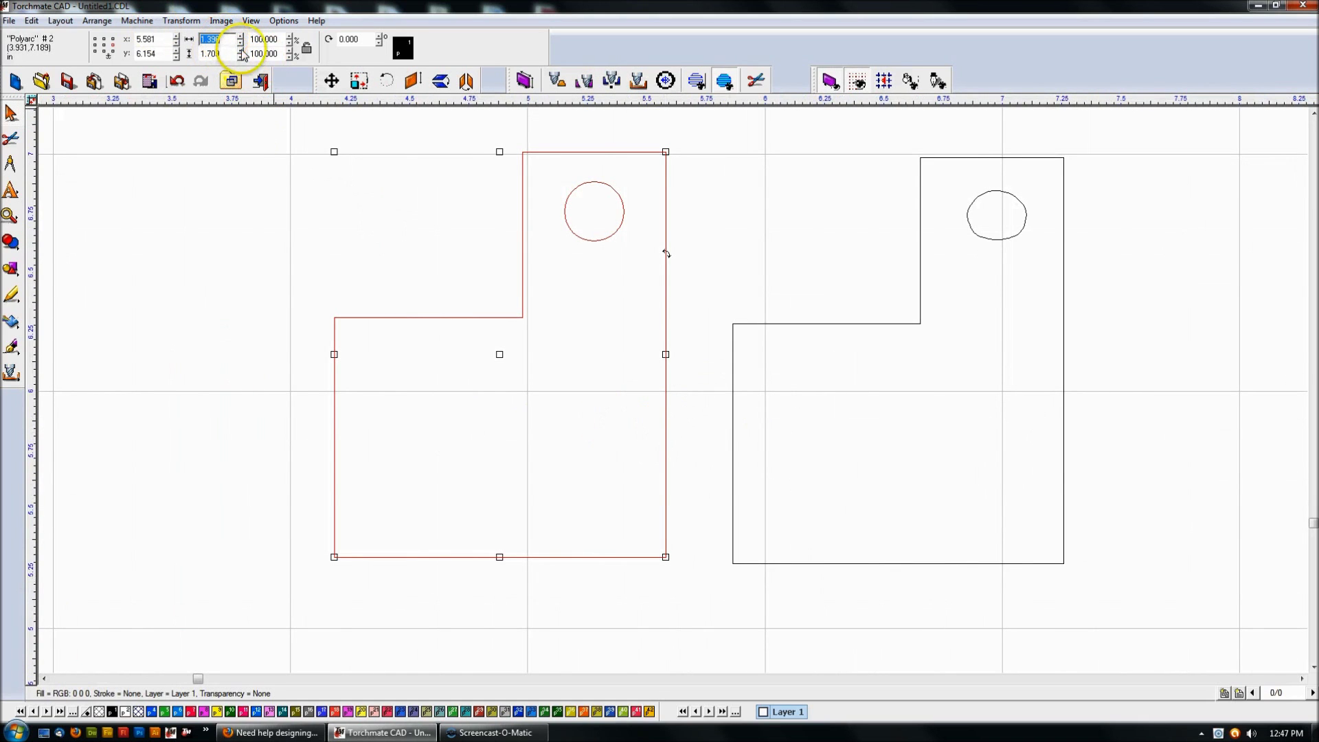
right_click(273, 235)
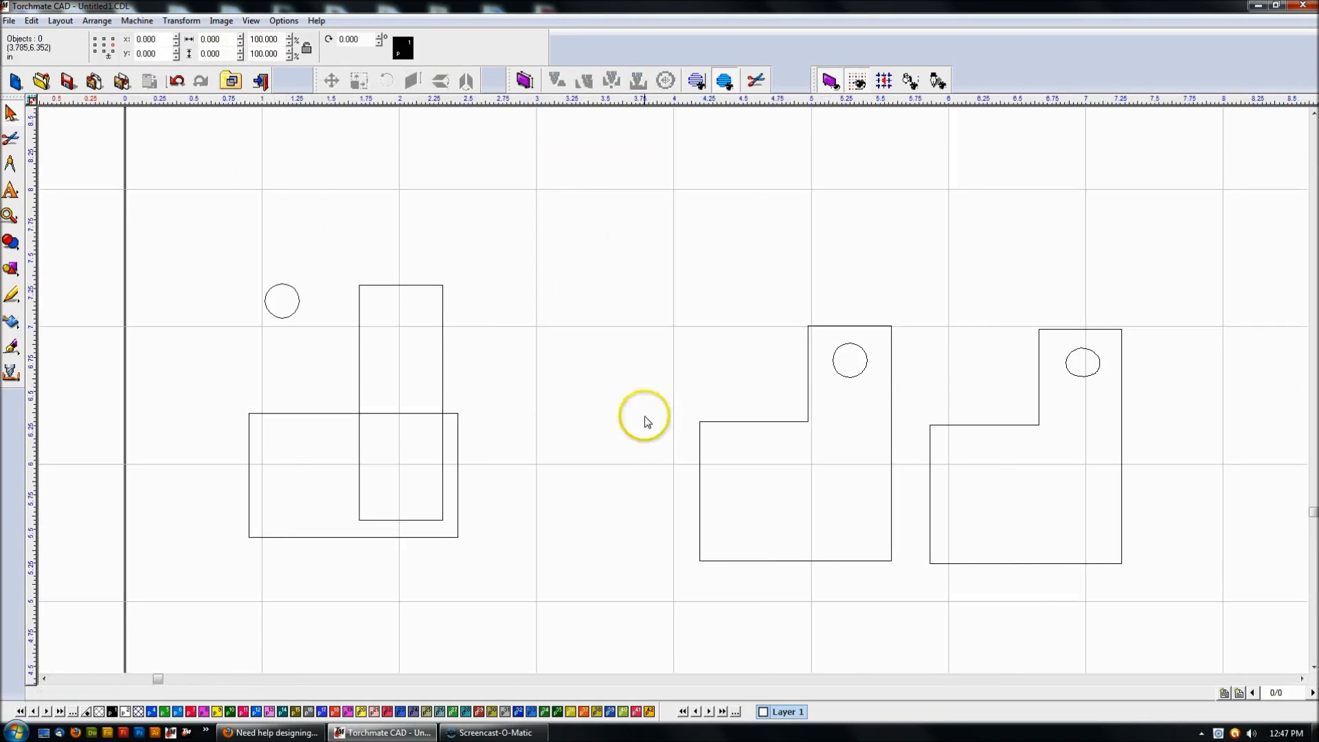
click(303, 412)
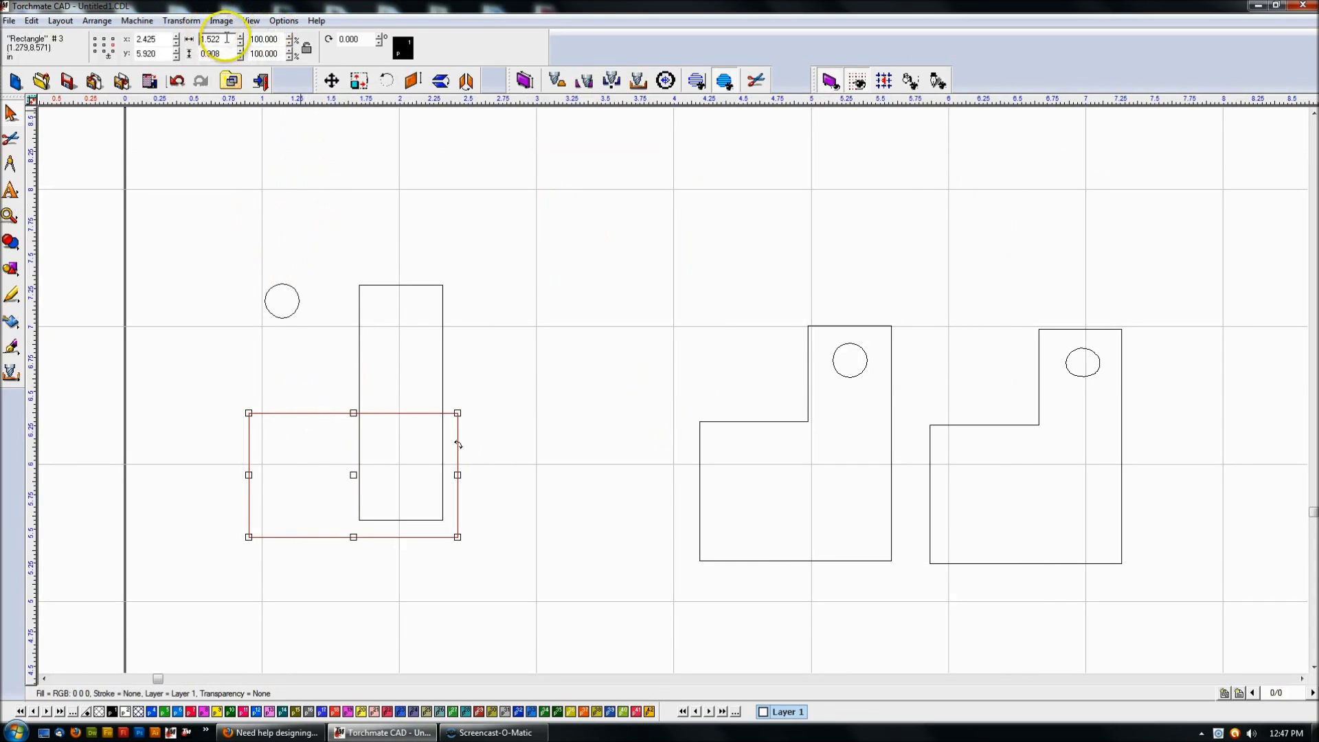
key(Return)
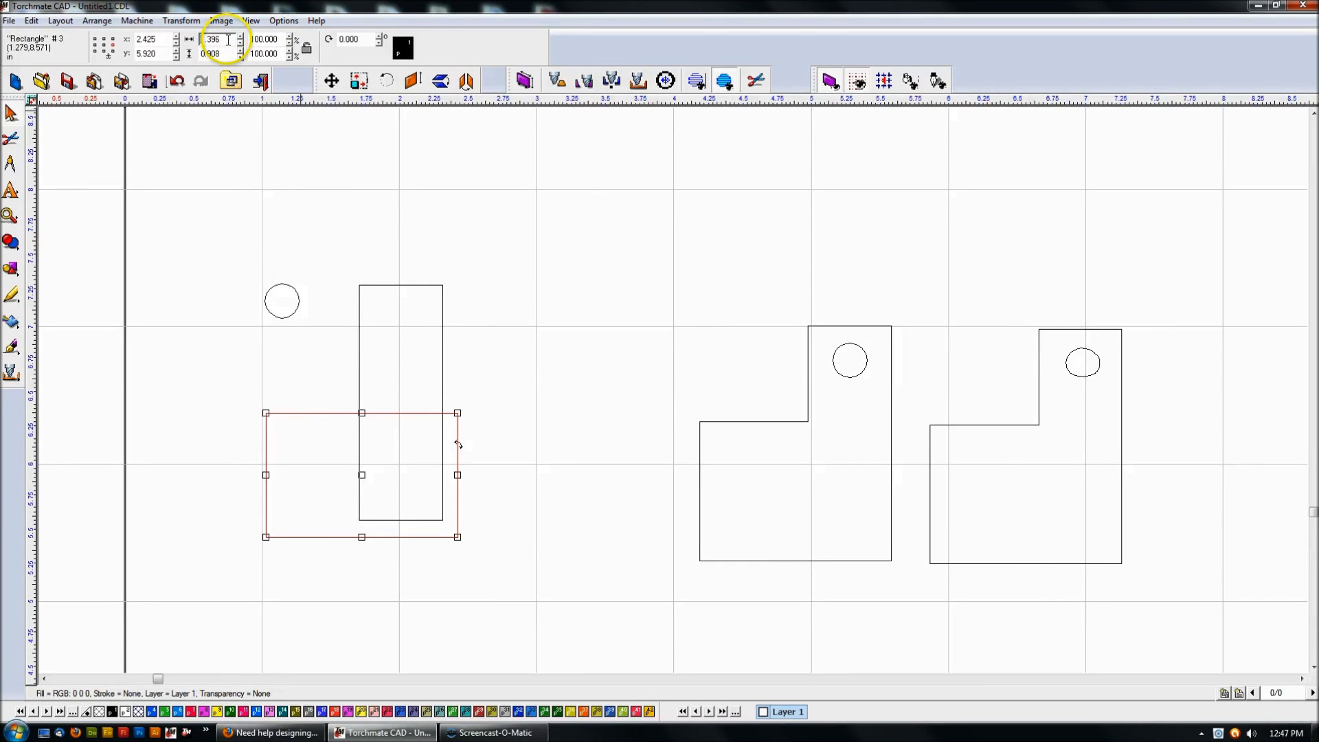
click(597, 356)
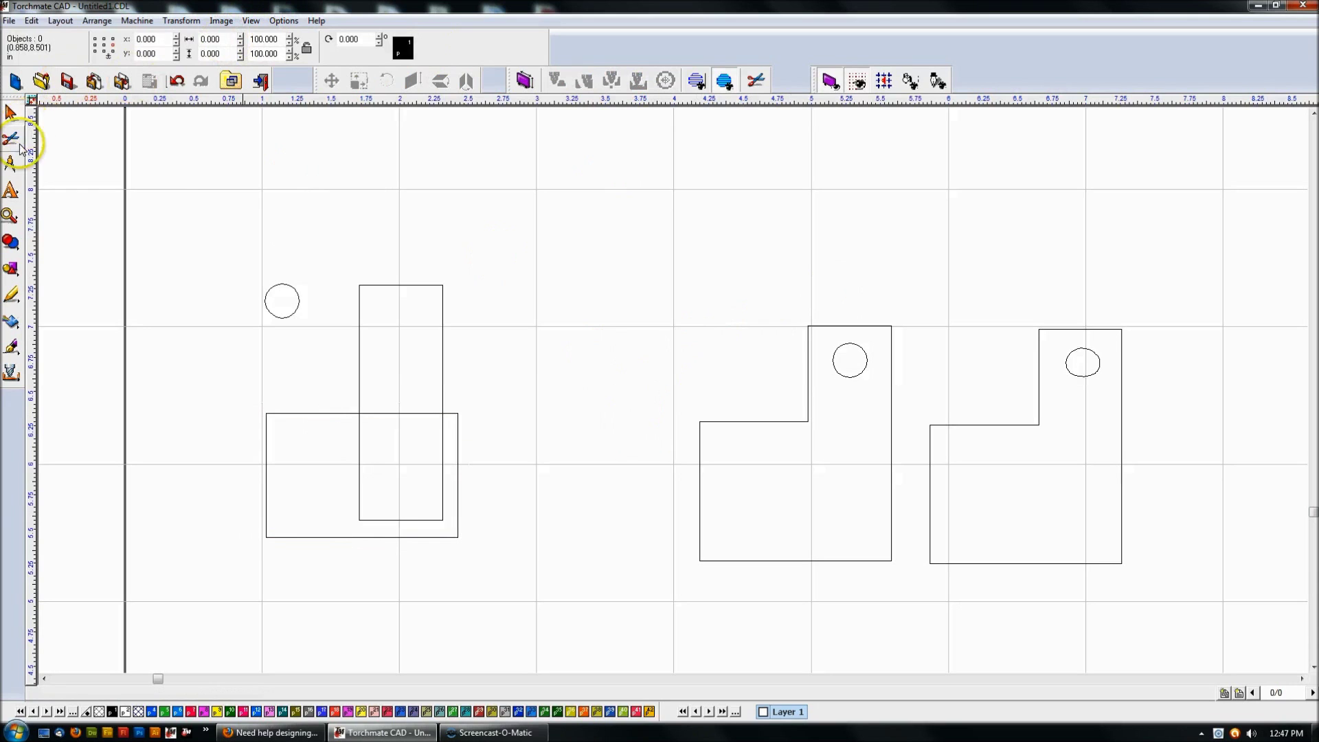
click(11, 164)
Step: Measure the copy's left edge from step corner to bottom-left corner, reading 1.011
click(48, 168)
scroll(634, 428, up, 1)
scroll(462, 247, up, 3)
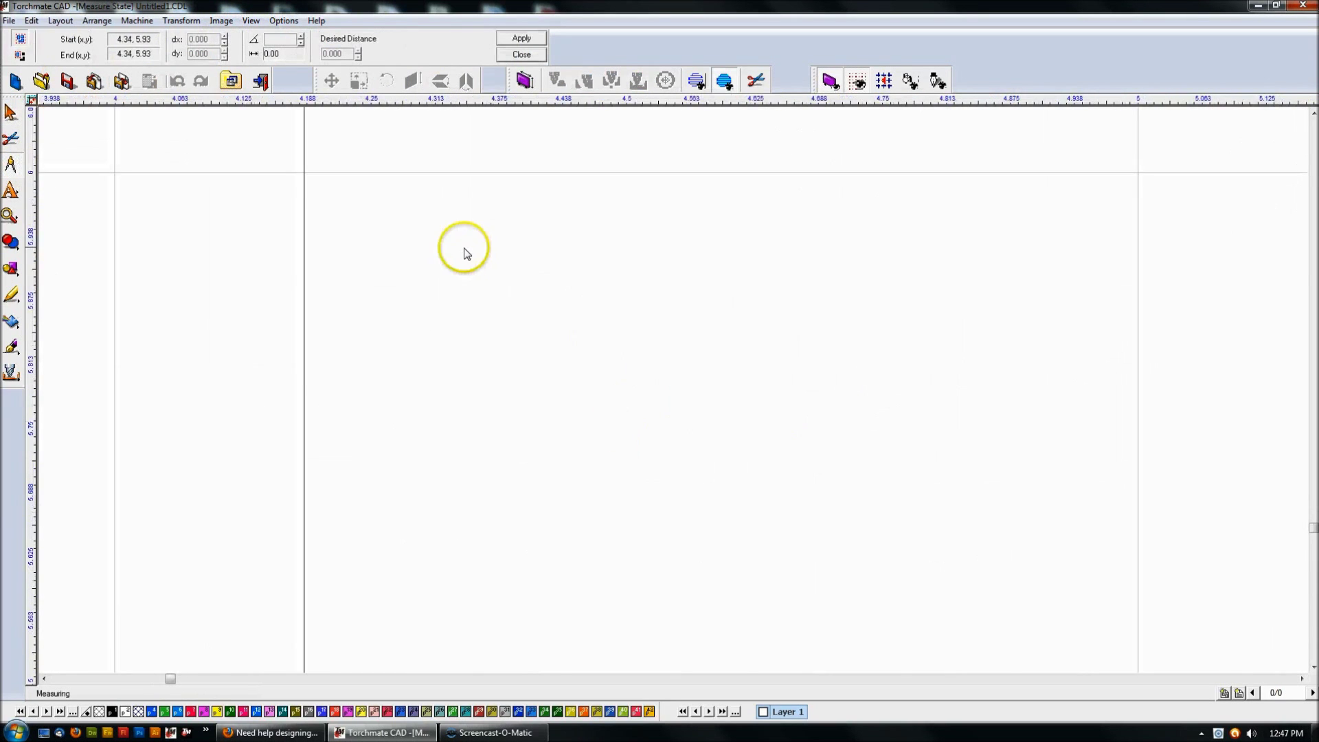
scroll(612, 279, down, 3)
scroll(740, 374, up, 5)
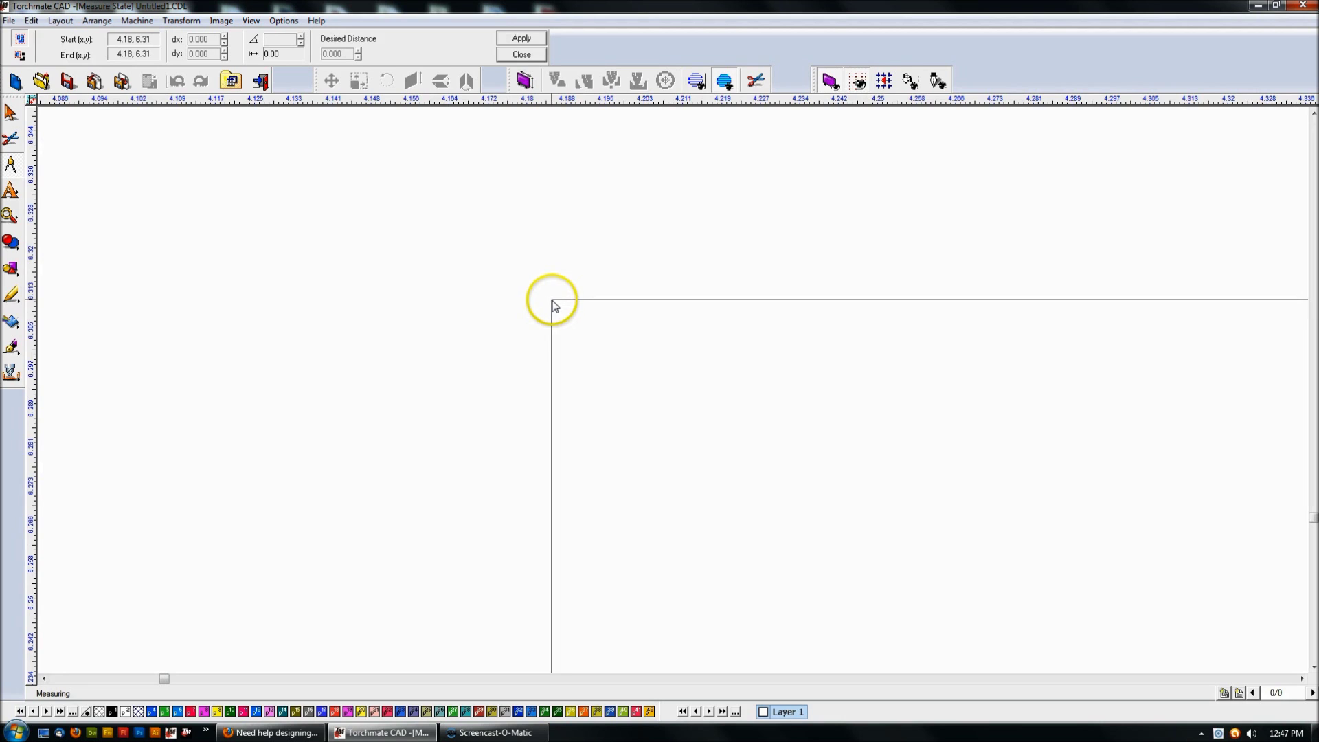
click(553, 300)
scroll(615, 360, down, 5)
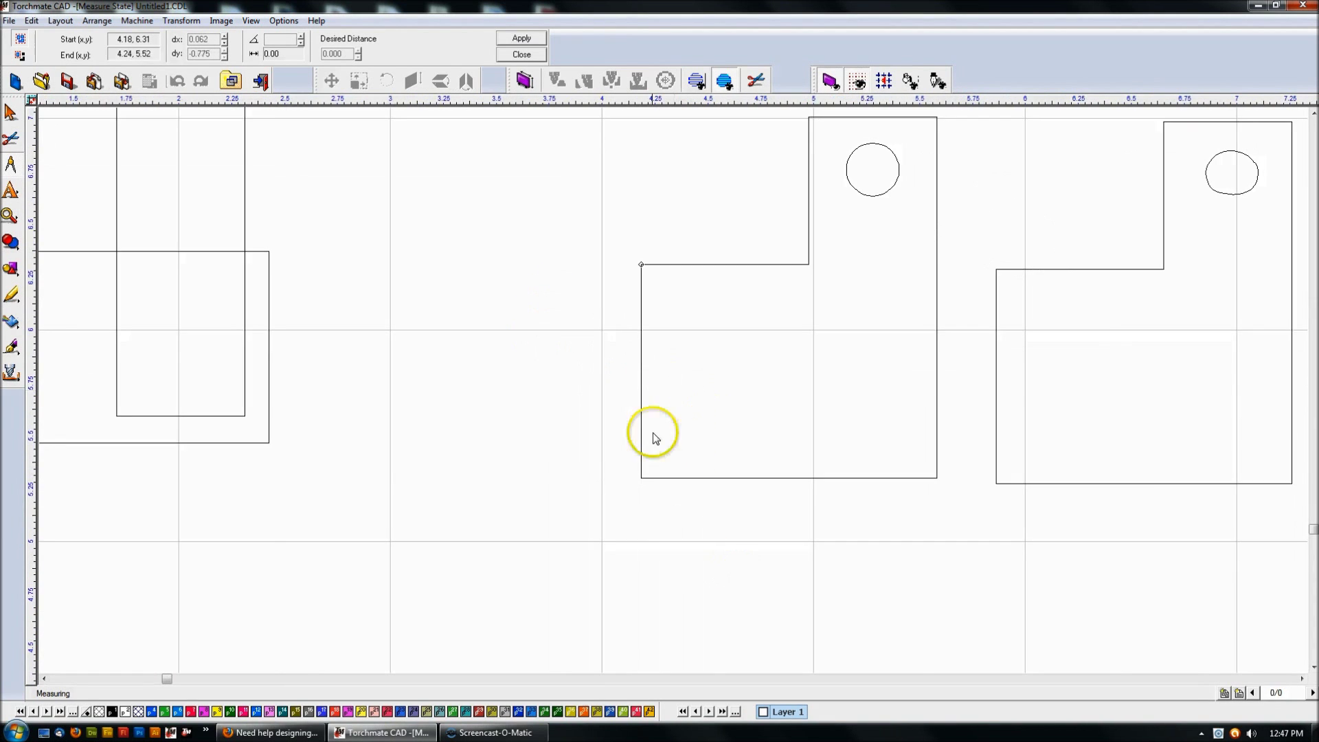
scroll(653, 453, up, 3)
scroll(618, 495, up, 3)
scroll(693, 378, down, 1)
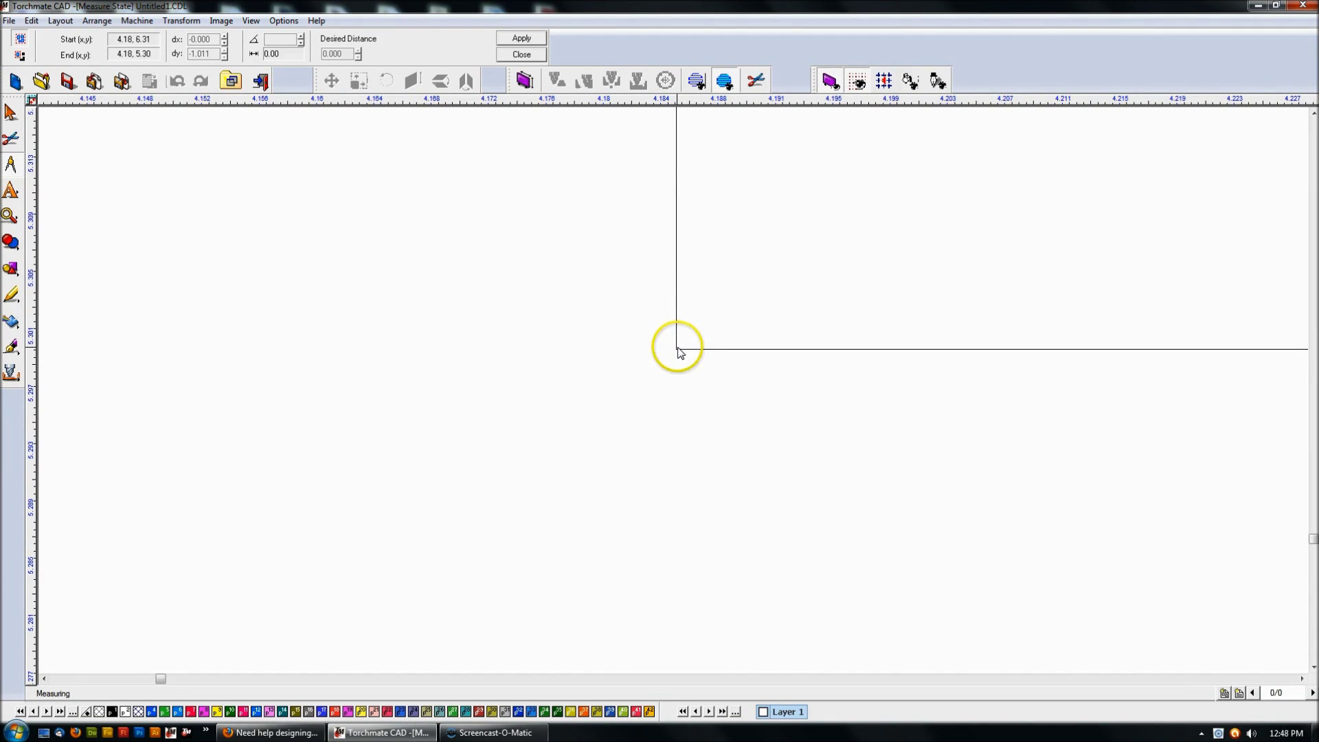
click(679, 353)
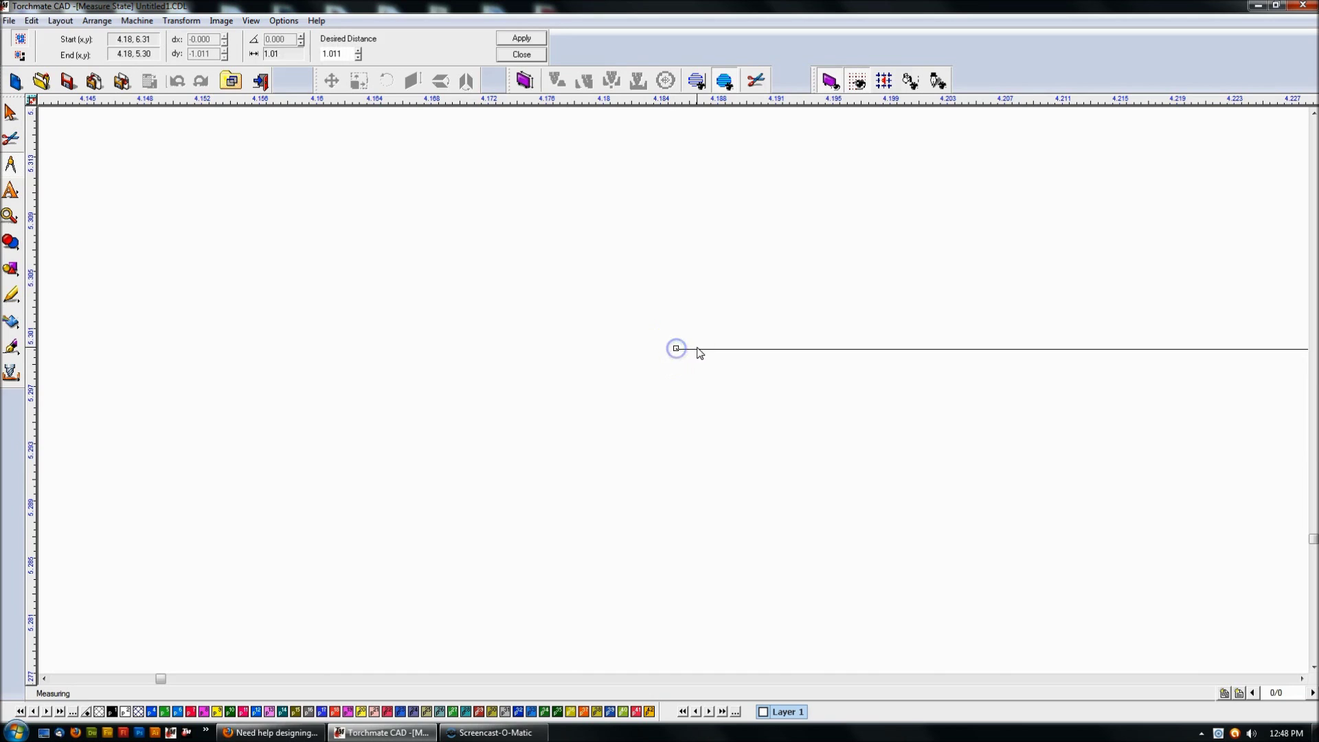
scroll(679, 371, down, 5)
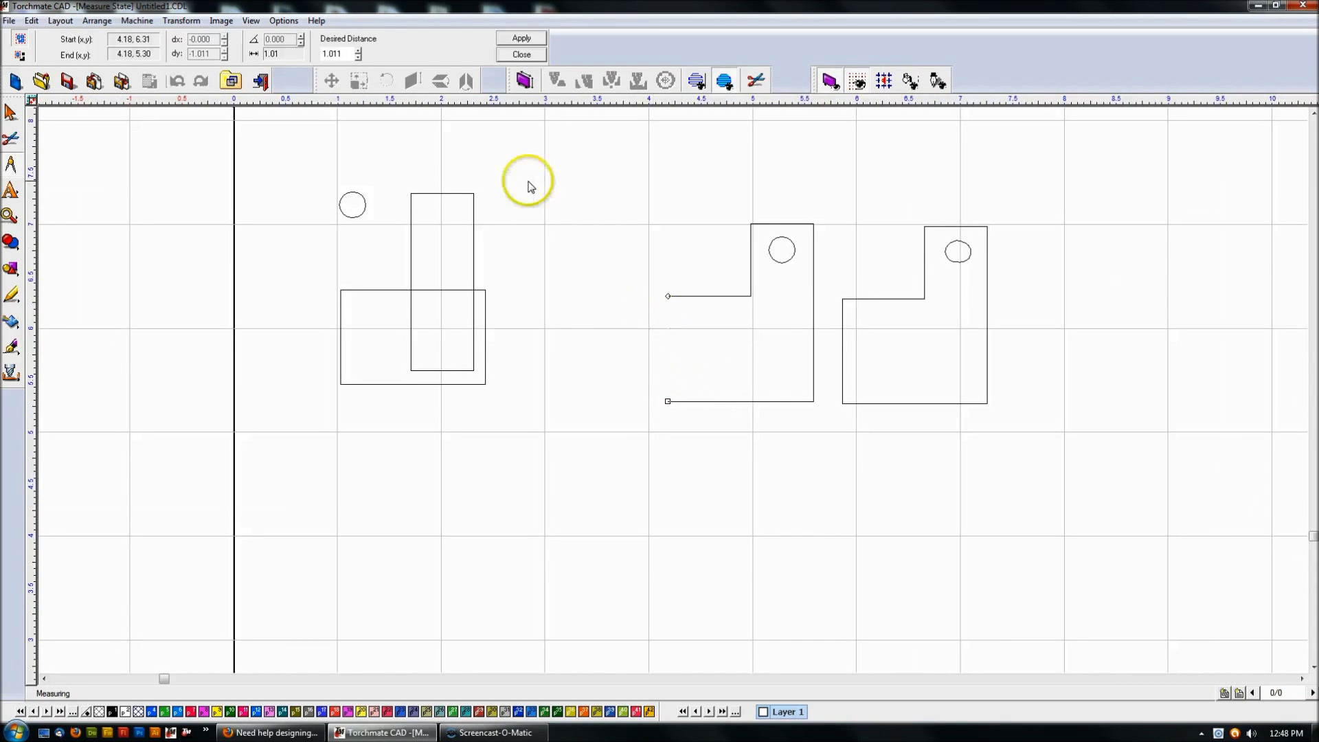
Step: Set the wide rectangle's height to 1.011
click(515, 55)
click(369, 290)
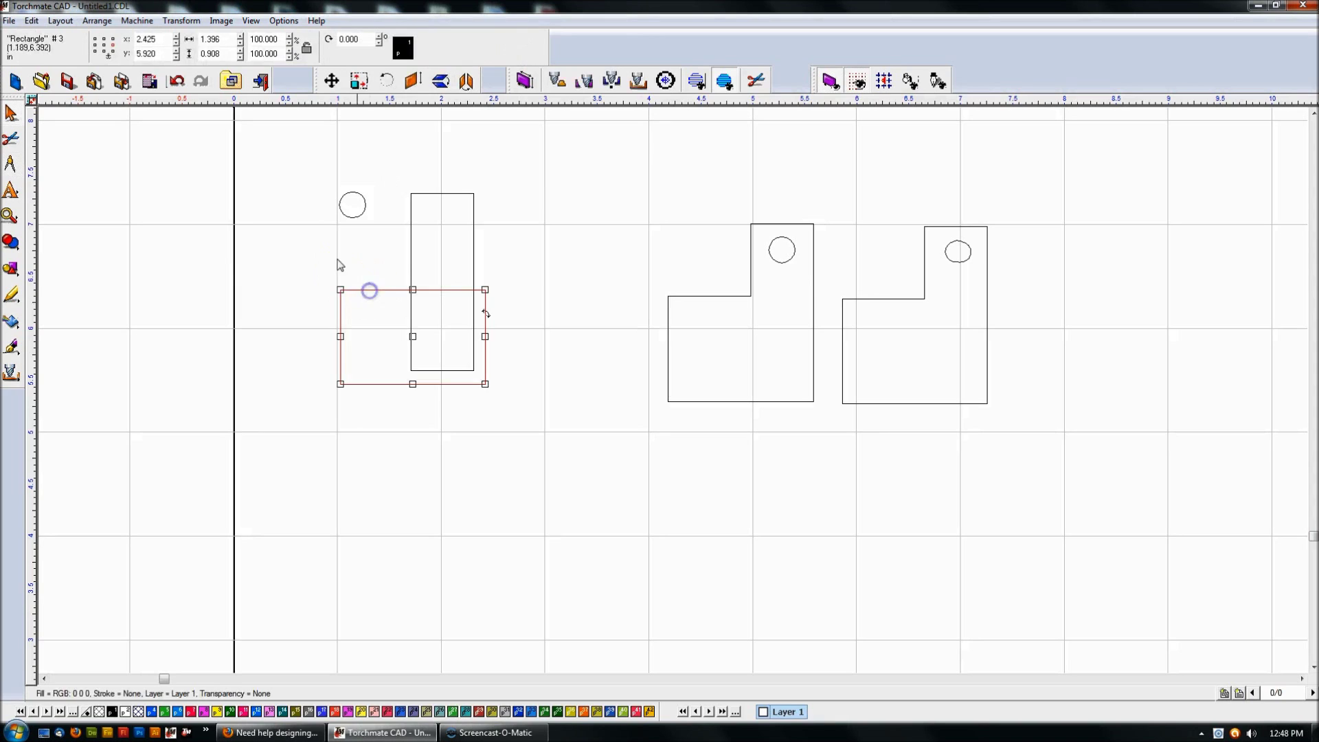
double_click(226, 39)
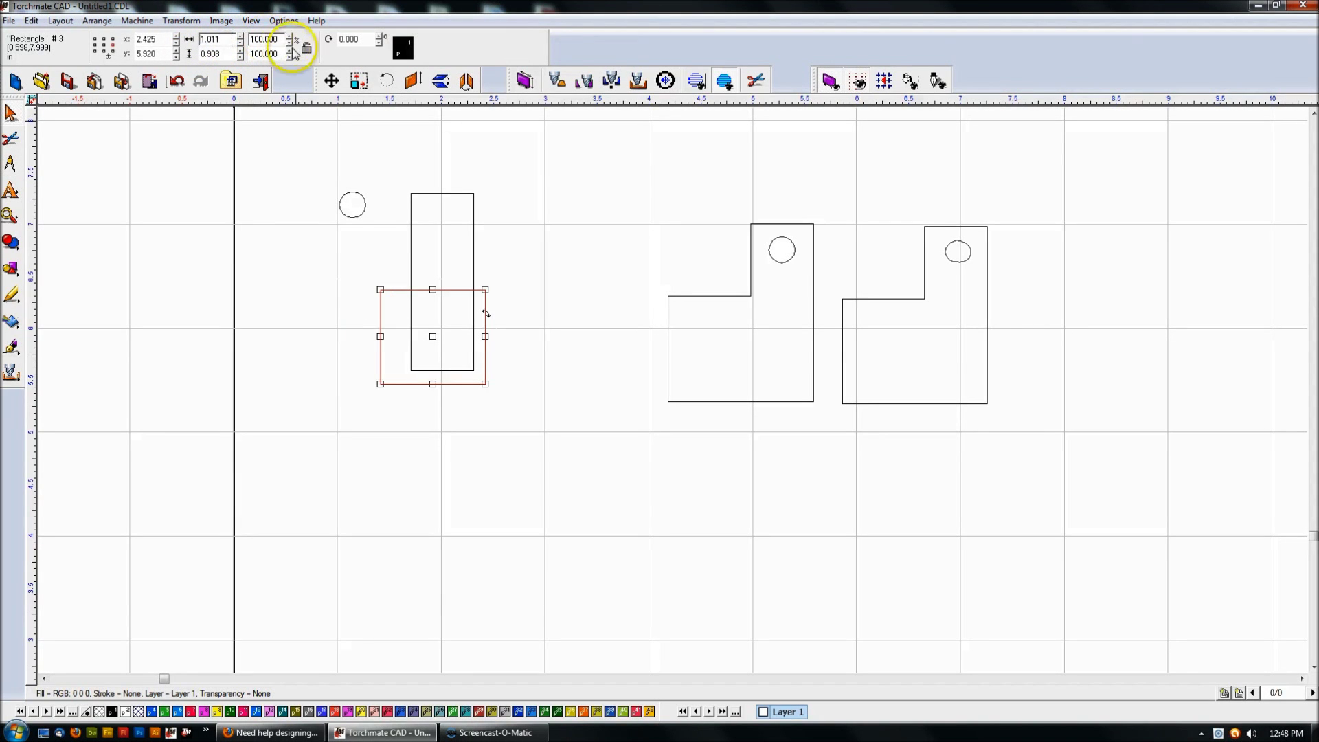
key(ctrl+z)
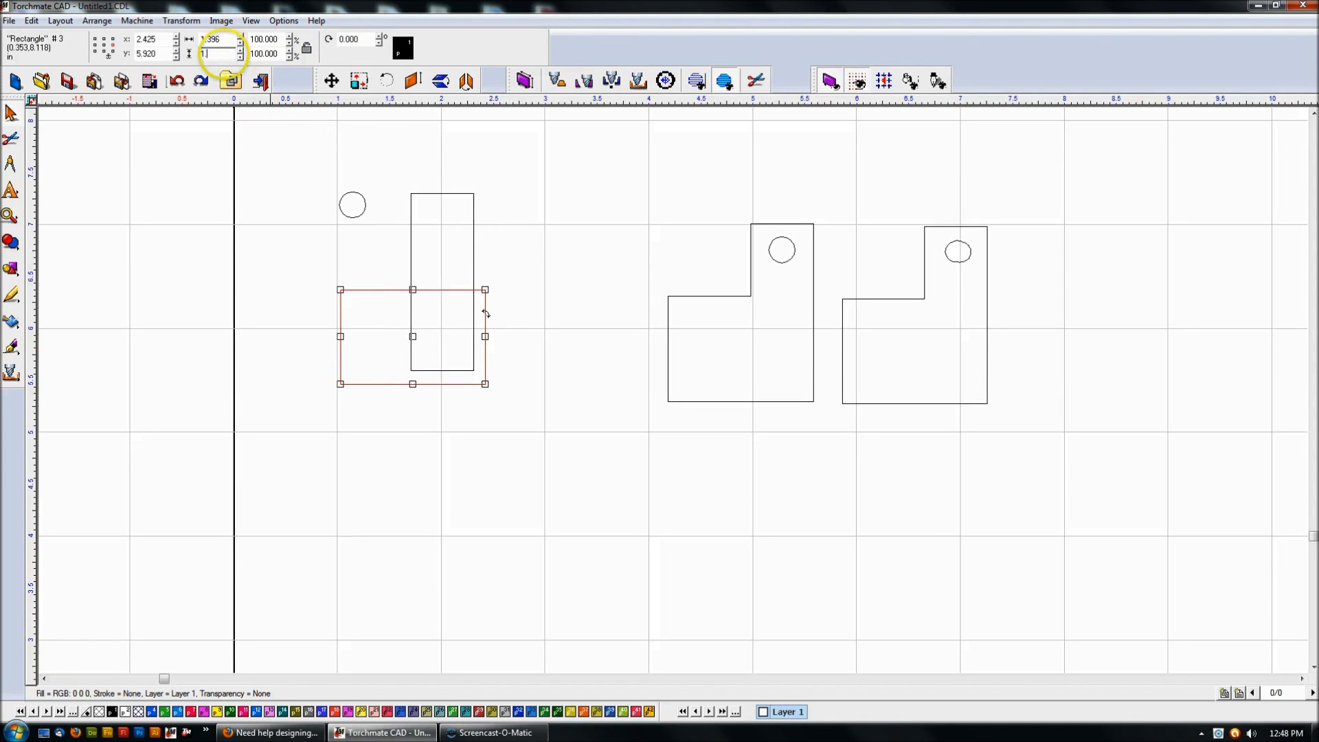
key(Return)
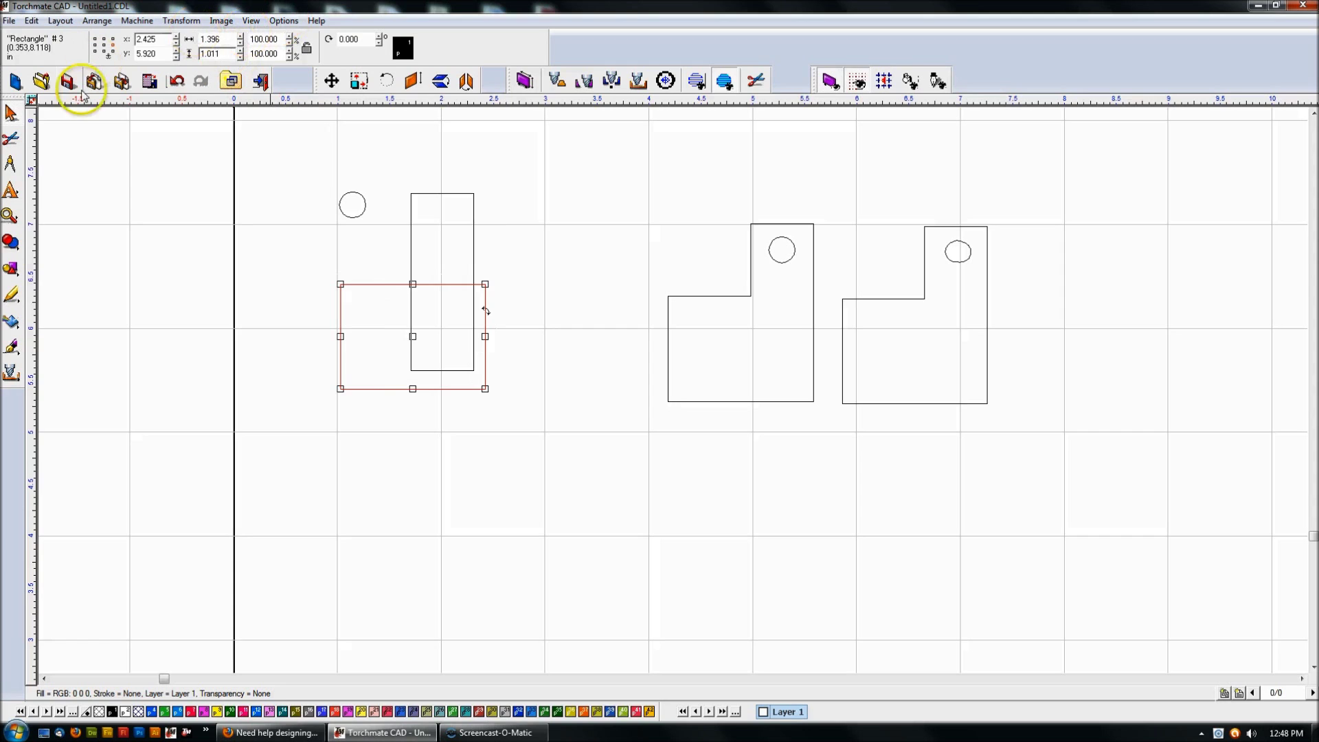
Step: Align both rectangles by their right and bottom edges to form an L
click(14, 114)
click(426, 194)
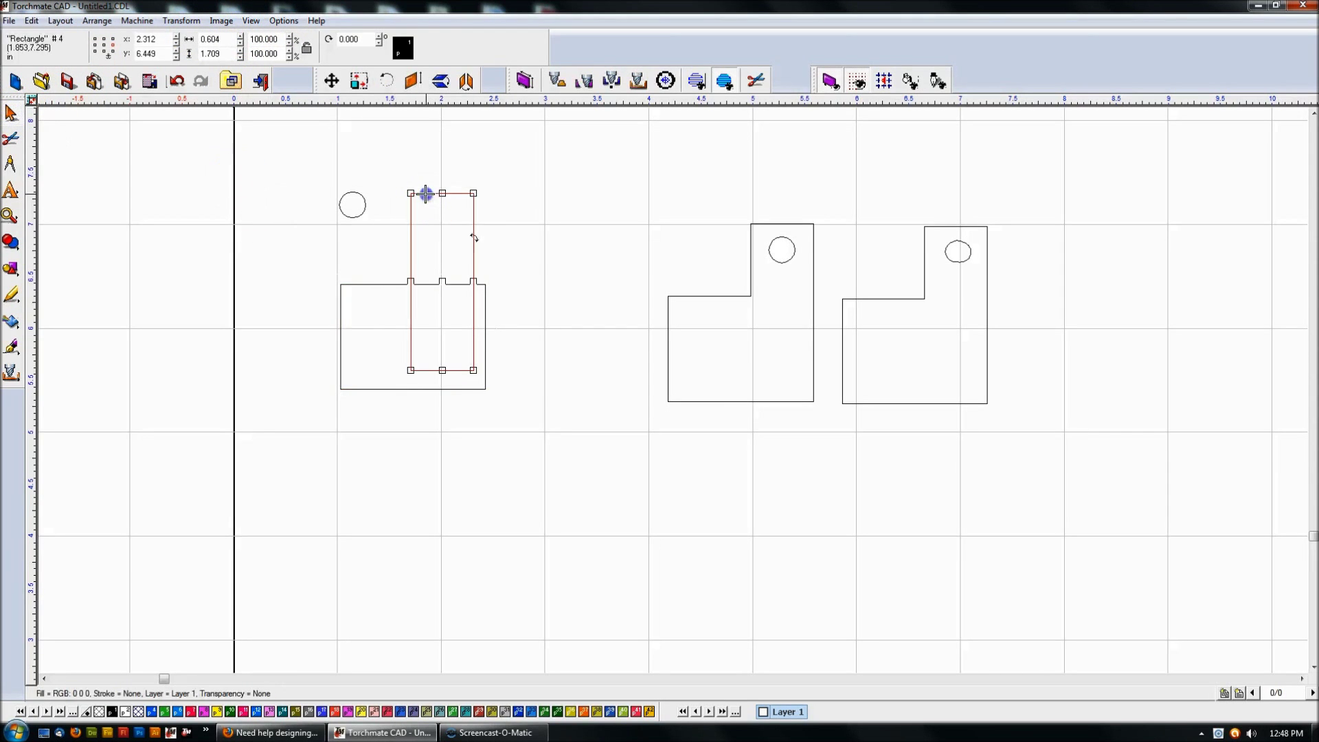
shift+click(388, 284)
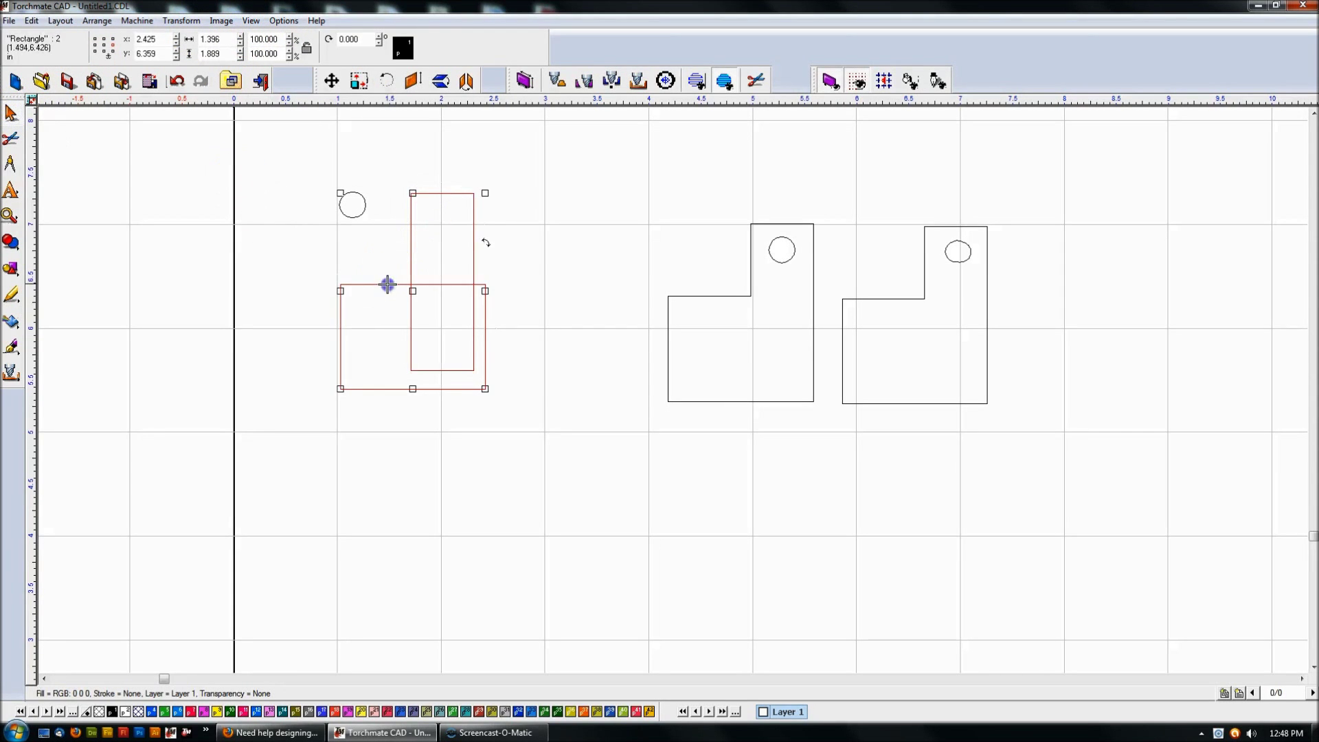
click(60, 20)
mouse_move(89, 52)
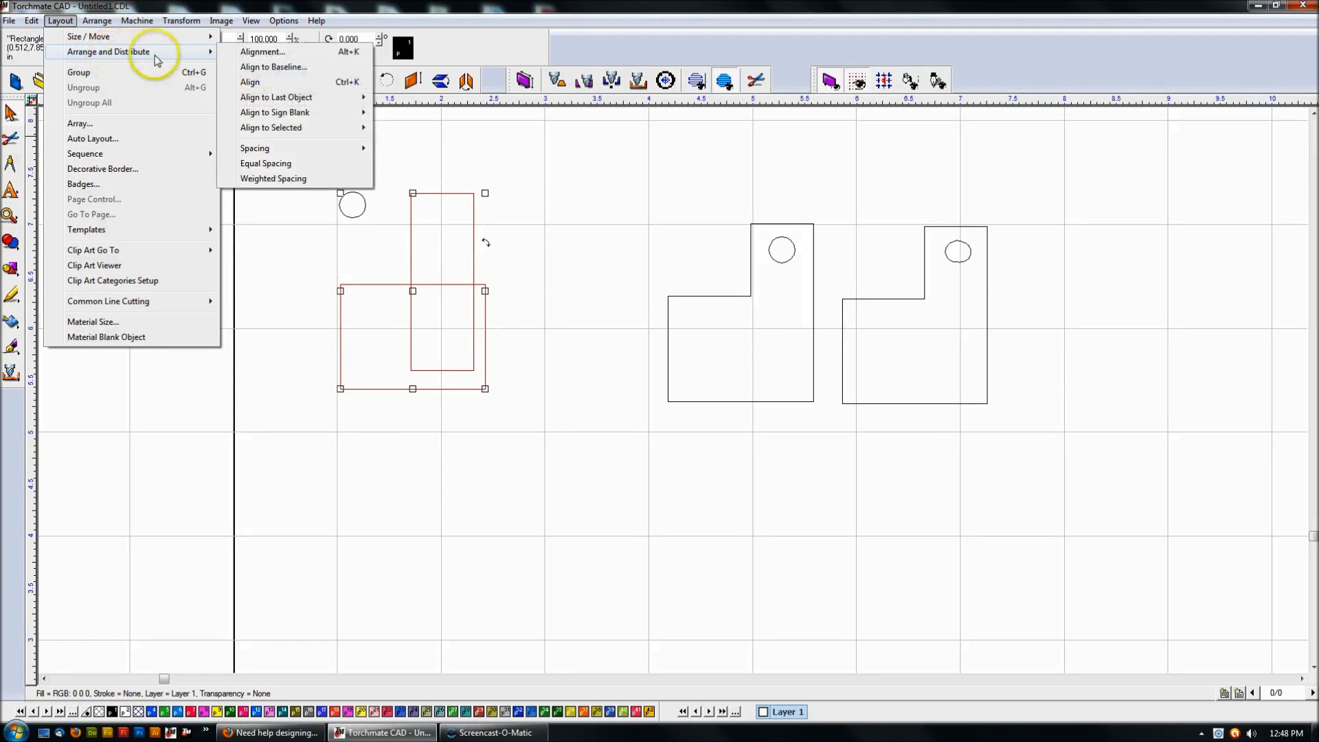
click(282, 53)
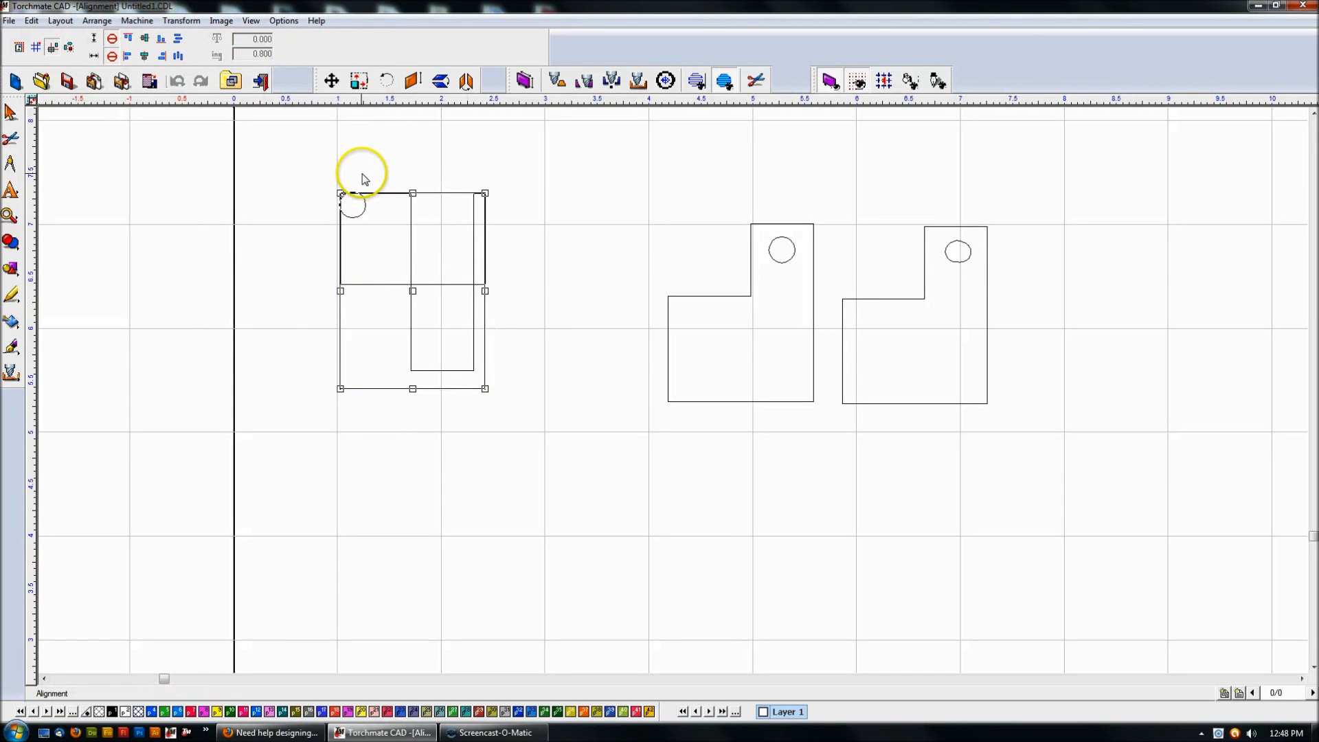
click(158, 58)
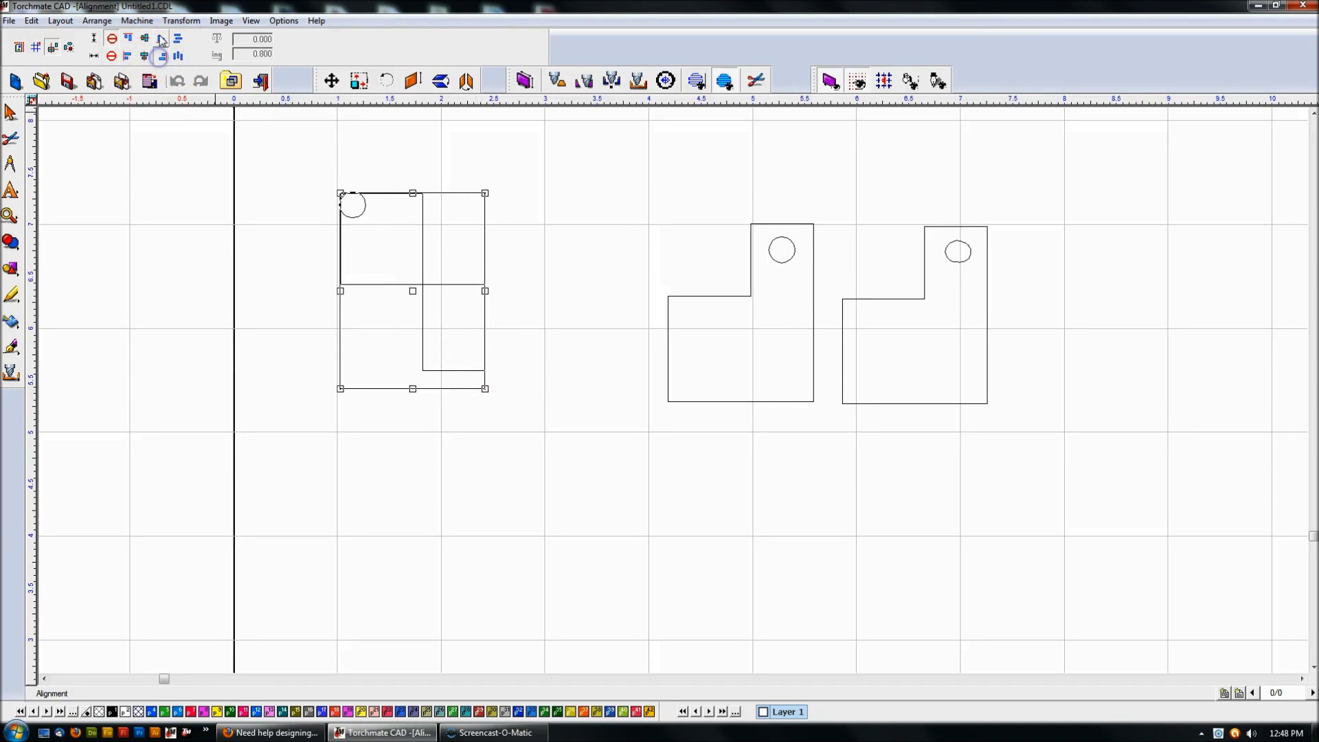
click(161, 39)
click(11, 114)
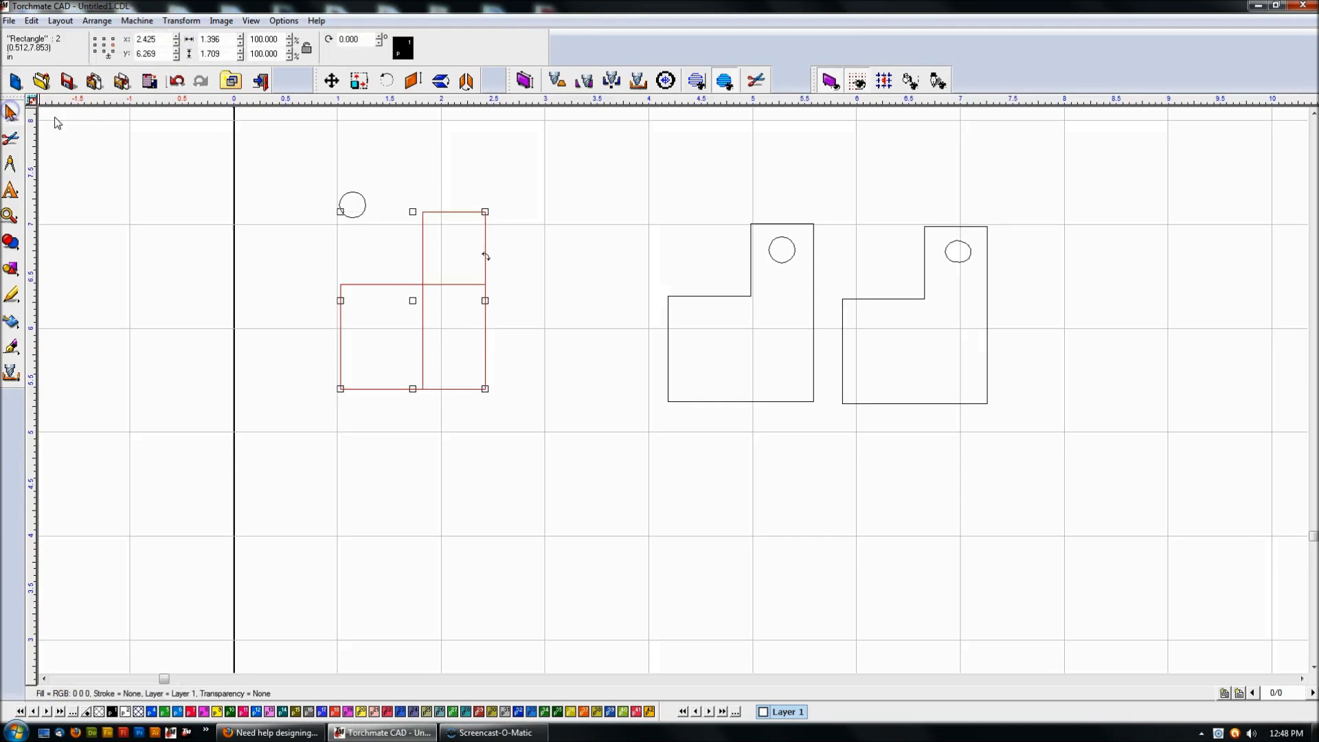
click(599, 224)
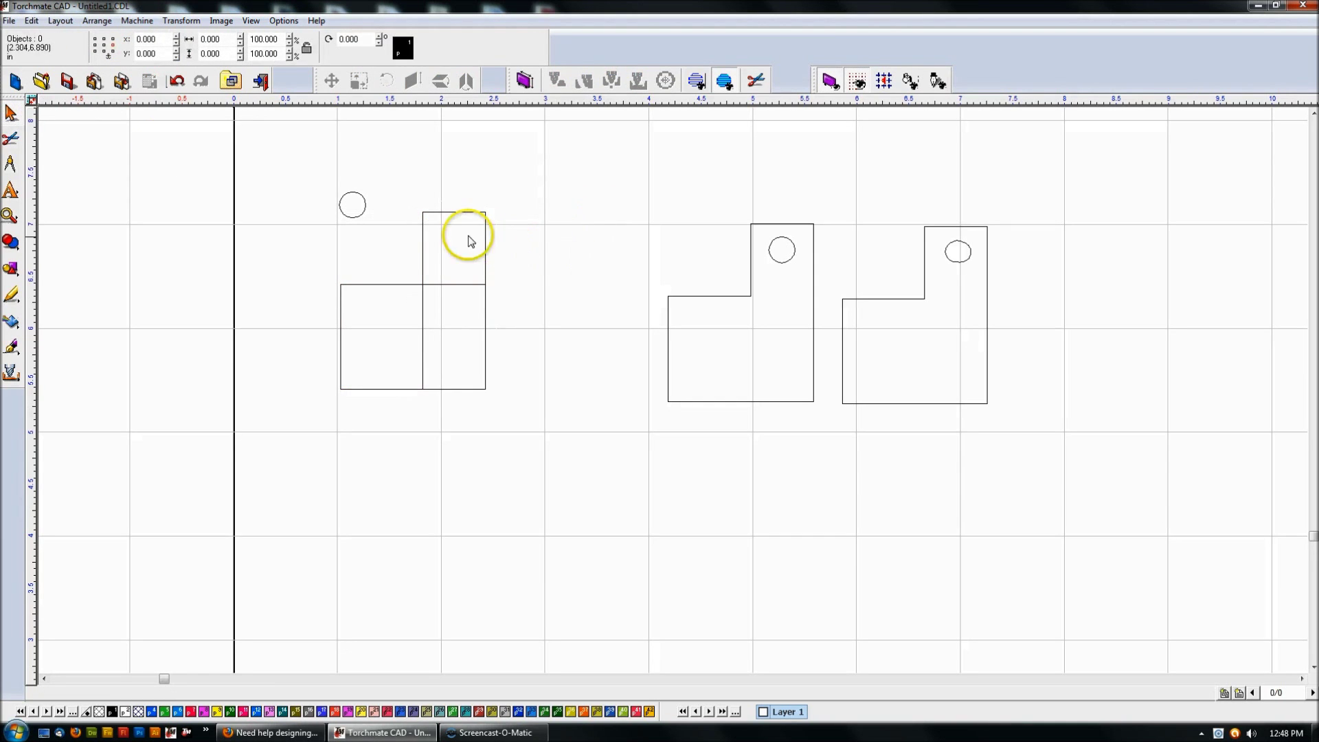
Step: Centre the circle horizontally on the tall rectangle and align their top edges
click(356, 208)
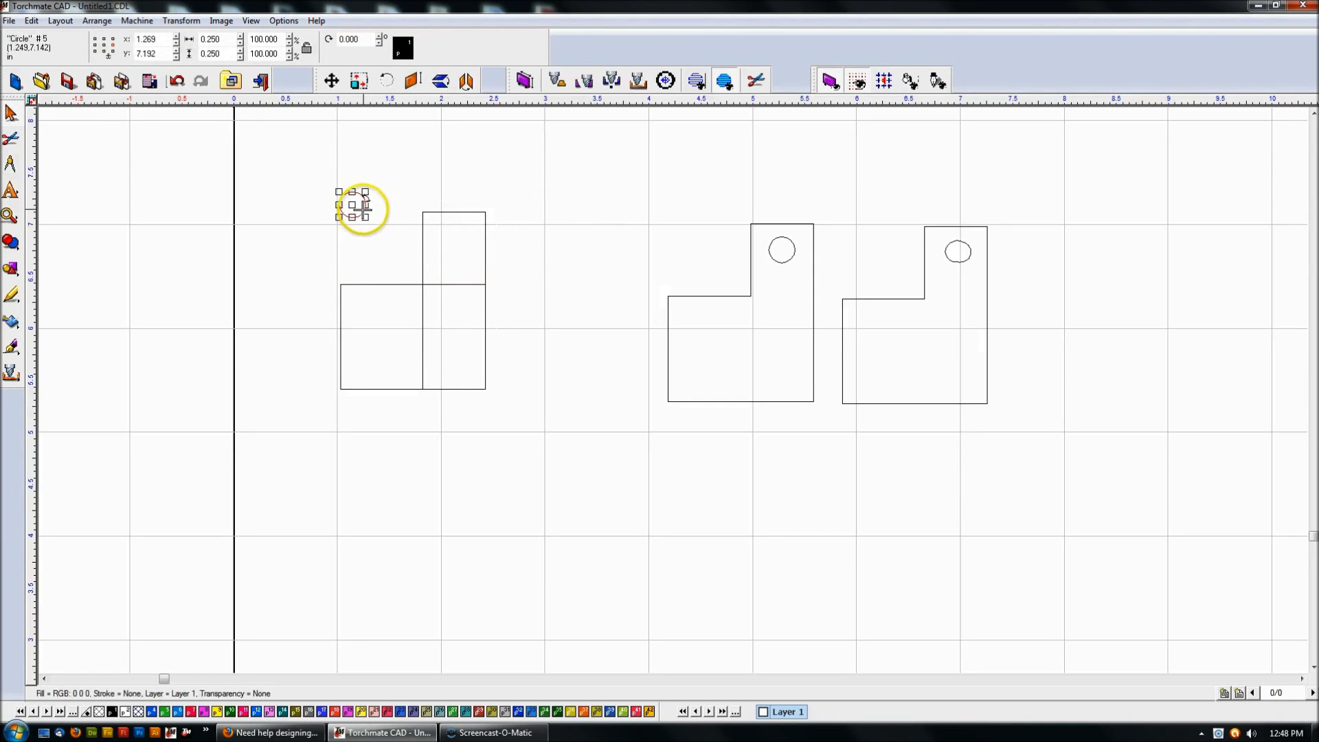
shift+click(422, 223)
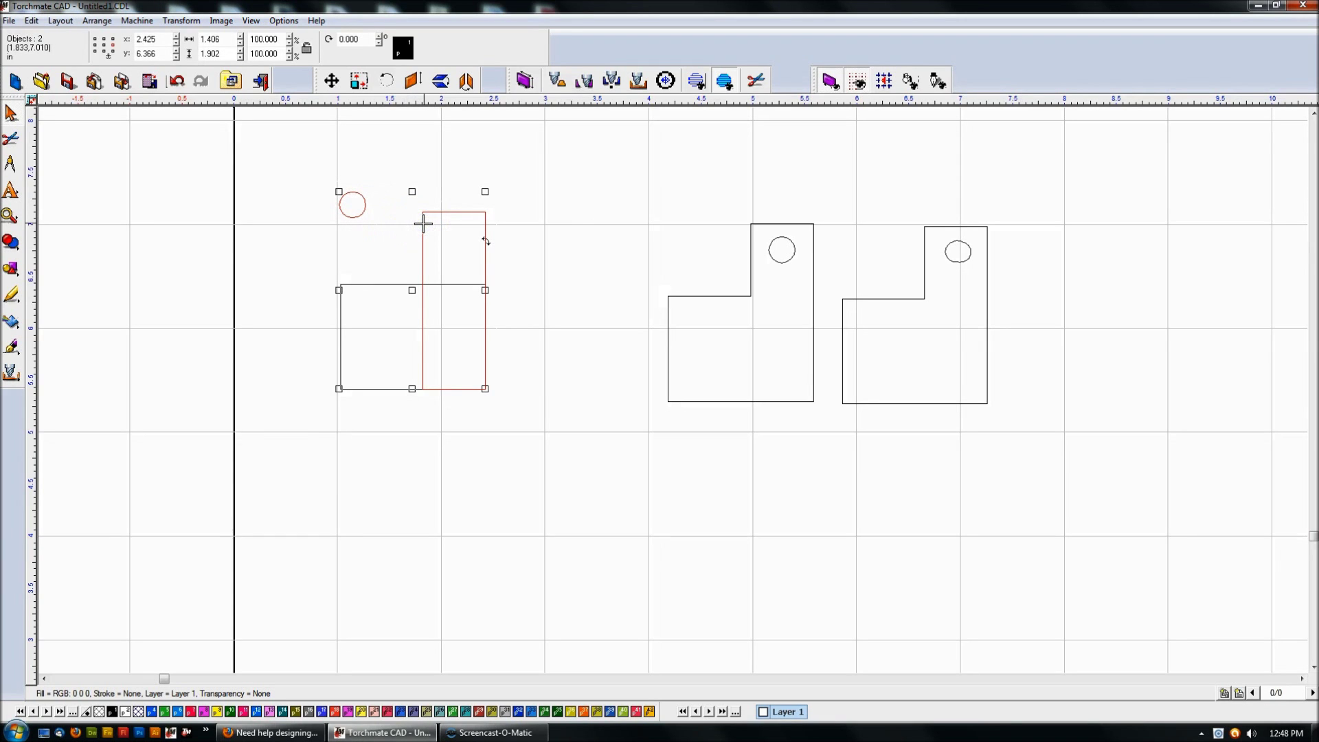
key(ctrl+l)
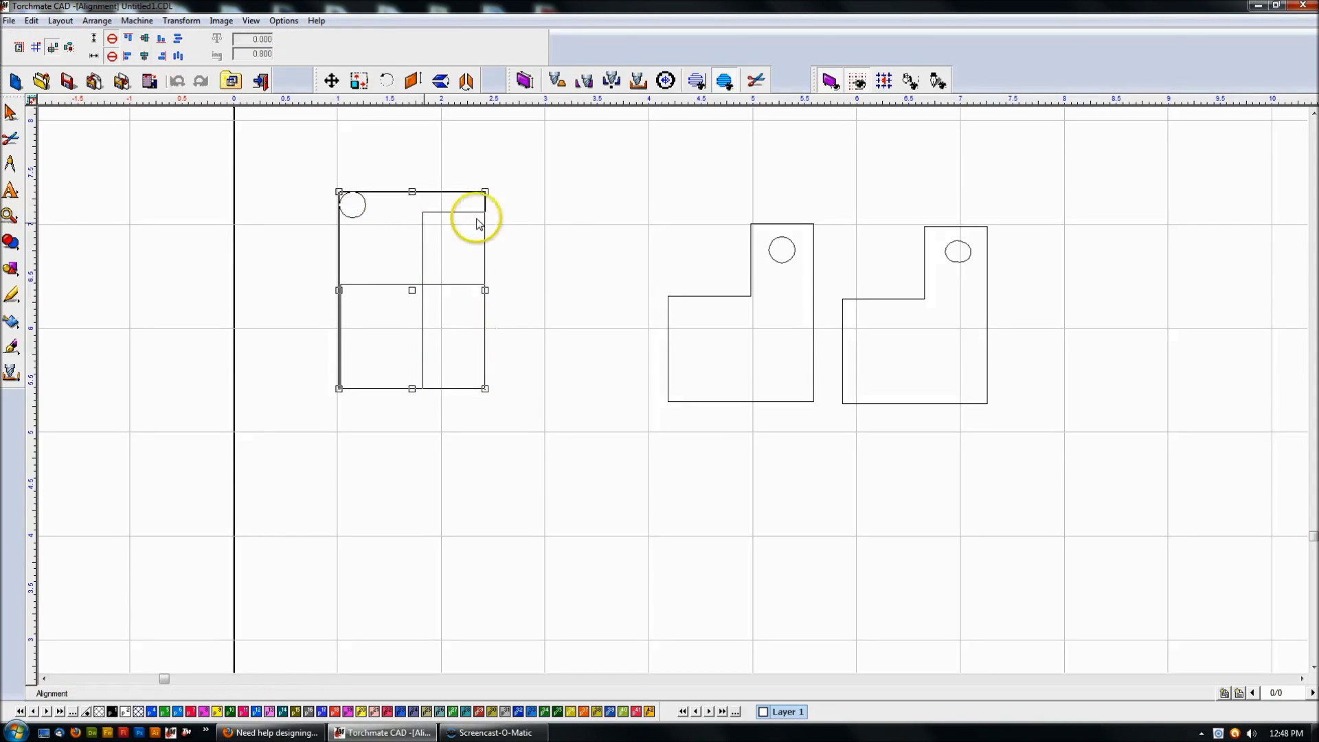
click(145, 56)
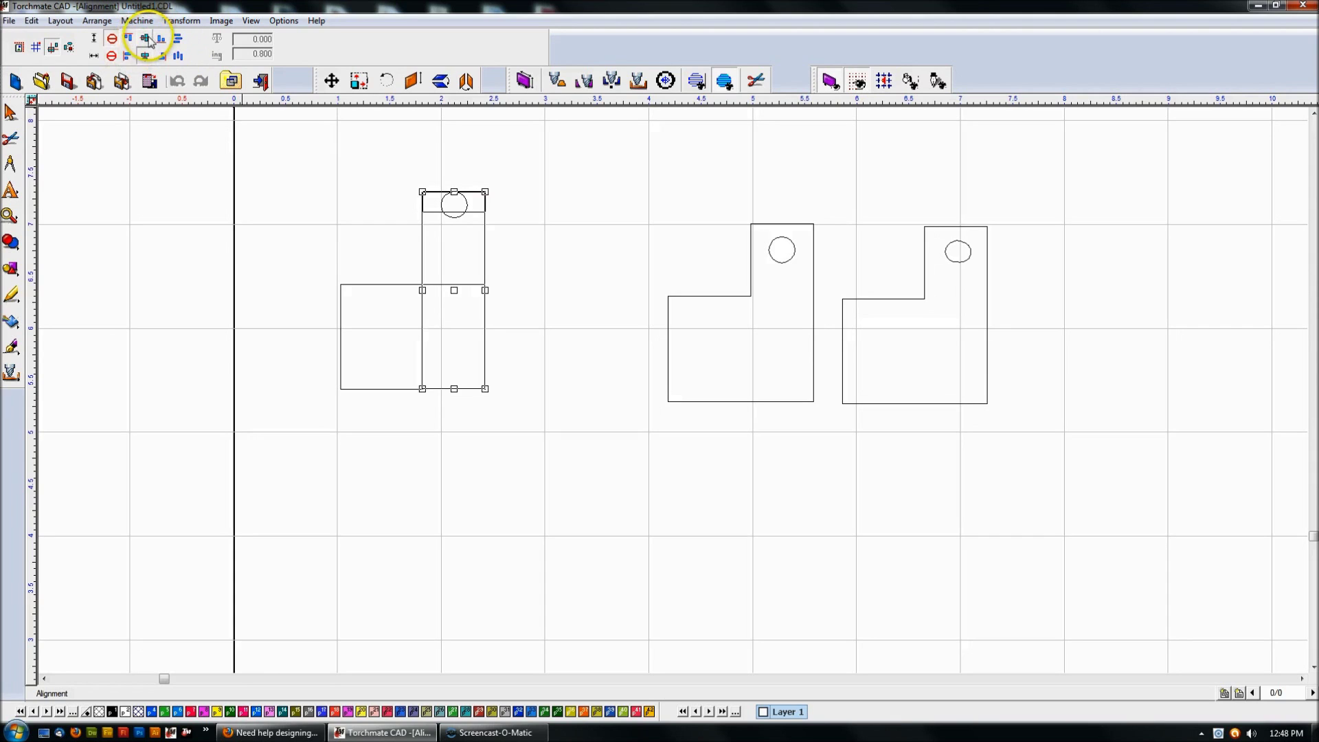
click(147, 39)
click(522, 164)
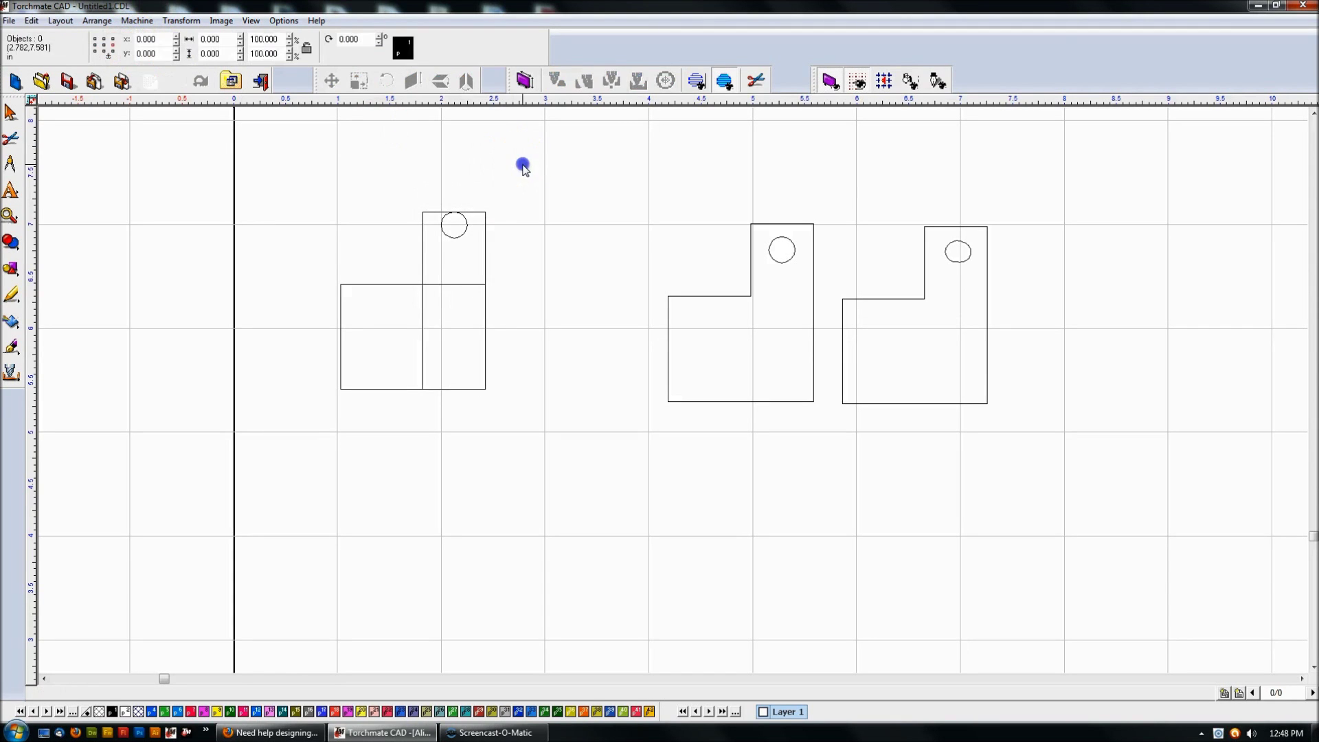
Step: Lower the circle by 0.125 to Y 6.748
click(466, 229)
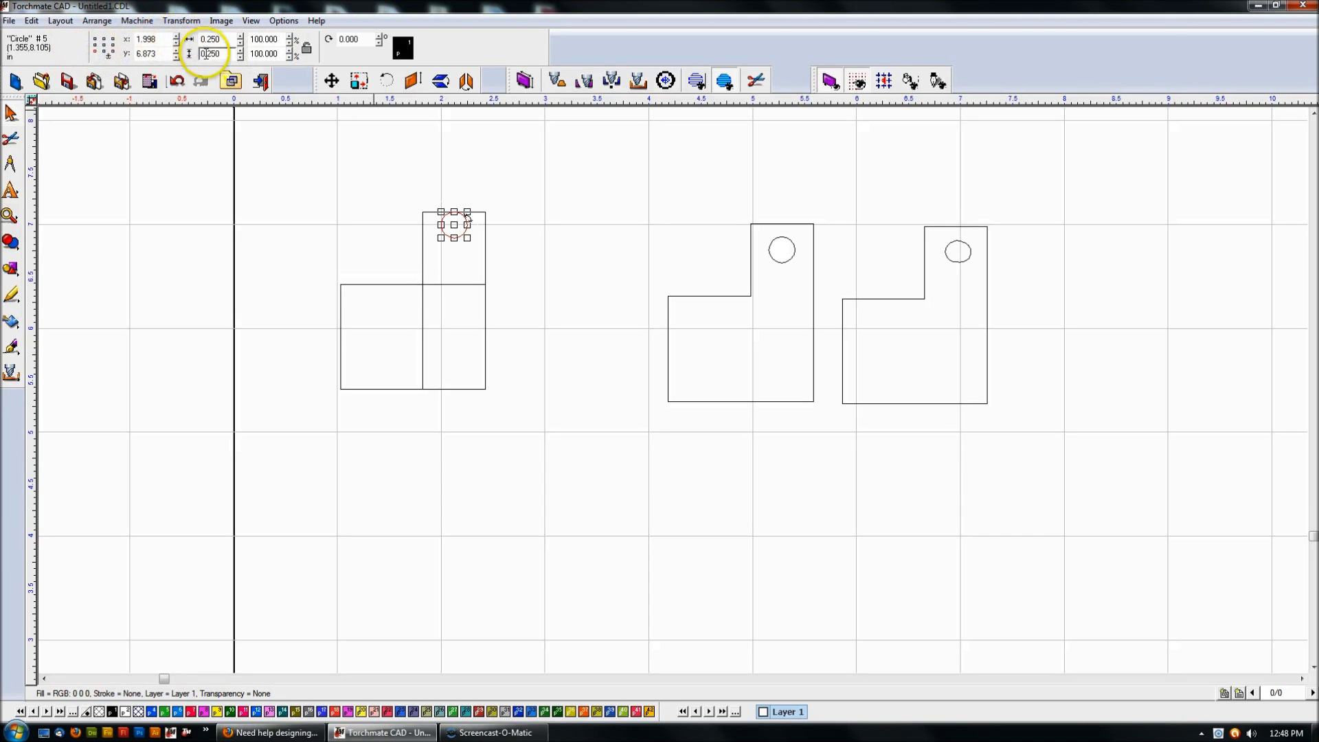
click(157, 39)
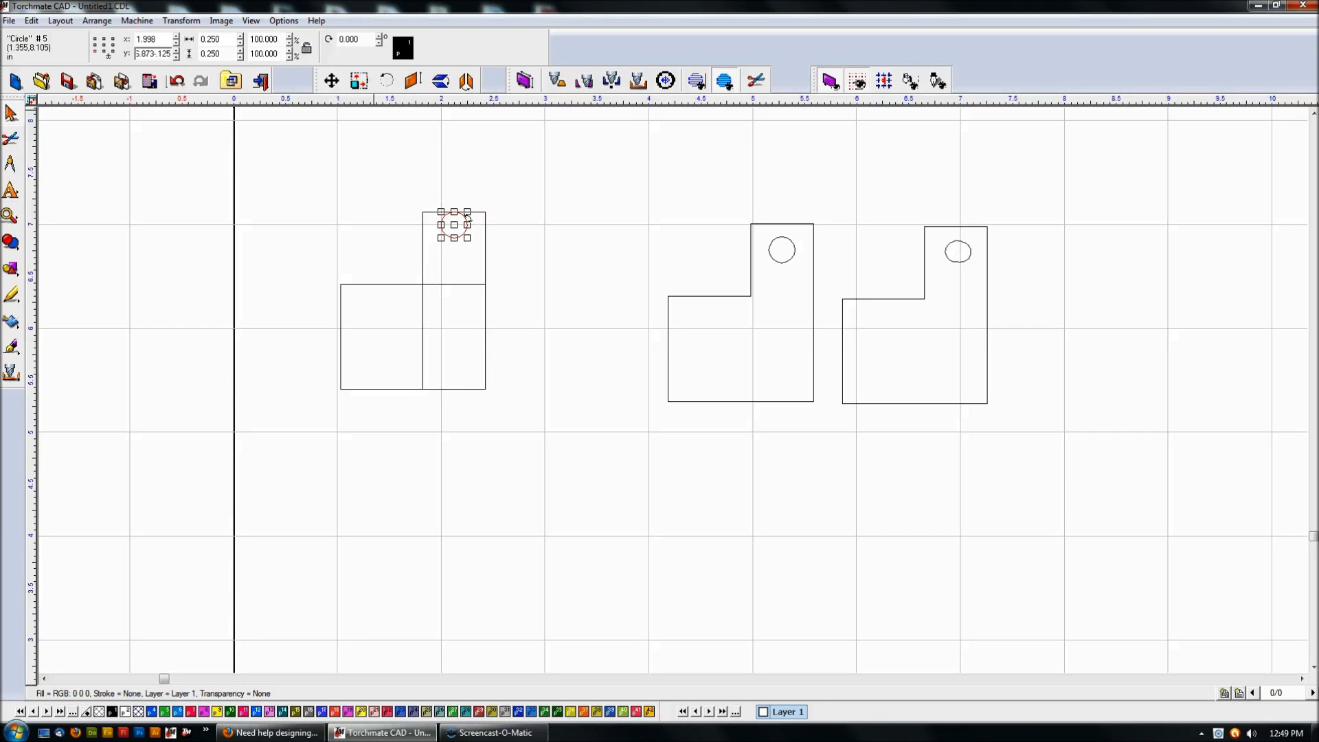
click(312, 148)
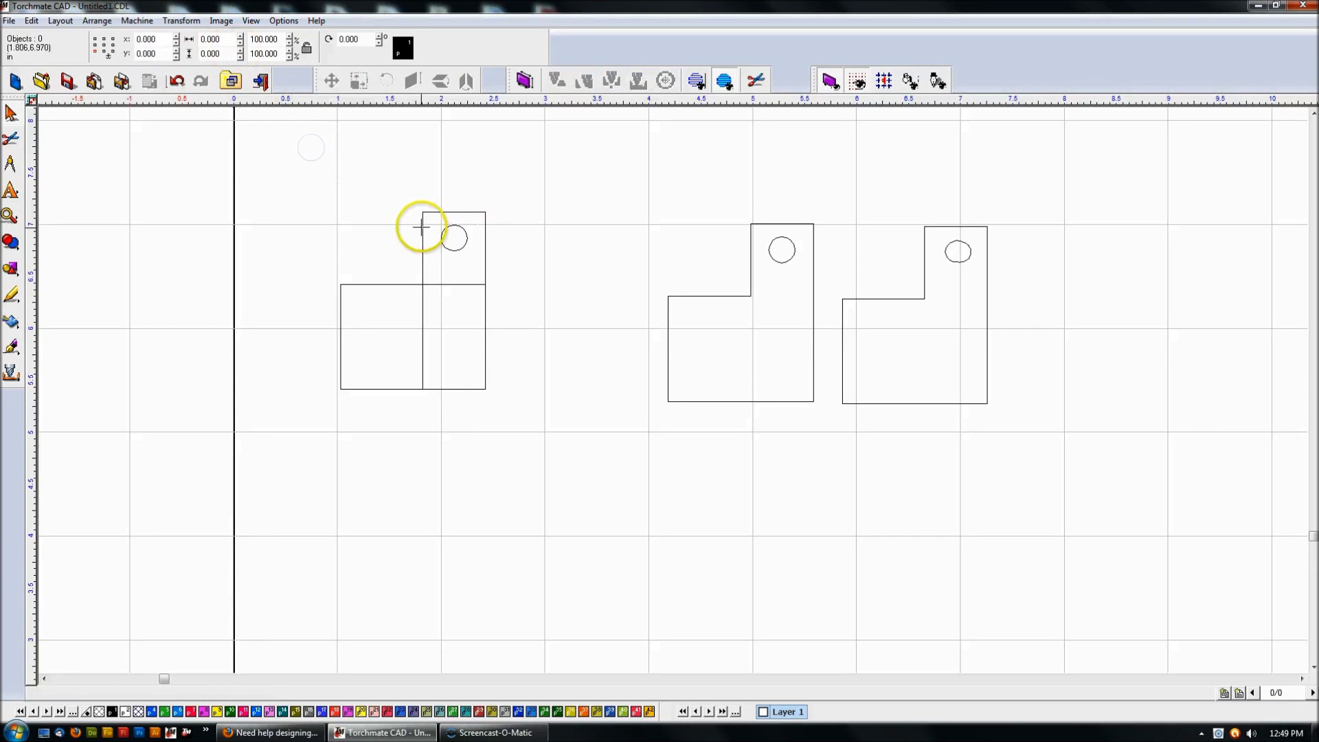
click(423, 272)
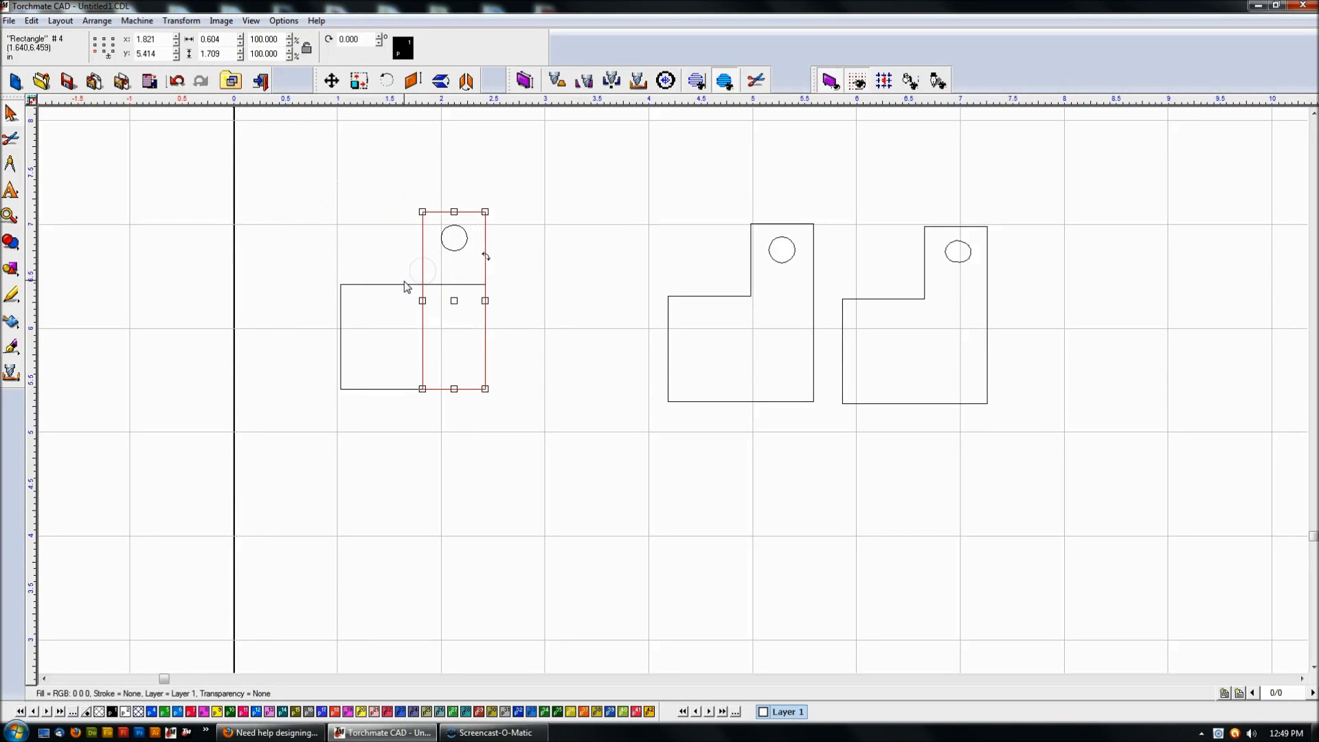
Step: Basic Weld the two rectangles into one L-shaped polygon and preview with solid fill
click(11, 245)
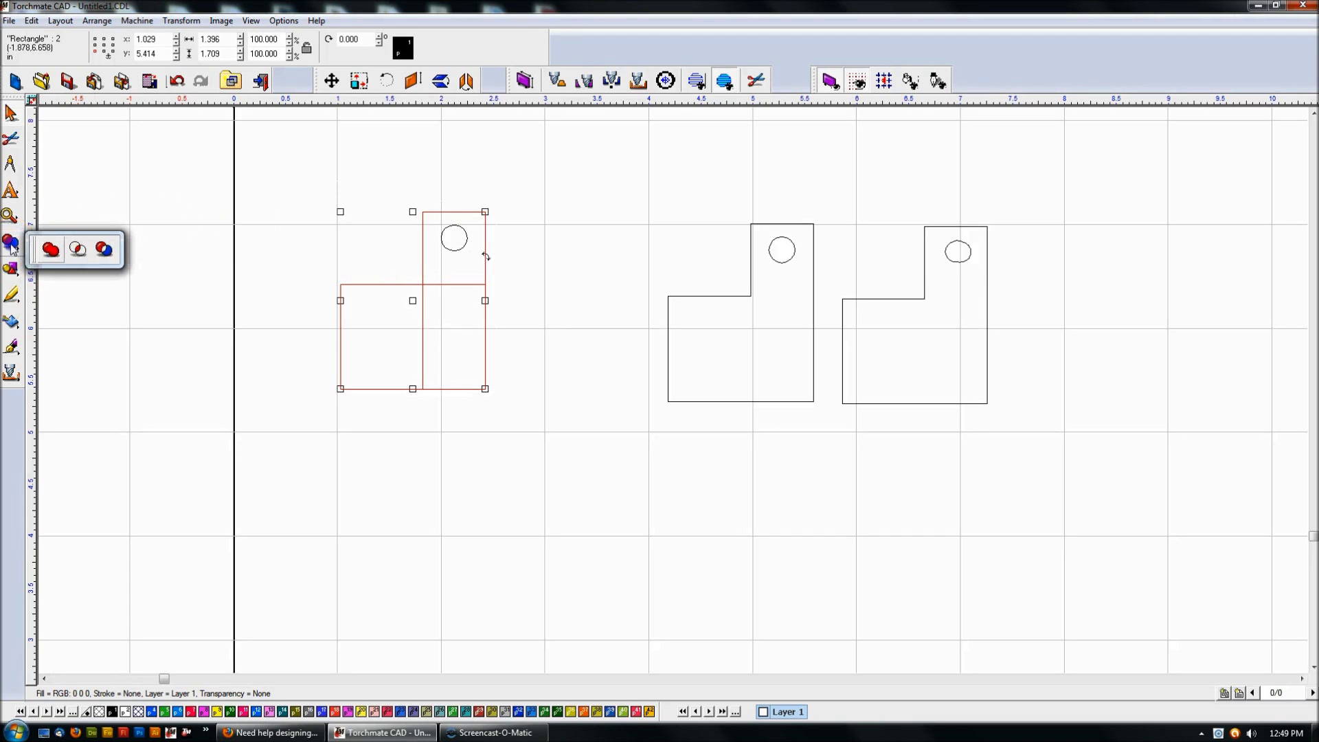
click(51, 250)
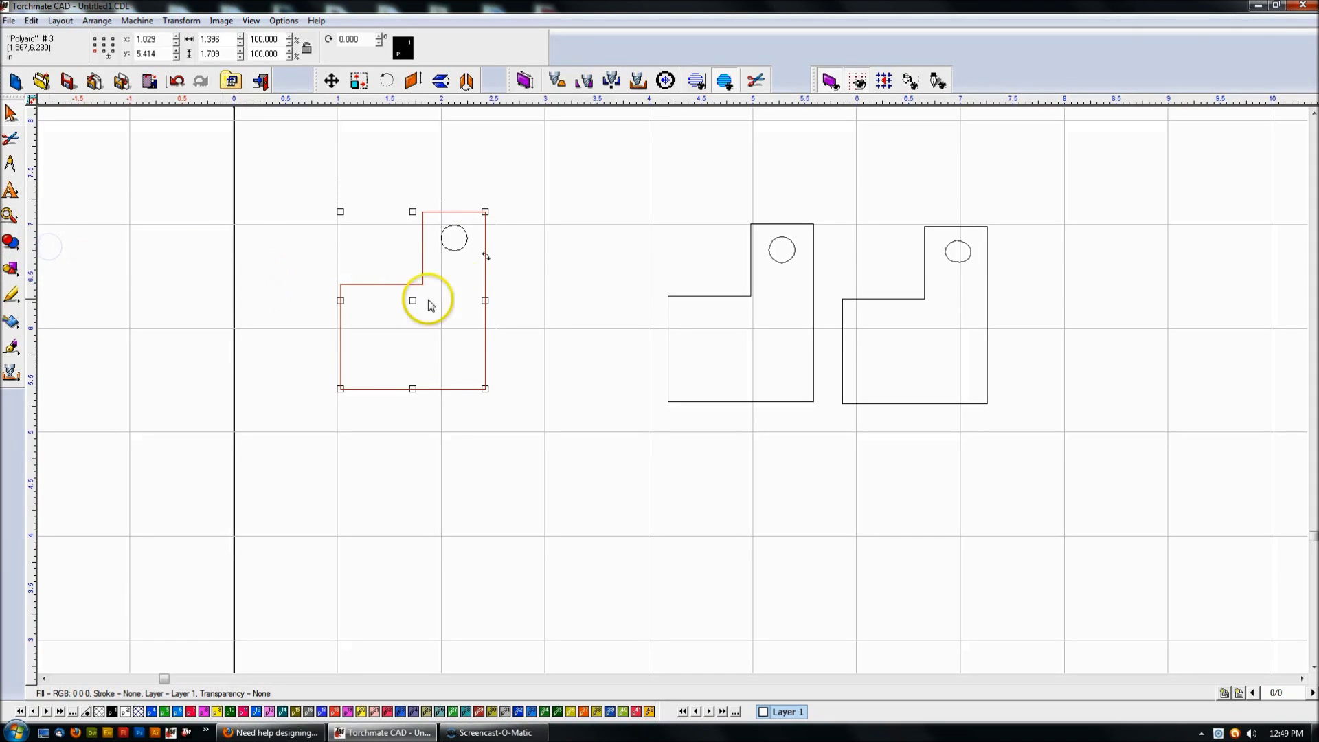
click(558, 325)
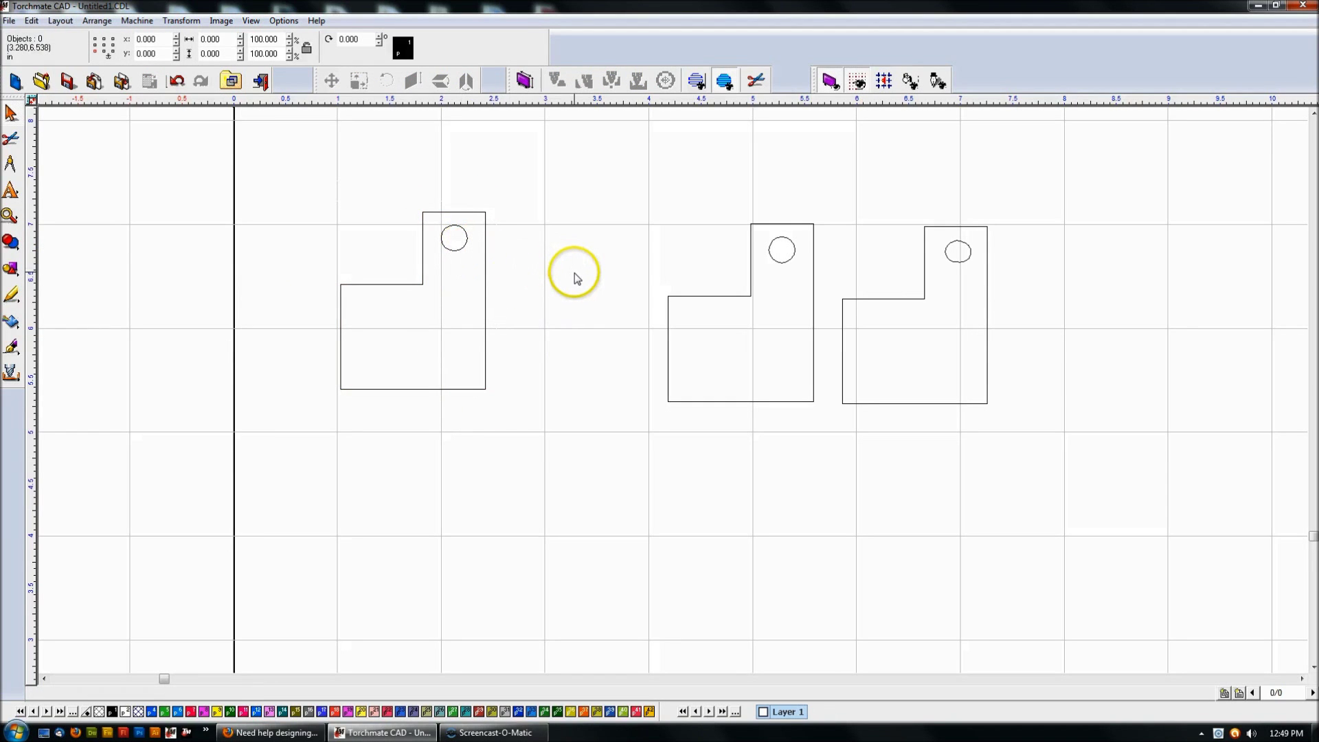
drag(402, 196, 546, 294)
key(Delete)
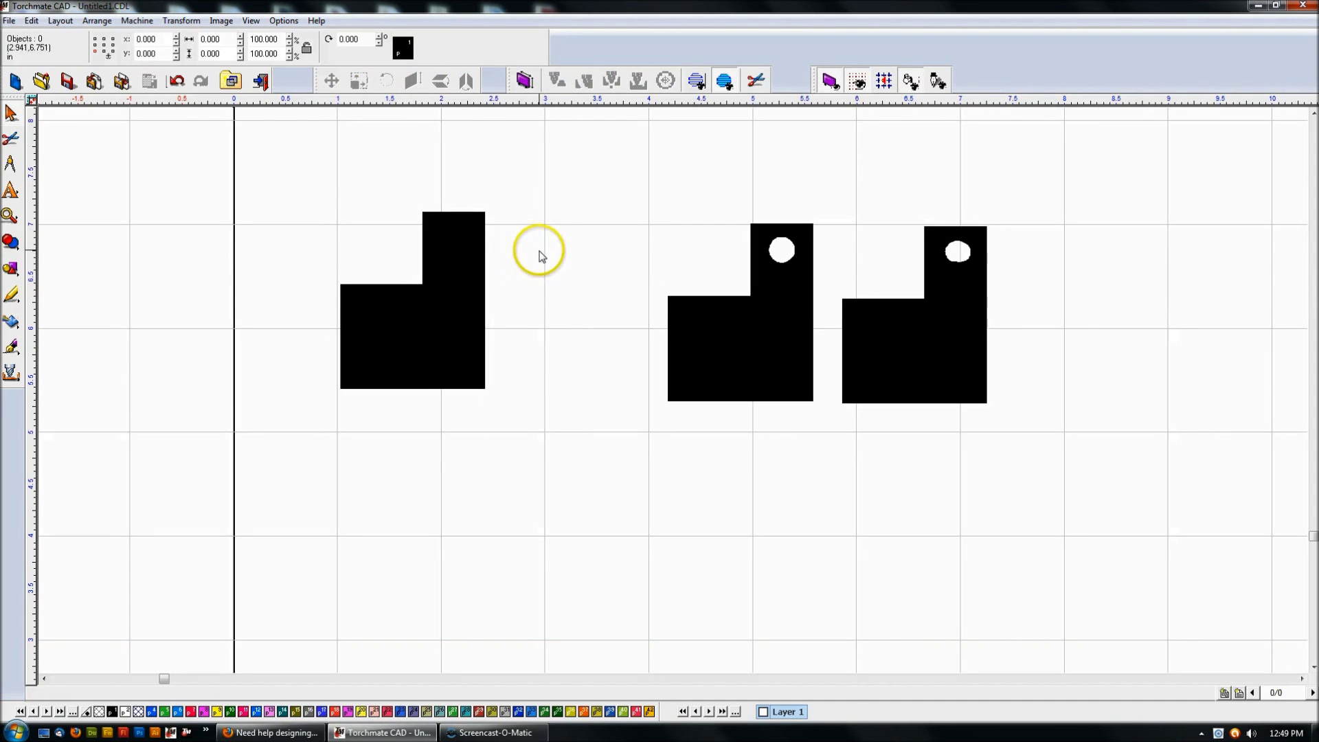
Step: XOR Weld the left L-shape and its circle so the circle becomes a hole
click(248, 21)
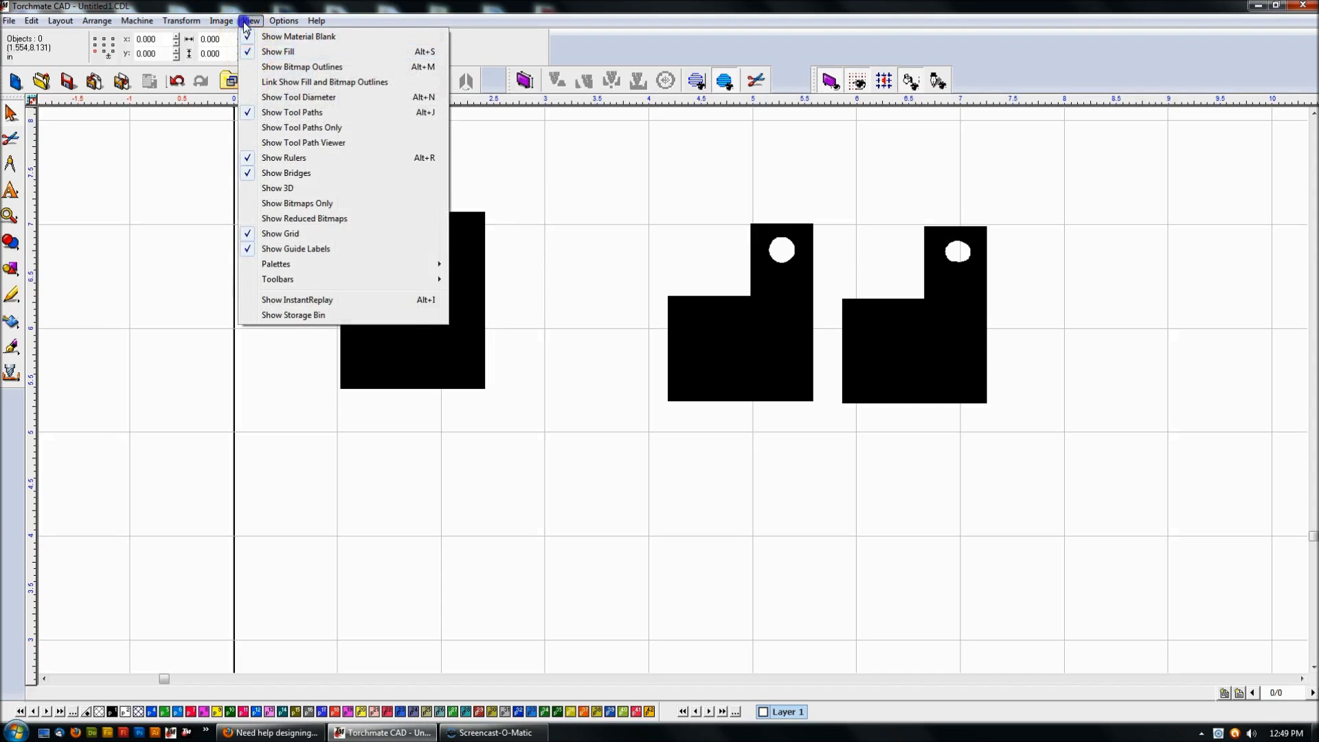
click(246, 21)
click(524, 244)
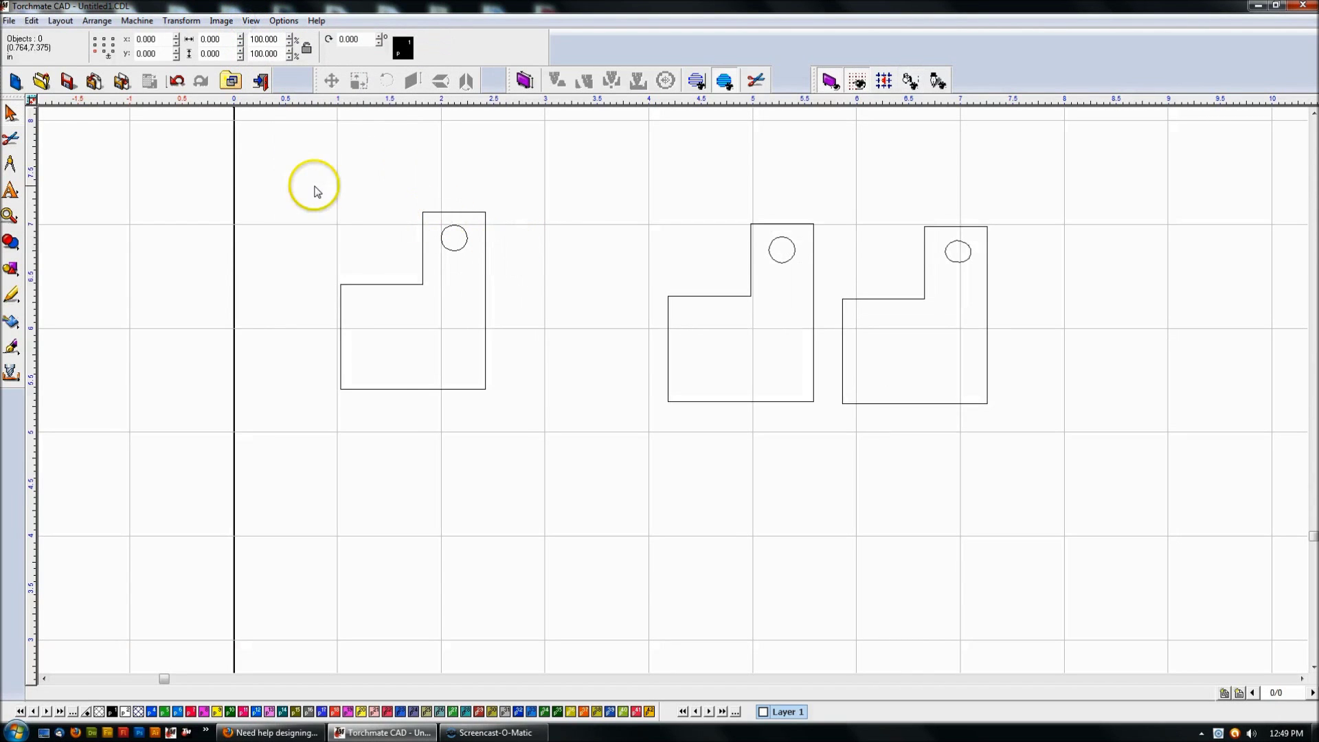
drag(272, 168, 592, 445)
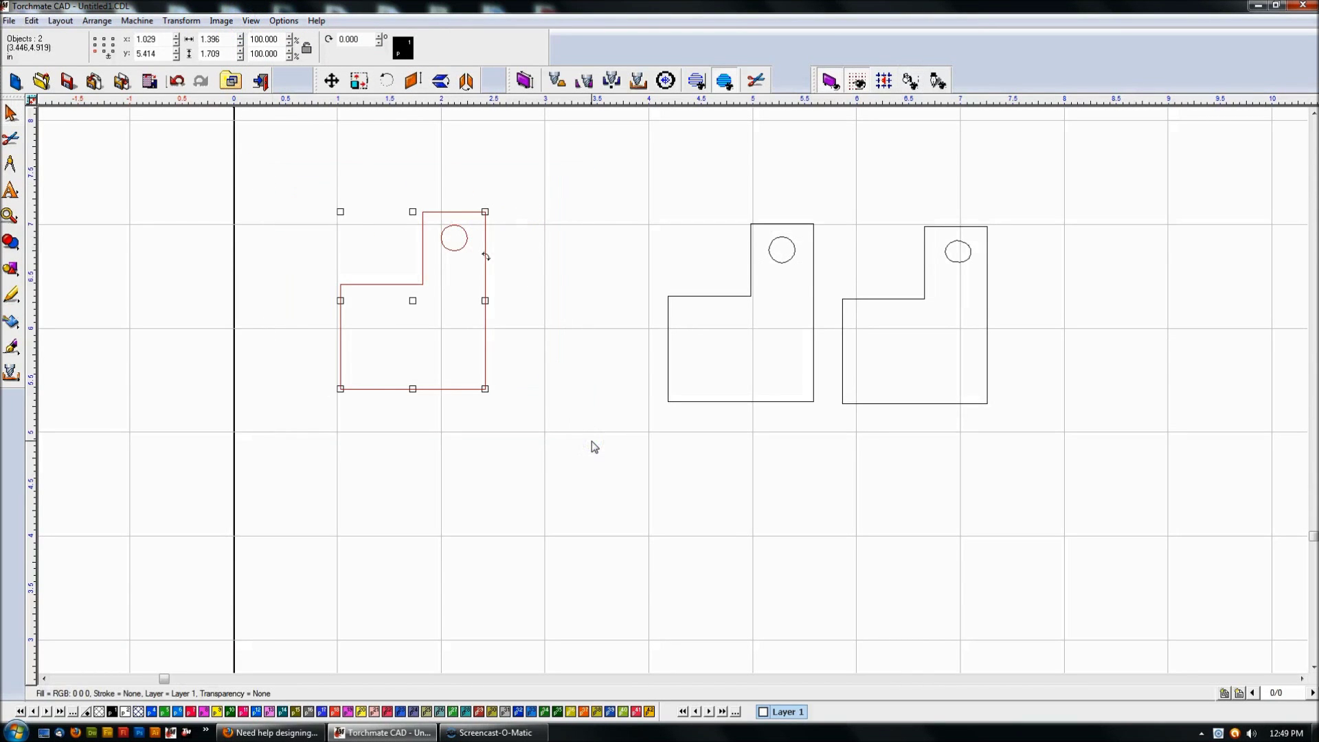
click(10, 242)
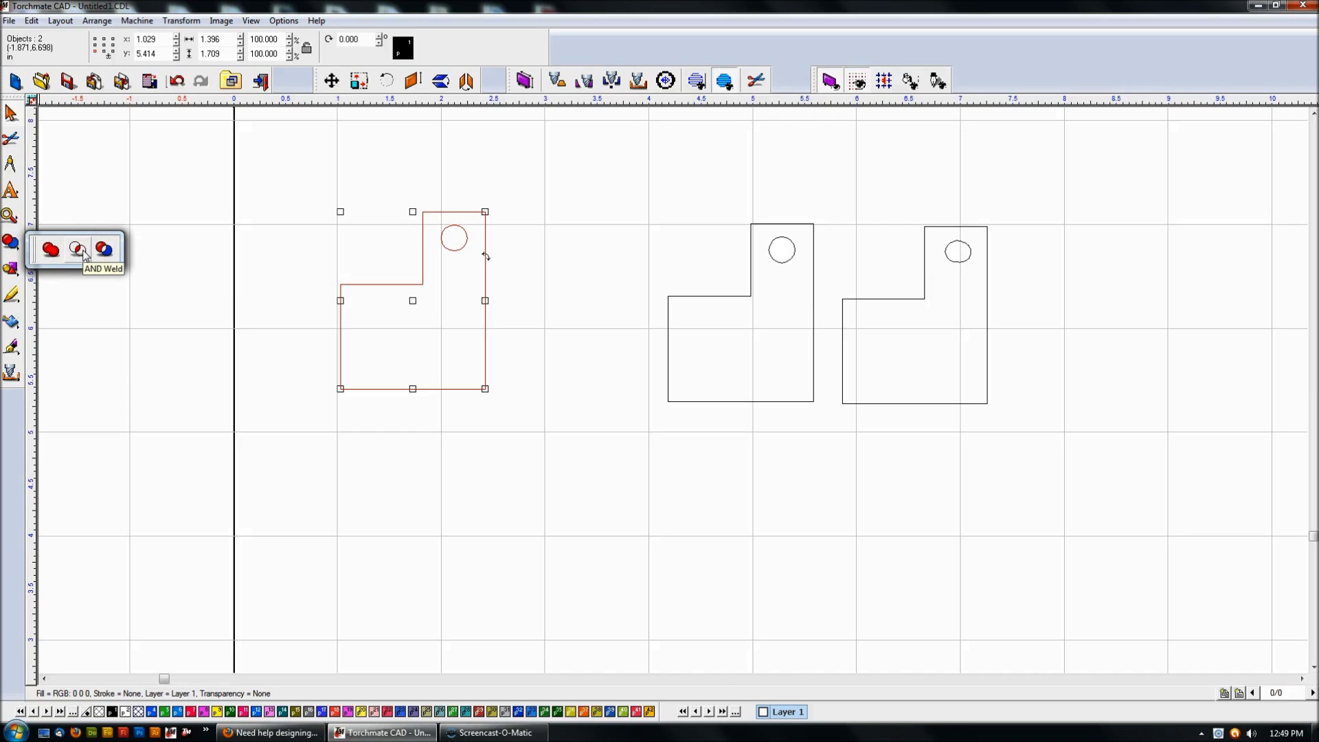
click(51, 250)
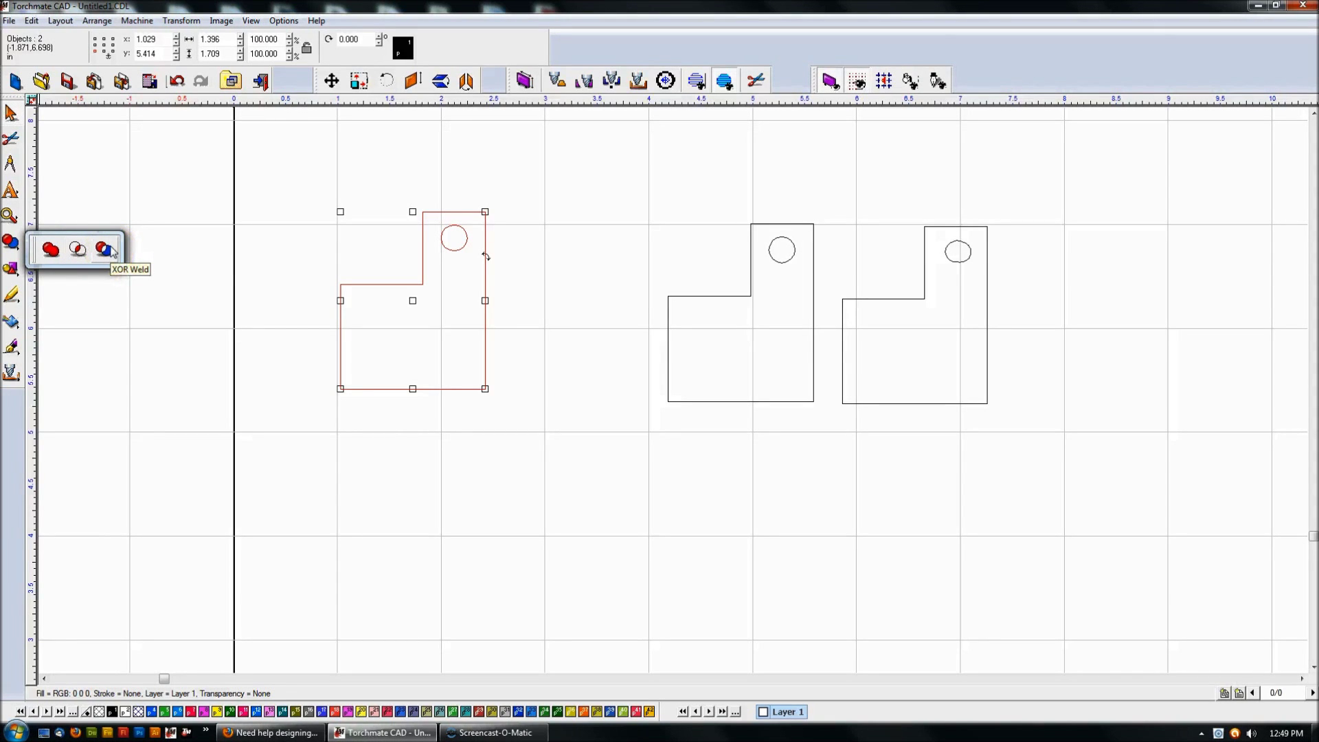
click(51, 249)
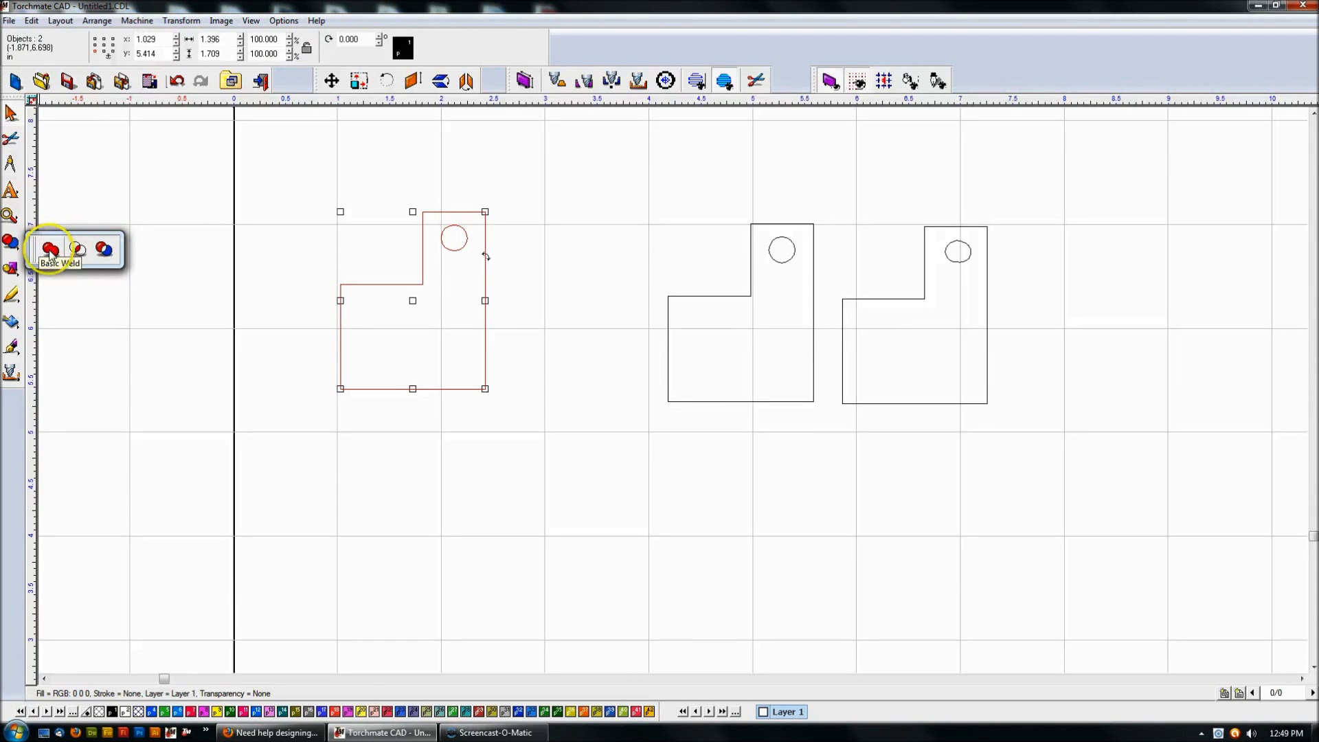
click(104, 248)
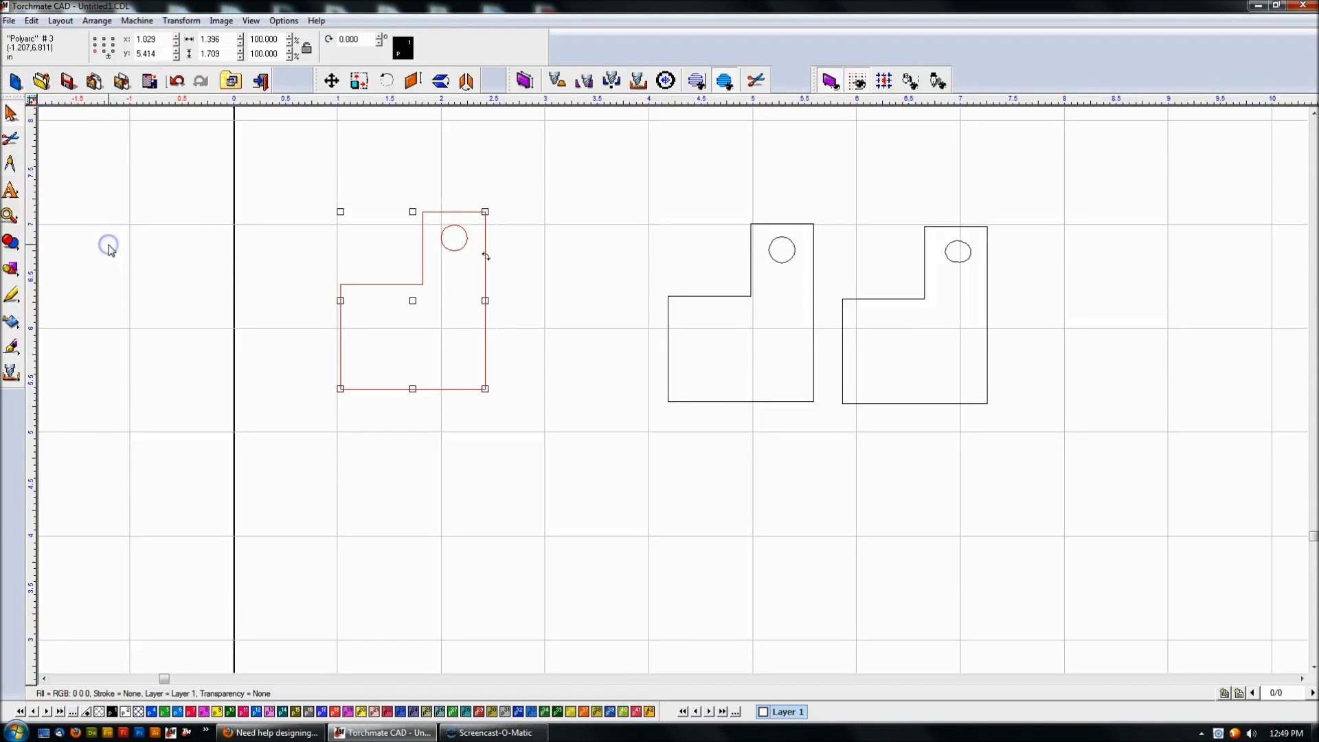
click(543, 267)
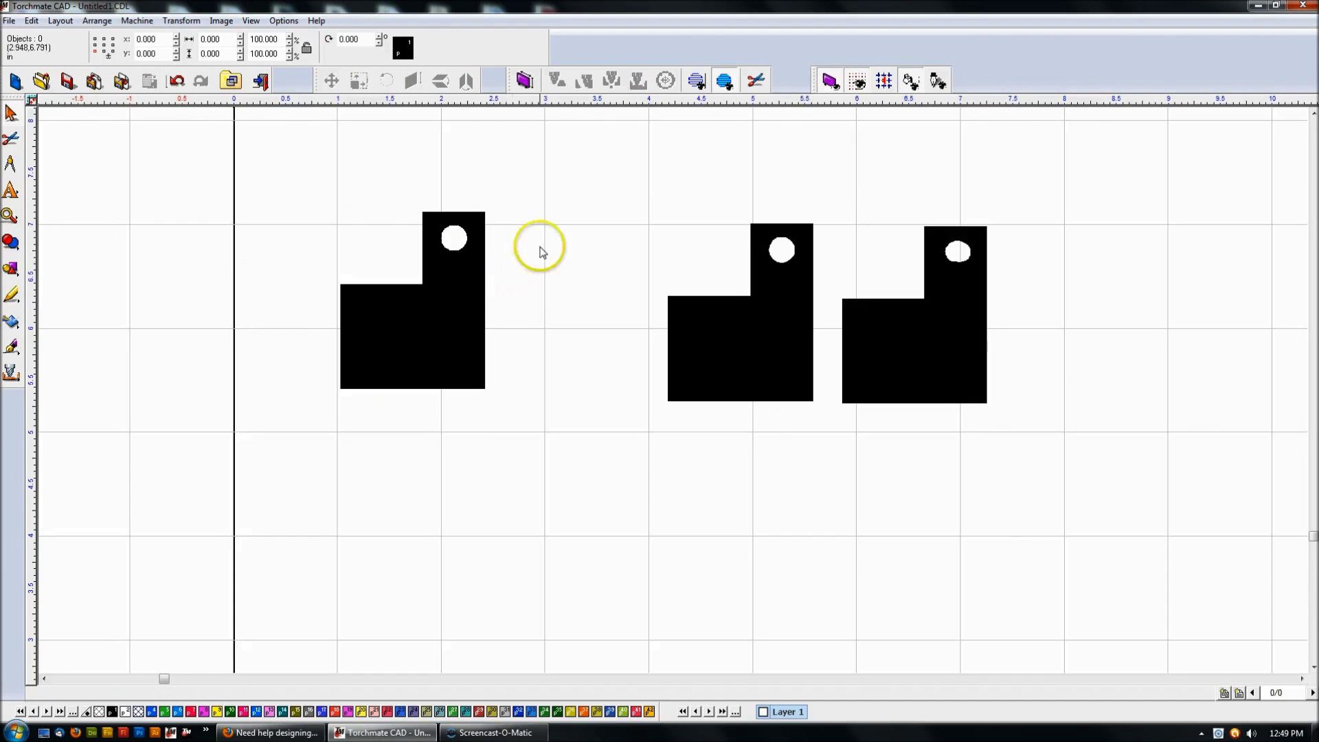
click(508, 298)
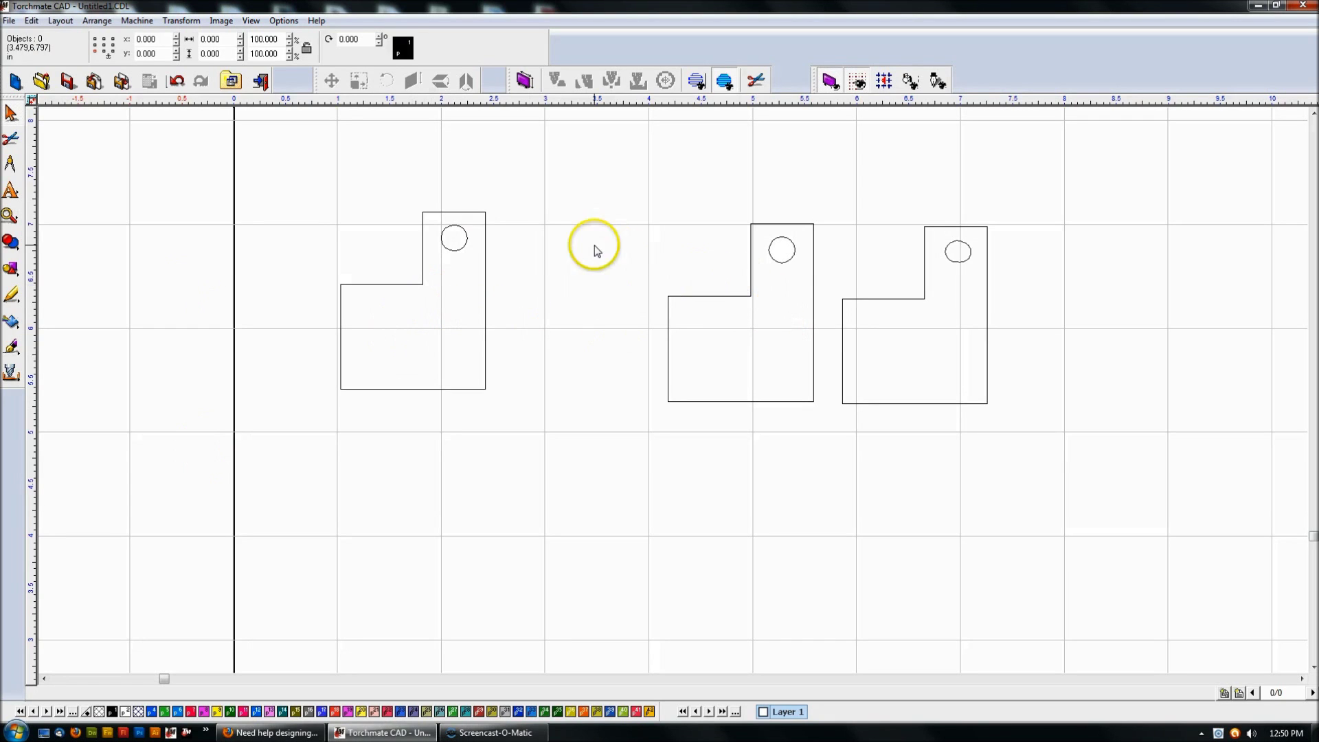
click(422, 269)
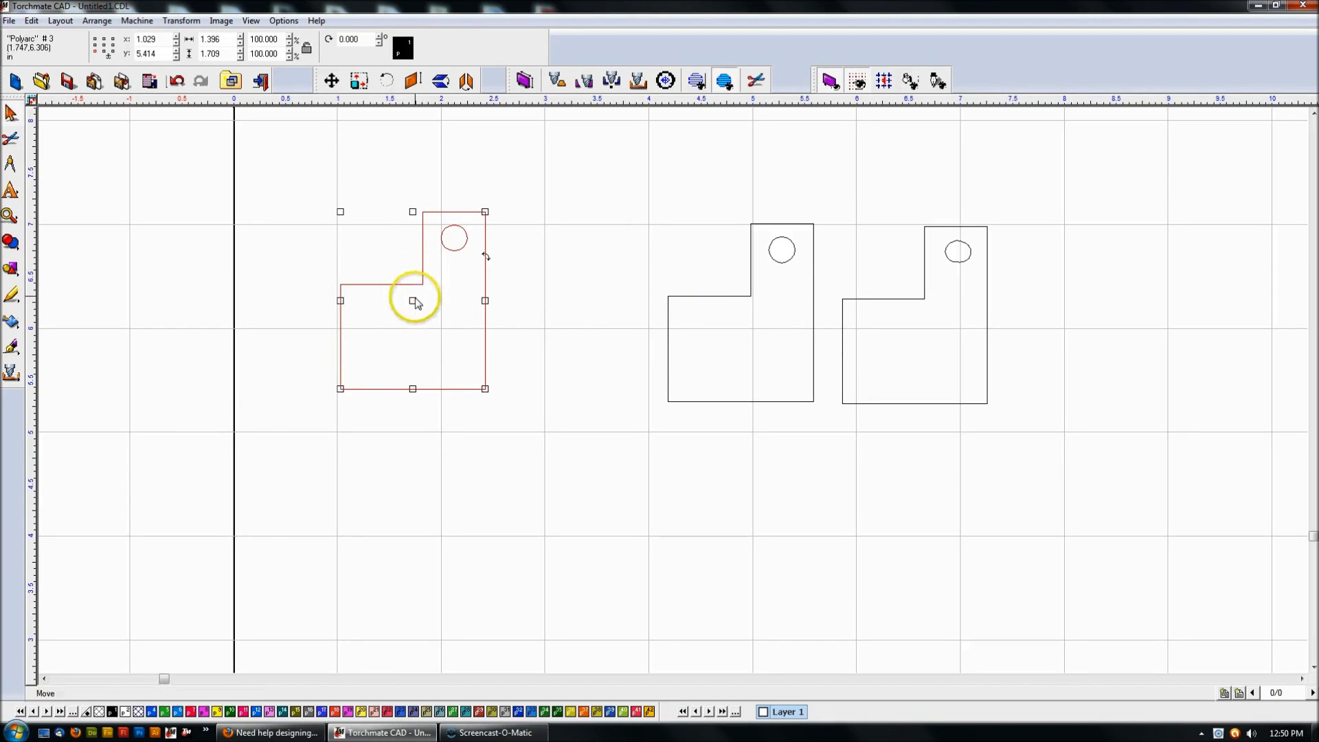
drag(415, 302, 547, 312)
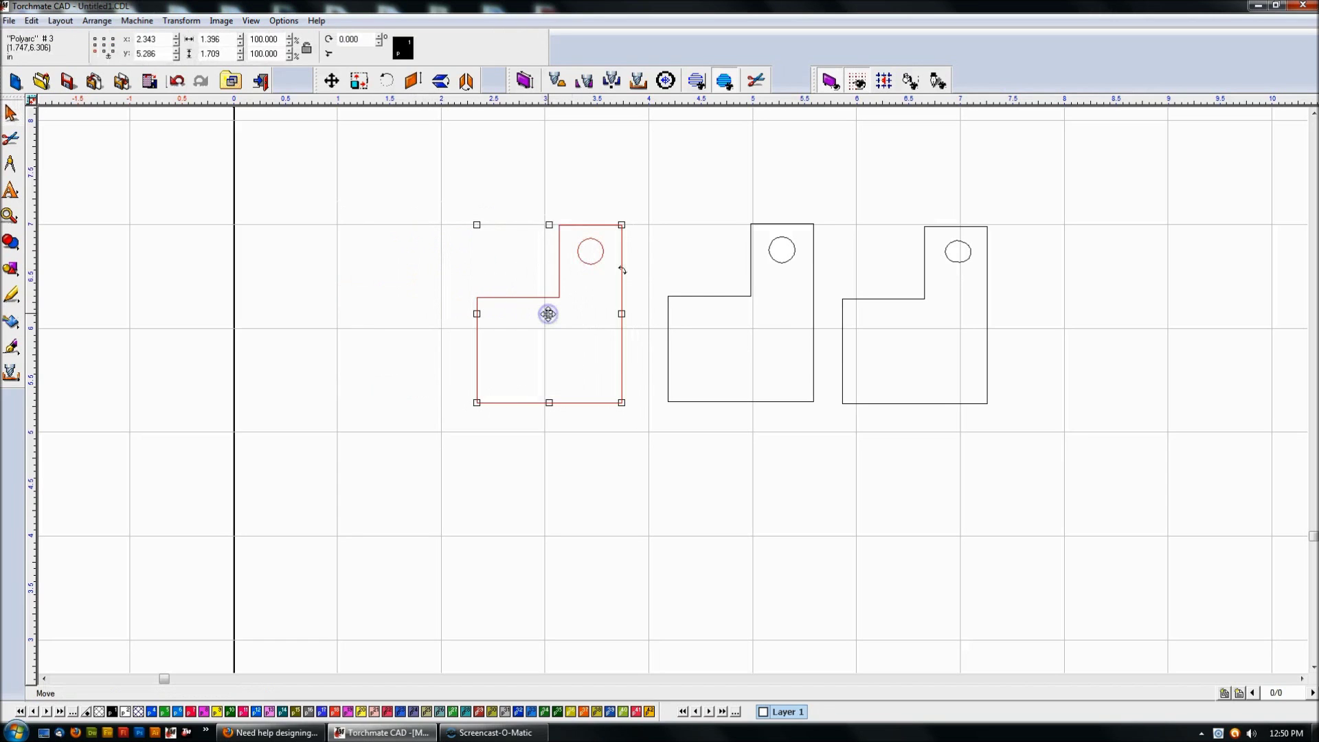
click(719, 259)
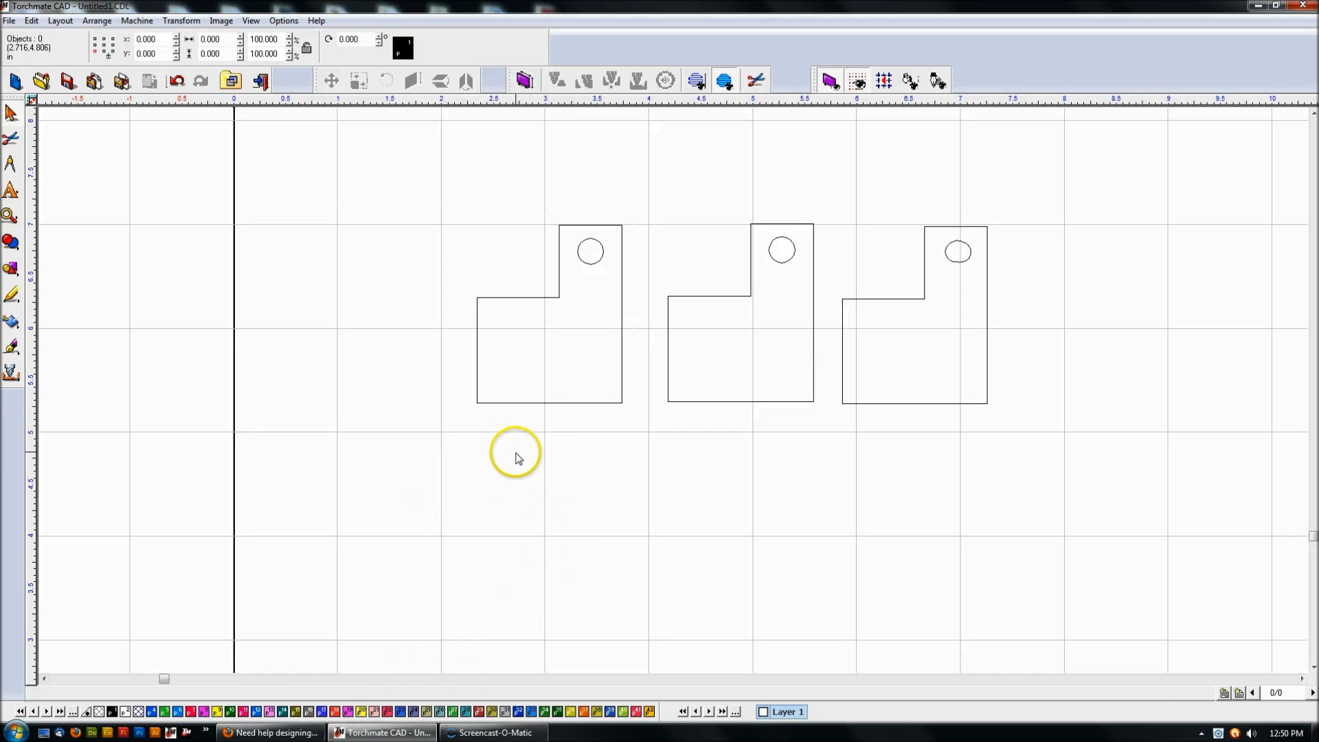
key(ctrl+z)
key(ctrl+z)
key(ctrl+z)
key(ctrl+z)
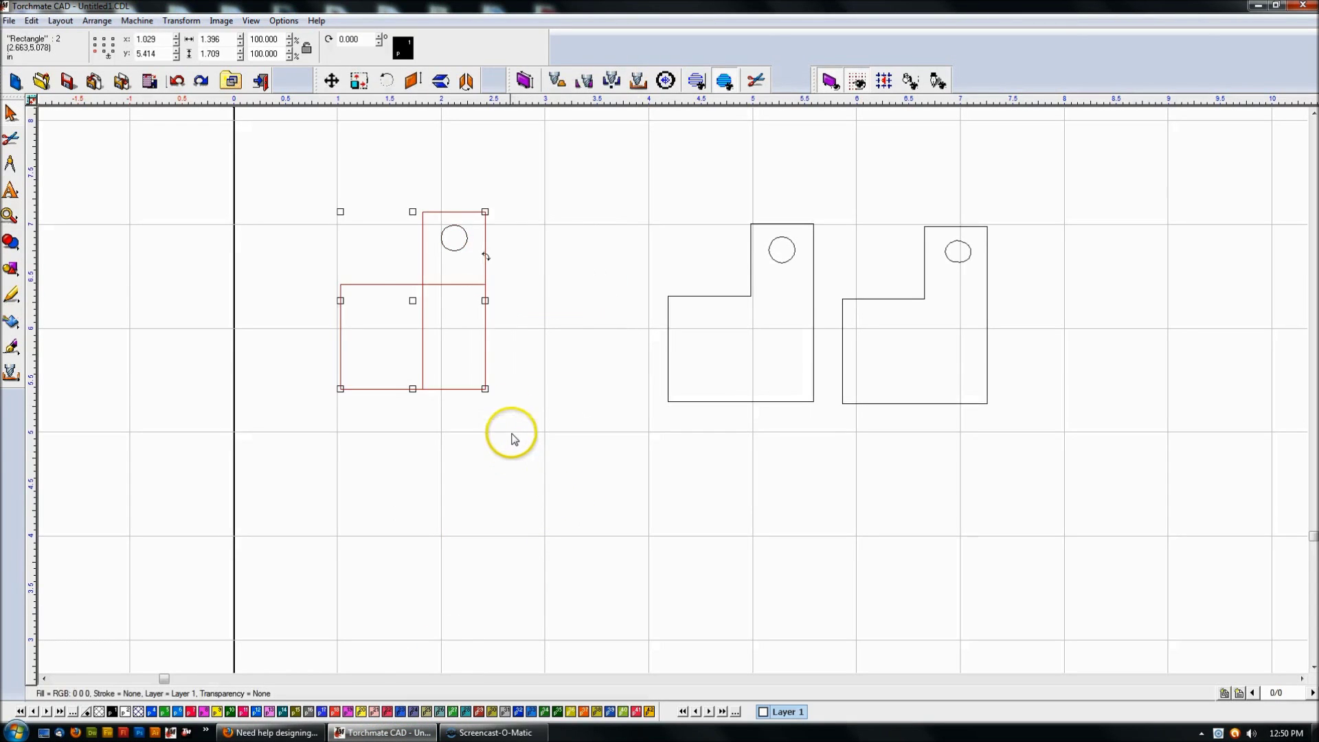
click(593, 275)
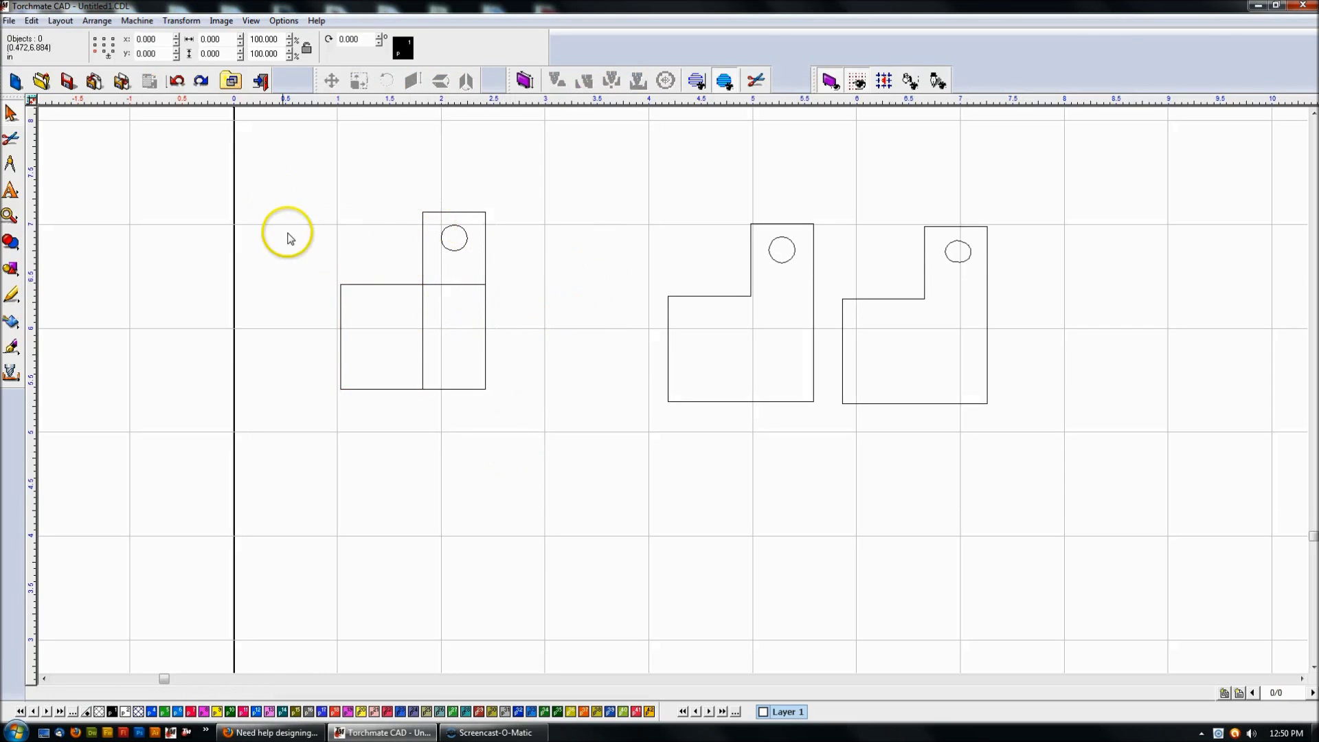
click(421, 269)
shift+click(386, 284)
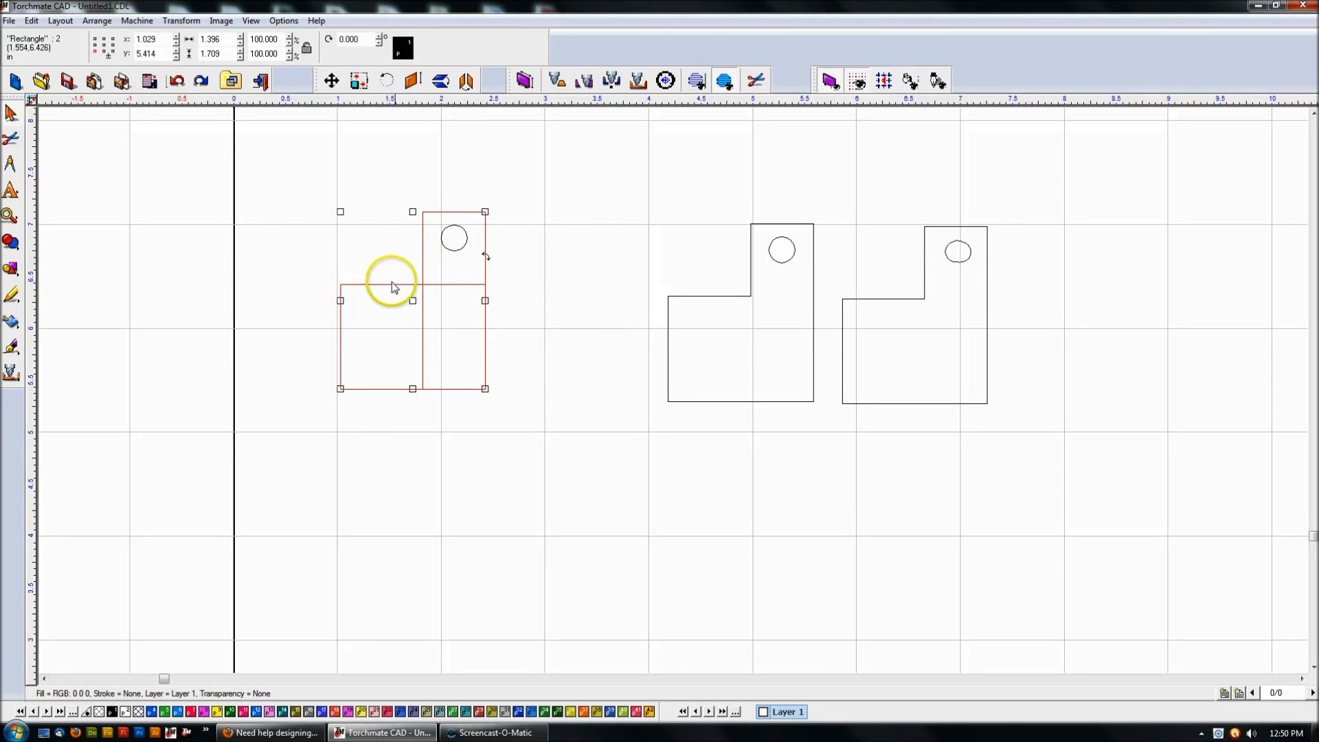
click(20, 271)
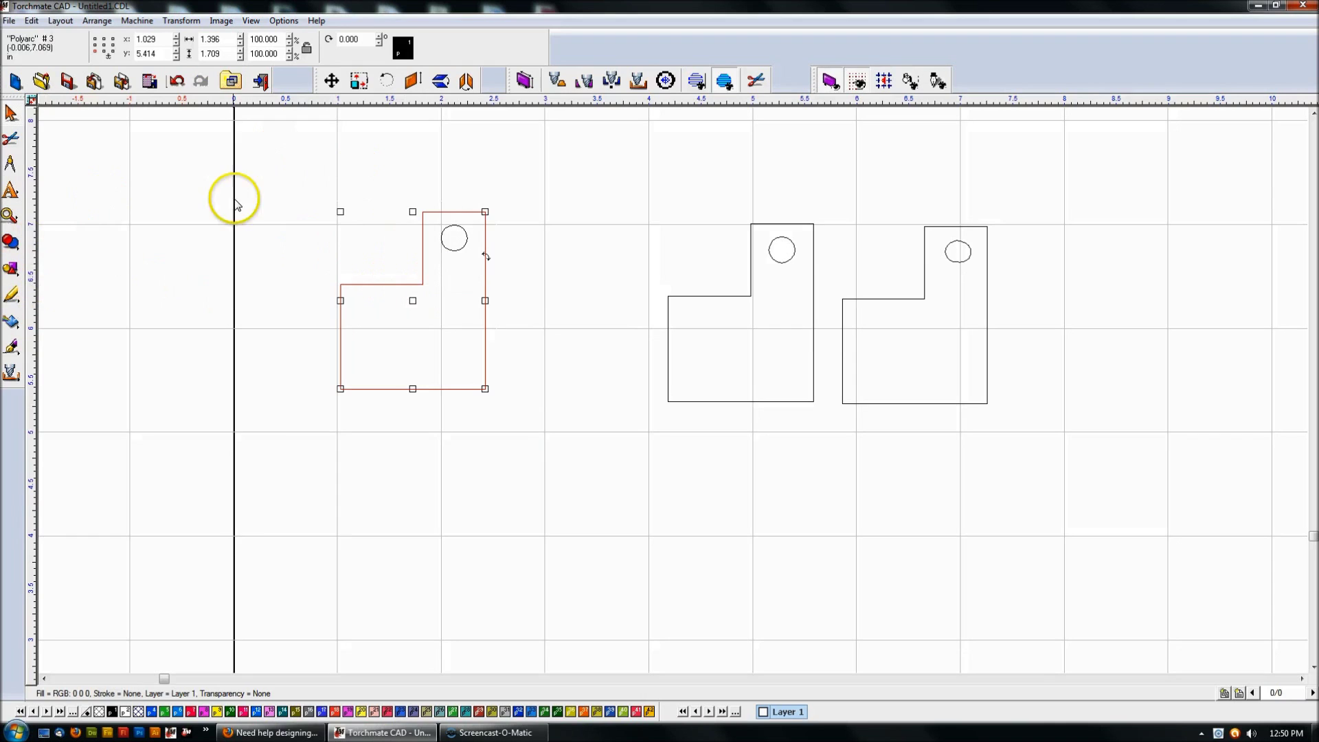
drag(260, 164, 594, 466)
click(594, 467)
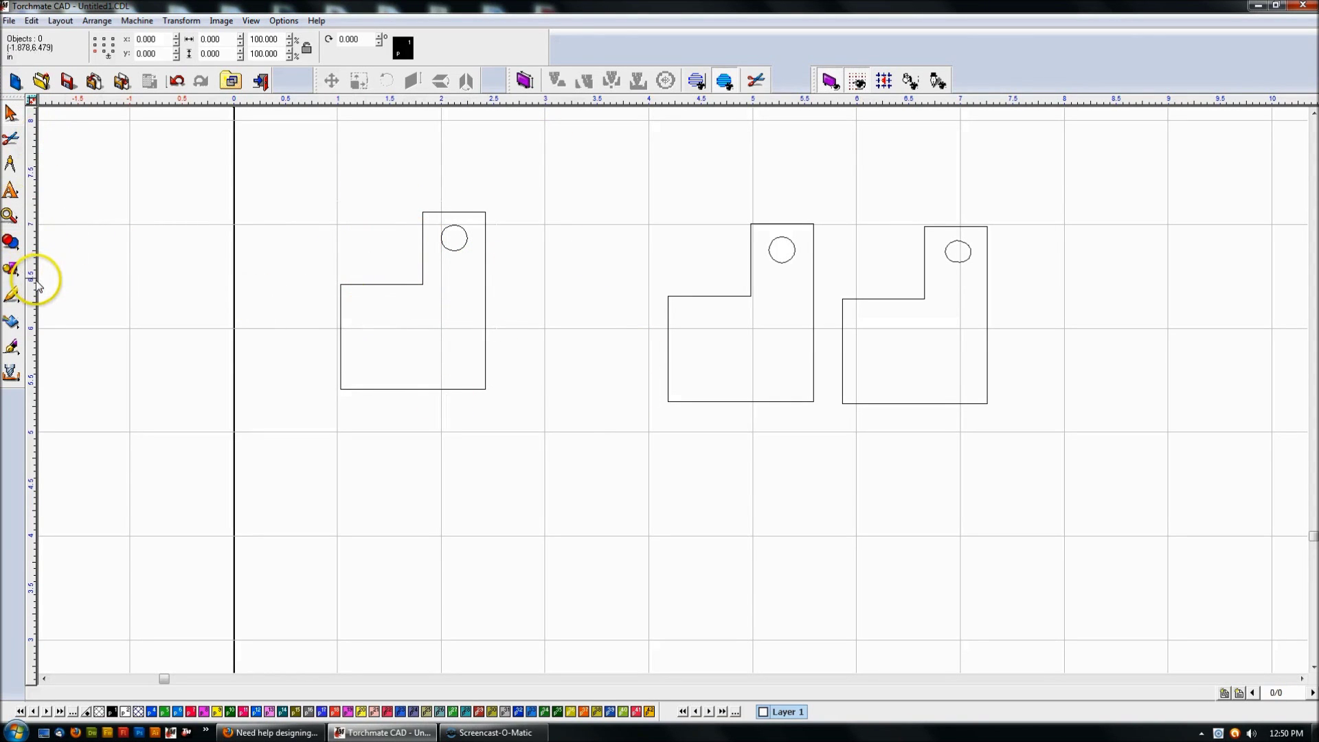
click(15, 294)
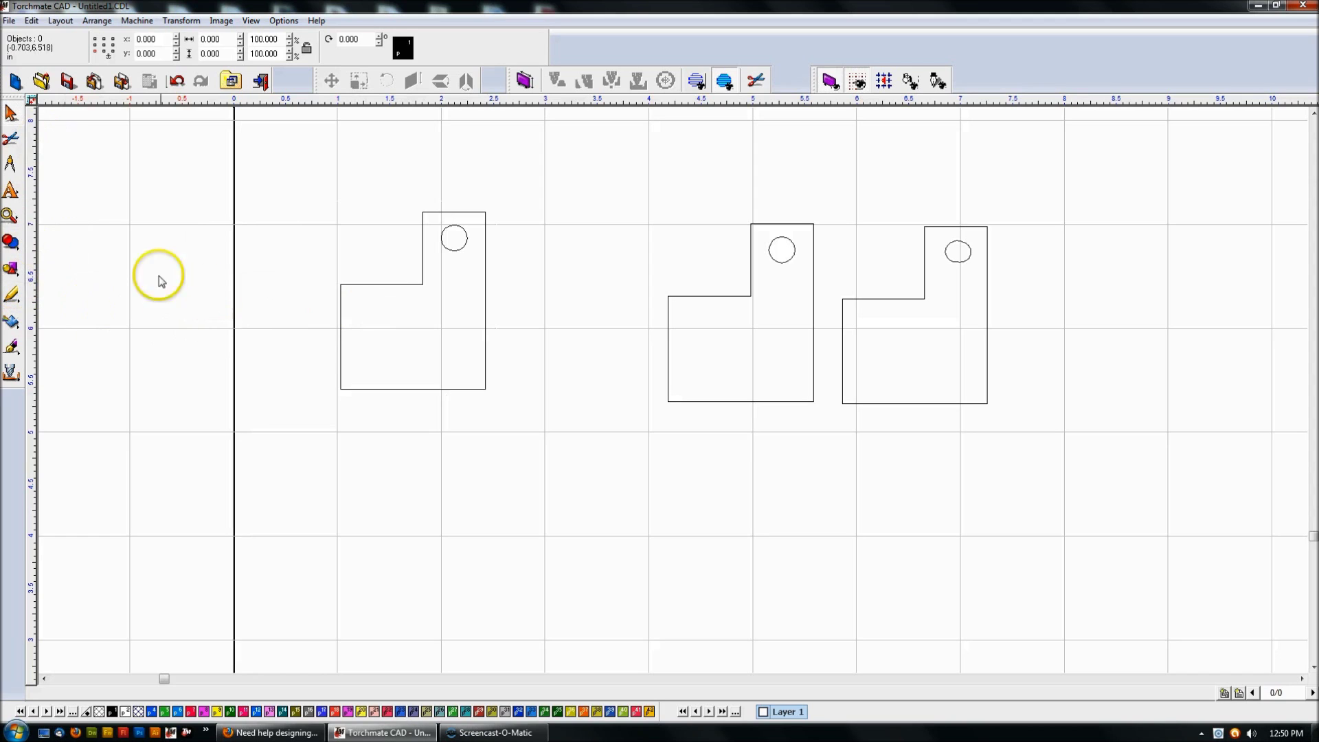
Step: Break the L-outline at its bottom-right corner node and apply the node edit
click(375, 284)
scroll(400, 291, up, 1)
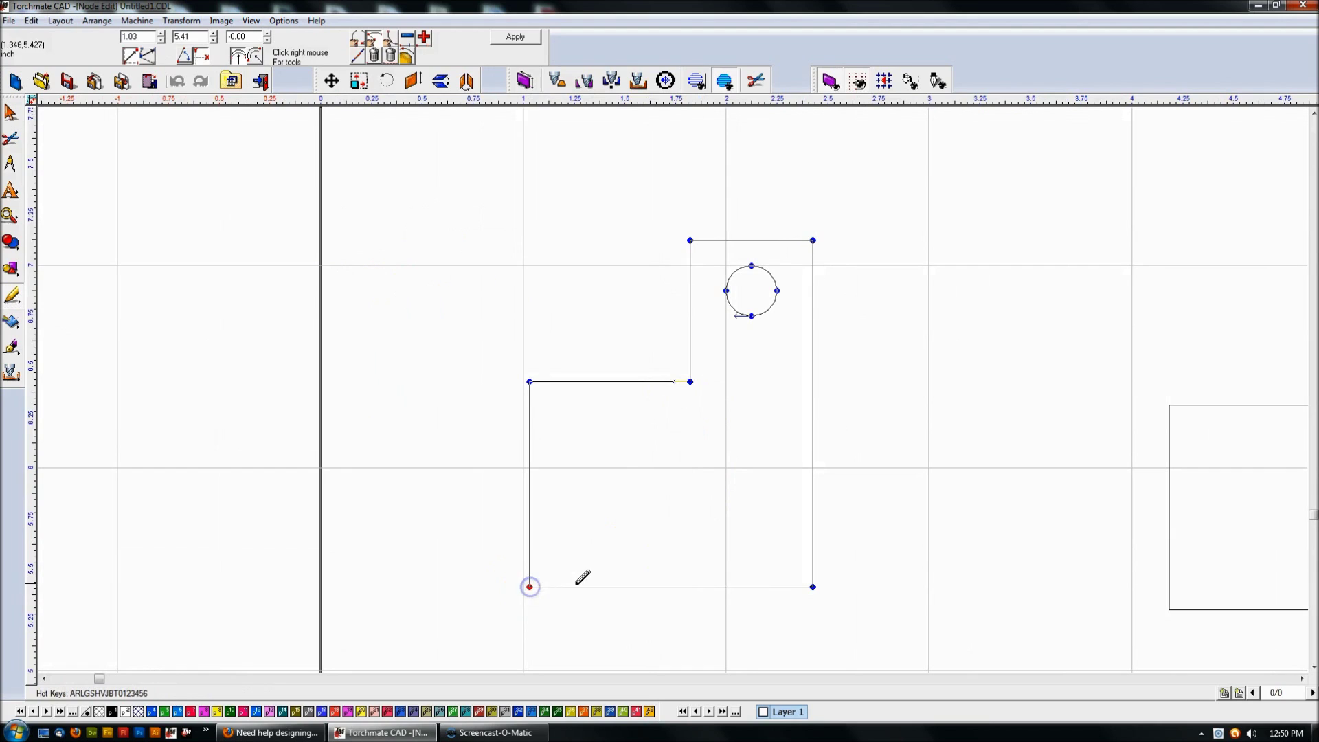
click(812, 587)
right_click(812, 586)
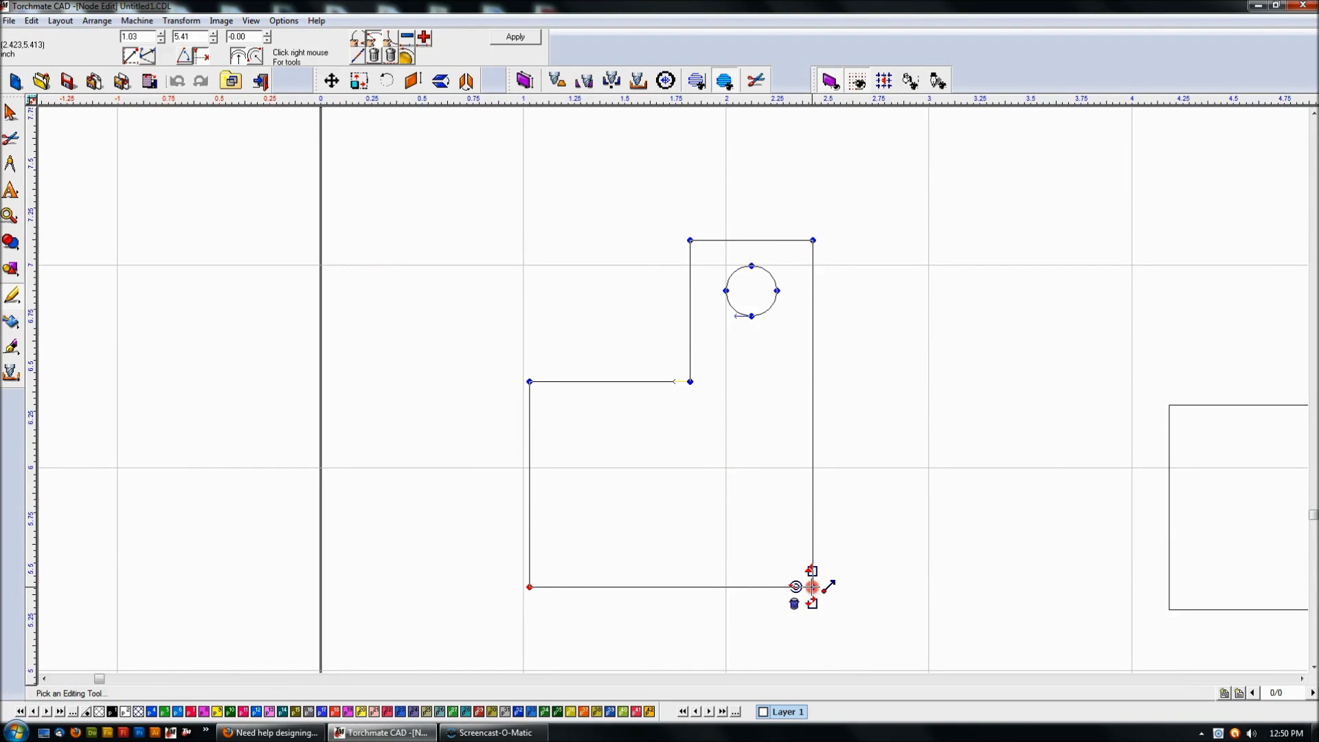
click(822, 599)
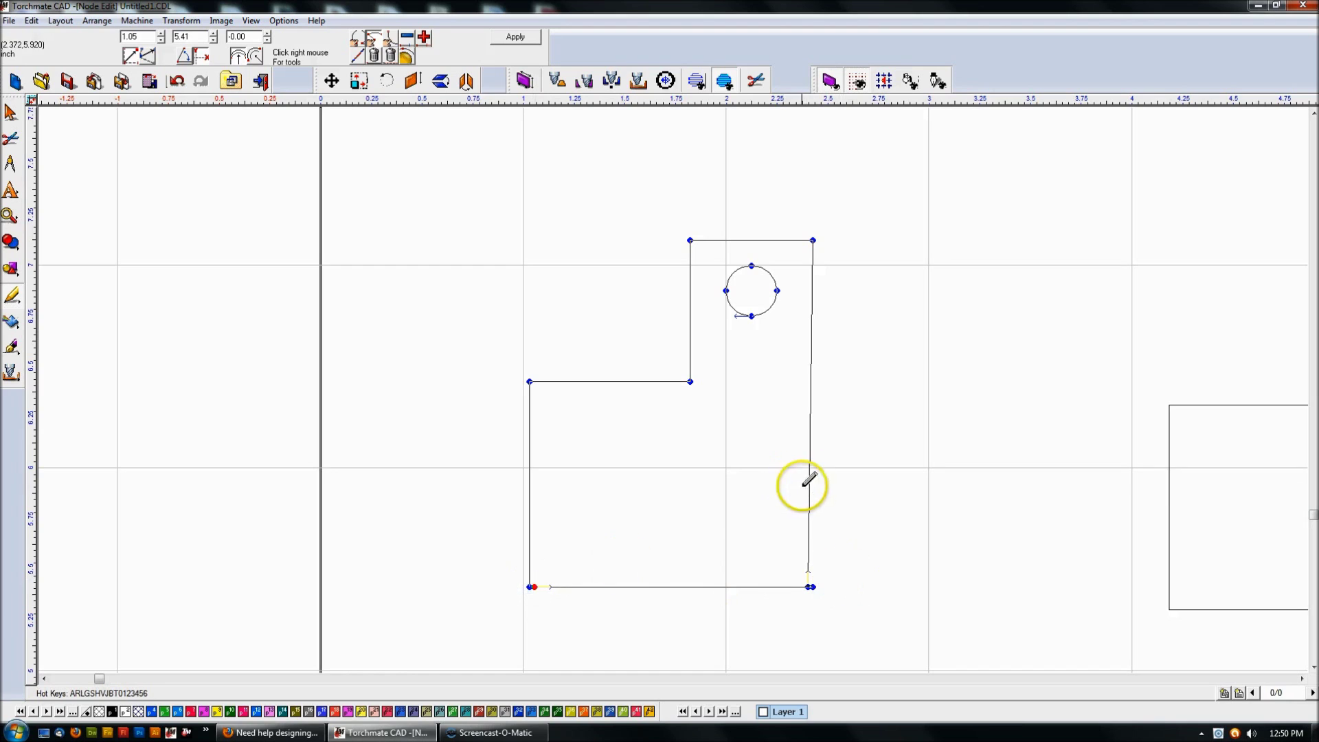
click(509, 44)
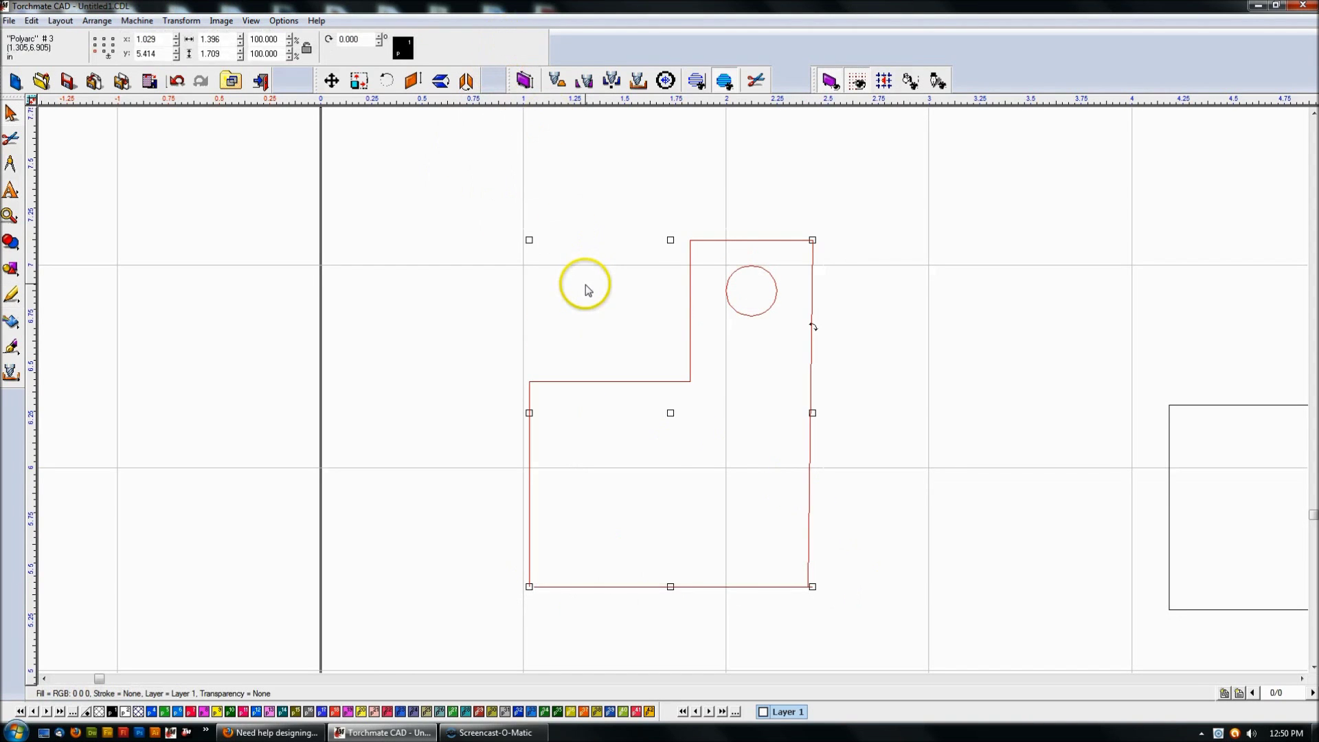
click(604, 419)
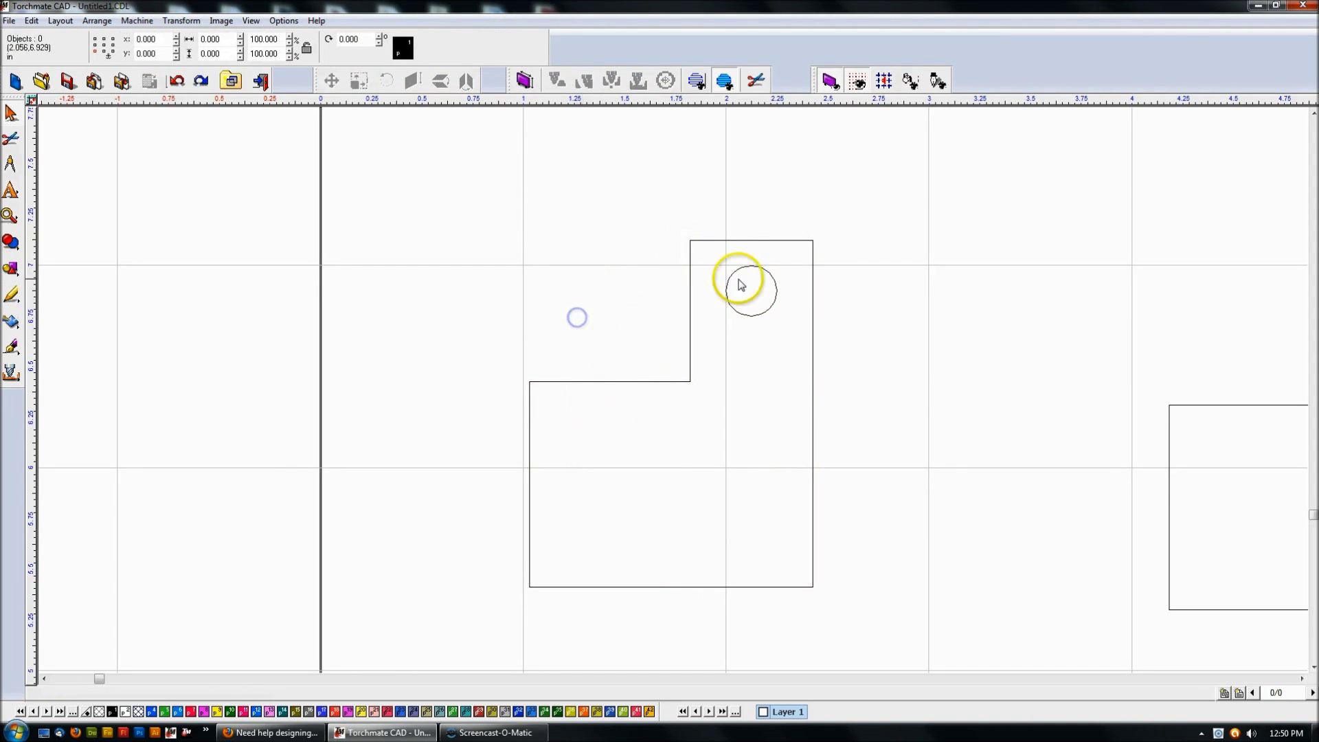
click(742, 251)
click(509, 248)
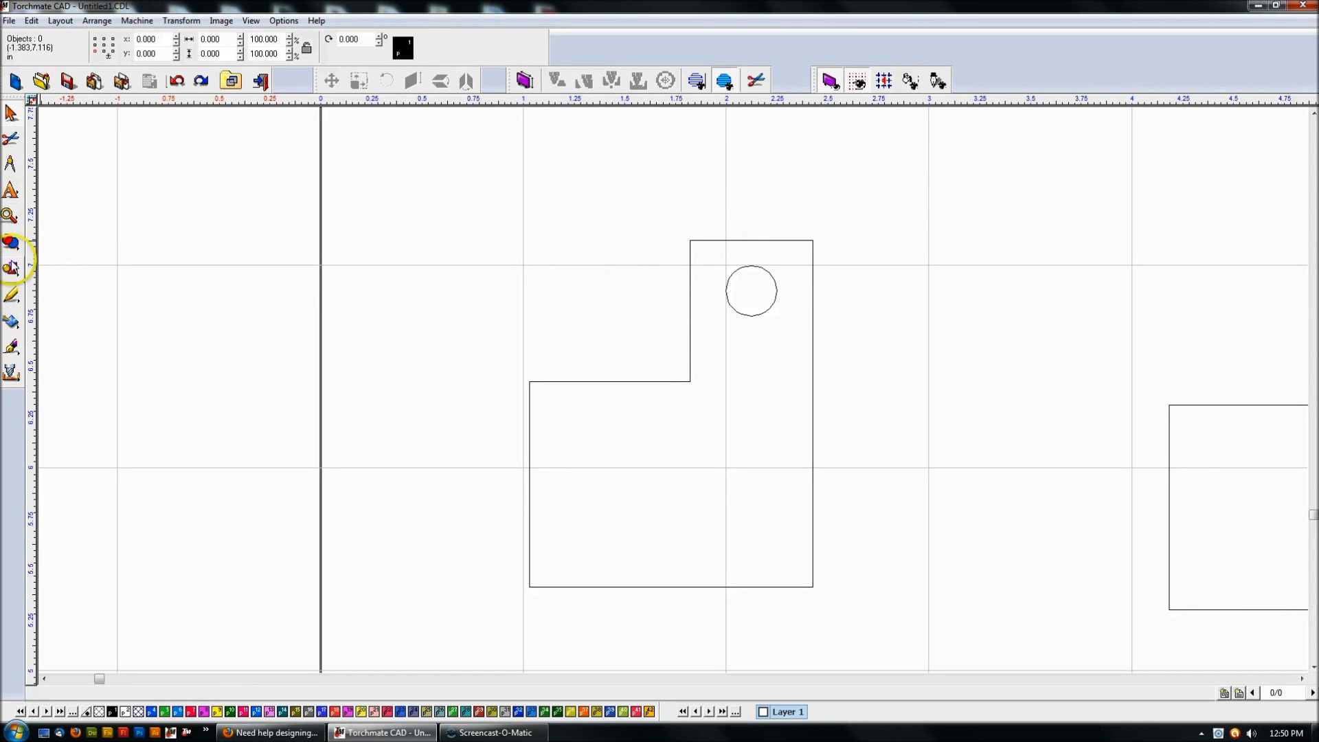
click(11, 268)
Step: Split the lower leg with a thin strip via XOR Weld, then delete the strip pieces
click(102, 275)
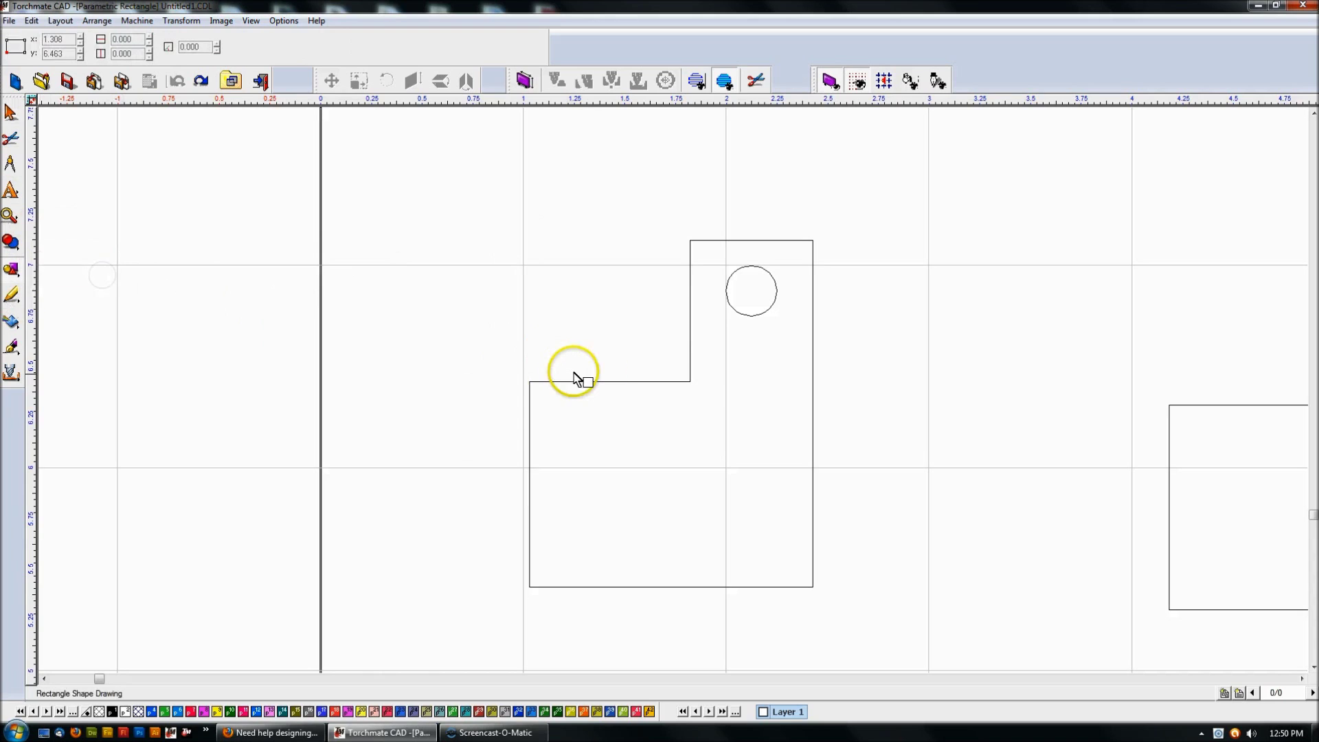
drag(667, 433, 661, 605)
right_click(171, 142)
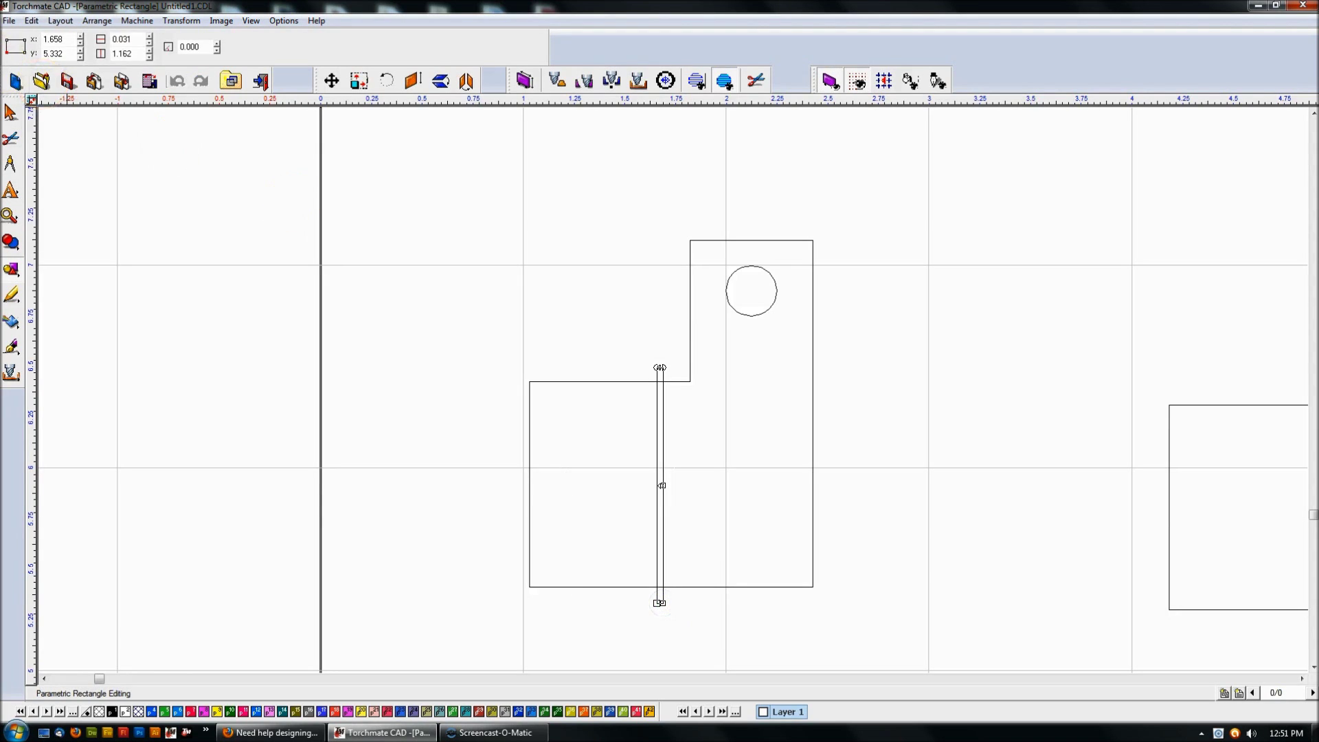
click(412, 180)
mouse_move(370, 168)
mouse_down()
mouse_move(898, 589)
mouse_move(940, 669)
mouse_up()
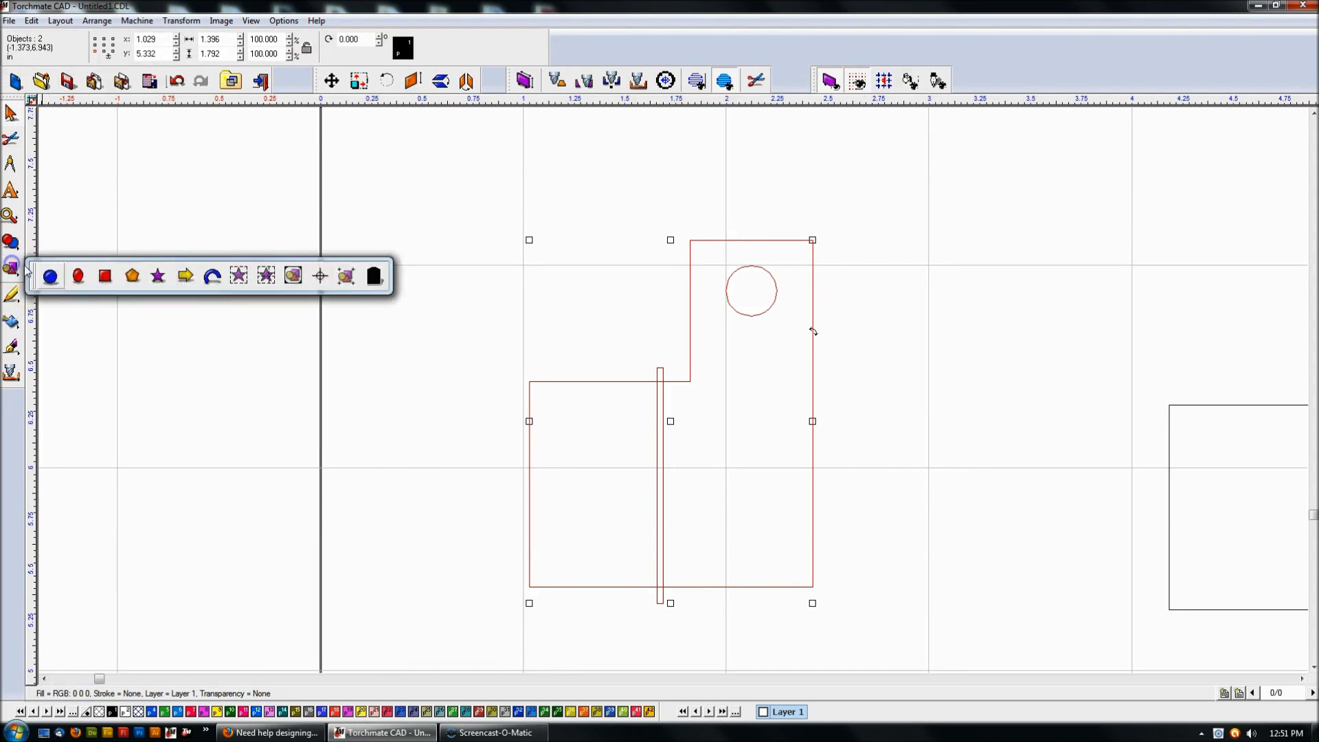
mouse_move(11, 241)
click(103, 249)
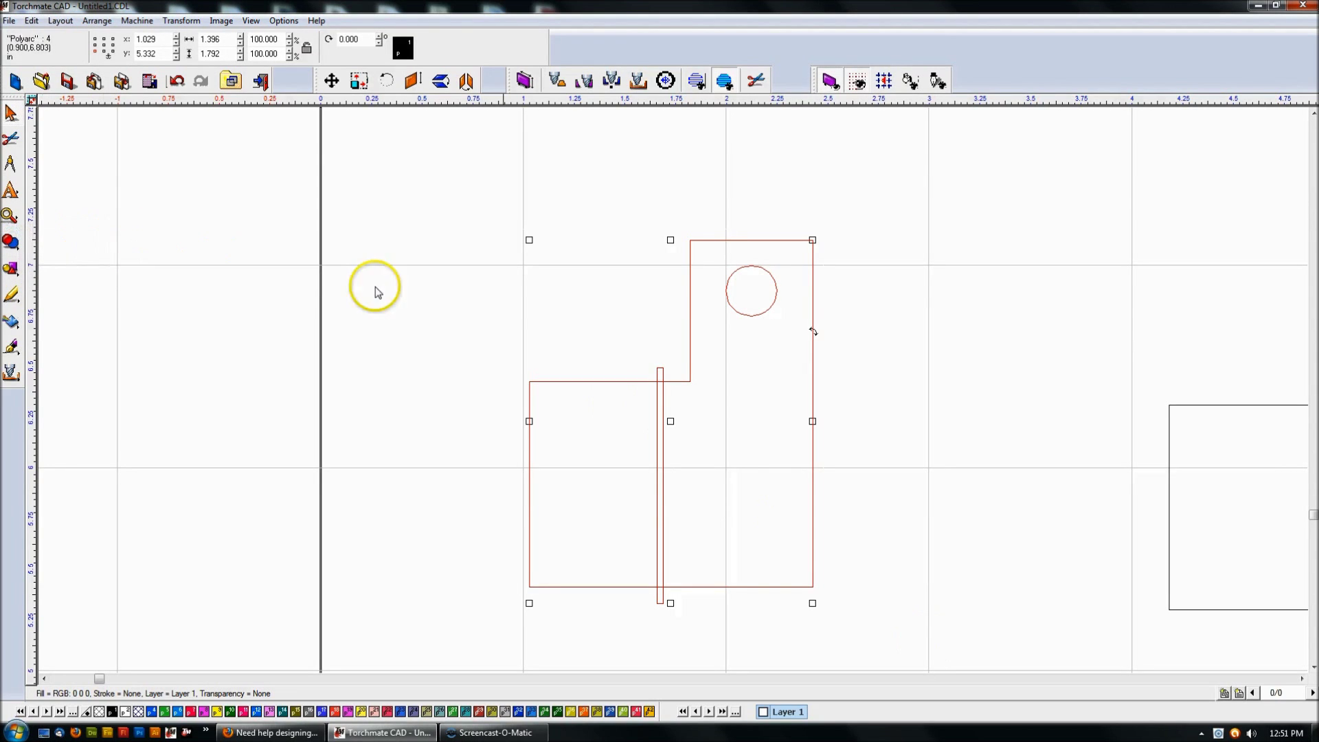
click(606, 307)
click(662, 369)
key(Delete)
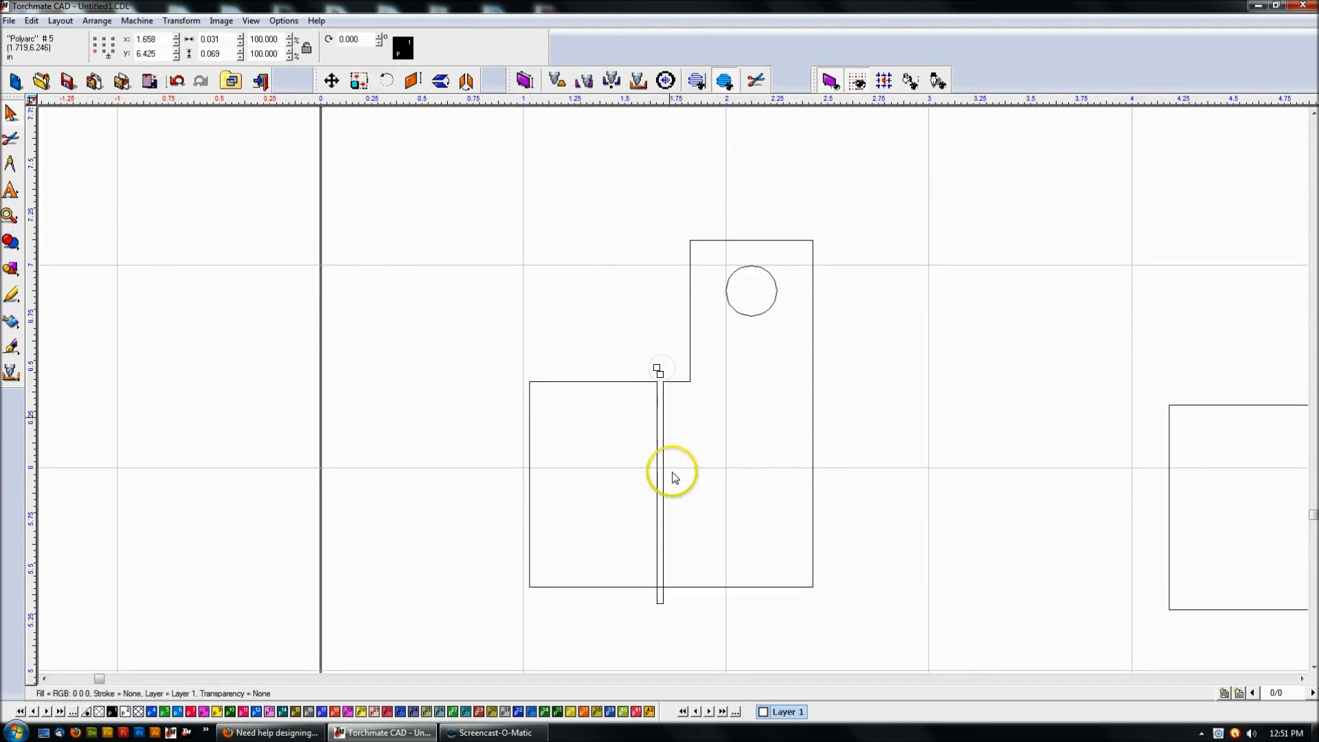
click(660, 600)
key(Delete)
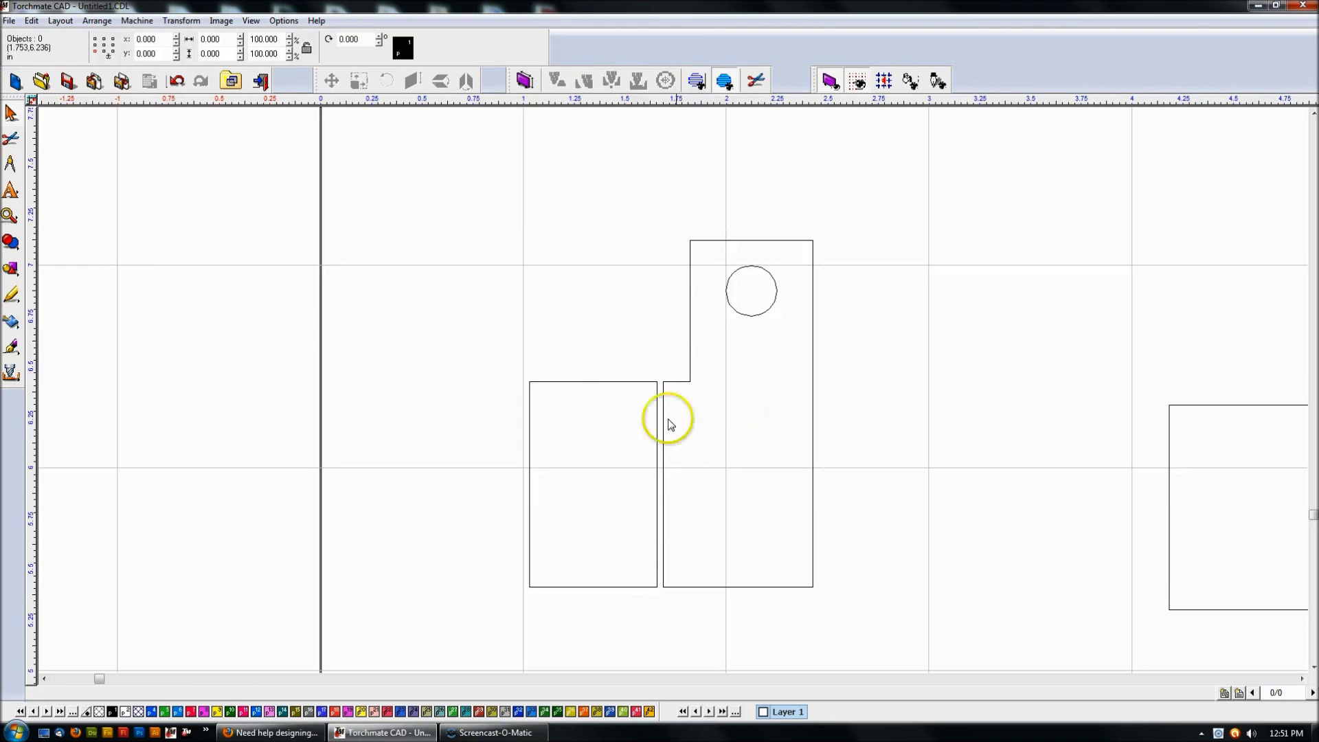
Step: Move the cut-off left rectangle 0.5 inch further left
click(624, 381)
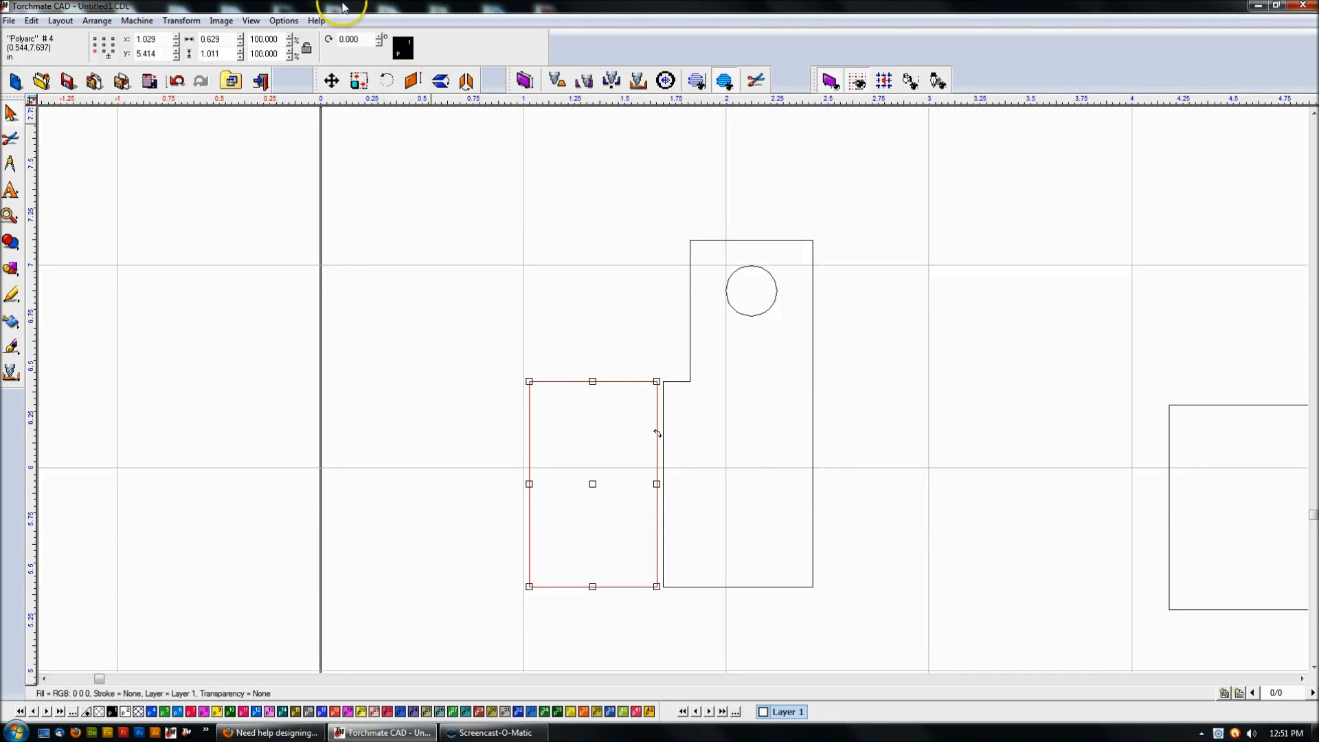
click(149, 40)
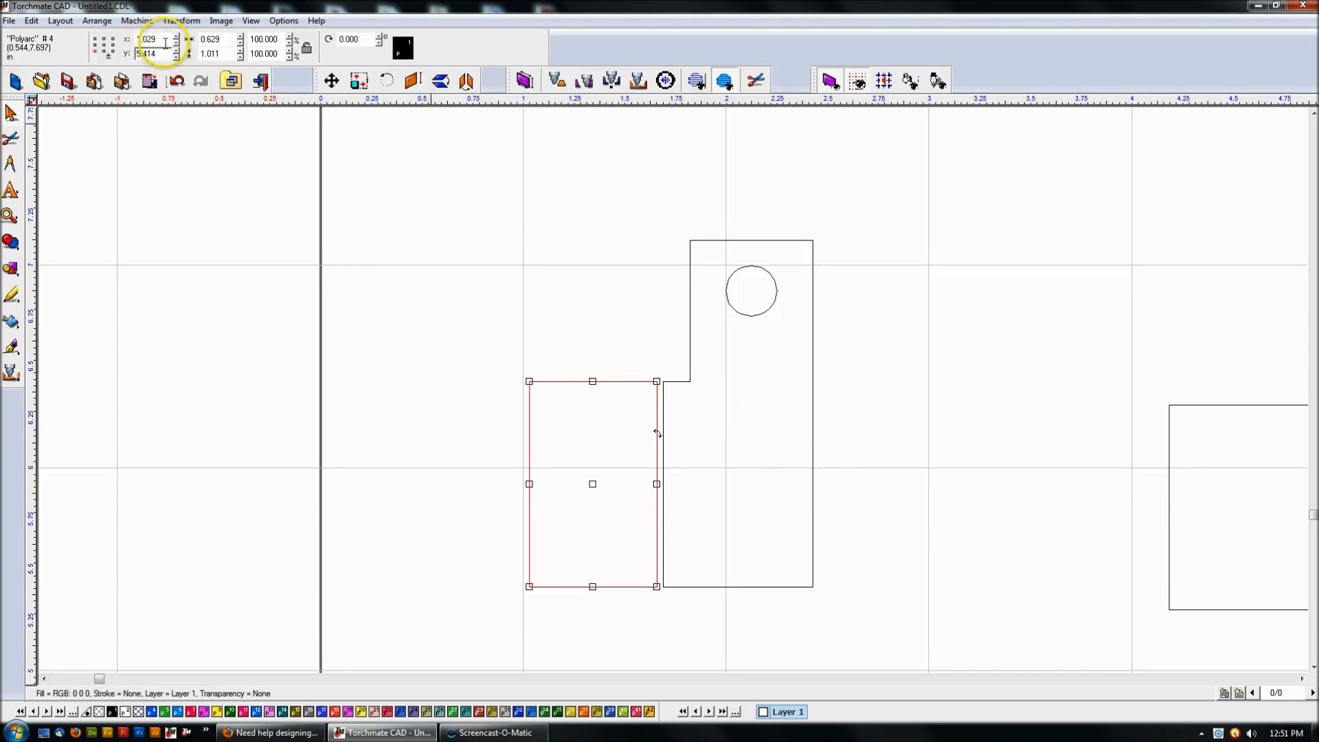
double_click(161, 39)
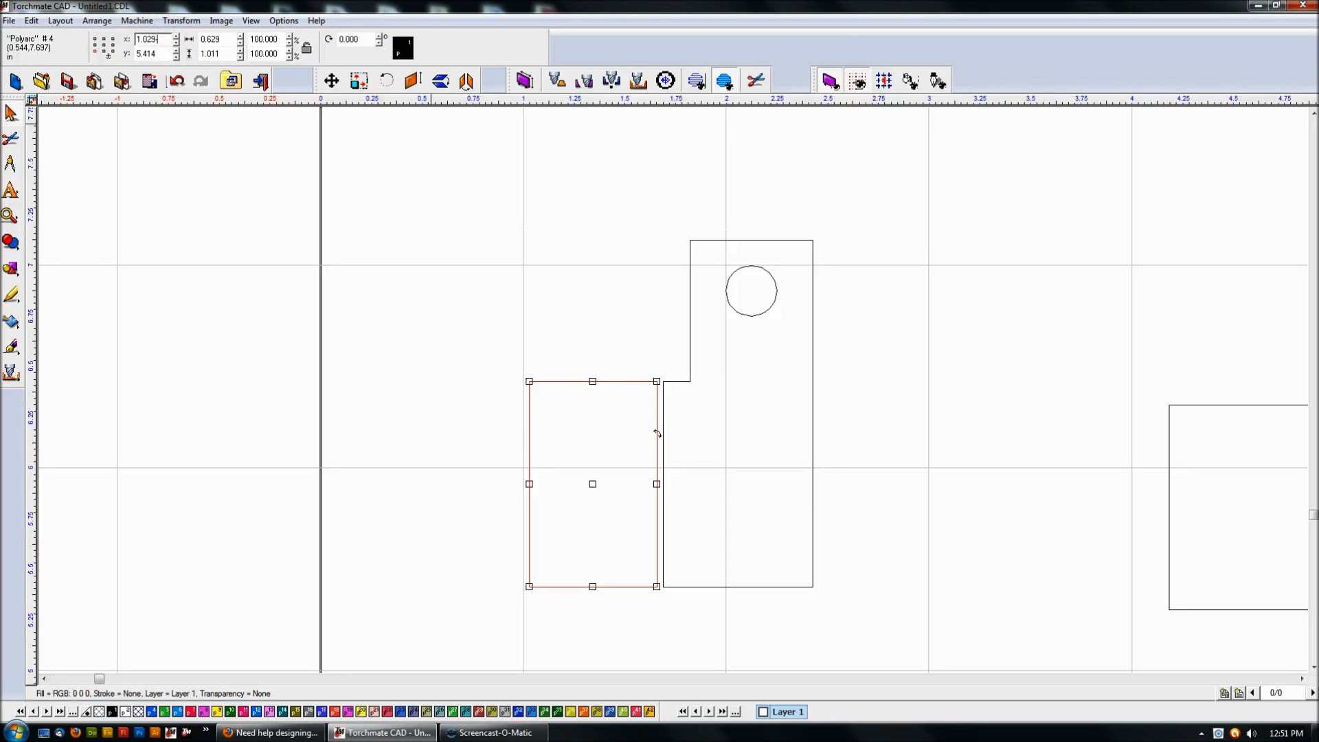
key(Return)
click(232, 255)
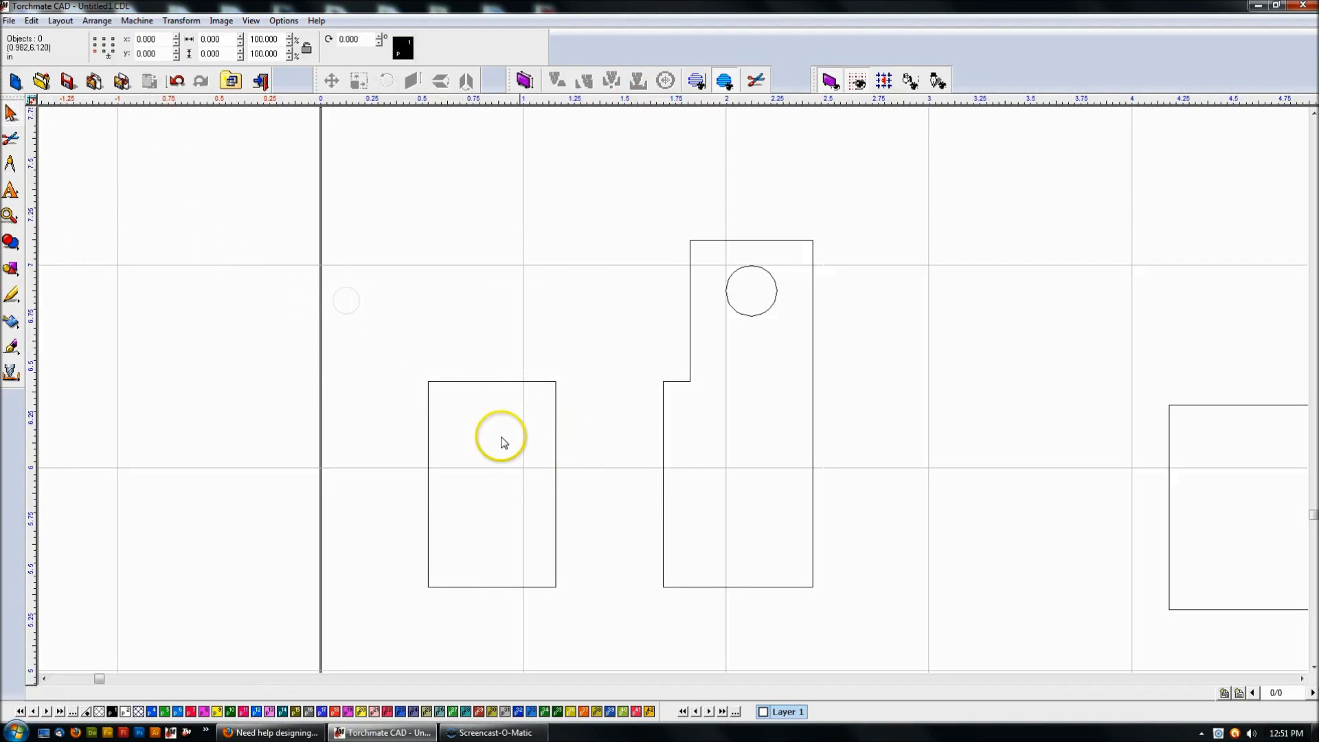
Step: Draw a horizontal bar linking the left rectangle to the bracket
click(11, 270)
click(106, 280)
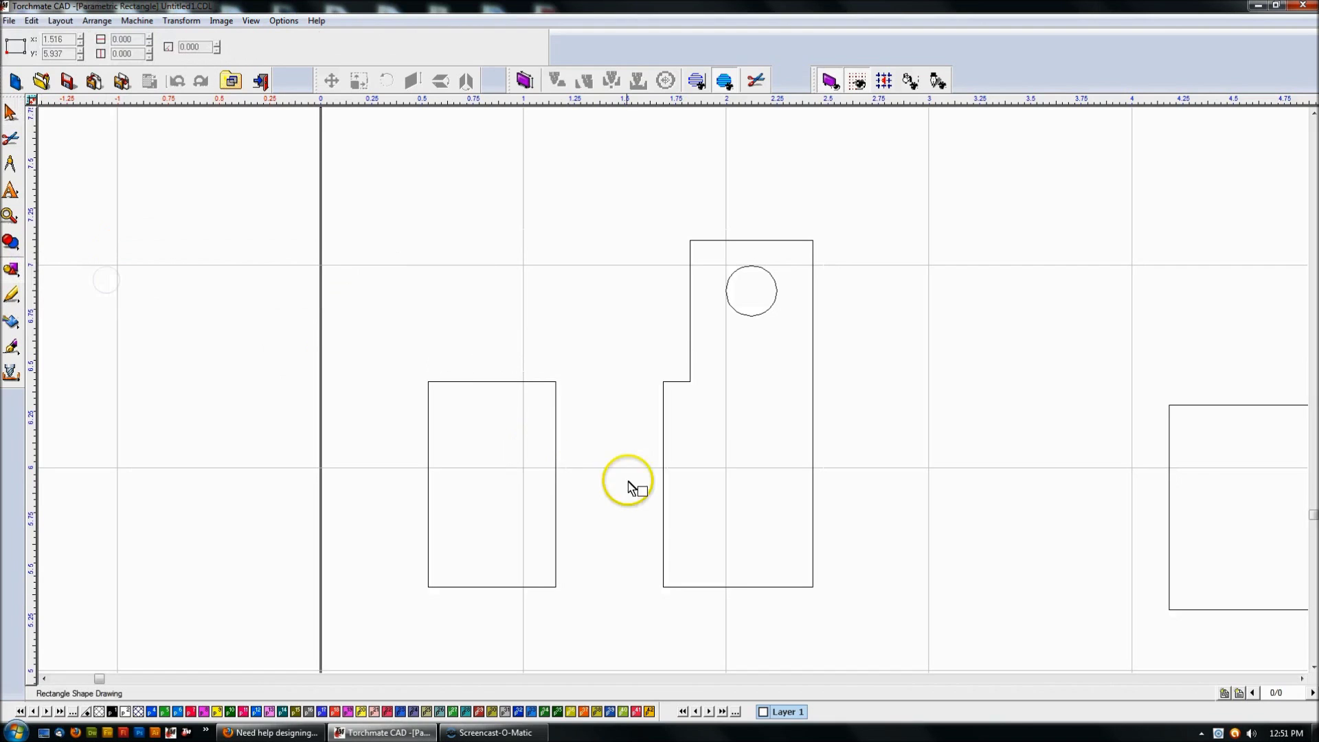
drag(522, 454, 705, 498)
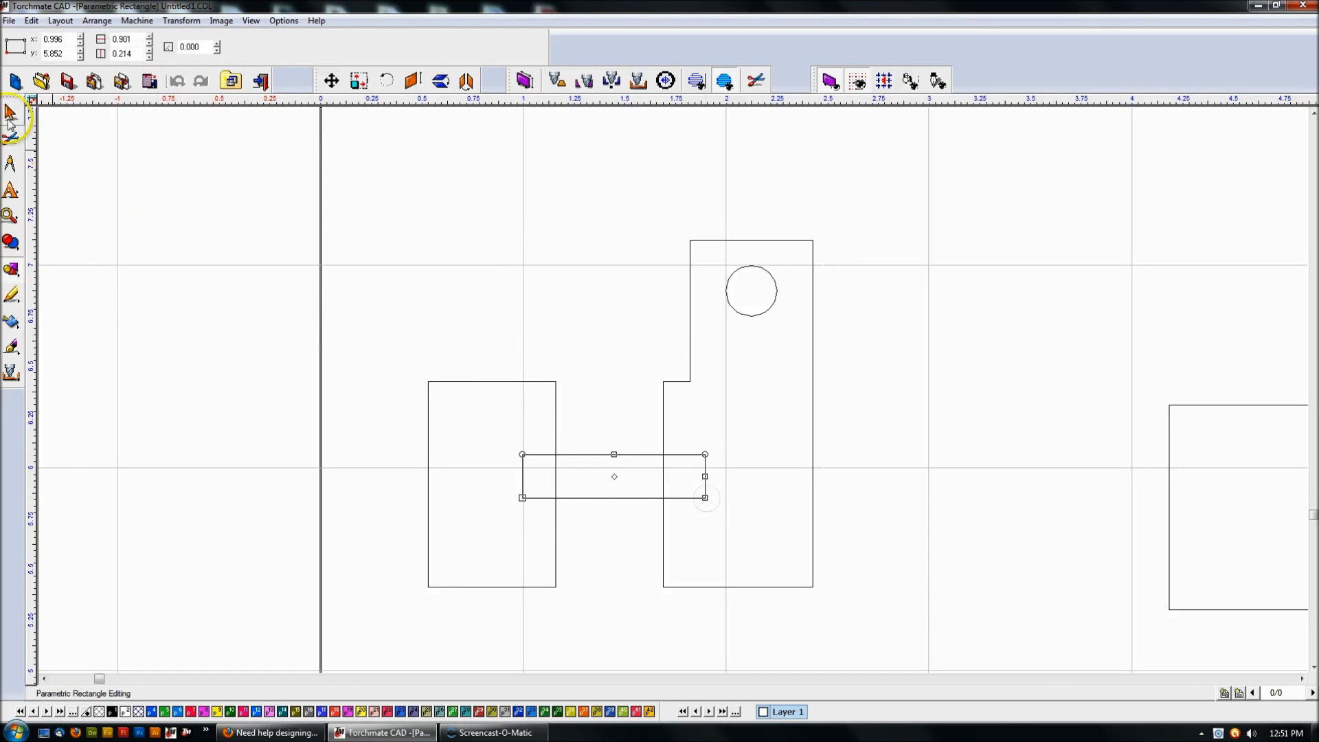
click(11, 112)
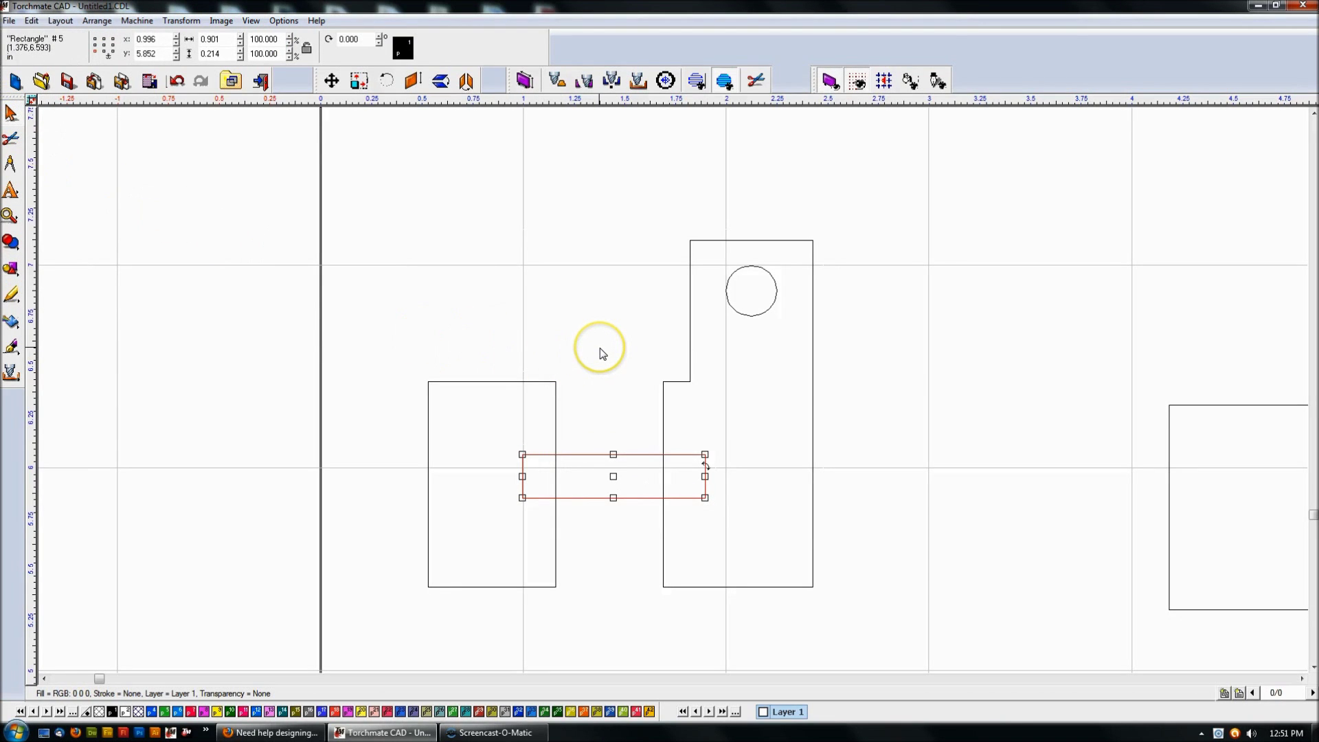
click(535, 356)
Step: Basic Weld the rectangle, bar and bracket into one outline
drag(385, 197, 977, 630)
click(11, 270)
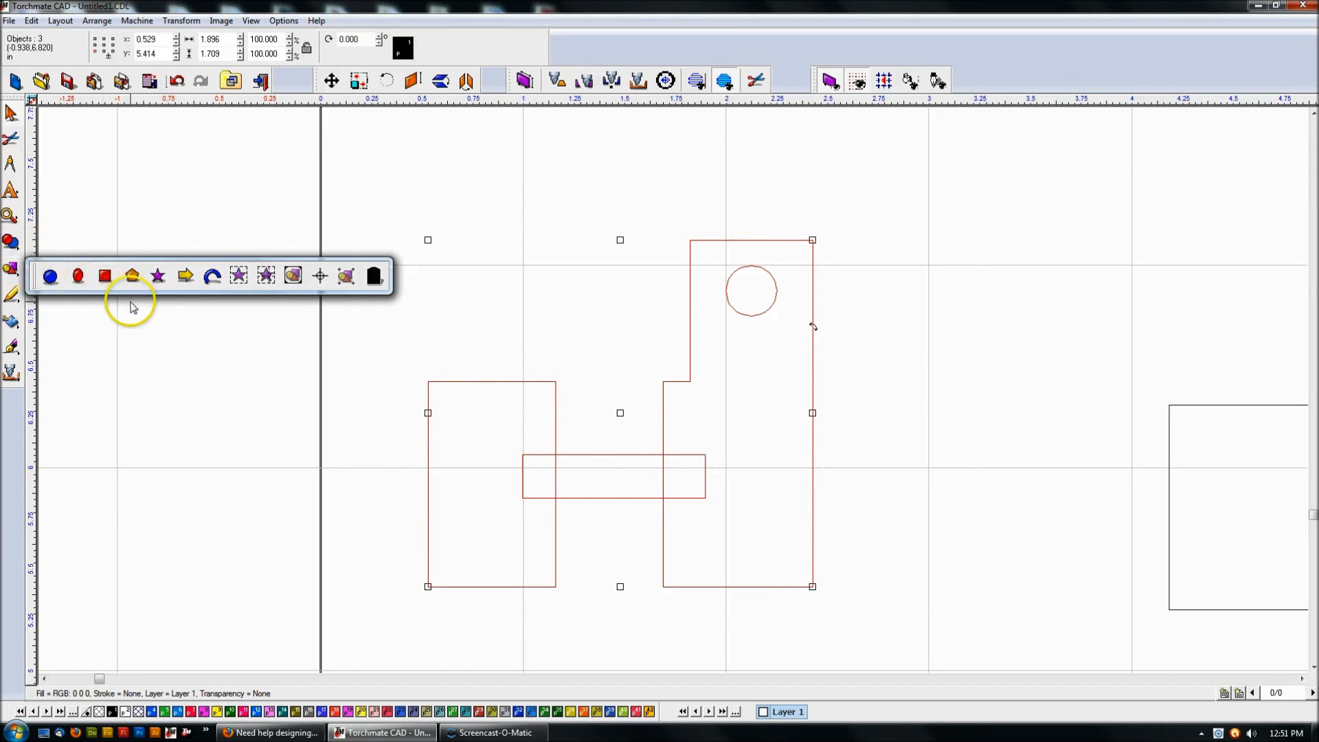
click(14, 264)
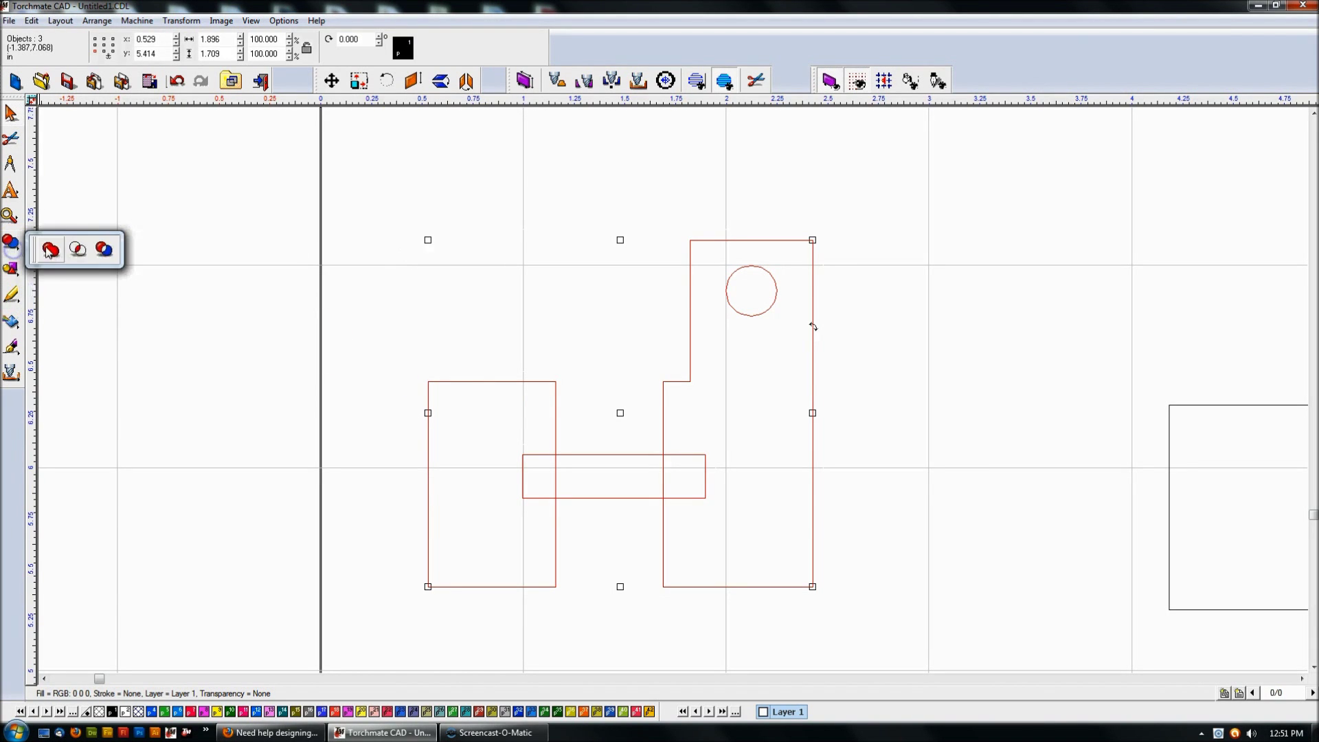
click(54, 248)
Step: Try deleting the notch nodes in Node Edit, undo it, and apply
double_click(618, 455)
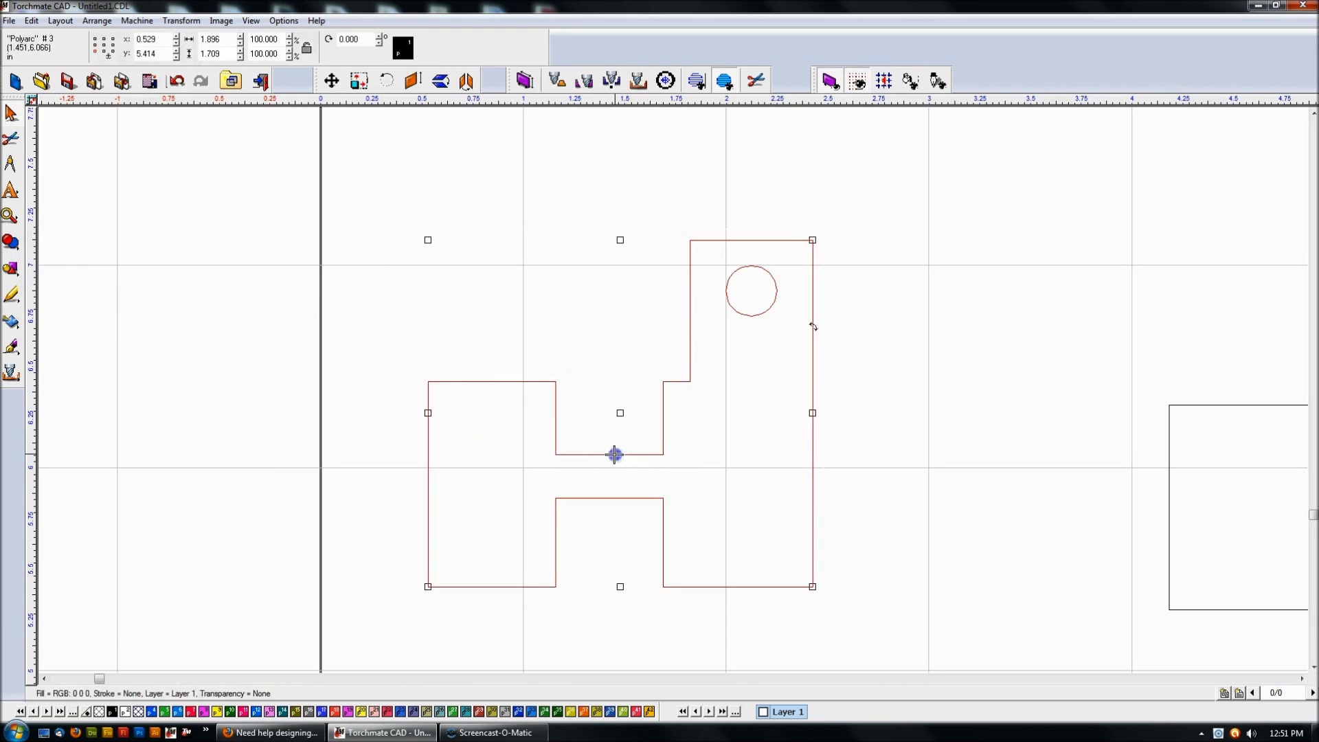
drag(530, 351, 685, 605)
right_click(663, 587)
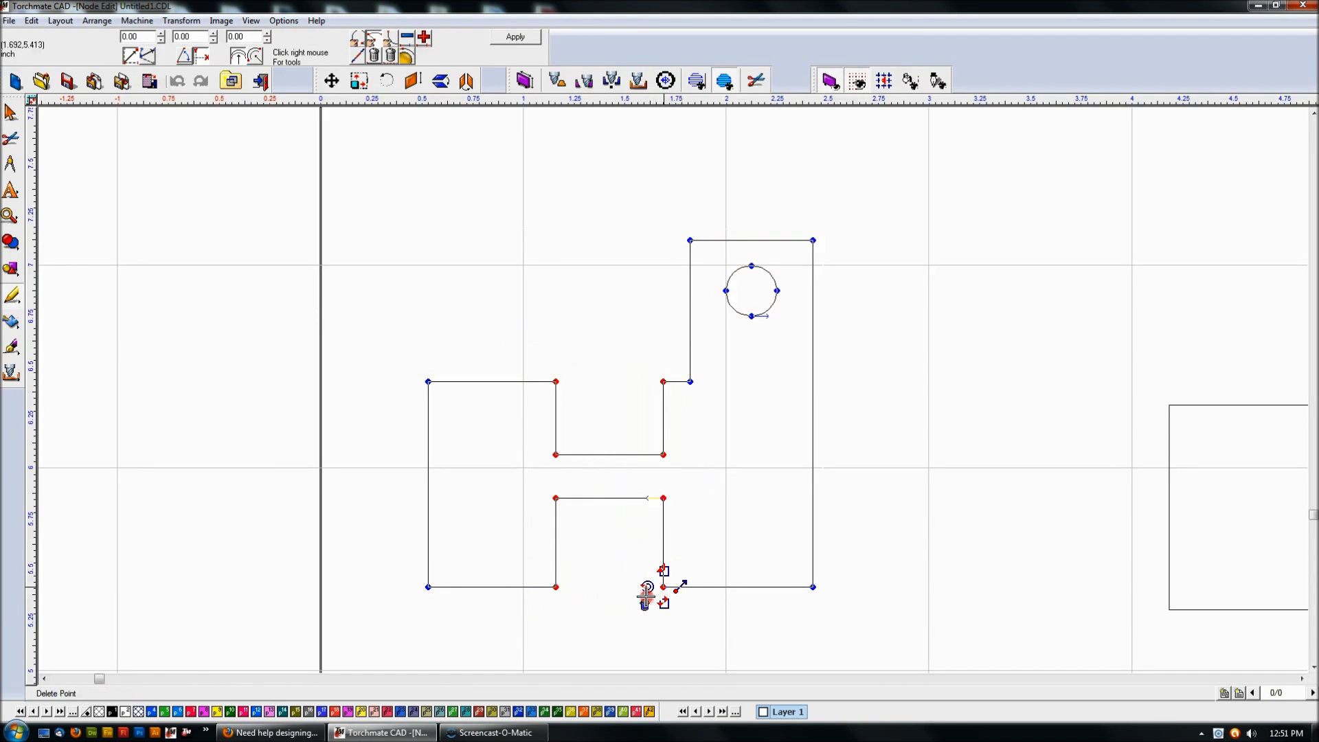
click(646, 602)
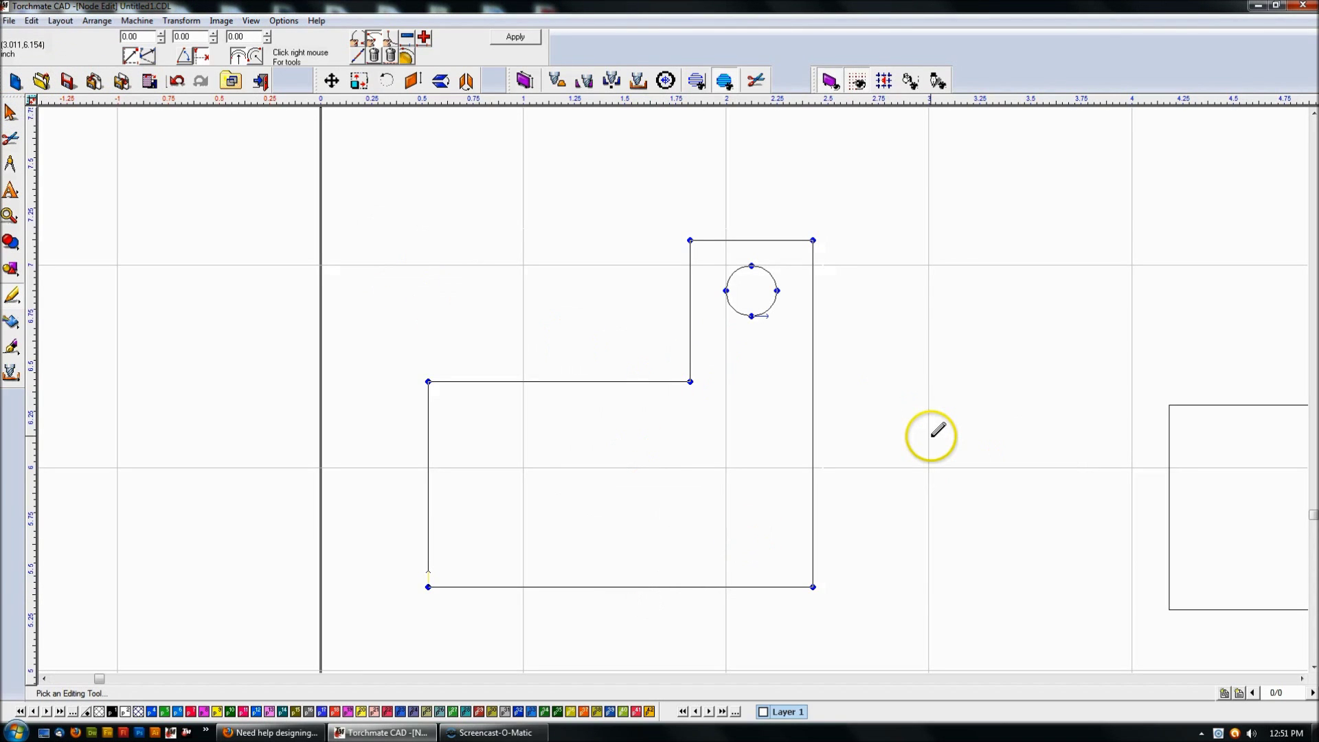
key(ctrl+z)
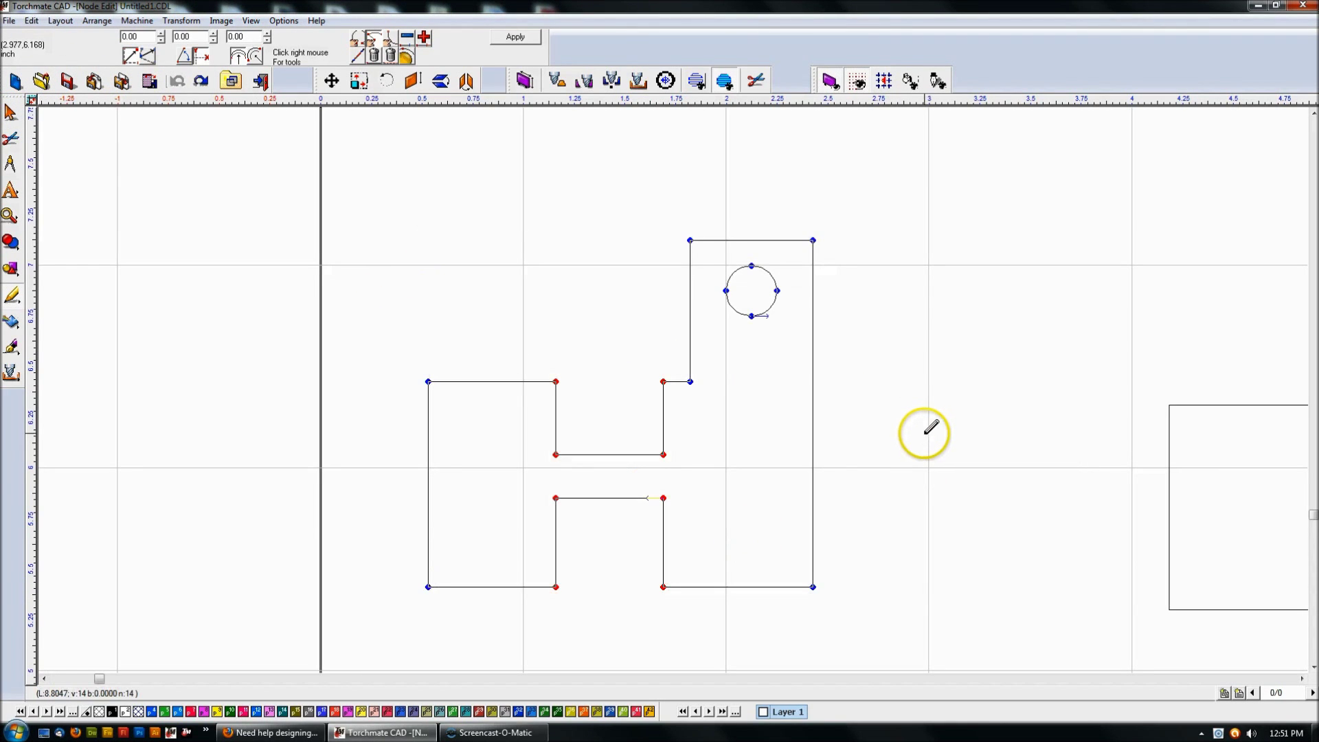
click(516, 37)
Step: Undo the weld and bar steps back to the plain L-shaped bracket with its hole
click(579, 149)
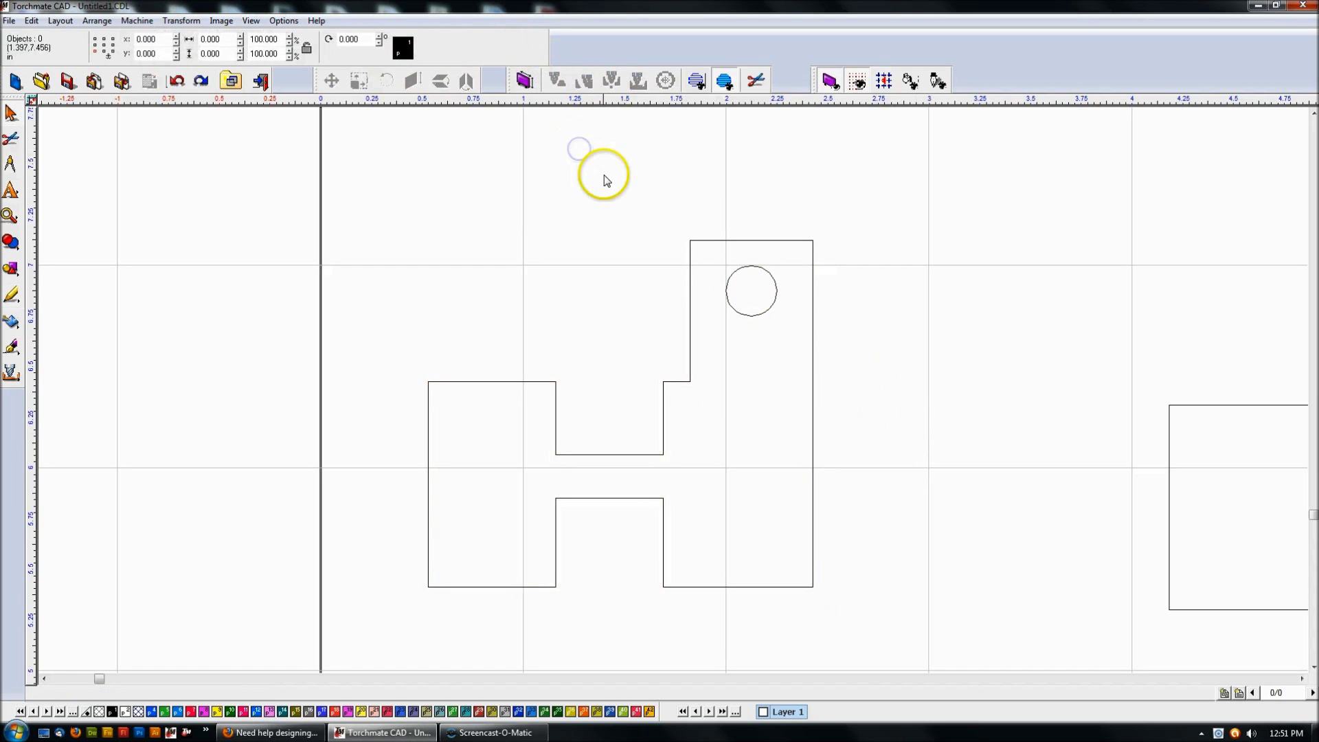
key(ctrl+z)
key(ctrl+z)
key(ctrl+z)
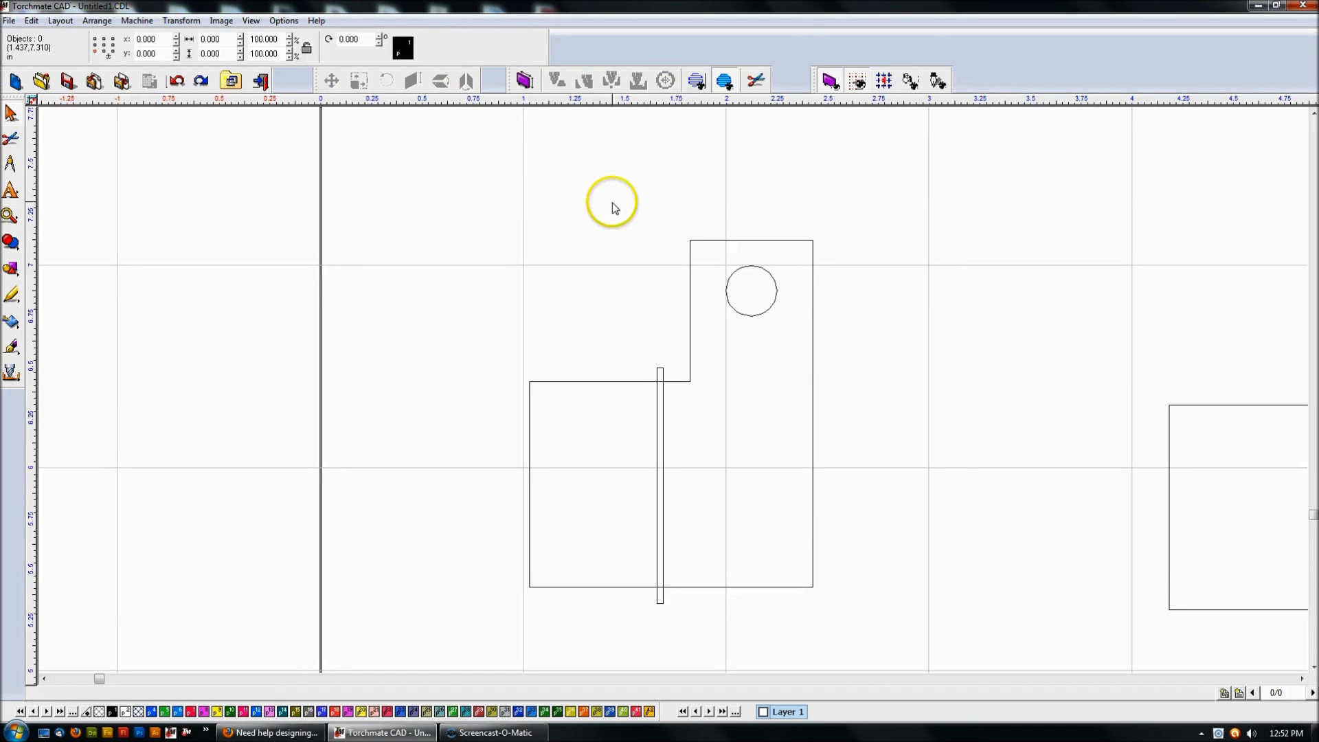
key(ctrl+z)
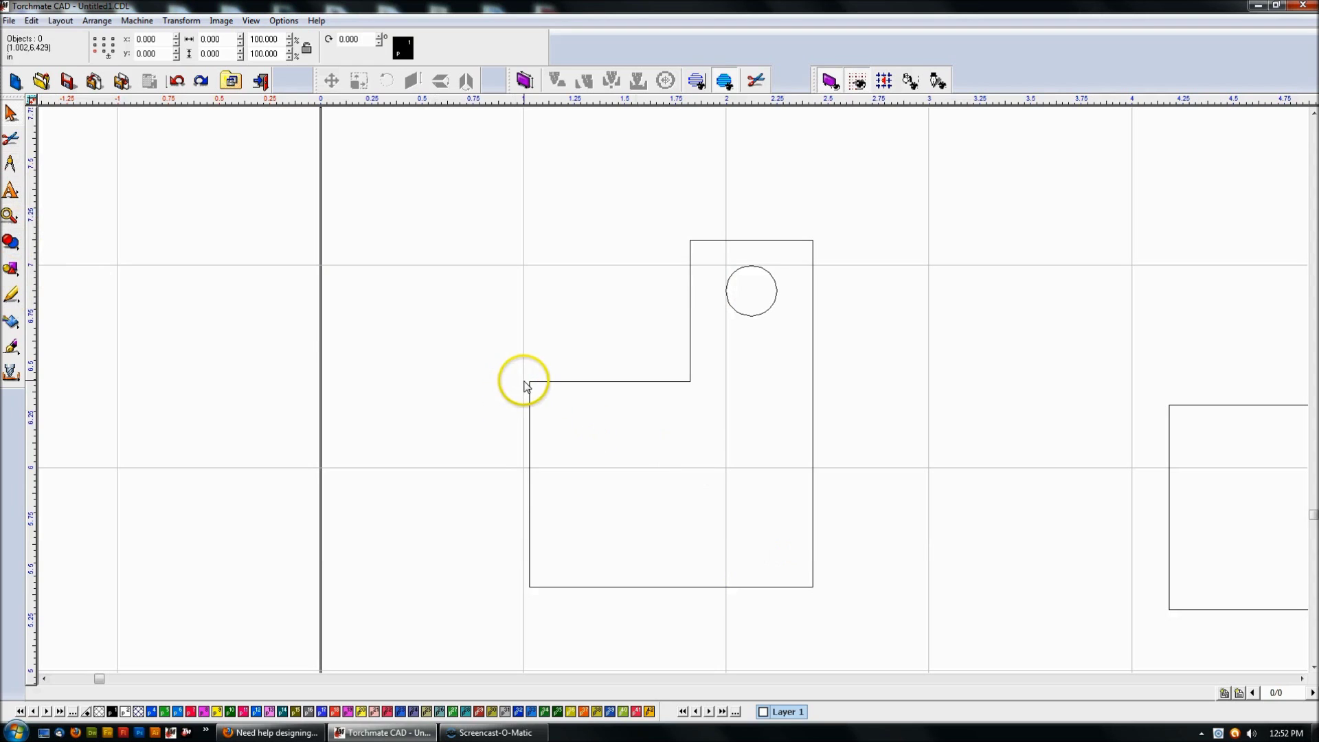
Step: Draw a thin 1.709 × 0.109 rectangle horizontally across the bracket's lower section
click(12, 269)
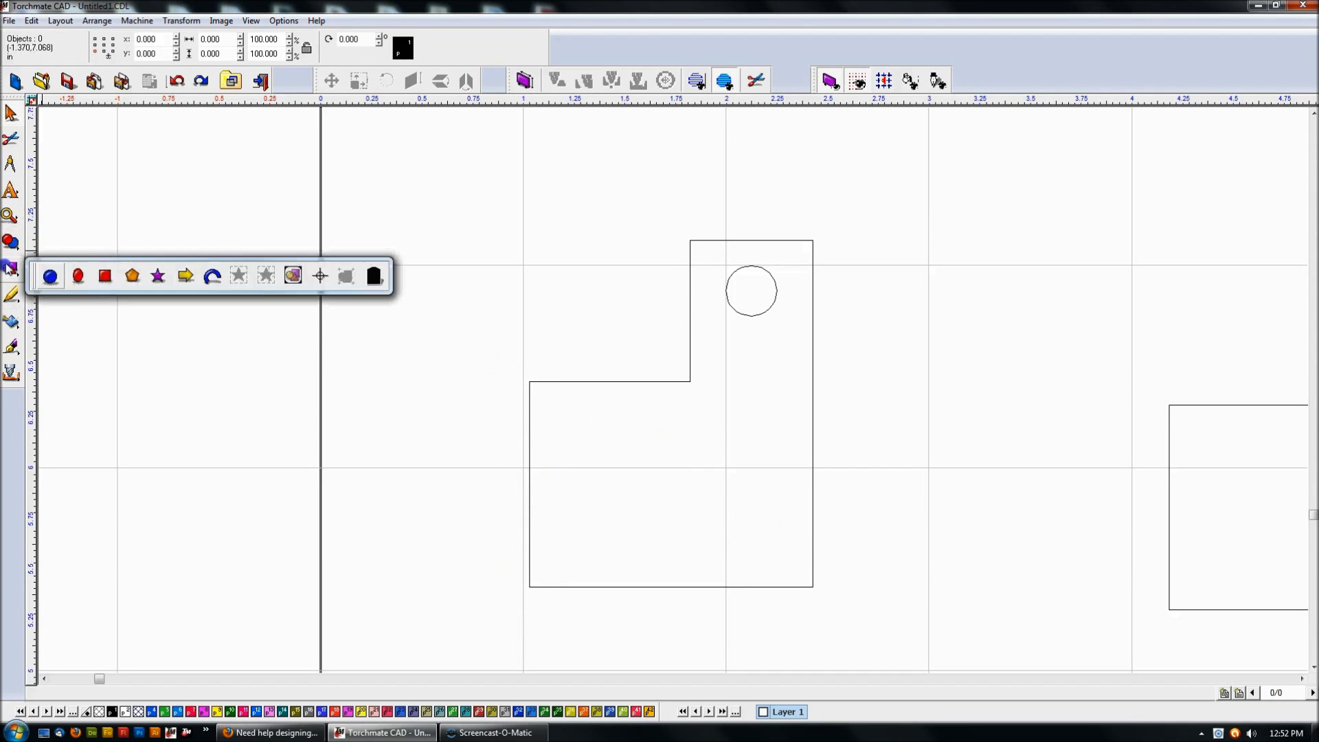
click(106, 273)
drag(505, 470, 849, 481)
click(10, 112)
Step: XOR the bracket with the thin rectangle and trim away the bar, leaving two pieces
drag(350, 163, 996, 656)
click(6, 273)
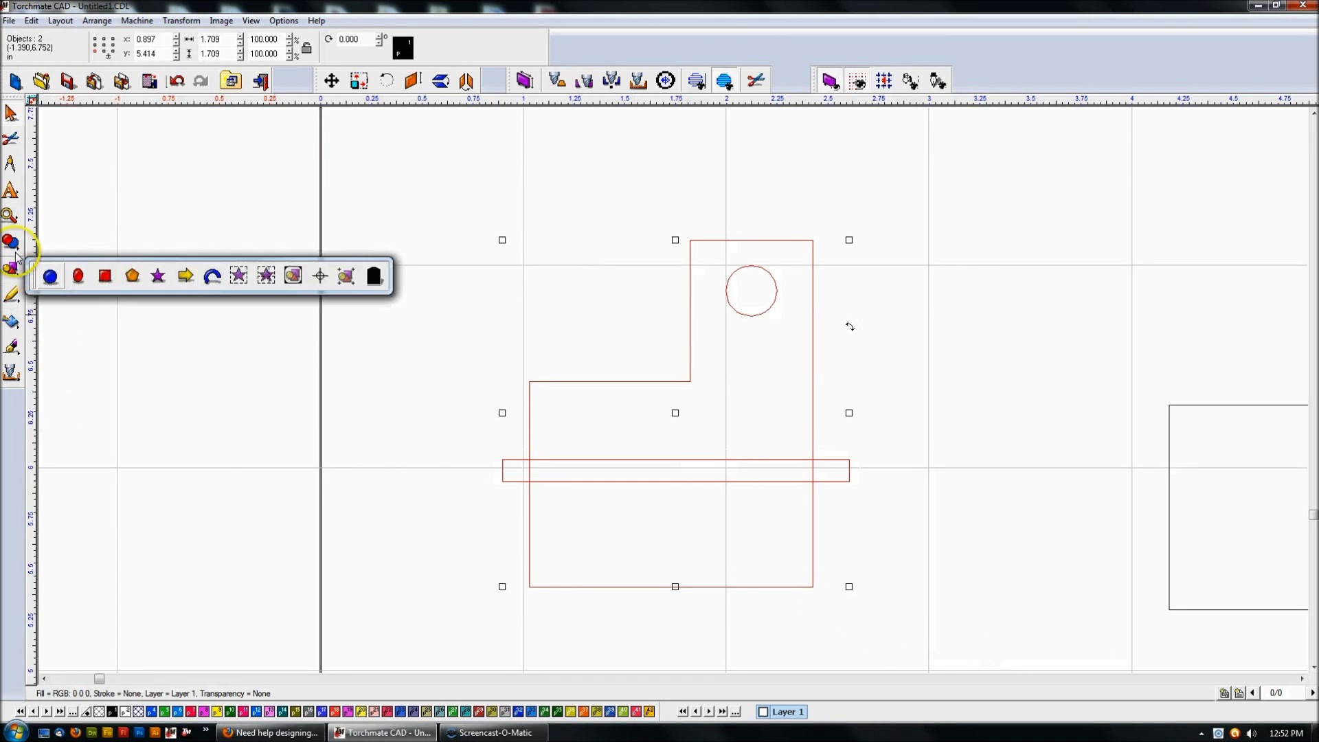
mouse_move(11, 245)
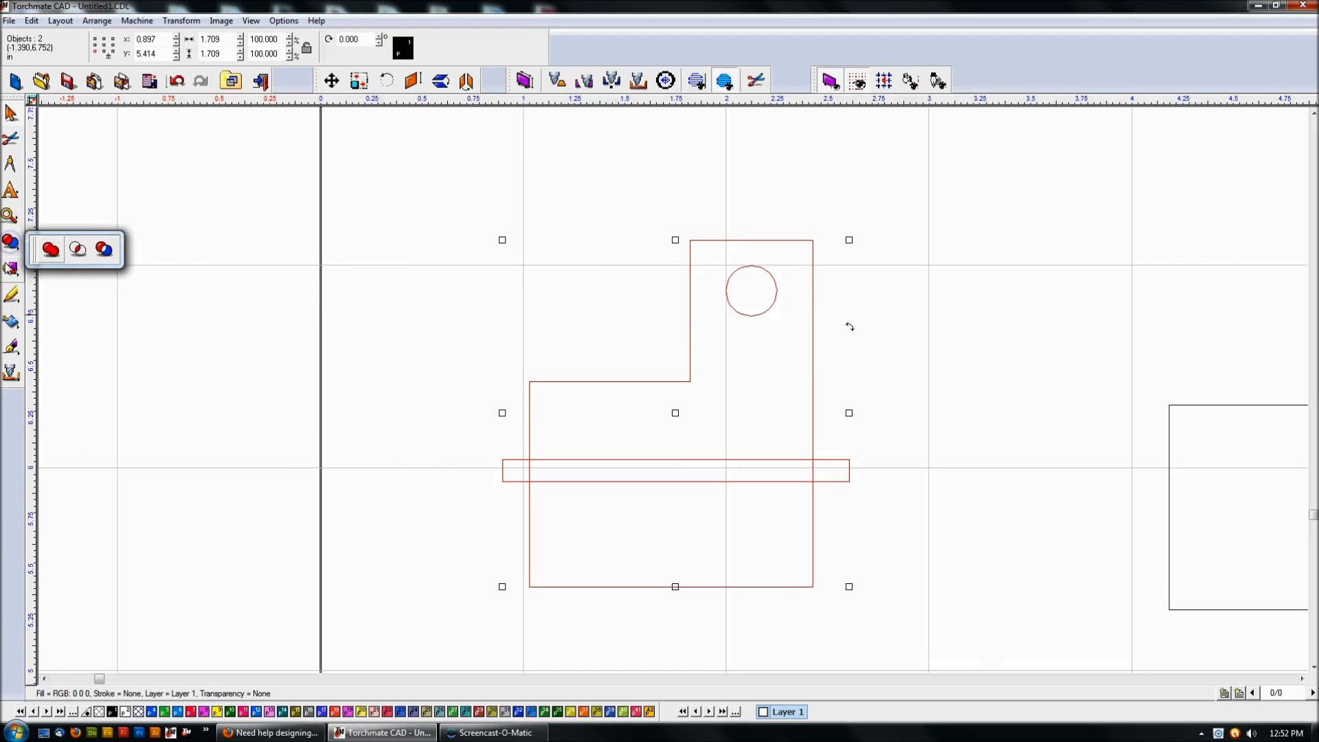
click(93, 251)
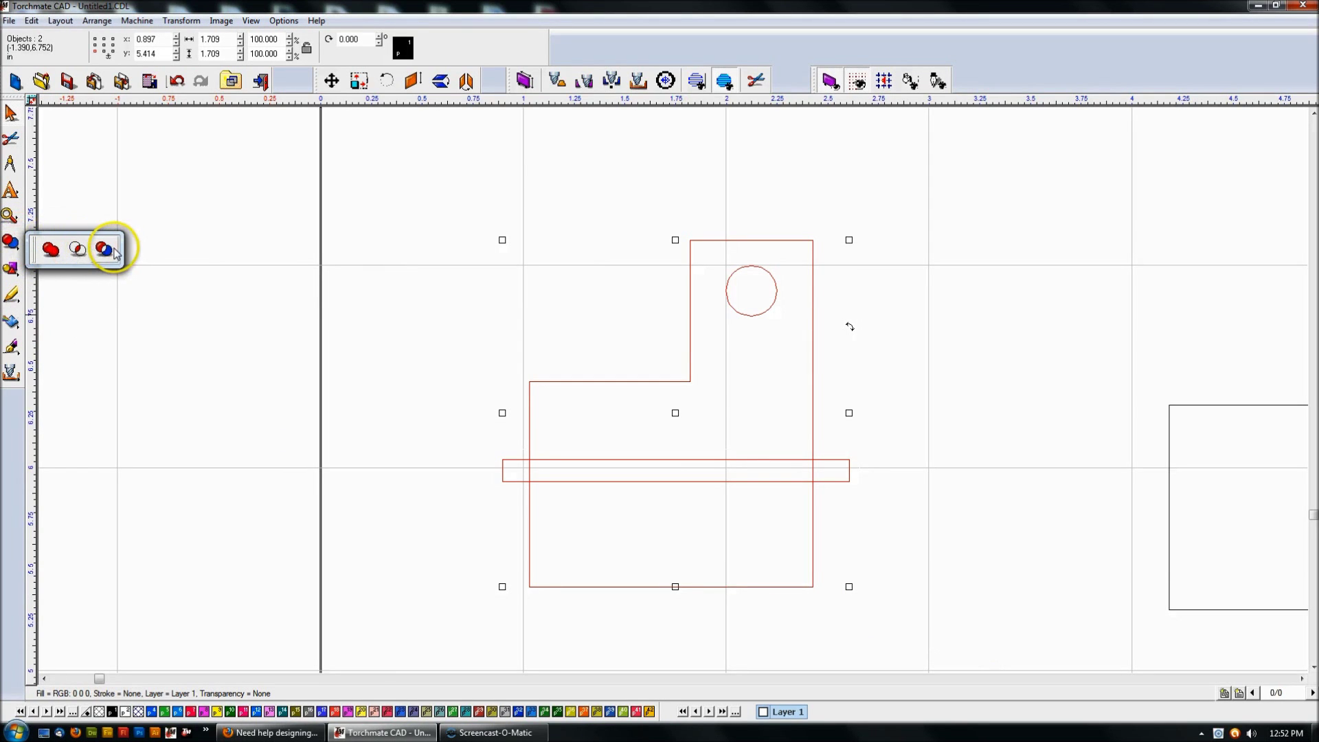
click(509, 412)
mouse_move(516, 460)
mouse_down()
mouse_move(808, 484)
mouse_move(839, 468)
mouse_up()
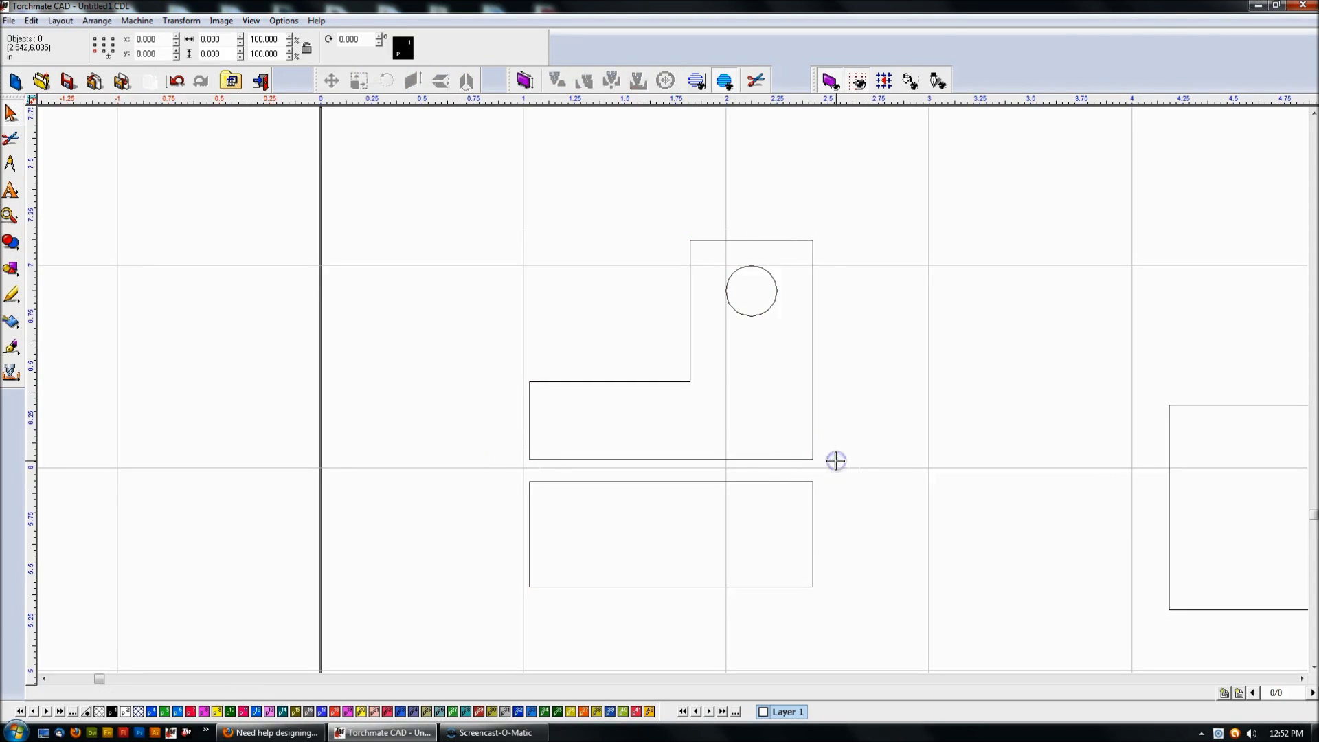
Step: Raise the upper L-piece with the hole by 0.25 in to Y 6.292
click(674, 458)
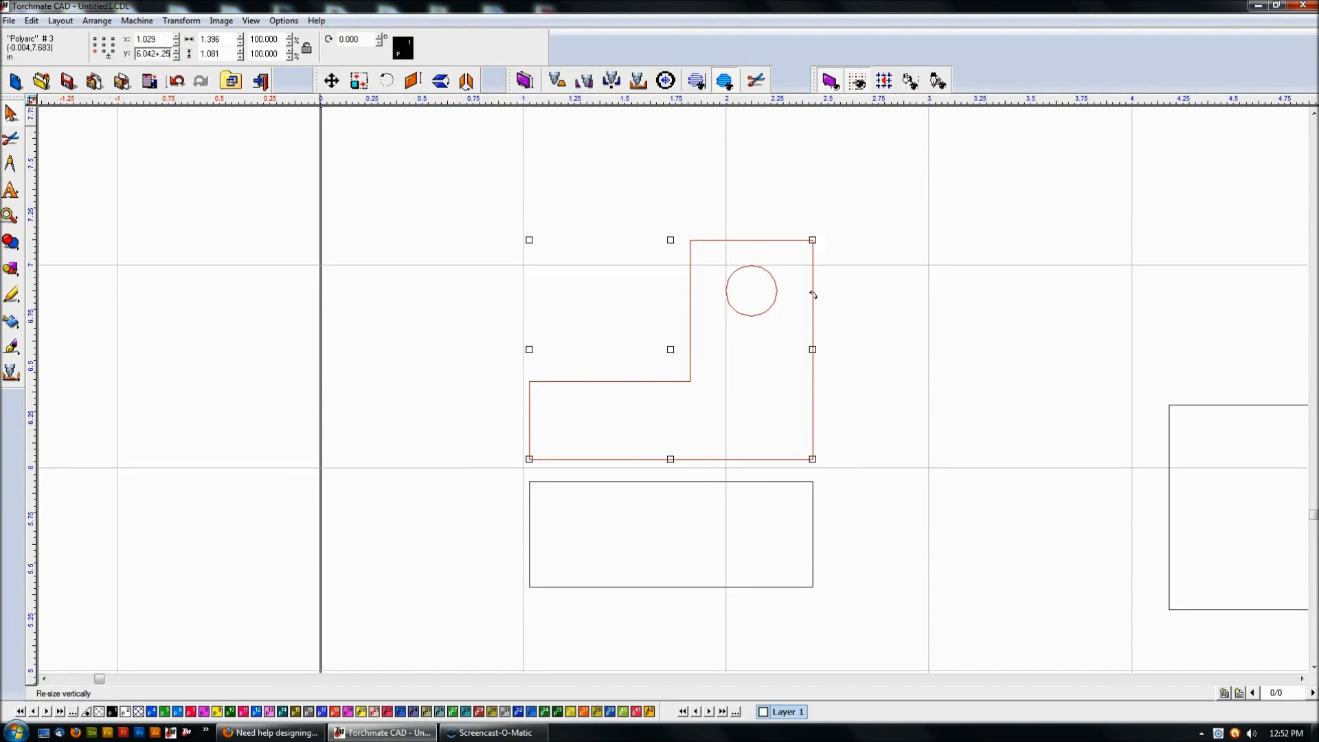
key(Return)
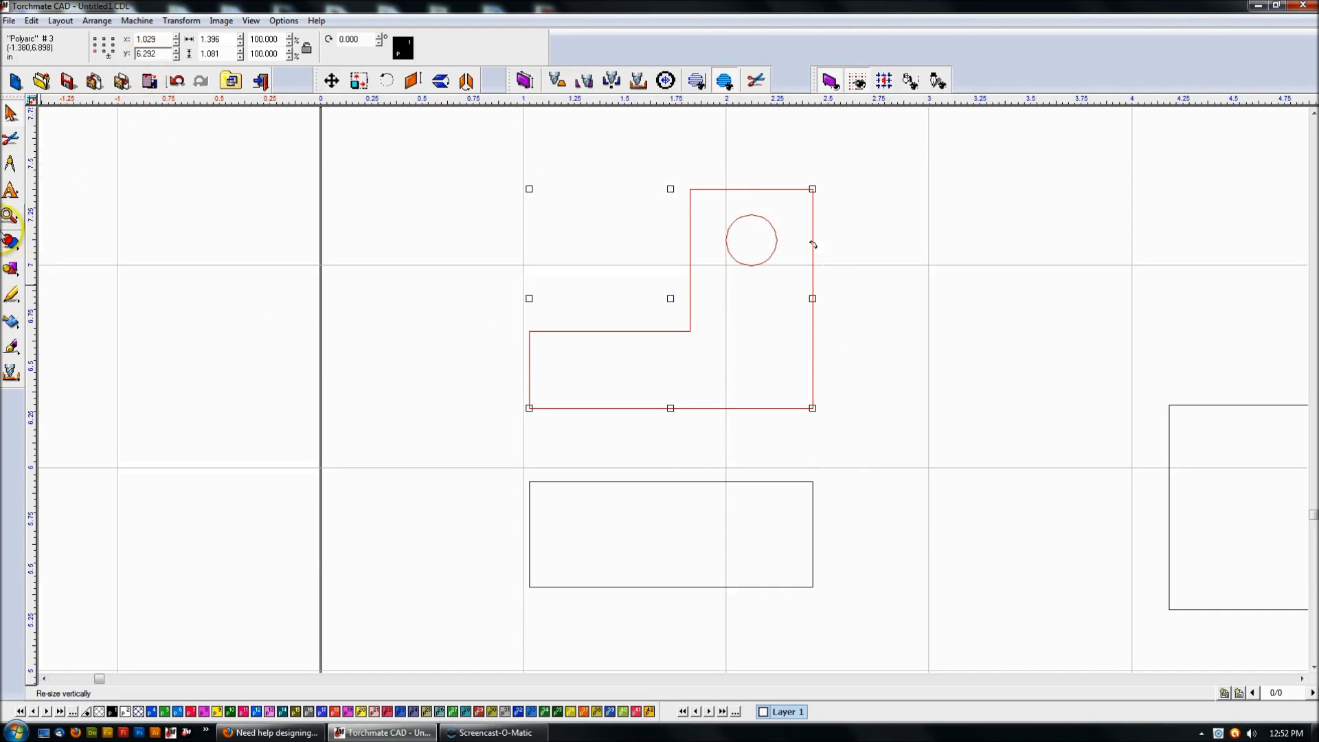
click(847, 226)
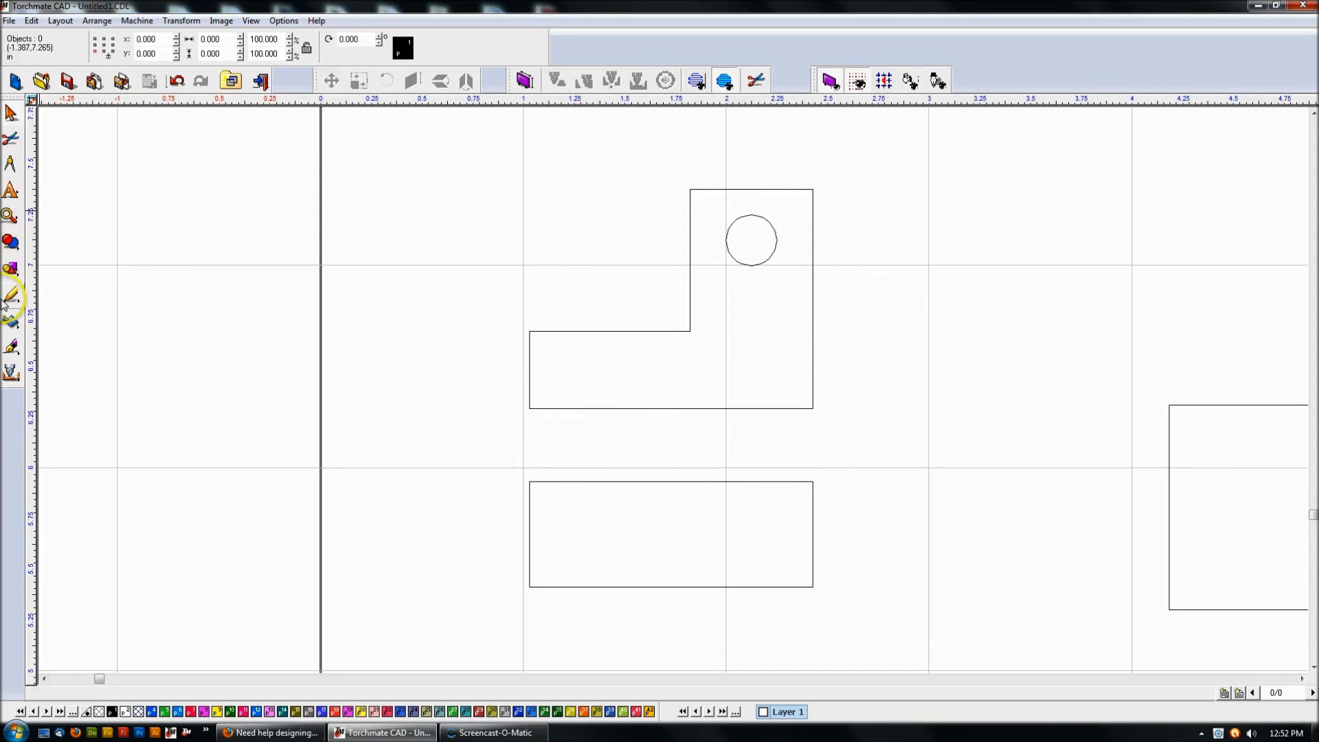
Step: Draw a small rectangle and stretch it to bridge the gap between the two pieces
click(12, 268)
click(106, 276)
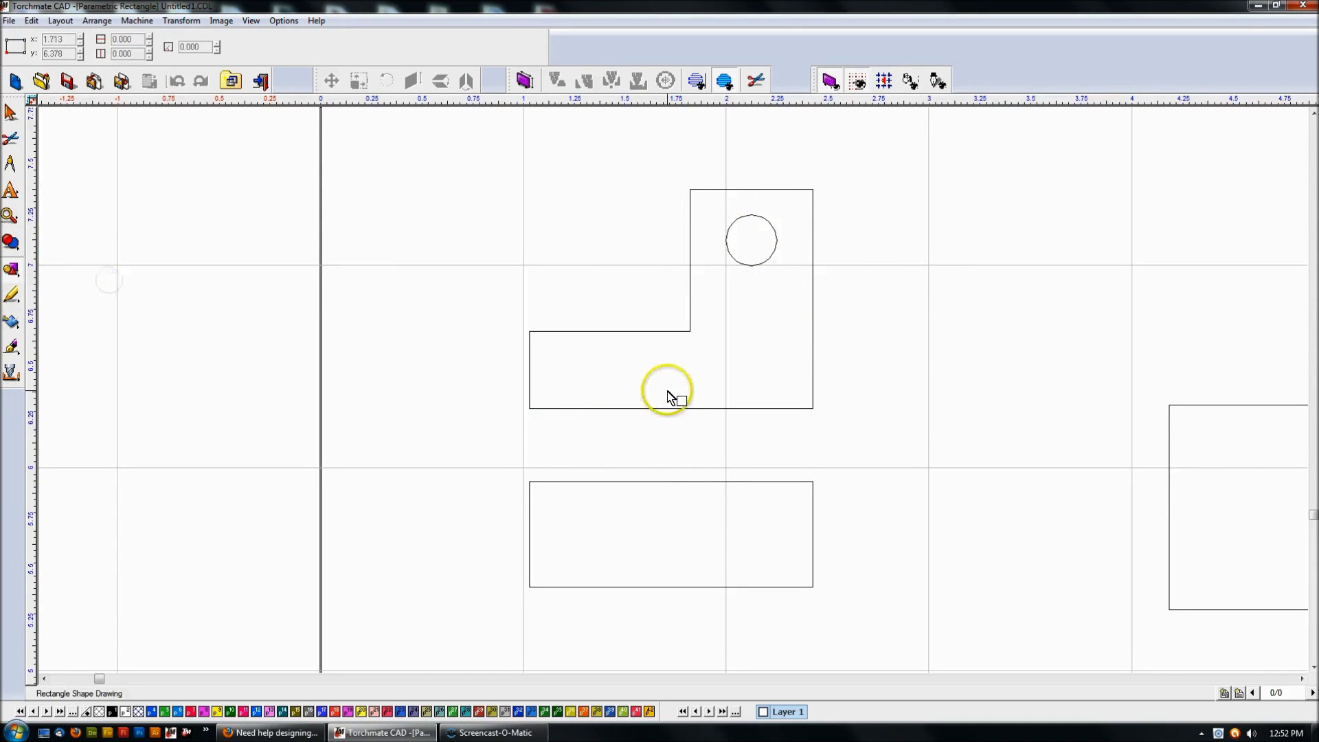
click(649, 408)
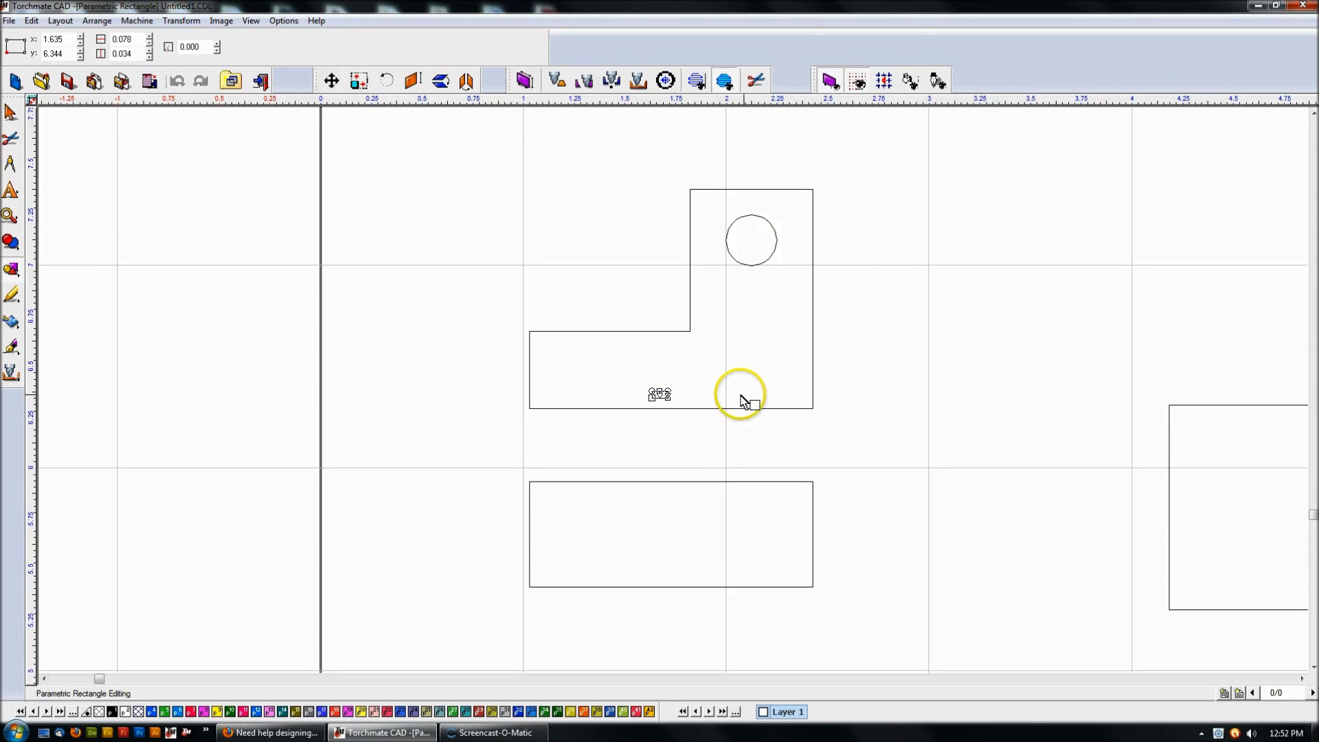
click(10, 111)
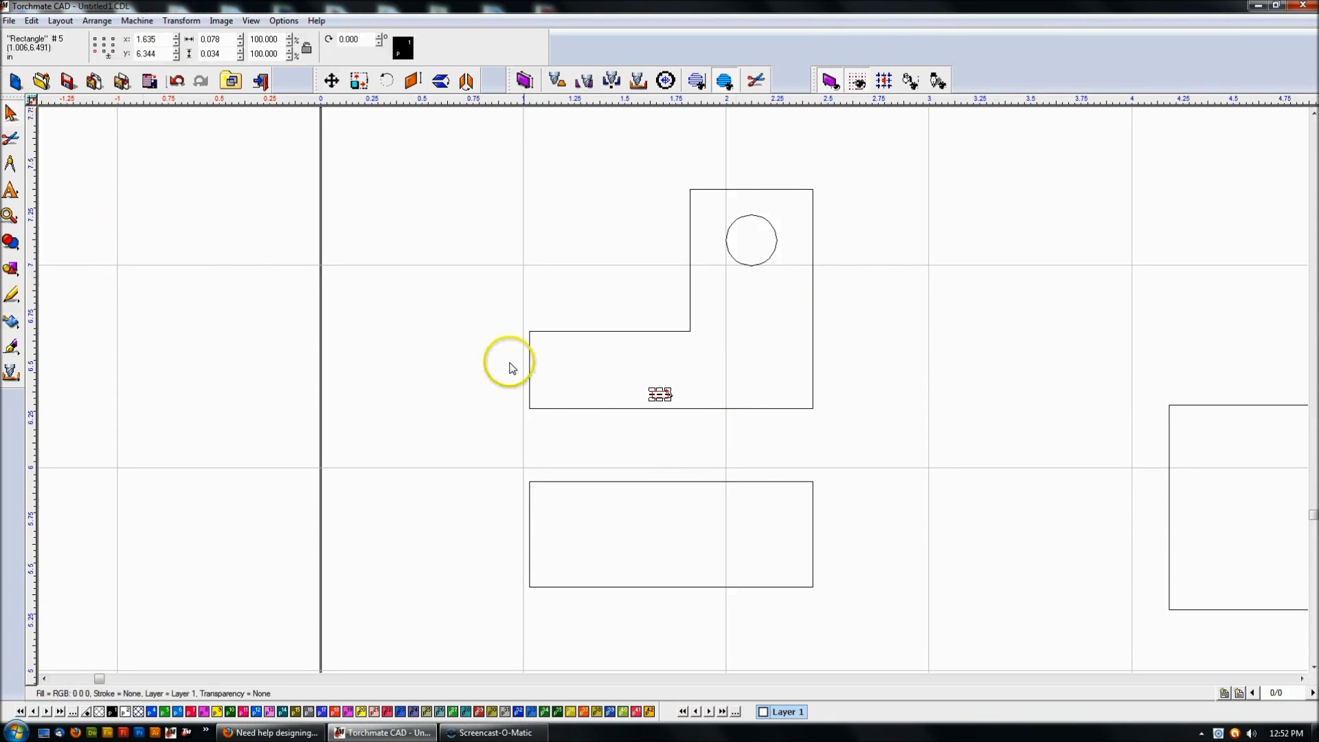
click(660, 393)
drag(659, 397, 662, 522)
drag(658, 451, 786, 452)
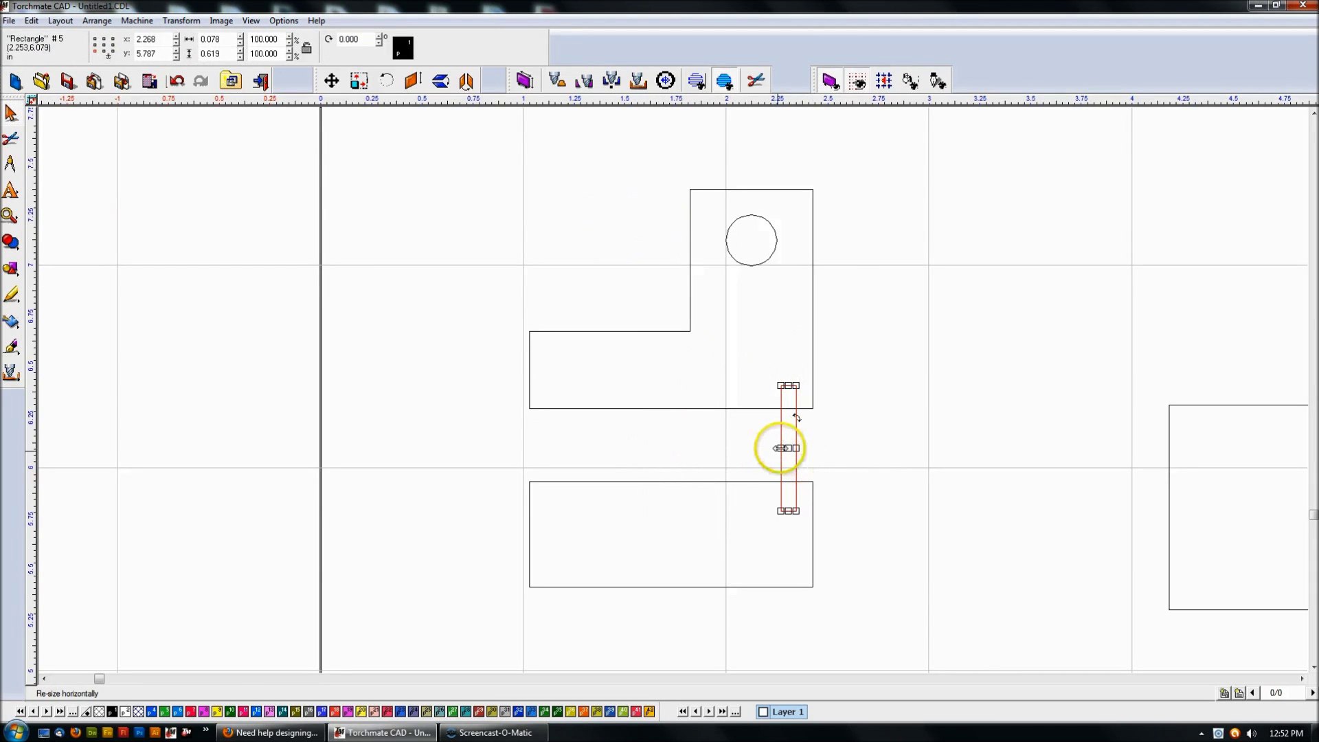
drag(781, 448, 626, 432)
click(509, 269)
Step: Weld all three pieces, delete the leftover notch nodes, then undo back to the original bracket
drag(384, 134, 930, 656)
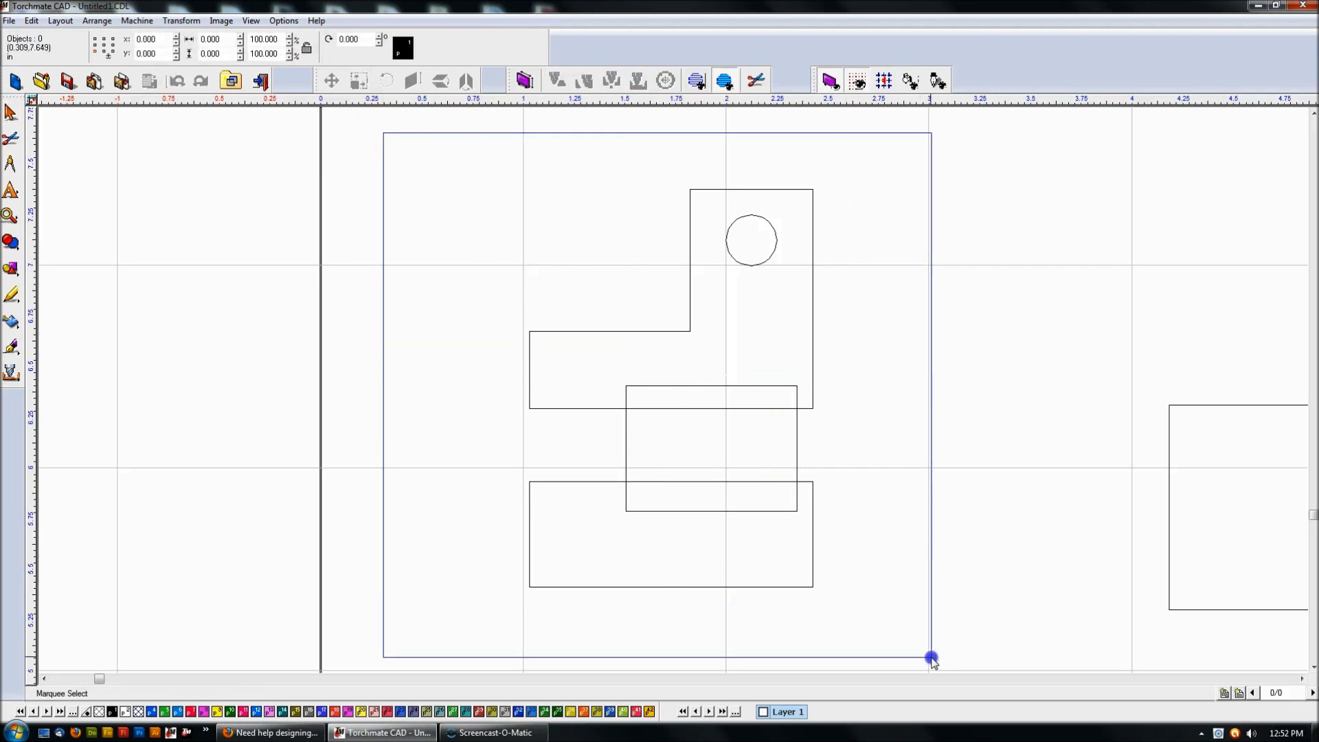
click(11, 242)
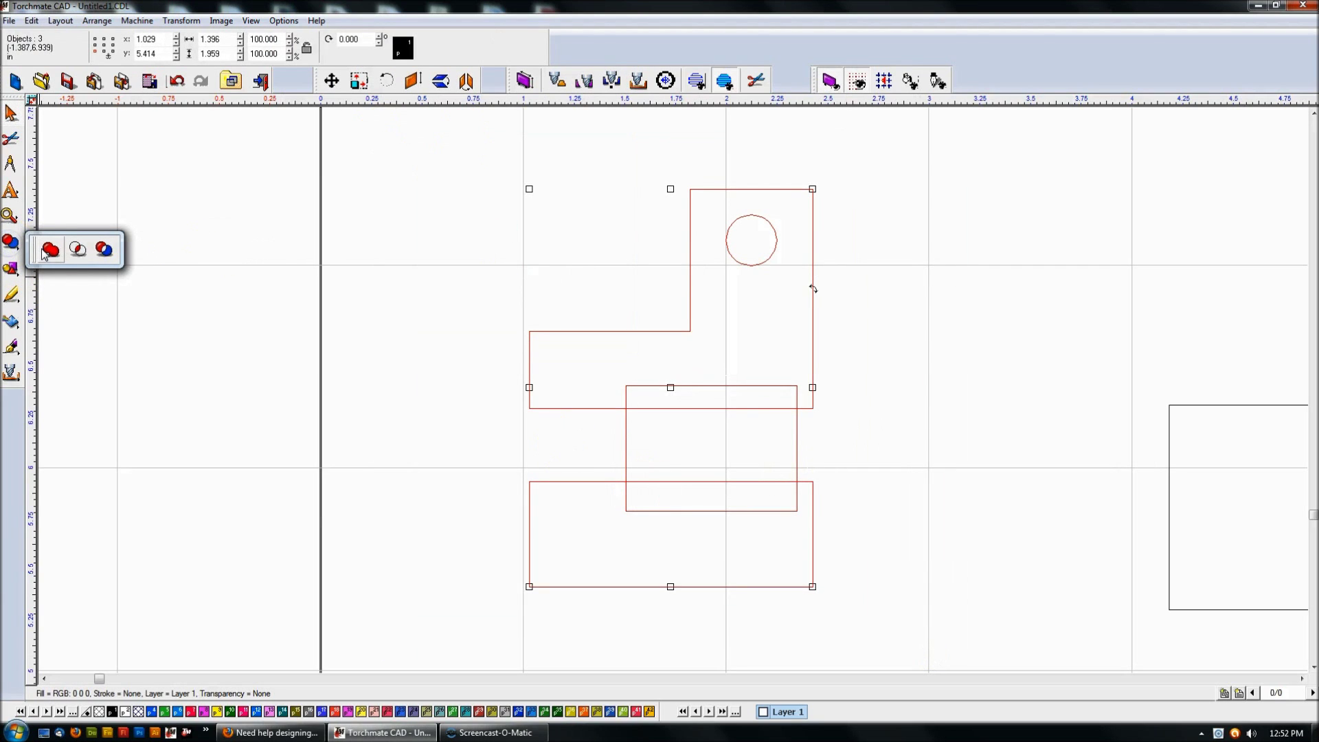
click(49, 251)
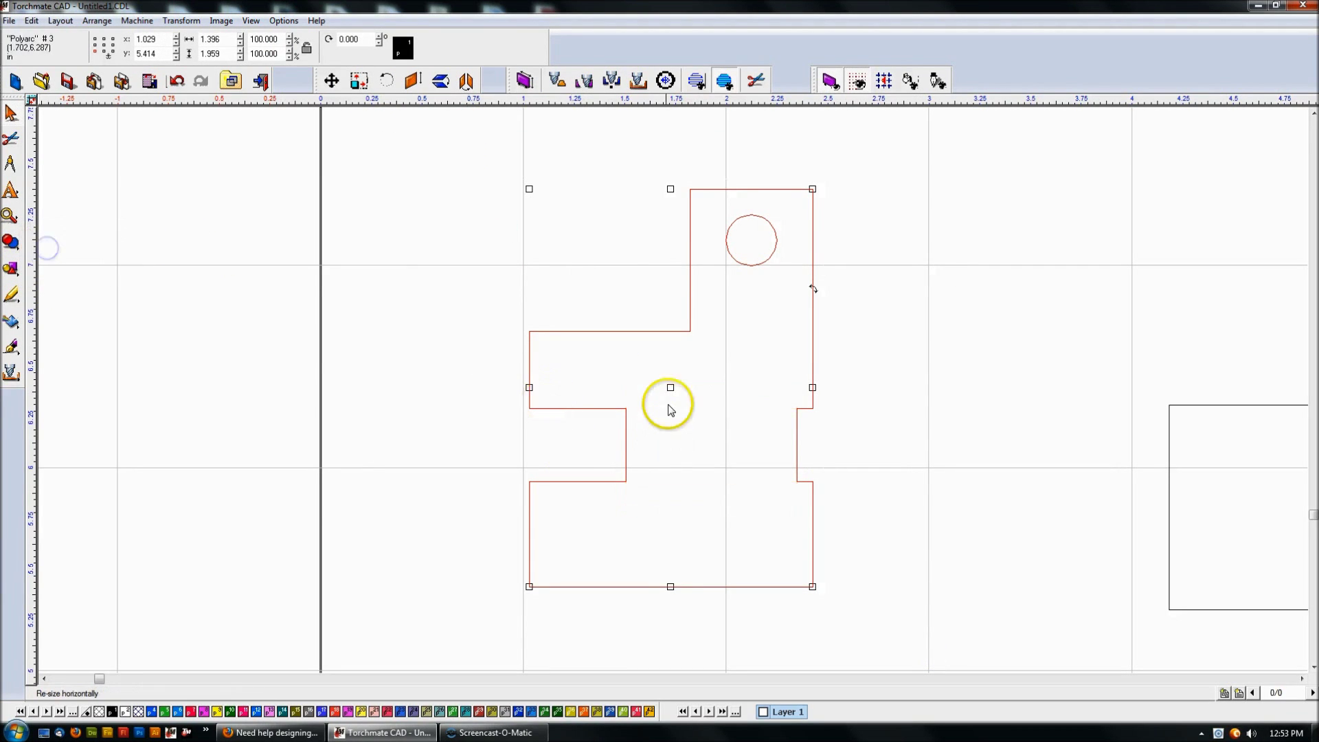
double_click(607, 408)
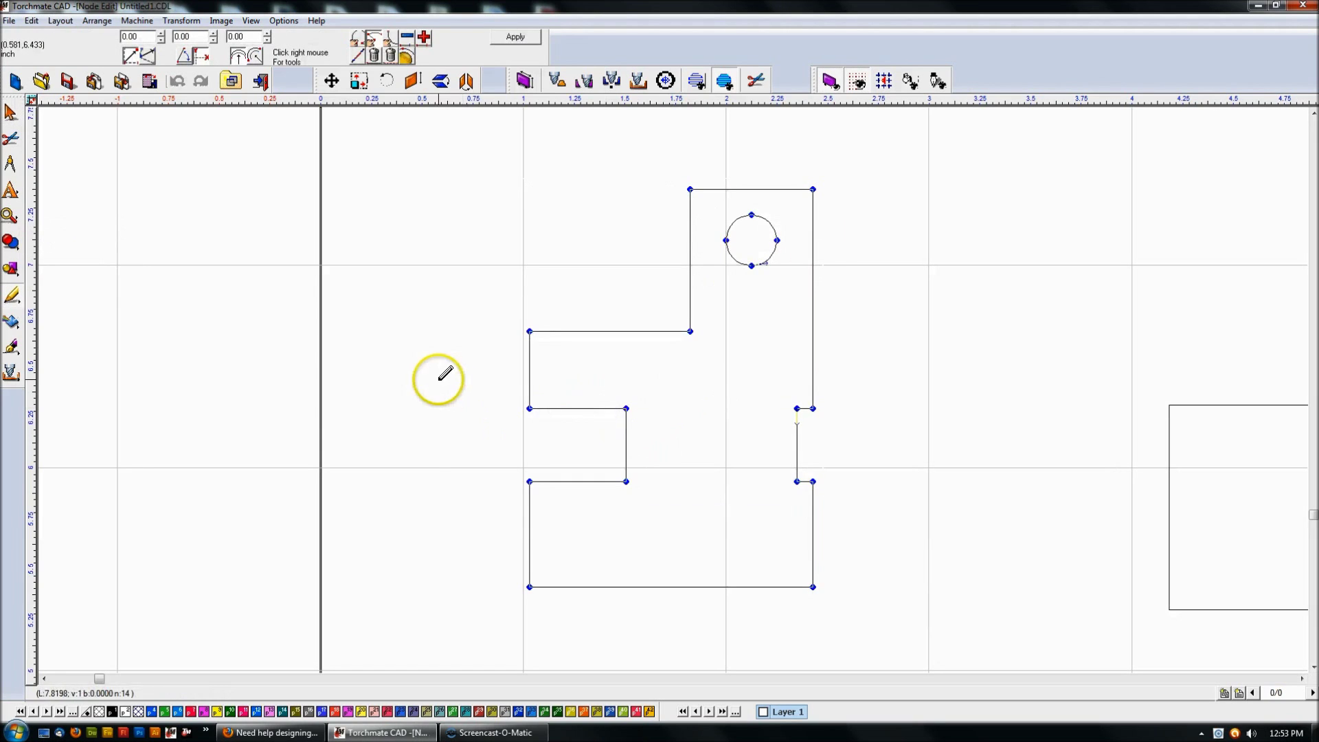
drag(437, 377, 933, 527)
right_click(797, 409)
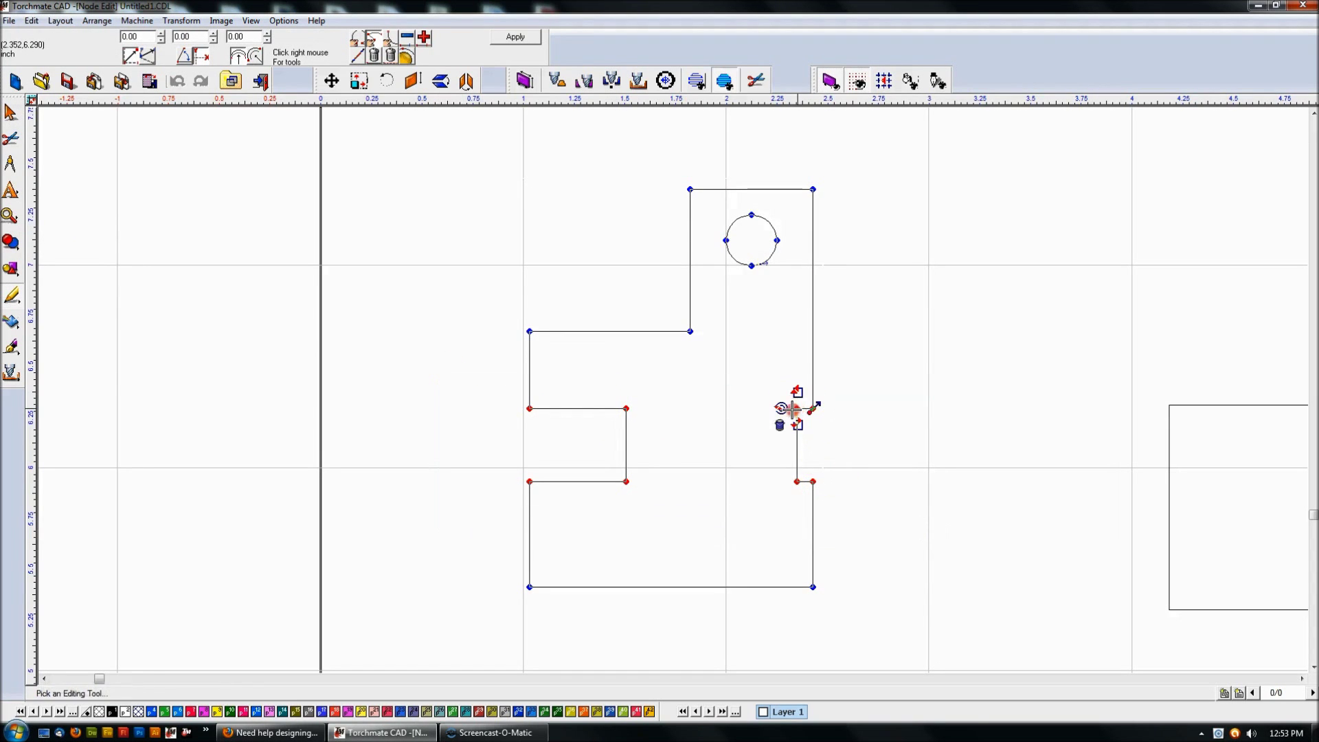
click(776, 427)
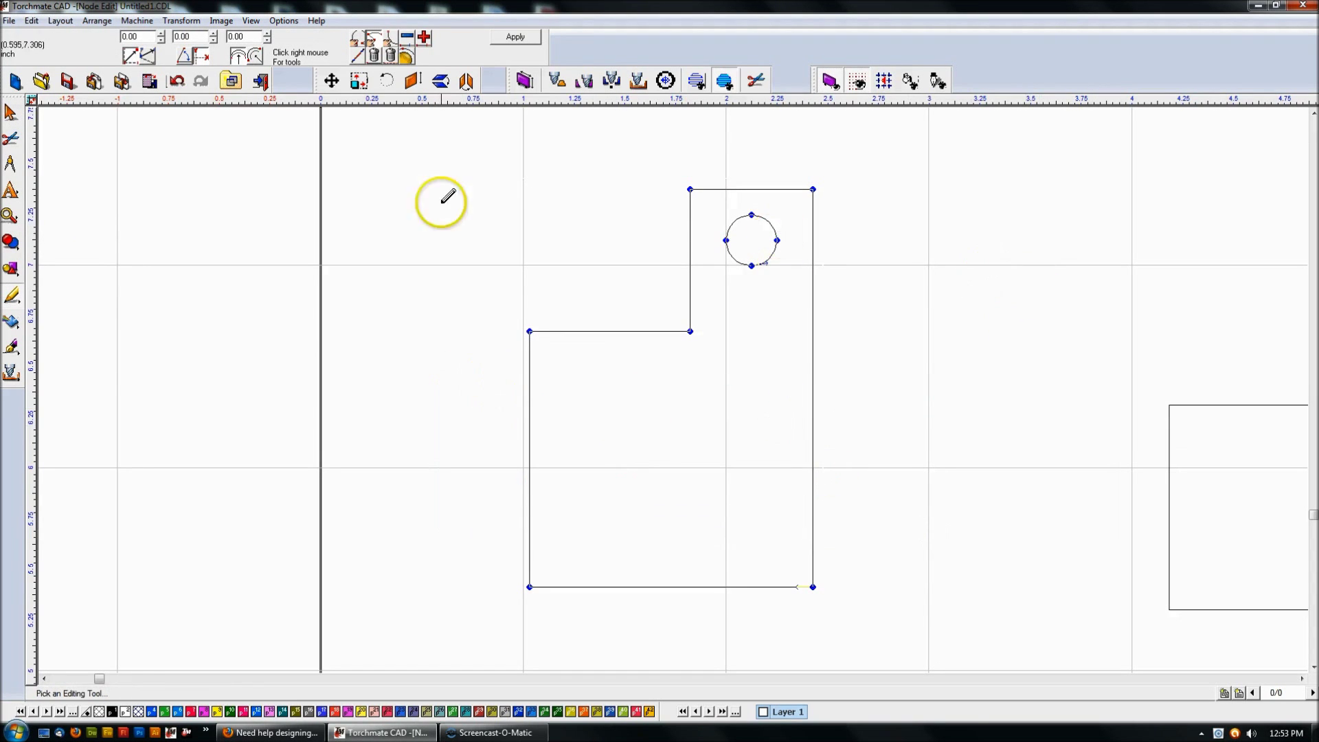
click(515, 37)
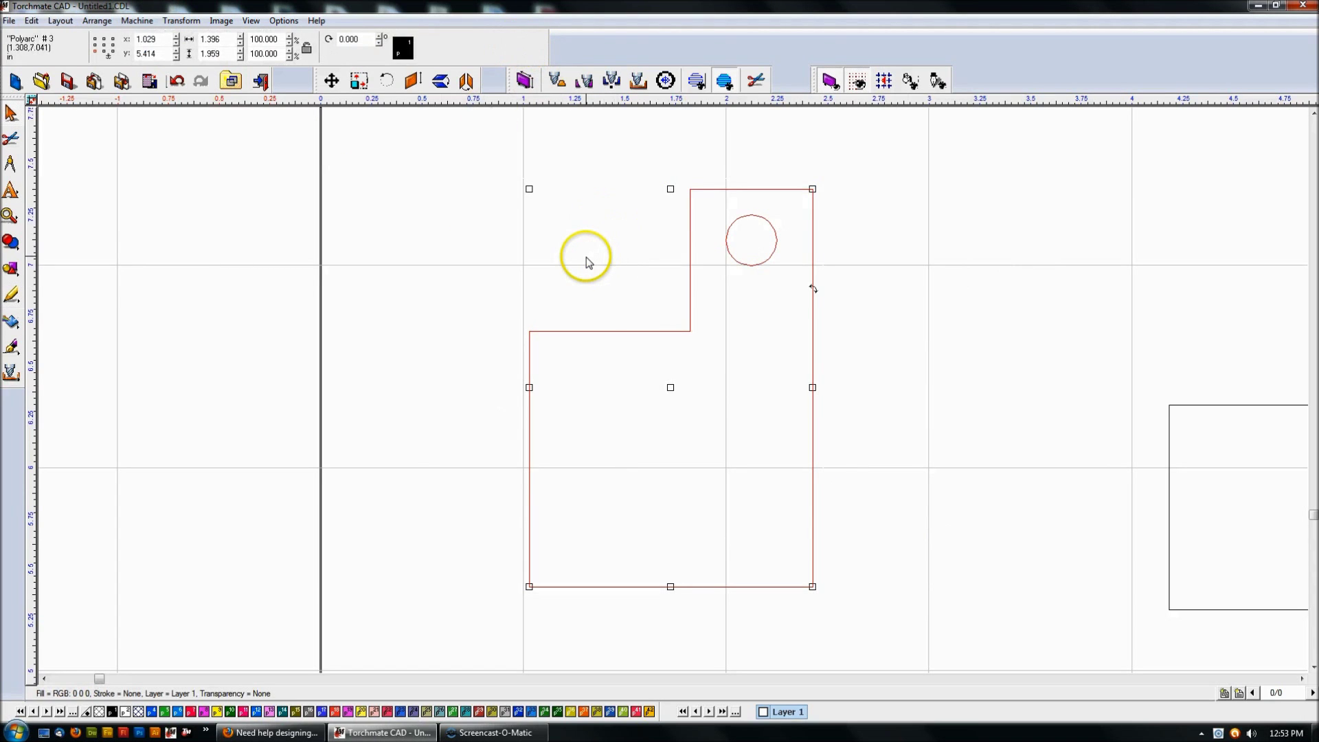
key(ctrl+z)
key(ctrl+z)
key(ctrl+z)
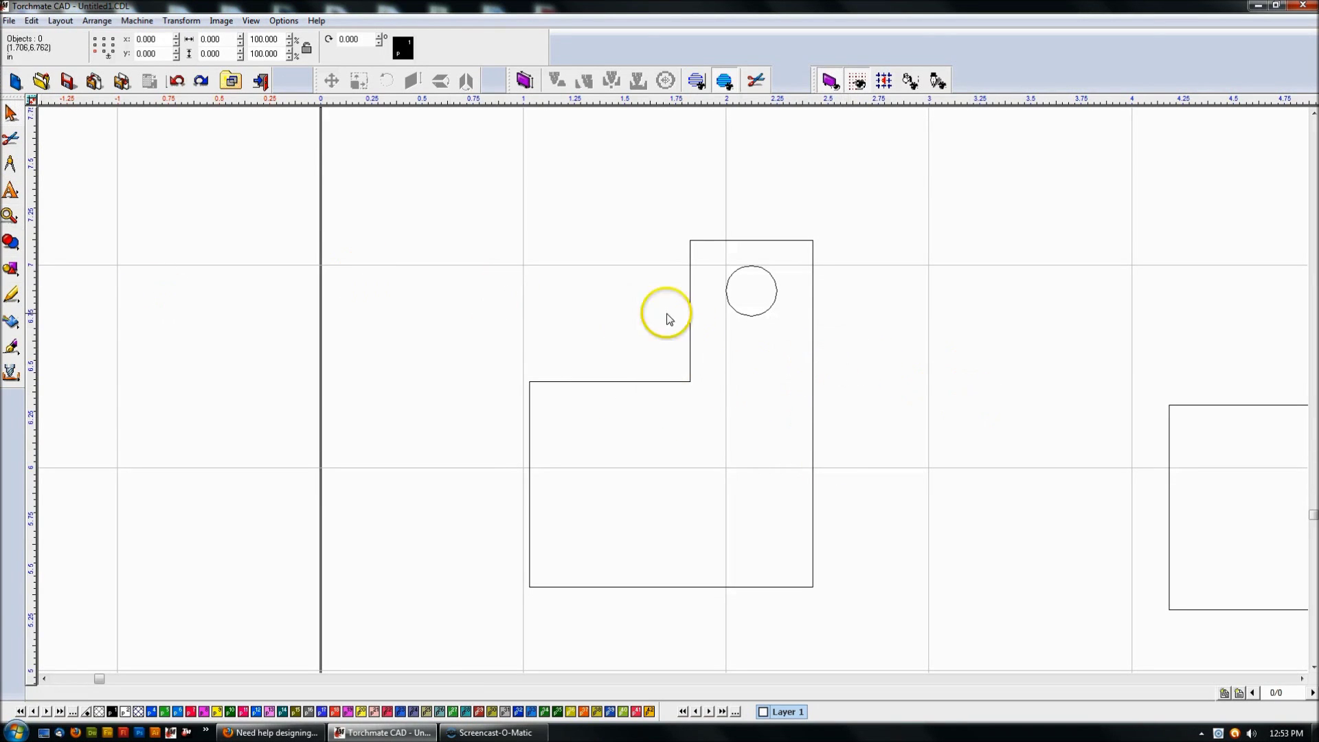
Step: Draw a thin rectangular strip across the bracket's upper arm
click(20, 273)
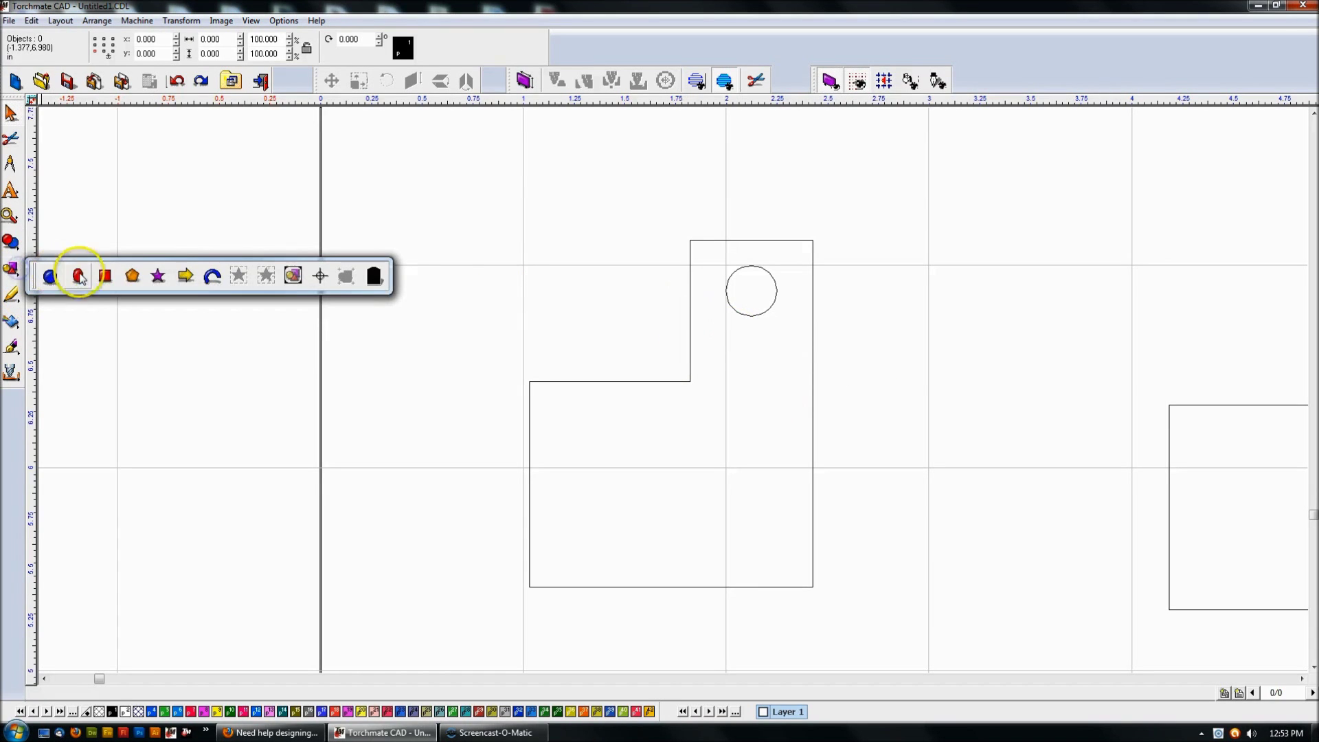
click(107, 274)
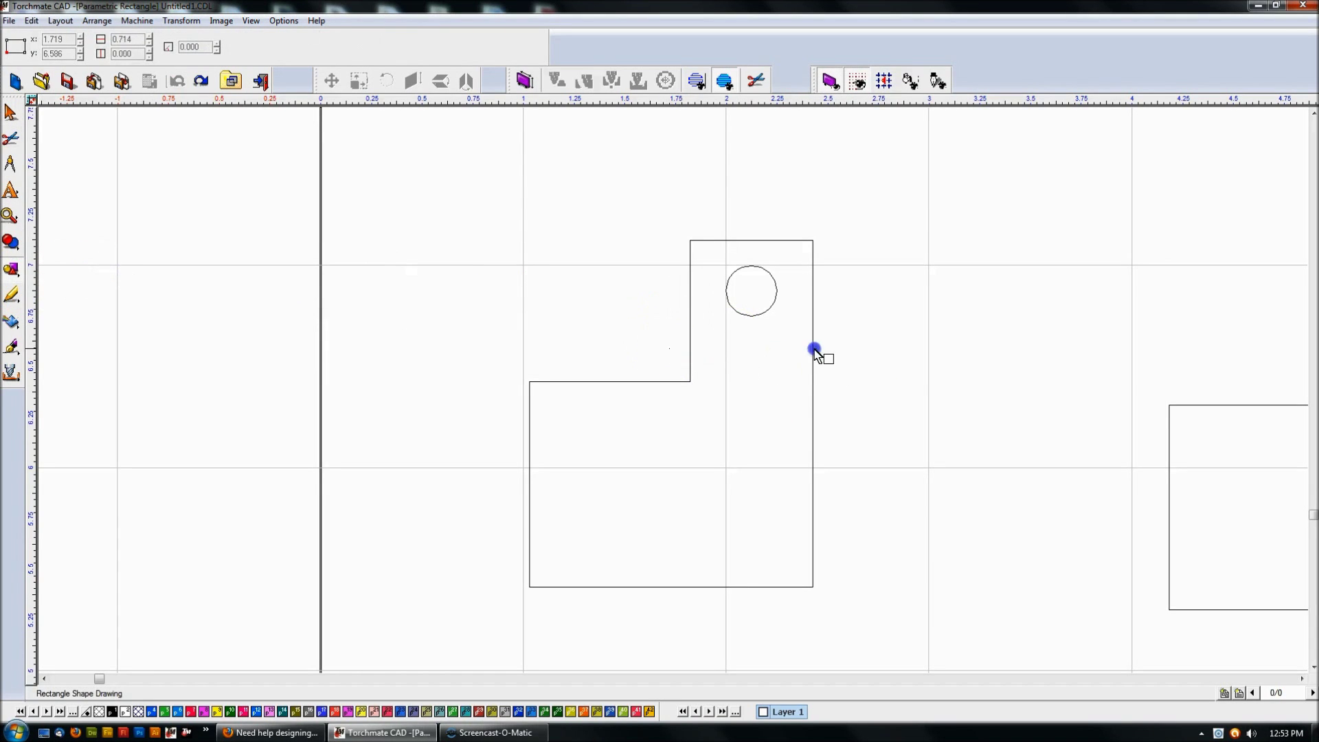
drag(826, 354, 827, 353)
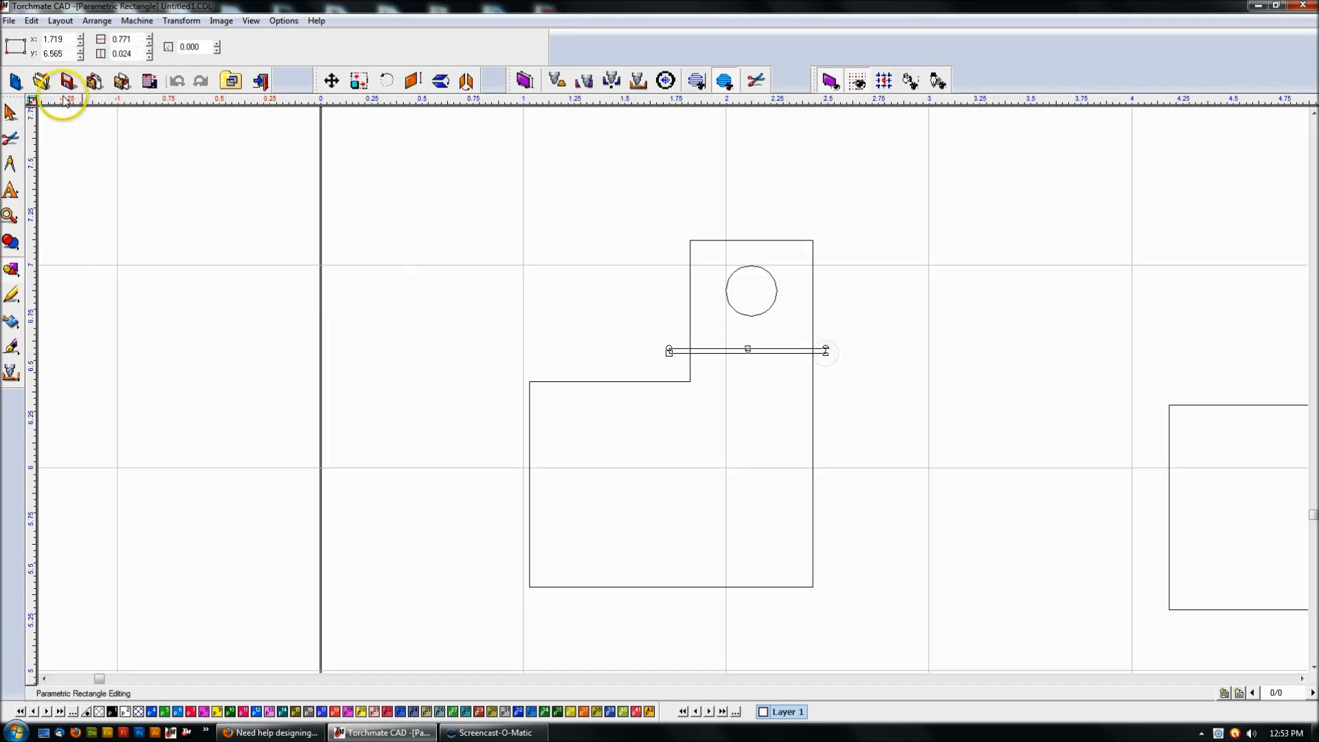
click(10, 110)
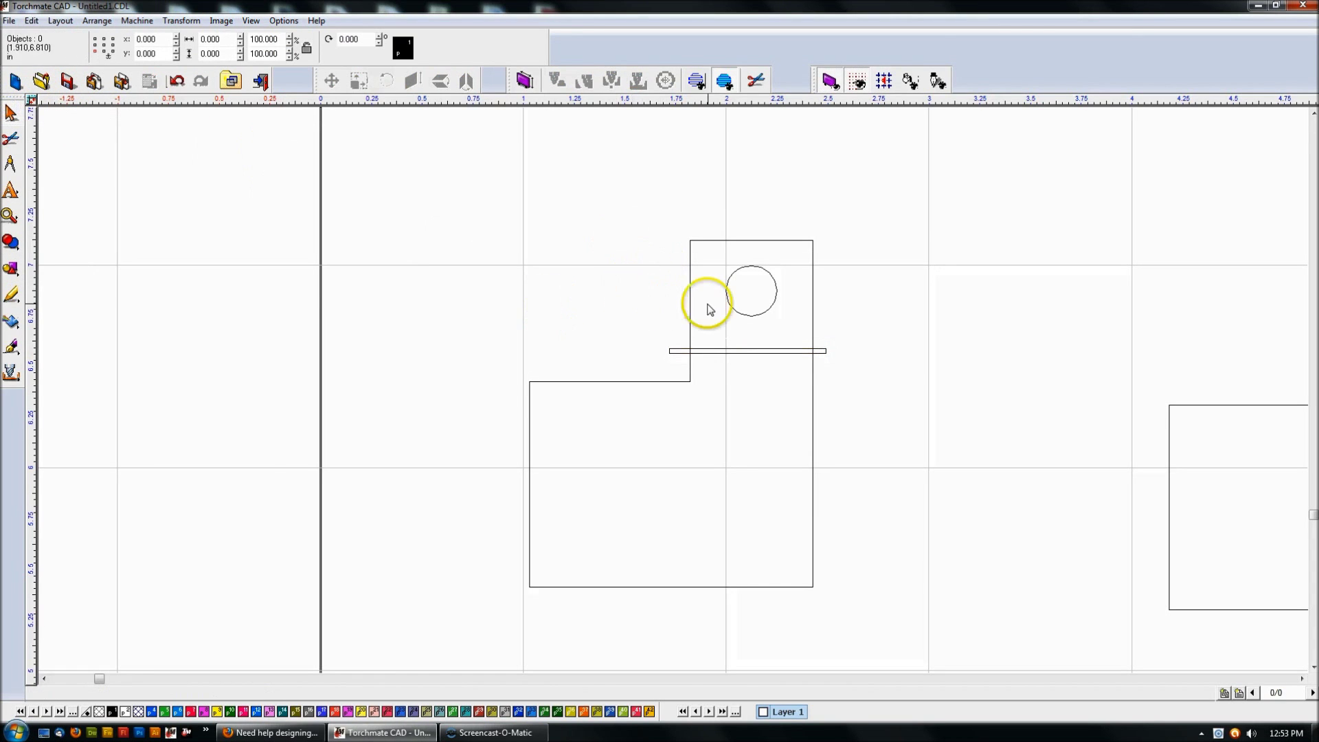
Step: XOR-split the bracket along the strip and remove the leftover strip
drag(483, 175, 997, 670)
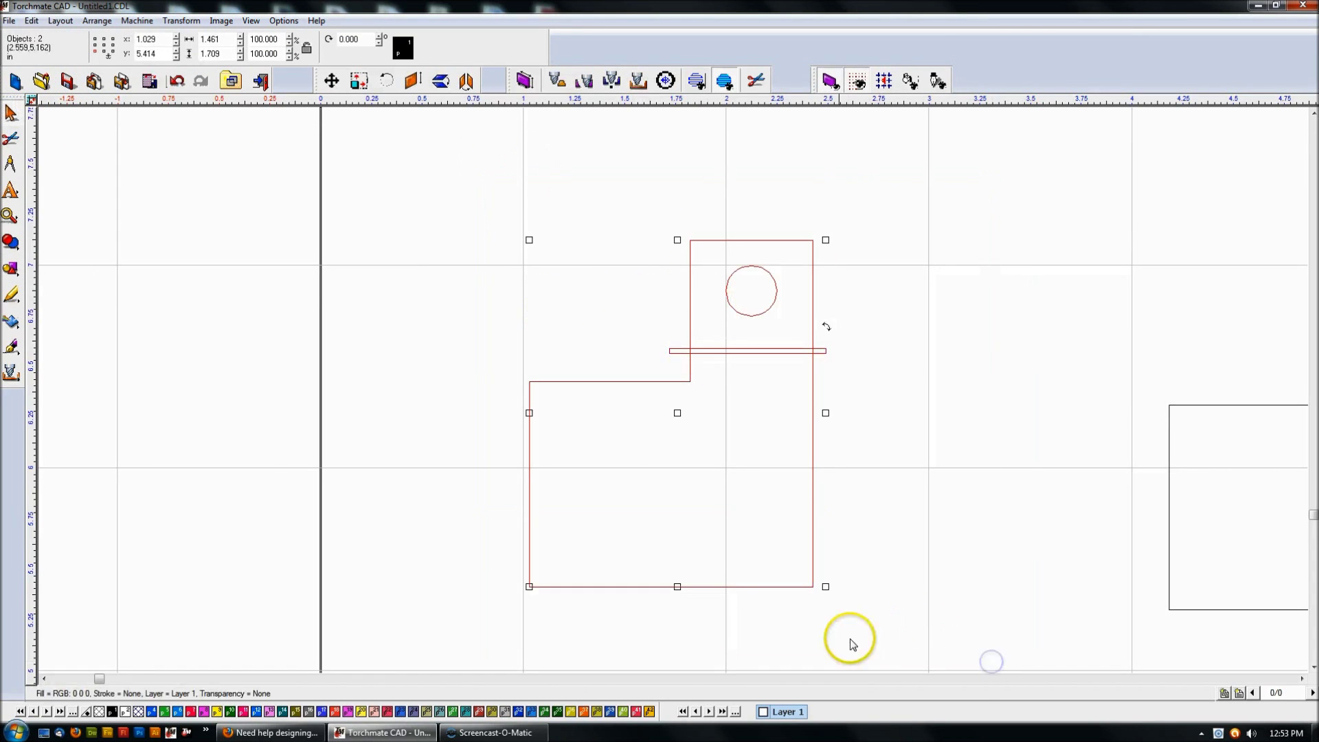
click(502, 334)
drag(677, 352, 827, 352)
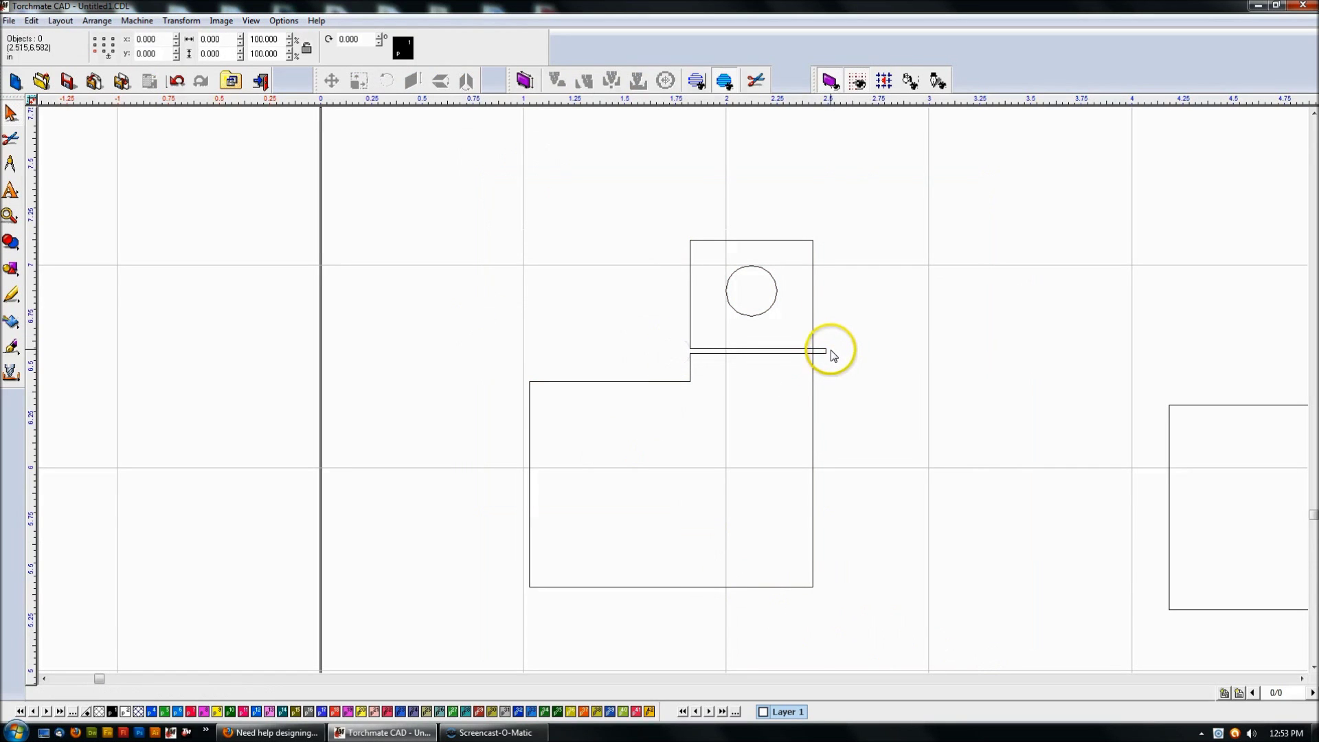
Step: Raise the upper piece with the hole by 0.125 in via its Y position
click(763, 240)
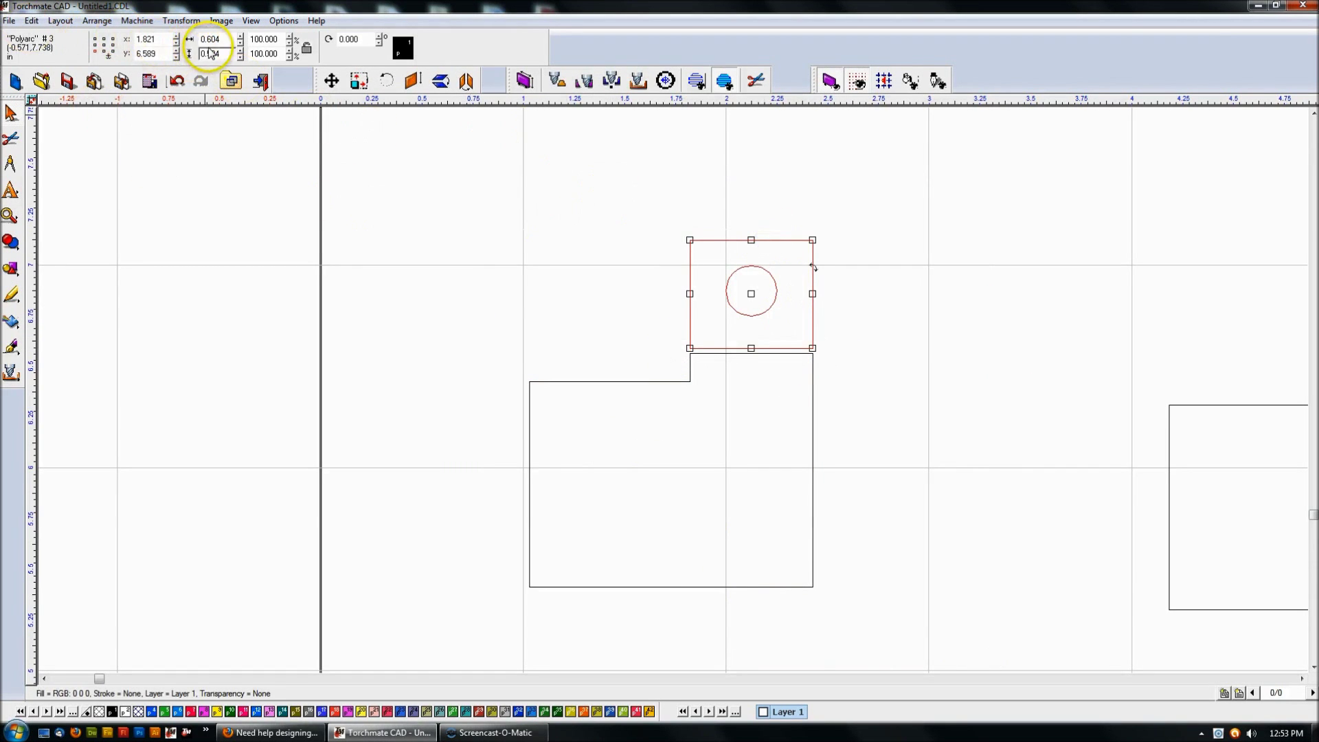
click(164, 40)
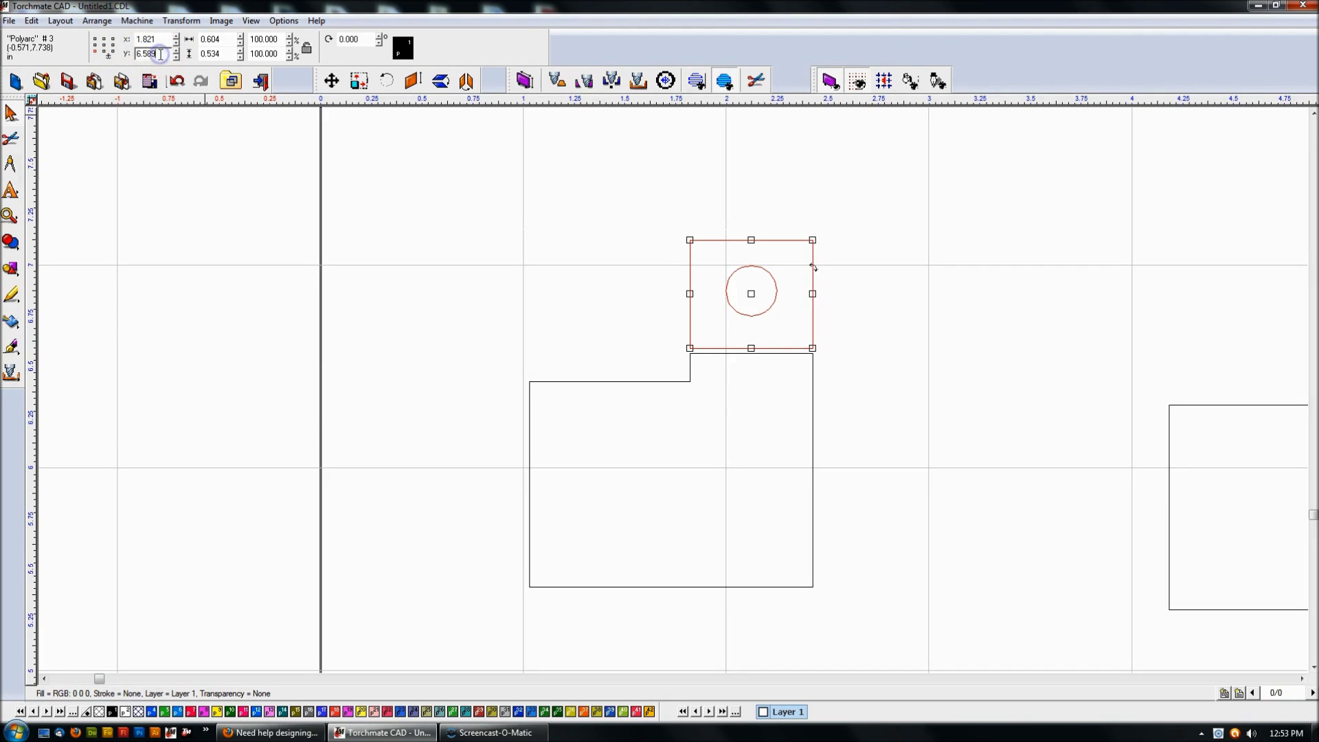
text(25)
key(Return)
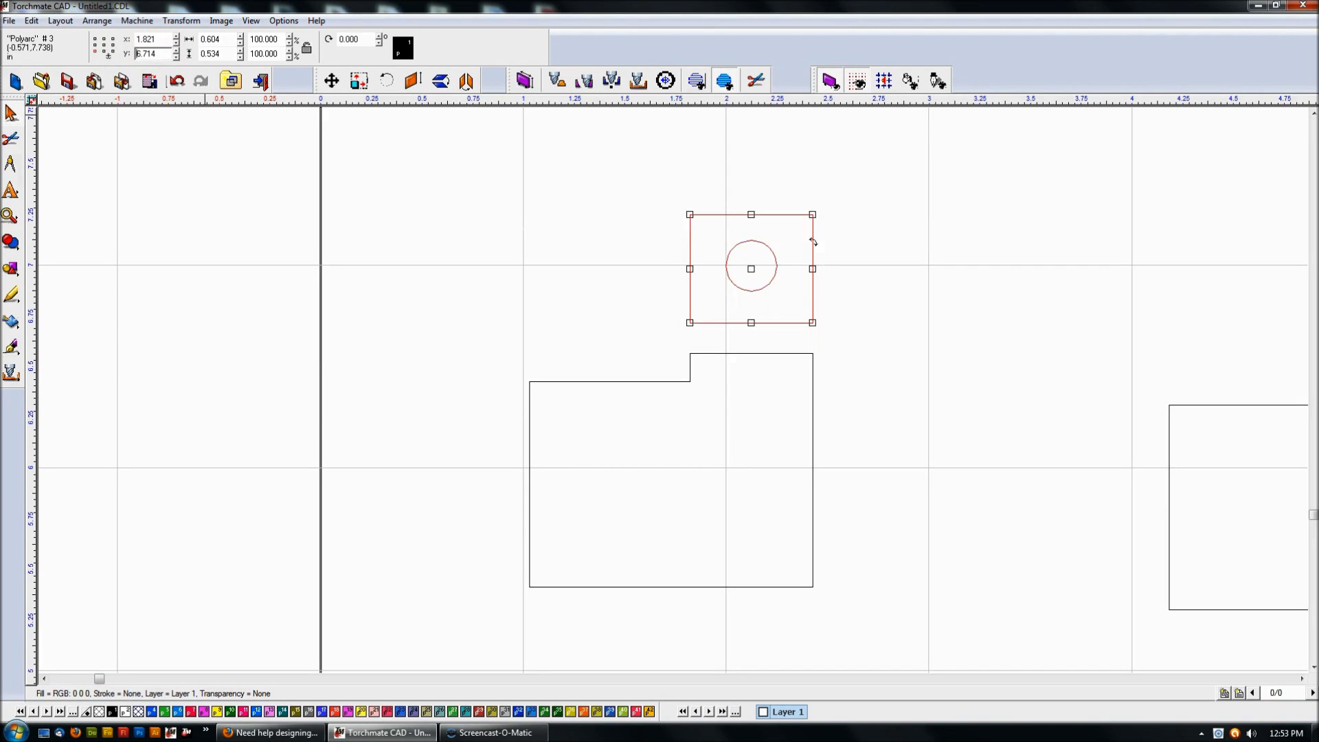
click(353, 266)
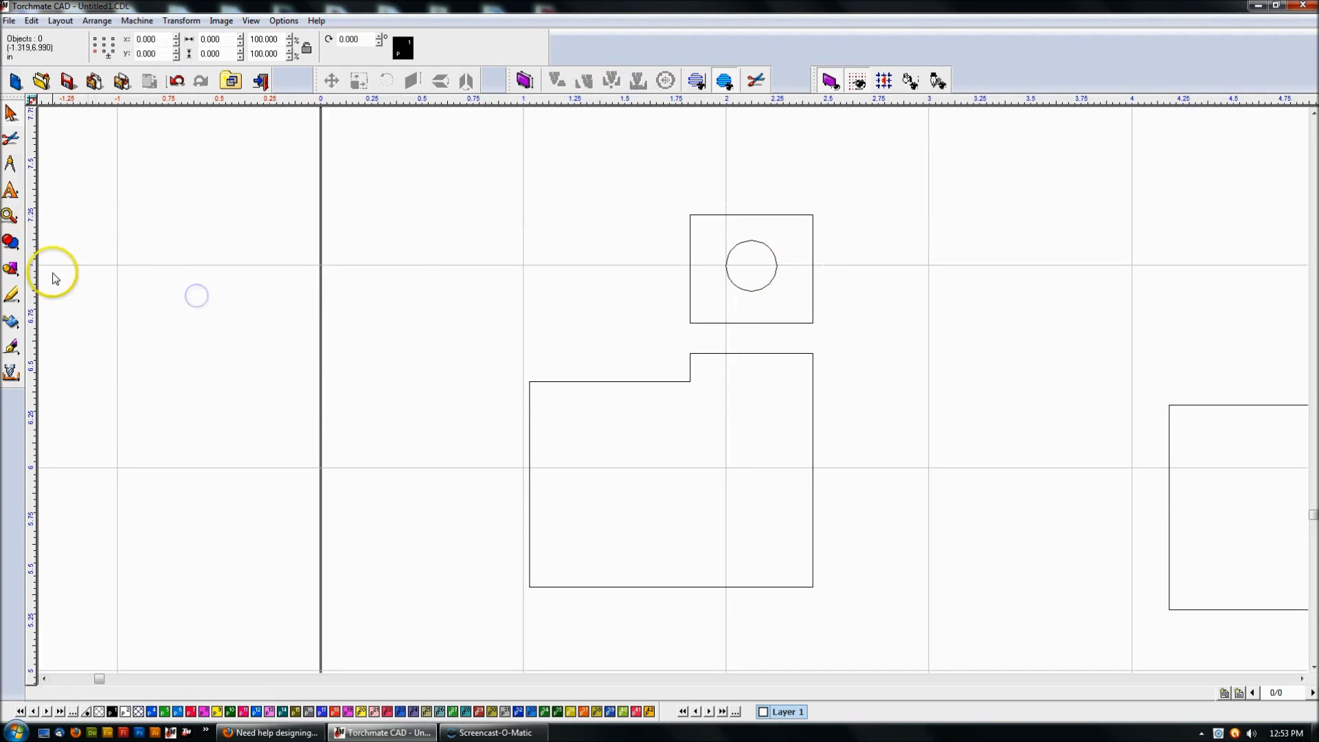
Step: Draw a small rectangle bridging the gap and stretch it down into the lower piece
click(13, 269)
click(97, 270)
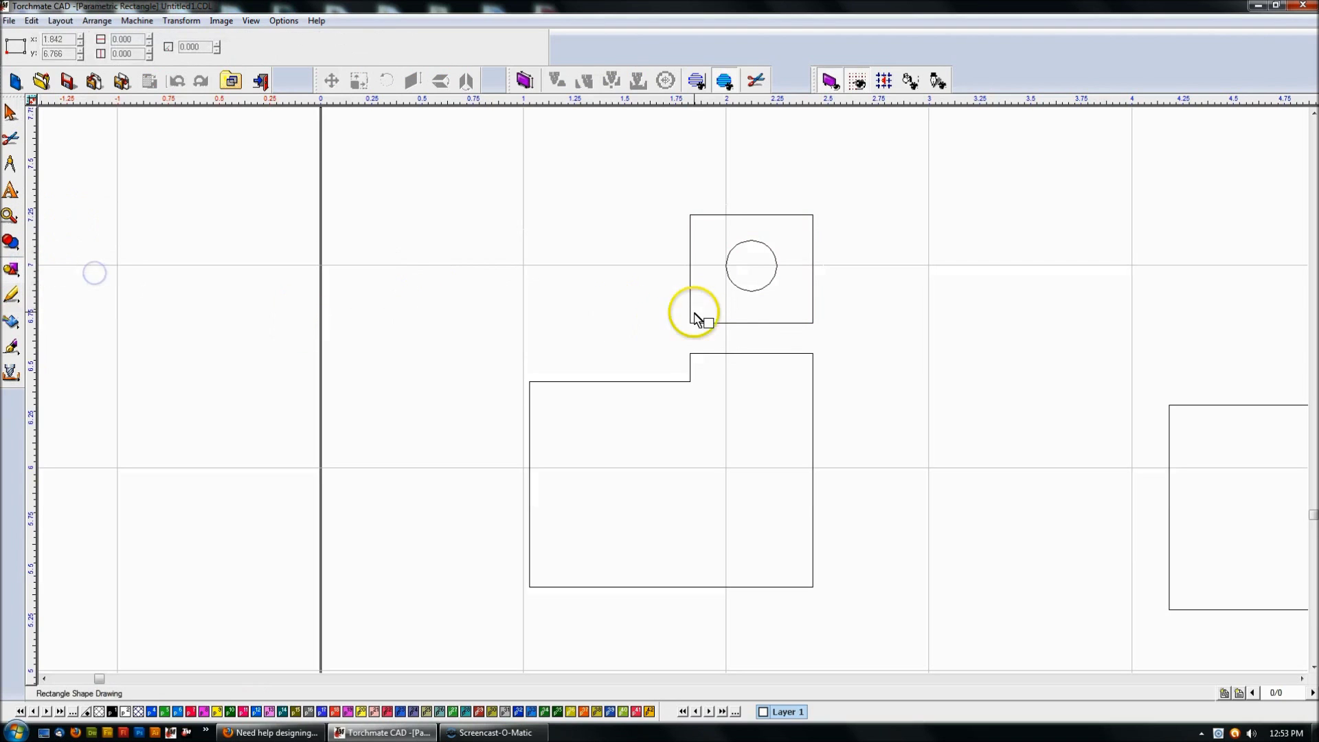
drag(715, 310, 734, 347)
click(11, 112)
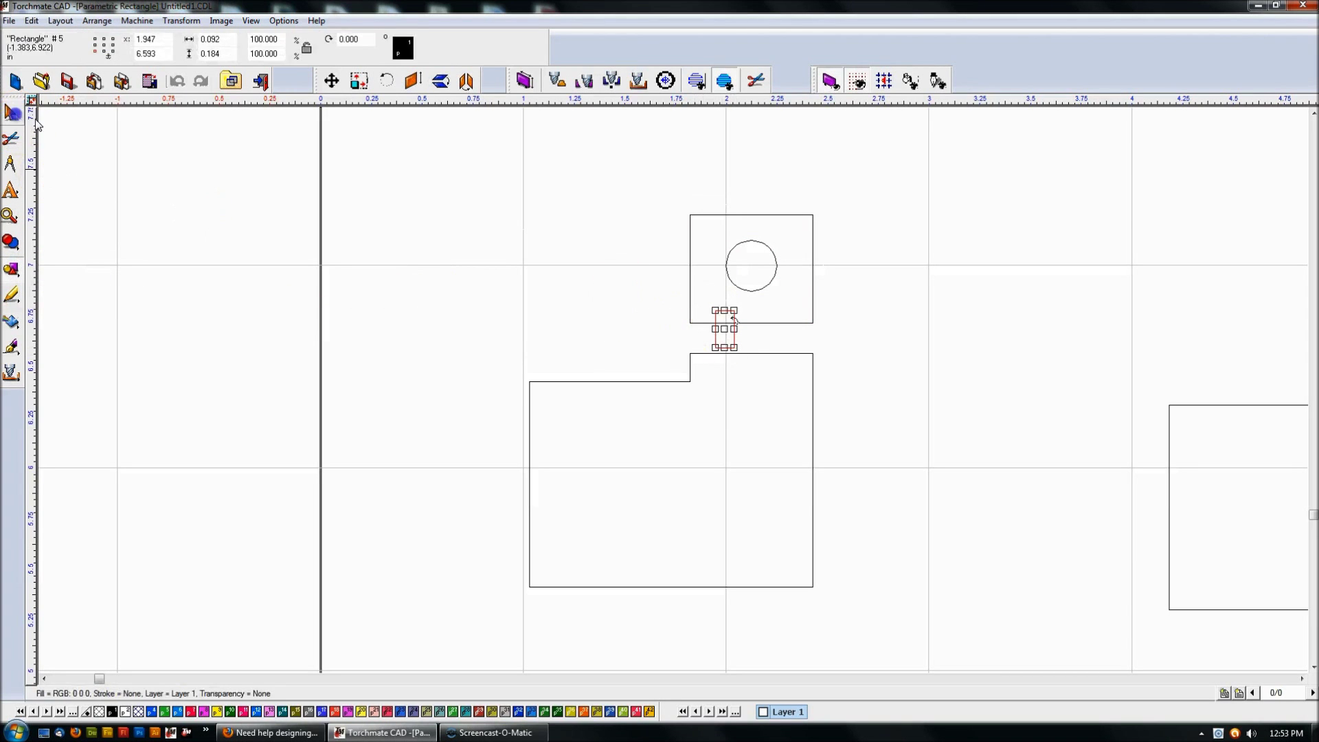
drag(724, 347, 724, 375)
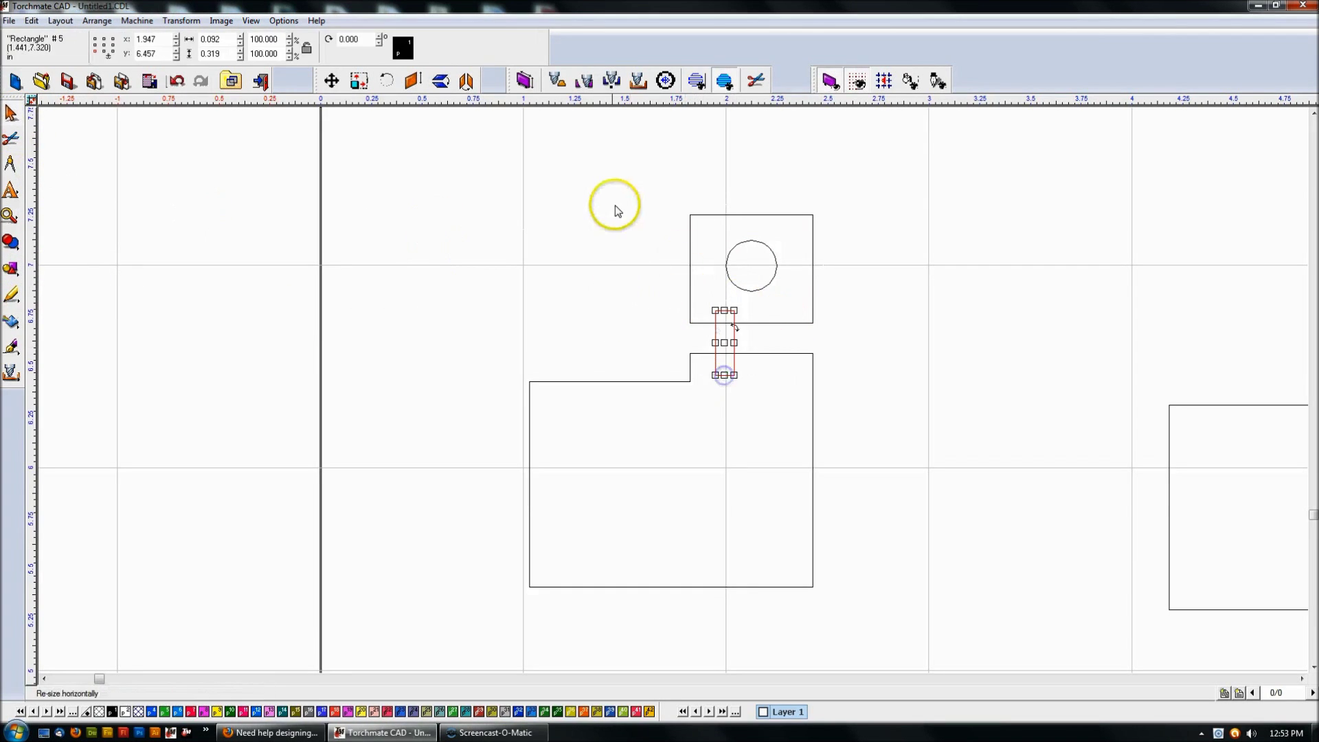
Step: Weld all pieces into one outline and delete the notch nodes in Node Edit
drag(391, 163, 768, 408)
click(996, 644)
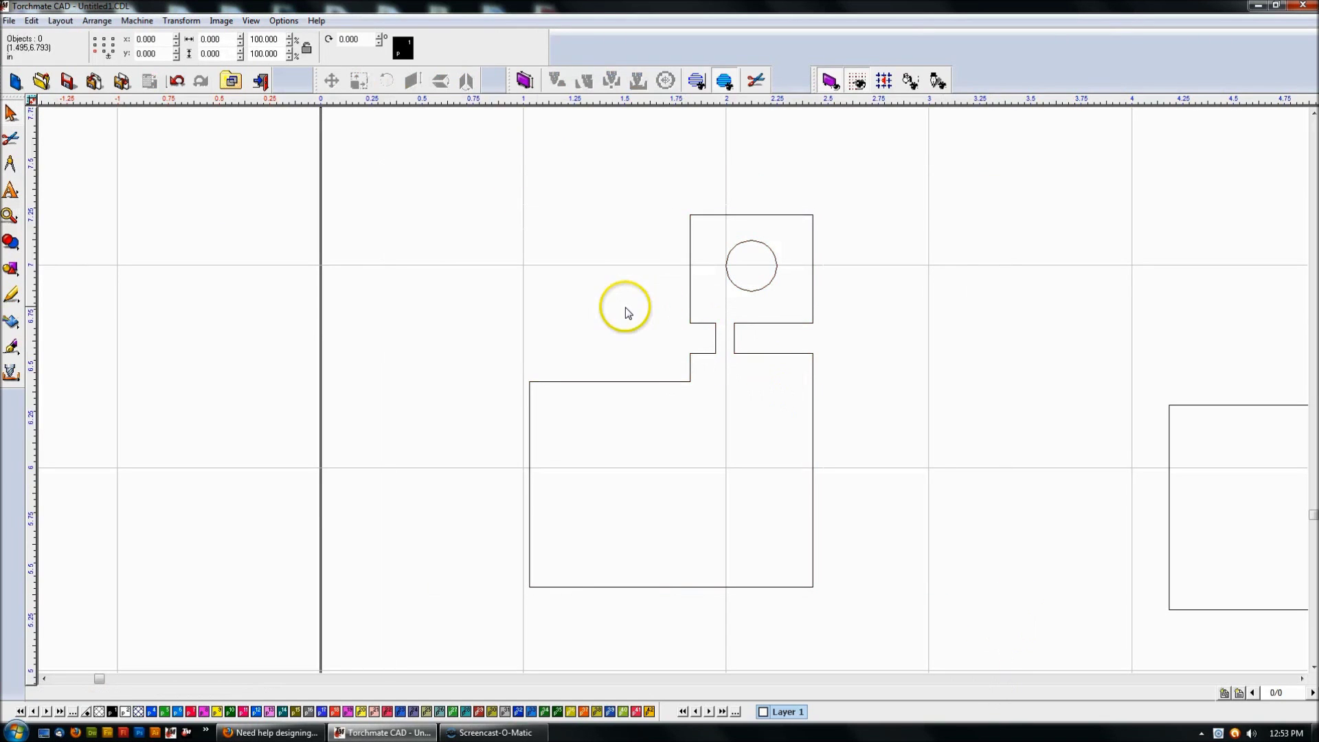
double_click(708, 320)
drag(629, 313, 904, 368)
right_click(733, 324)
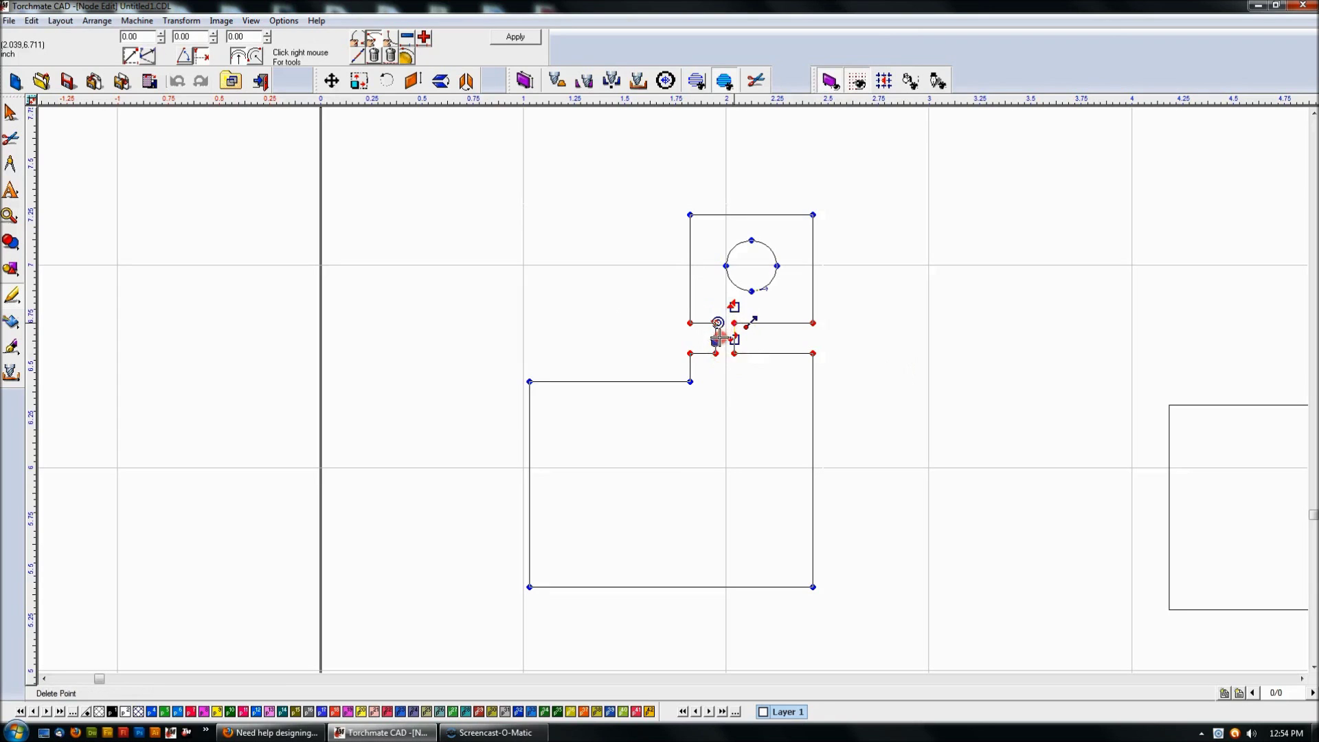
click(719, 337)
click(515, 36)
click(1011, 317)
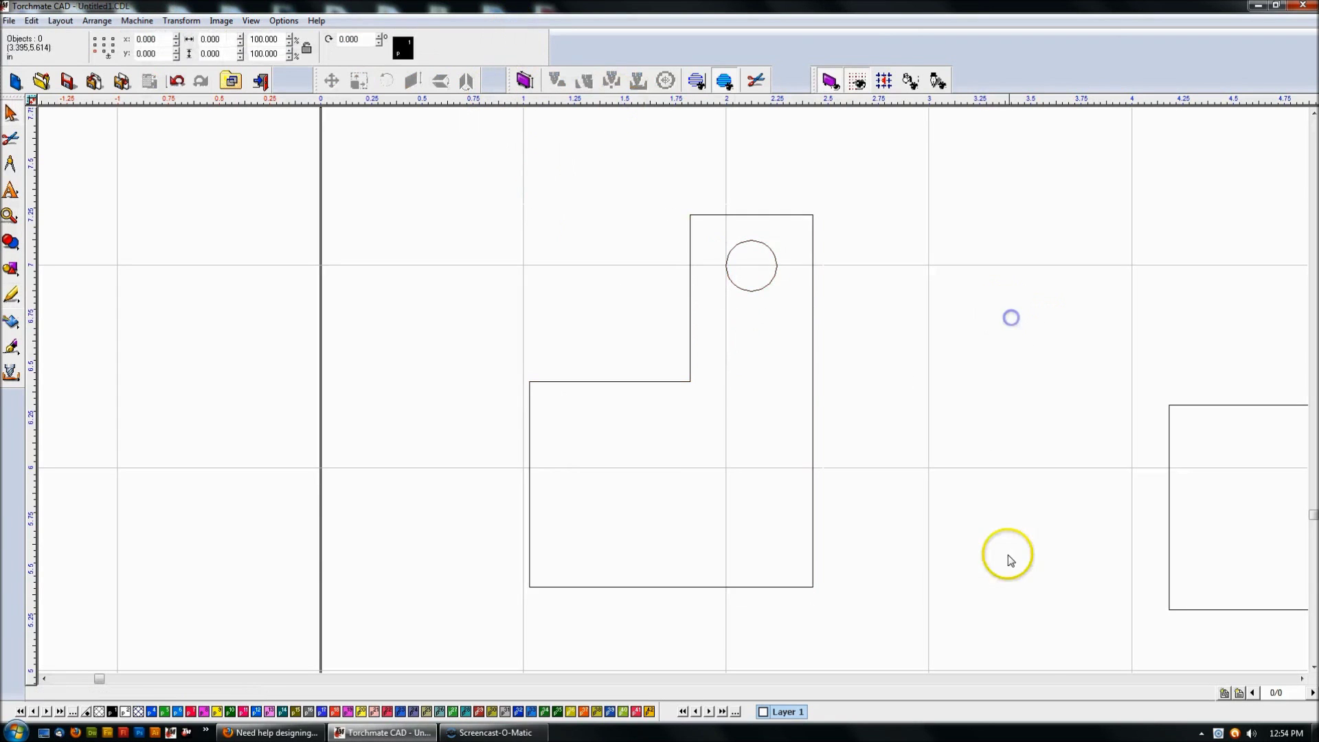
scroll(671, 389, down, 3)
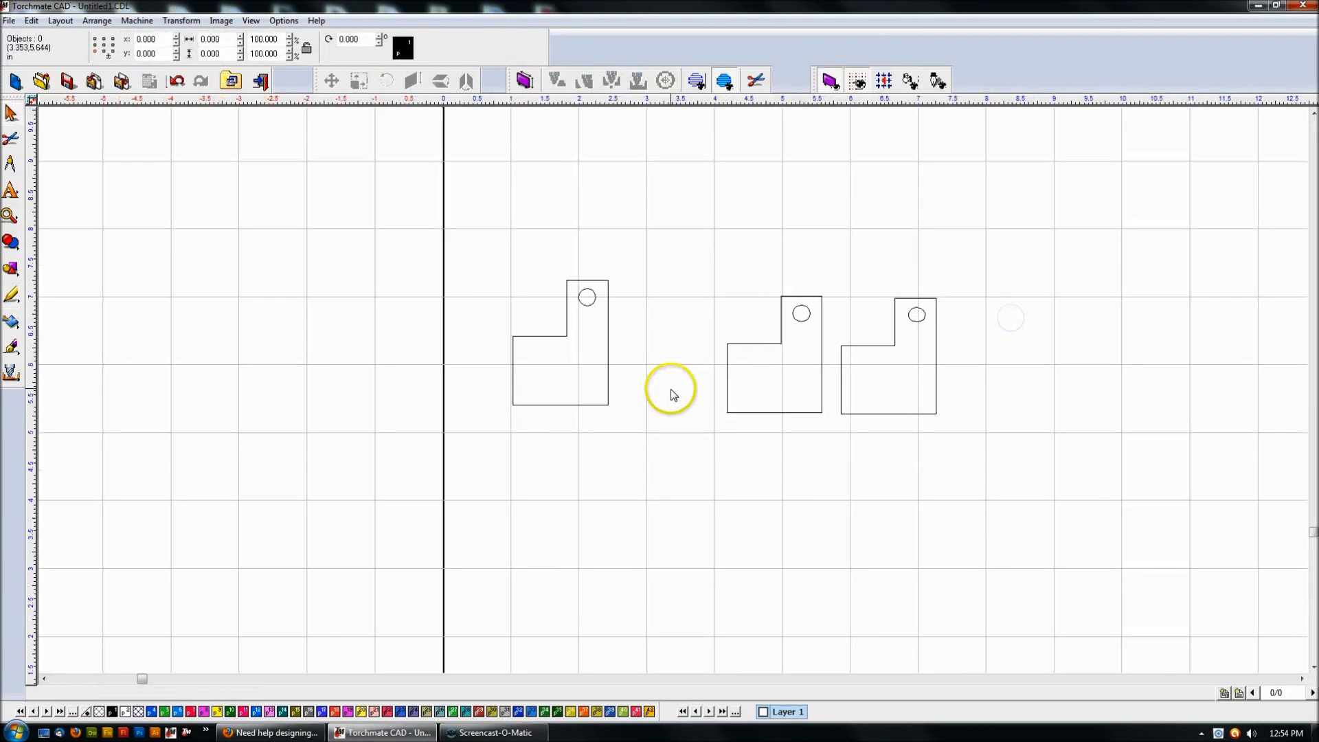
Step: Move the lengthened bracket into the row beside its two copies
click(596, 347)
drag(559, 342, 629, 349)
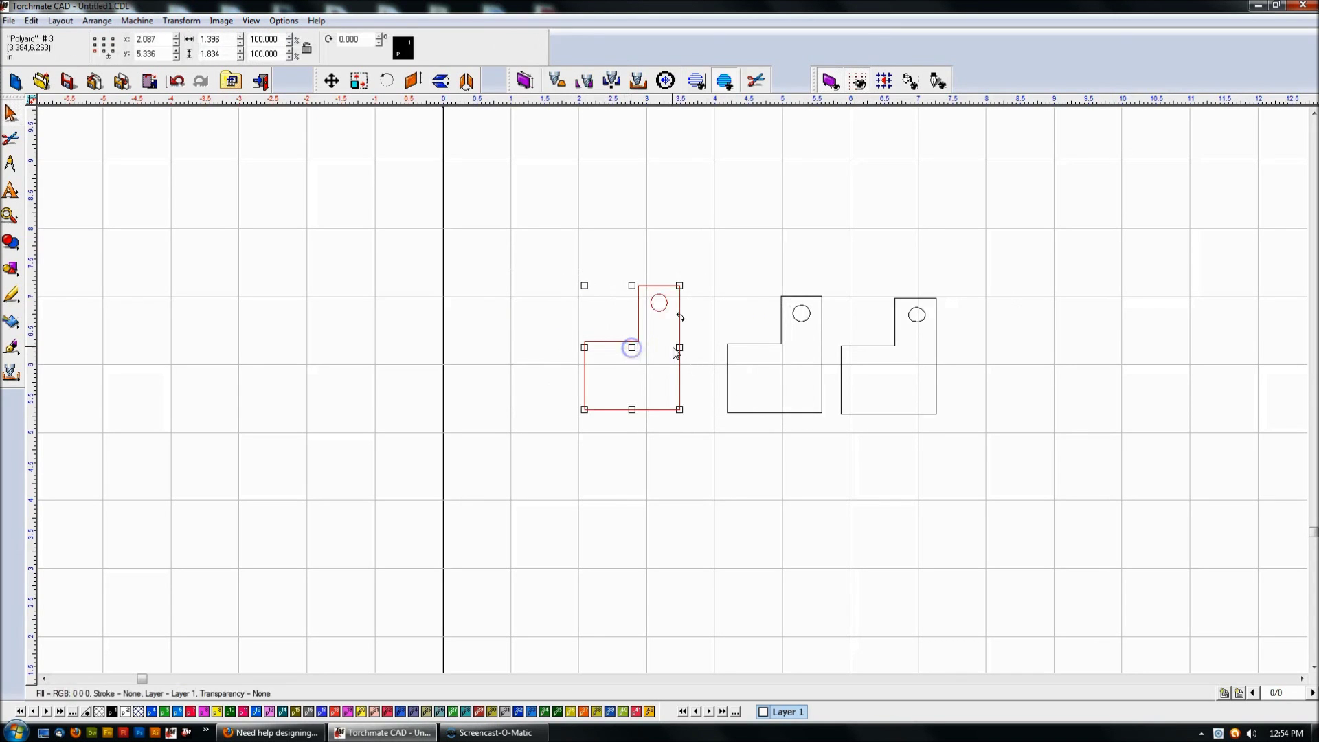
click(735, 314)
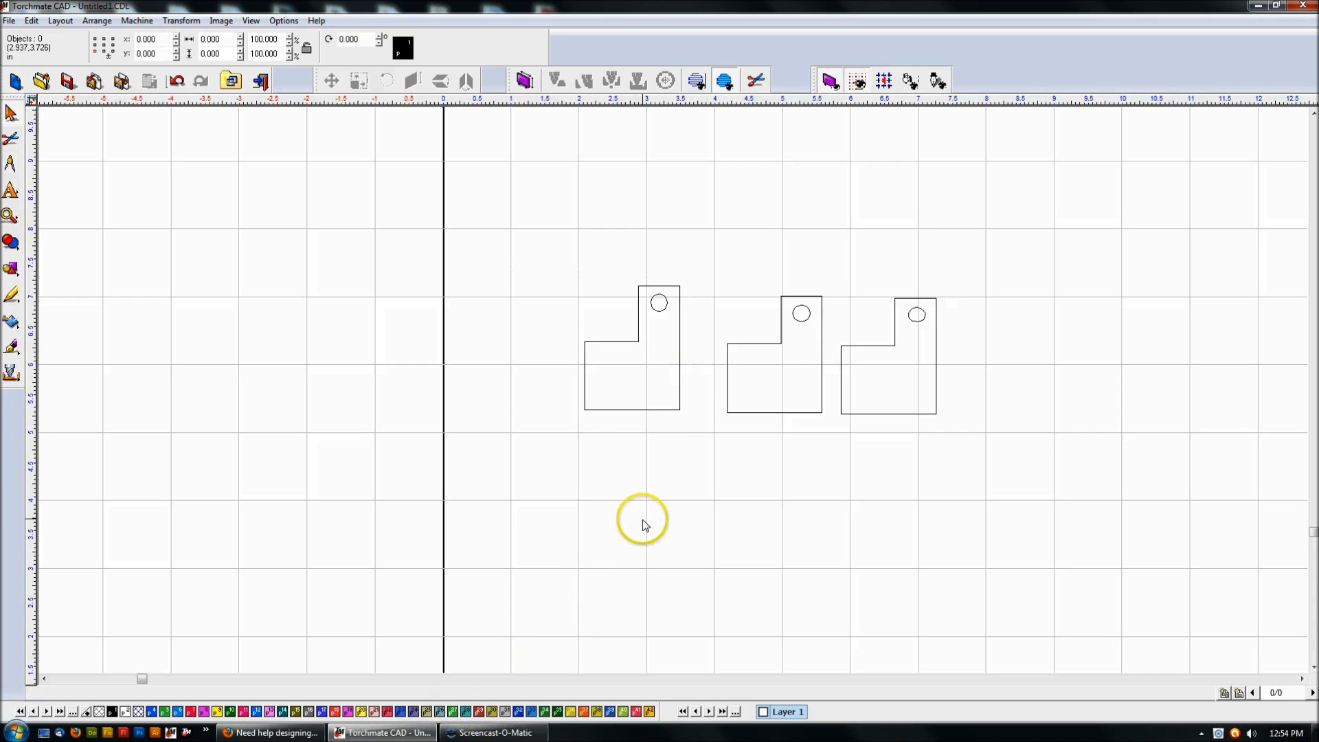
Step: Look through the command list, then close it again
mouse_move(283, 737)
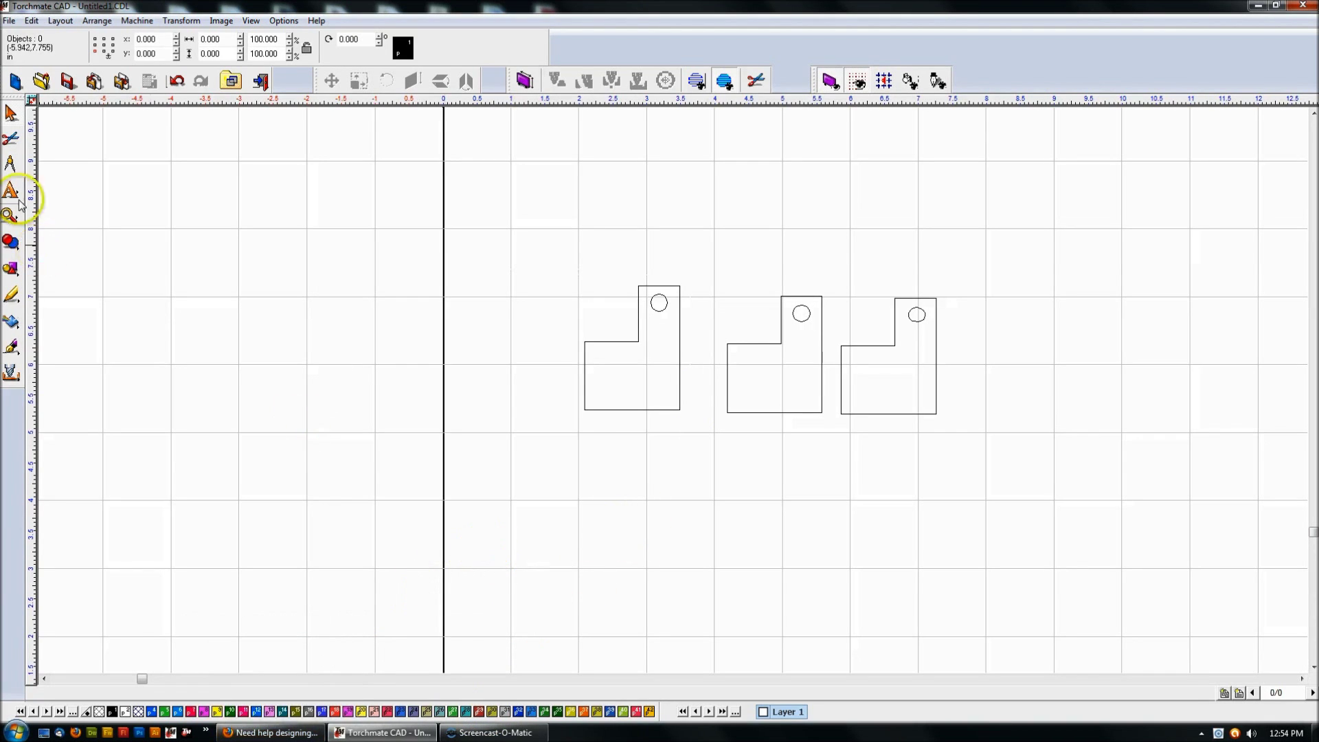
click(32, 22)
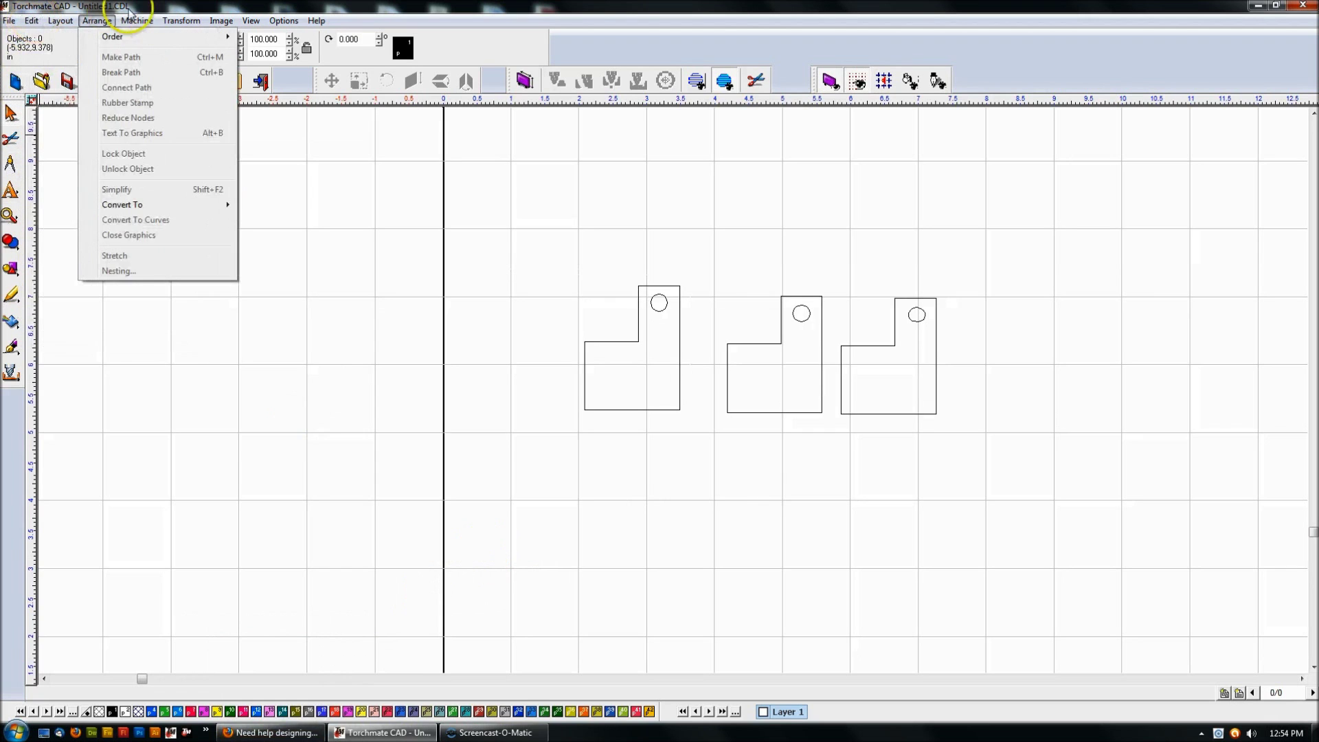
click(32, 21)
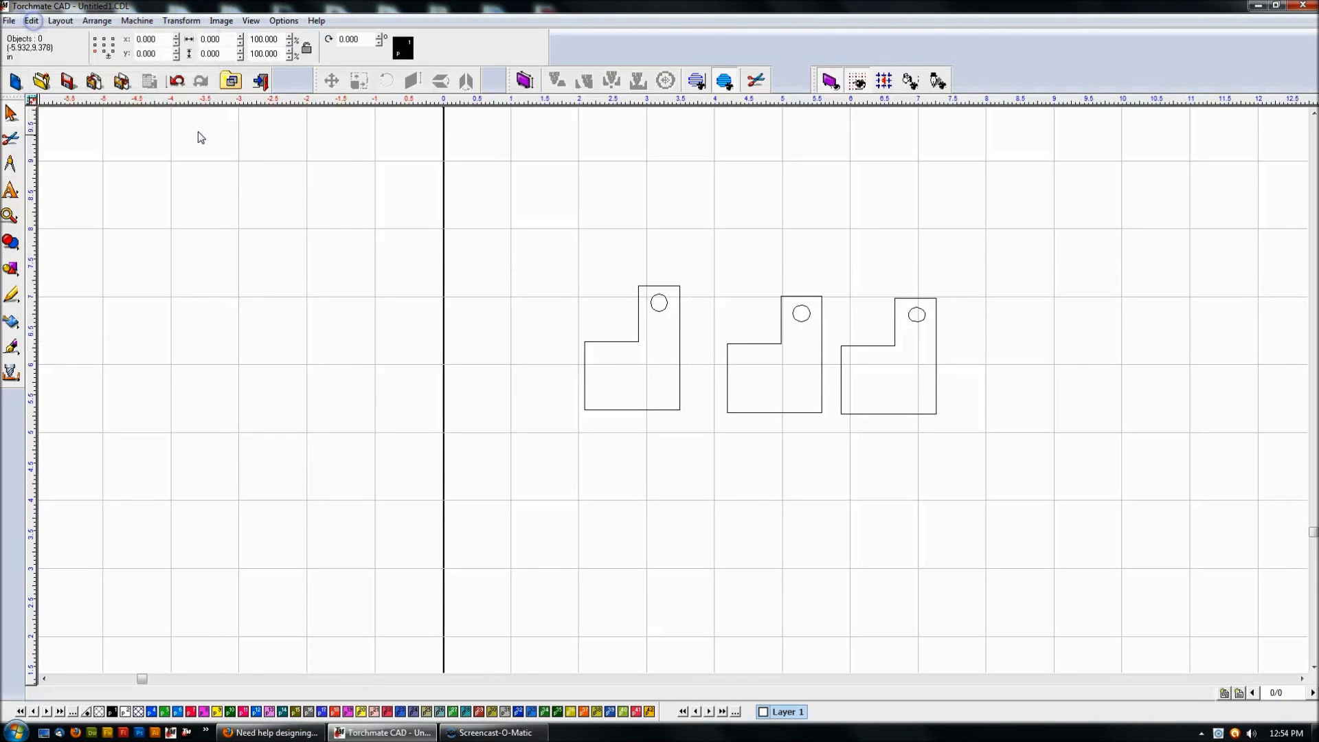